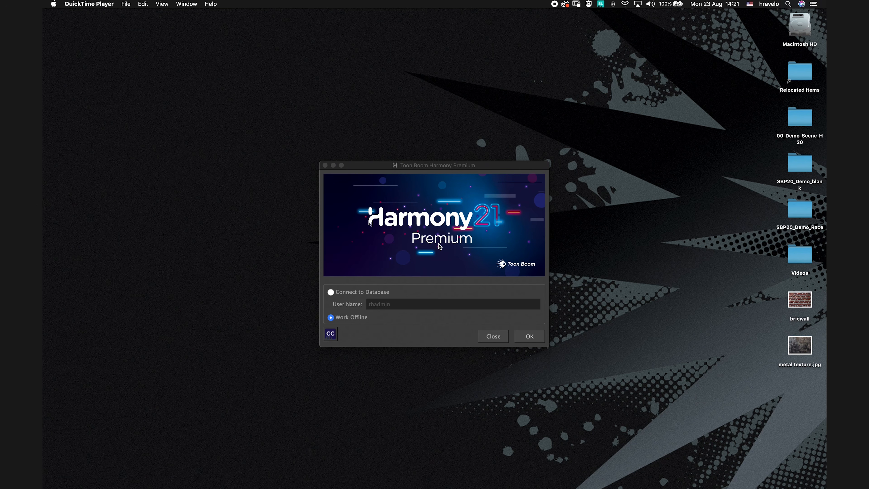
Start Harmony in offline mode and browse the camera size presets on the welcome screen.
left_click(529, 339)
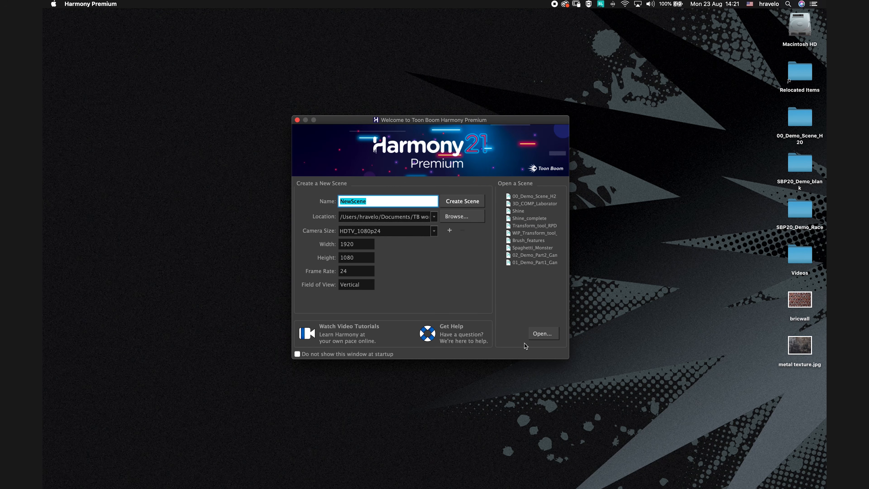
left_click(434, 231)
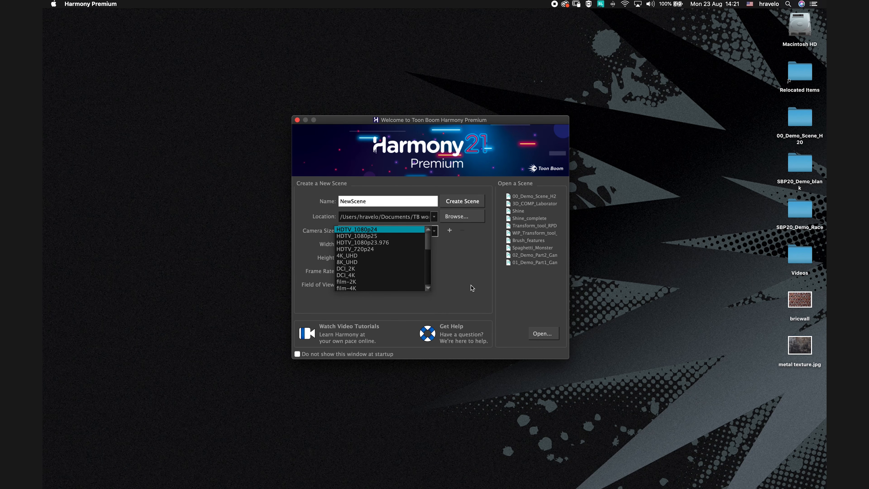
mouse_move(428, 242)
left_mouse_down()
mouse_move(428, 281)
mouse_move(427, 248)
mouse_move(434, 250)
left_mouse_up()
left_click(457, 266)
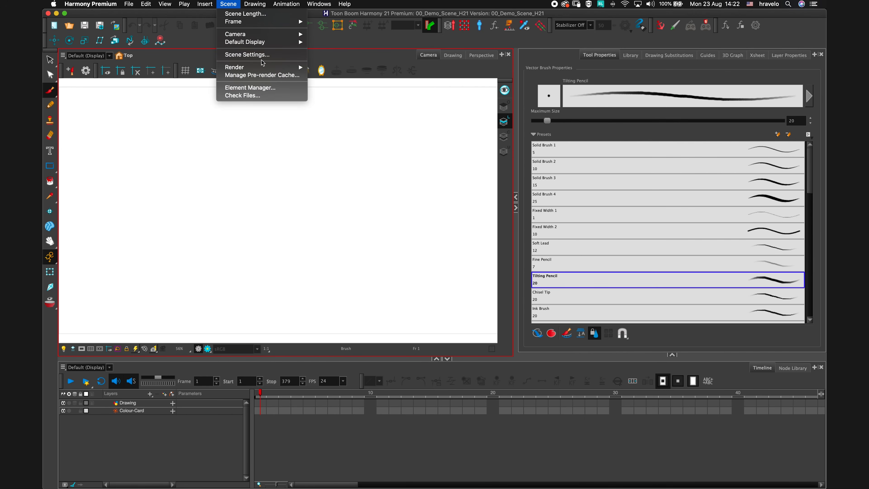
Open Scene Settings, review the Colour Space options, and cancel the dialog.
left_click(265, 56)
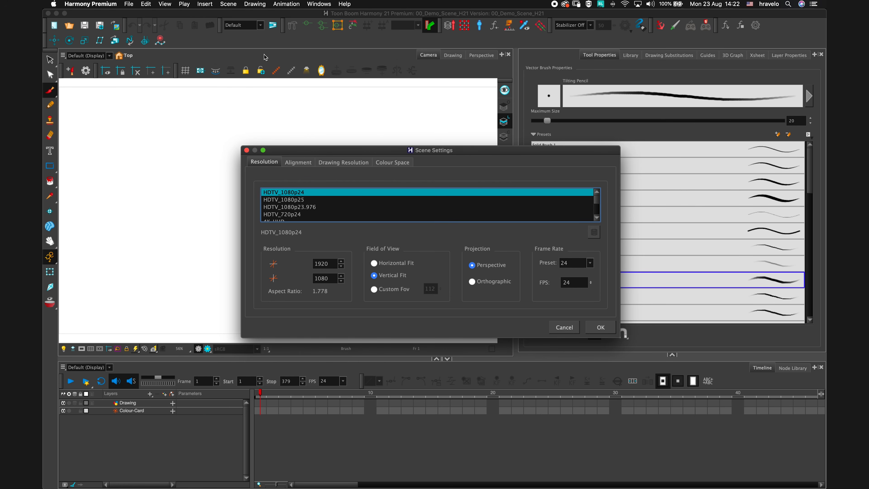
left_click(393, 162)
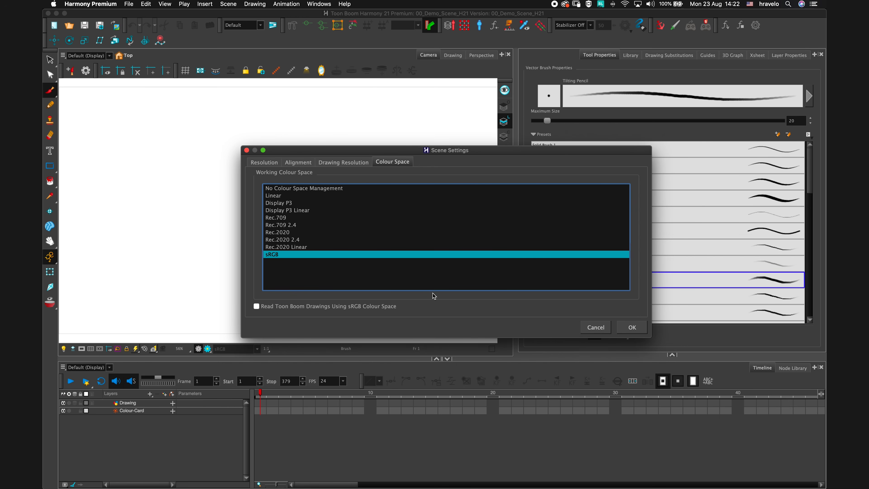
left_click(596, 327)
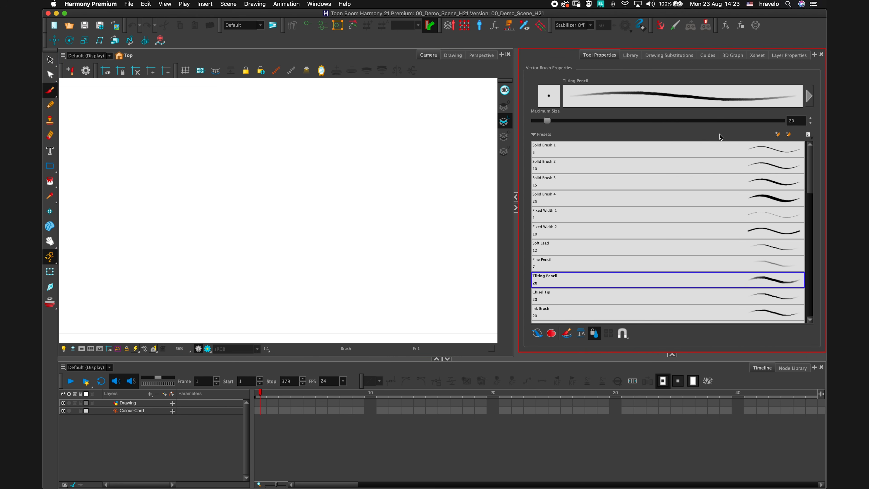
Explore the view tabs, the panel tab menu and the Workspace Manager without making changes.
left_click(452, 55)
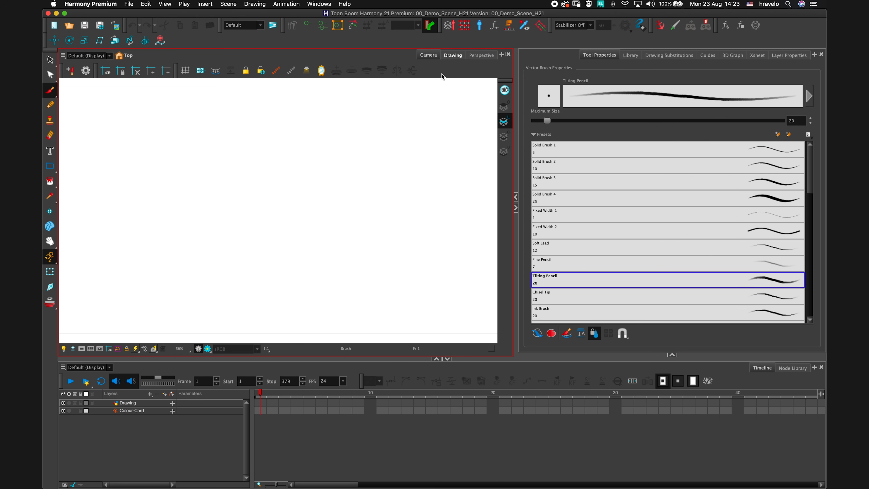
left_click(428, 55)
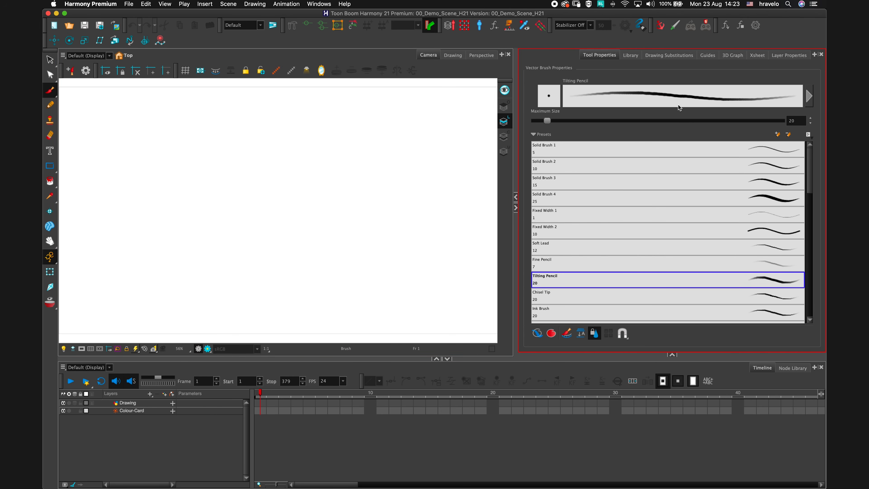
left_click(814, 54)
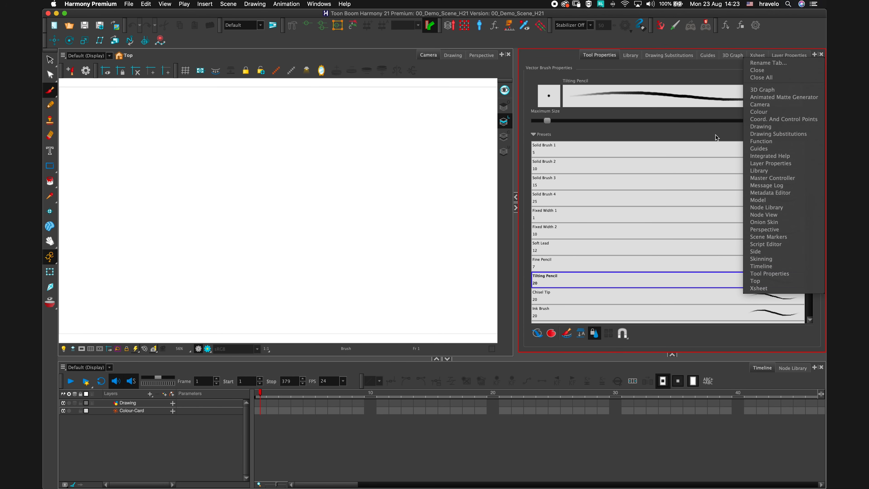
left_click(713, 142)
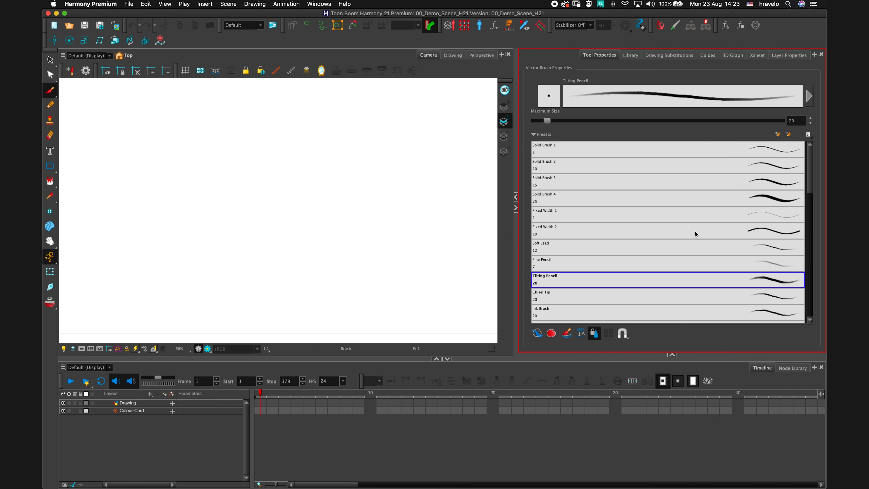
left_click(273, 25)
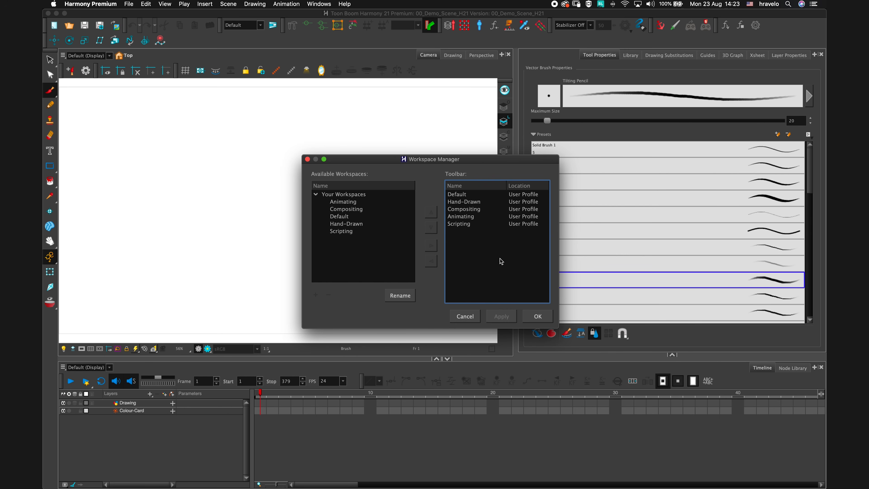
left_click(464, 318)
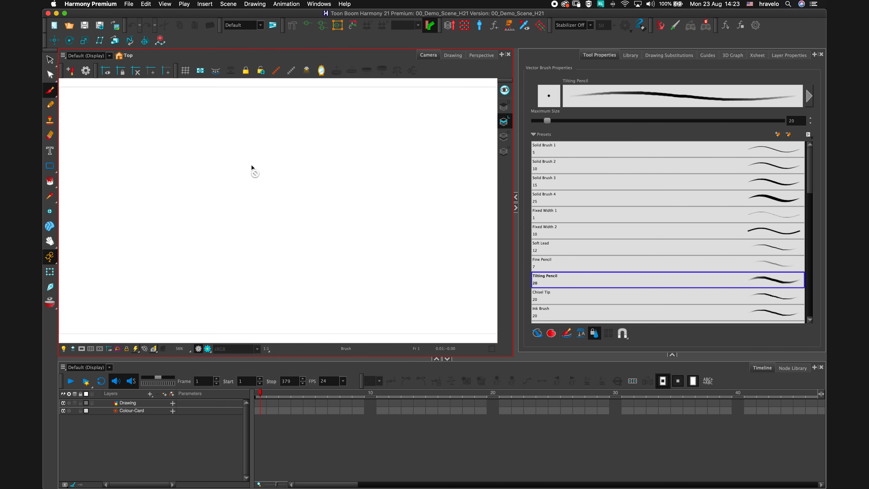
Import the 02_Drawing_Tools.tpl template from the HAR21_Library into the scene.
left_click(629, 55)
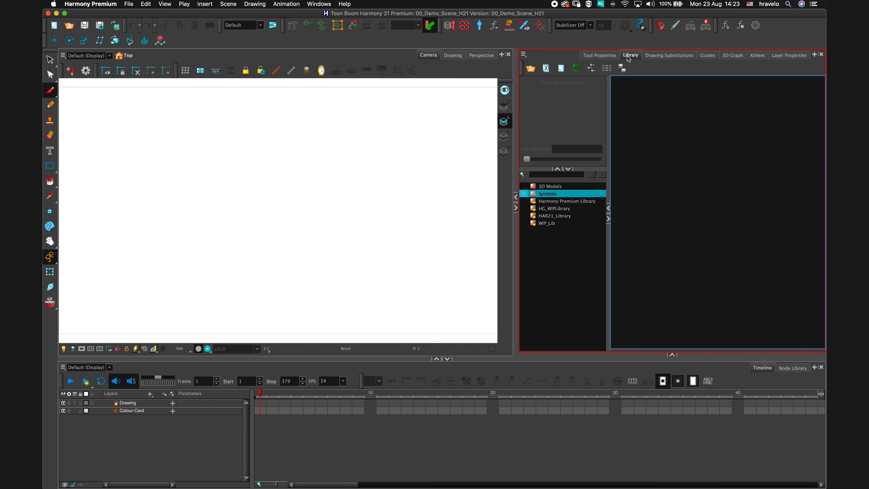
left_click(565, 218)
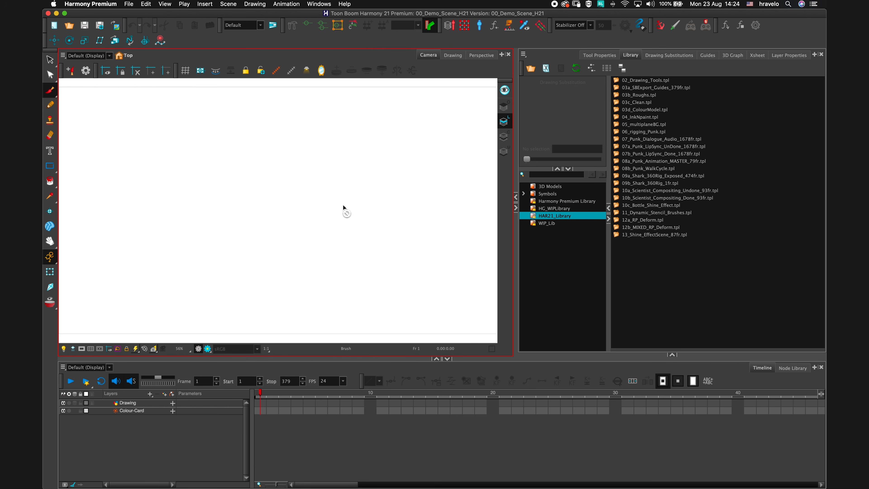
left_click(615, 81)
left_click_drag(615, 81, 430, 253)
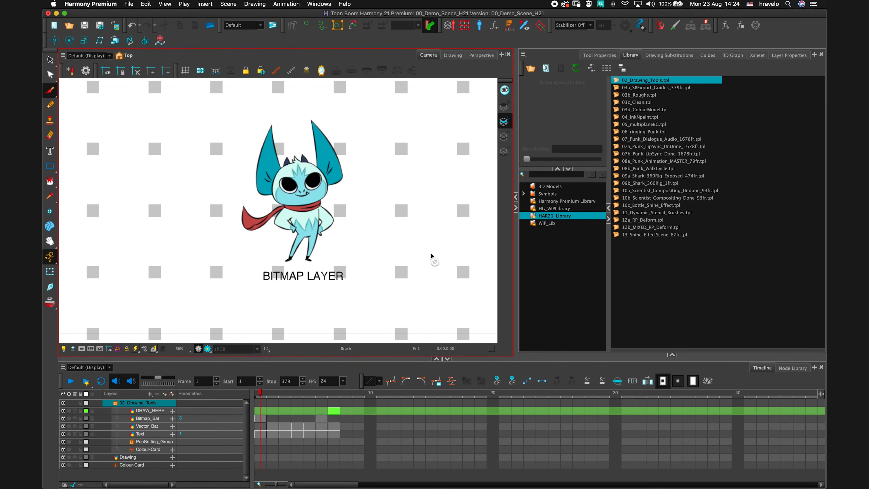
Select the Bitmap_Bat drawing on frame 1 and switch to the Brush tool.
left_click(261, 421)
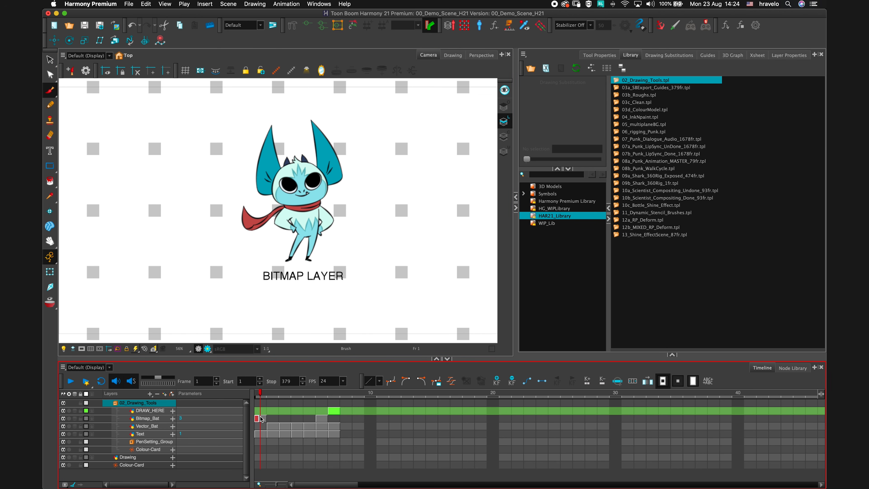
left_click(262, 421)
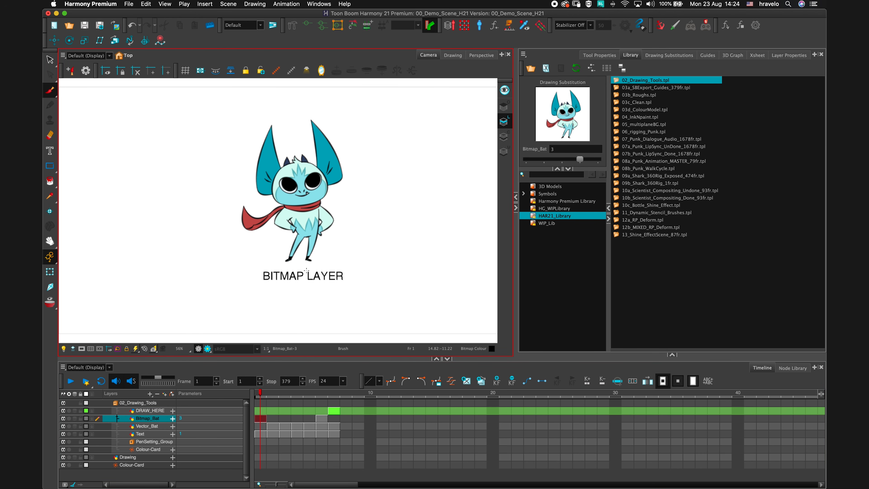
double_click(54, 90)
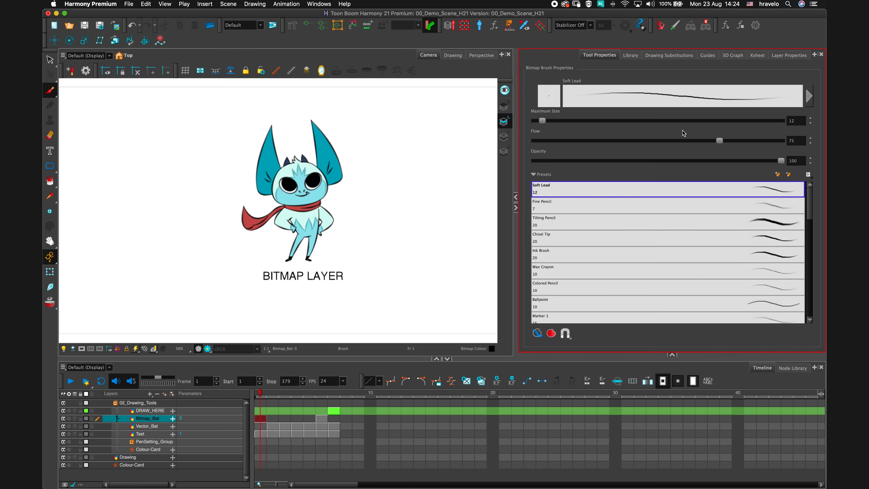
Open the Bitmap Brush Properties and its size properties to review the tip settings, then close them.
left_click(809, 101)
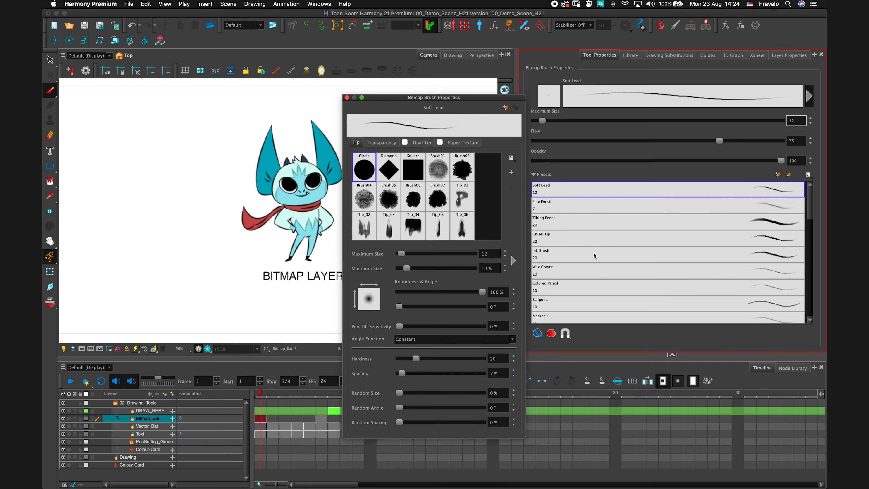
left_click_drag(475, 100, 504, 98)
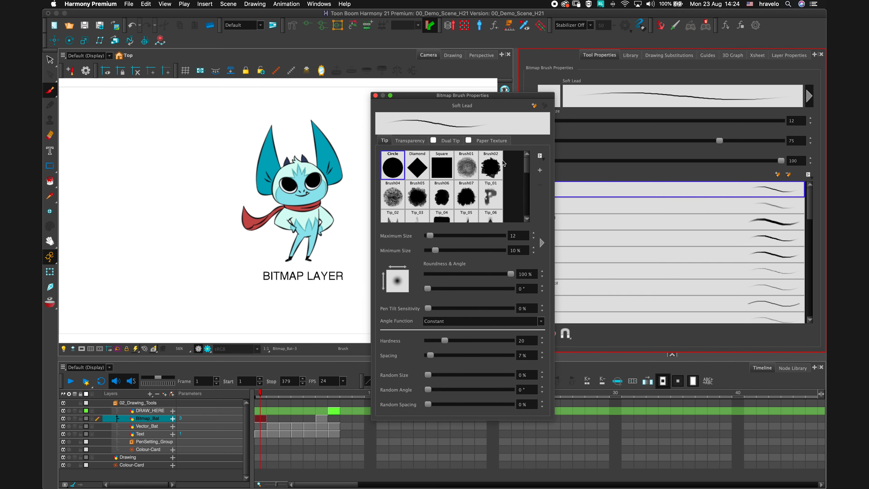
mouse_move(528, 165)
left_mouse_down()
mouse_move(528, 198)
mouse_move(526, 165)
left_mouse_up()
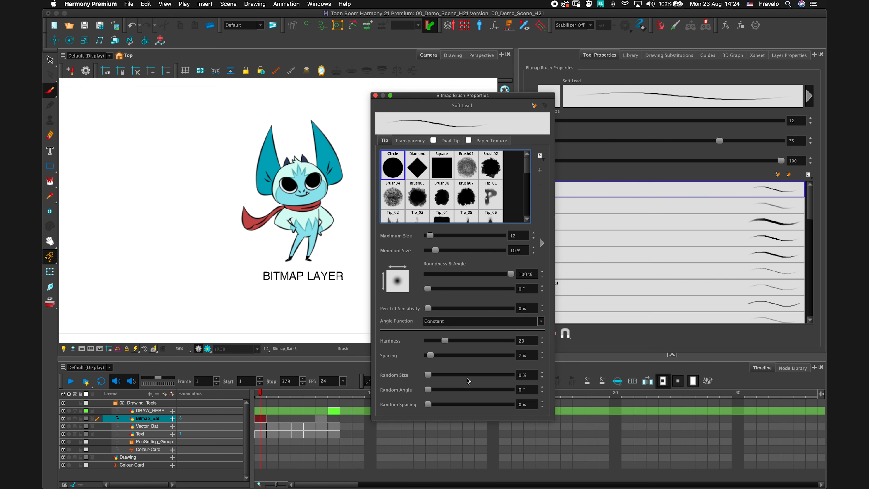
left_click(542, 243)
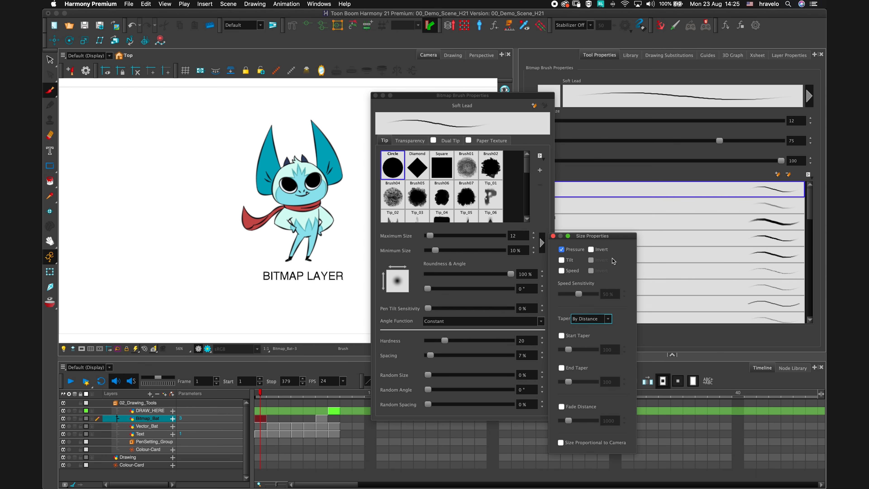
left_click(553, 235)
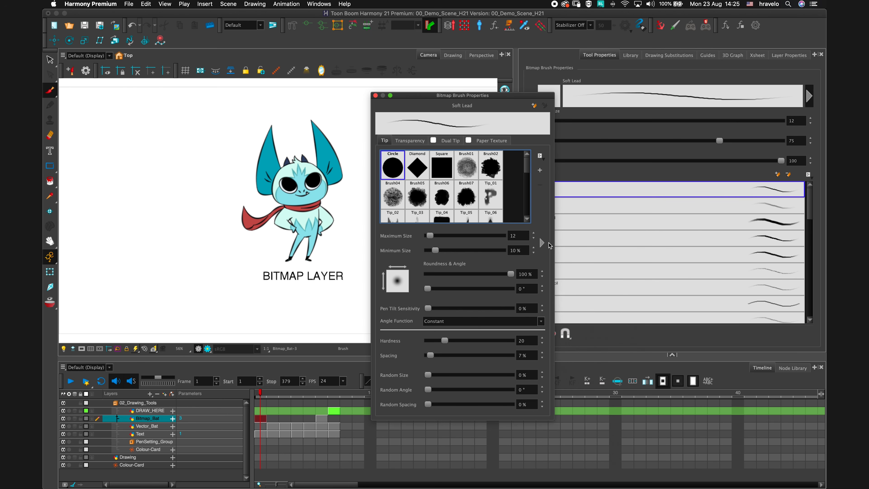
left_click(375, 95)
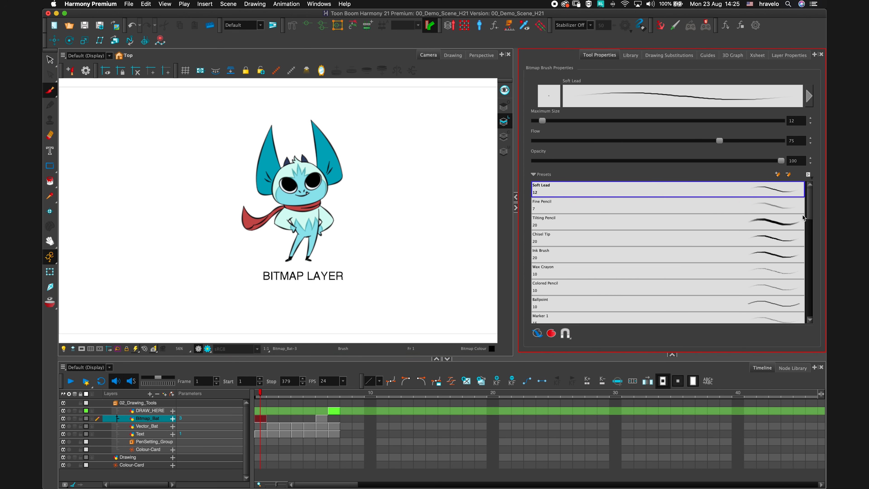
Go to frame 2 and select the Vector_Bat drawing.
mouse_move(807, 214)
left_mouse_down()
mouse_move(800, 278)
mouse_move(814, 205)
left_mouse_up()
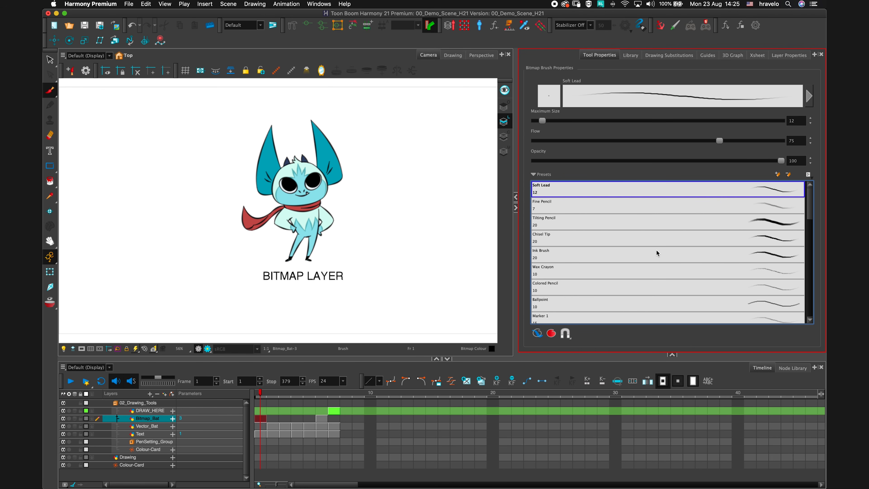
scroll(326, 205, "up", 2)
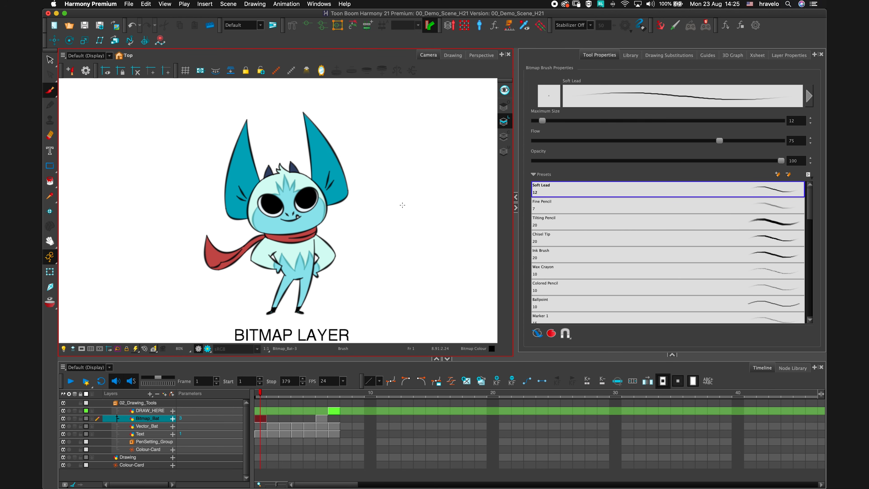
key("period")
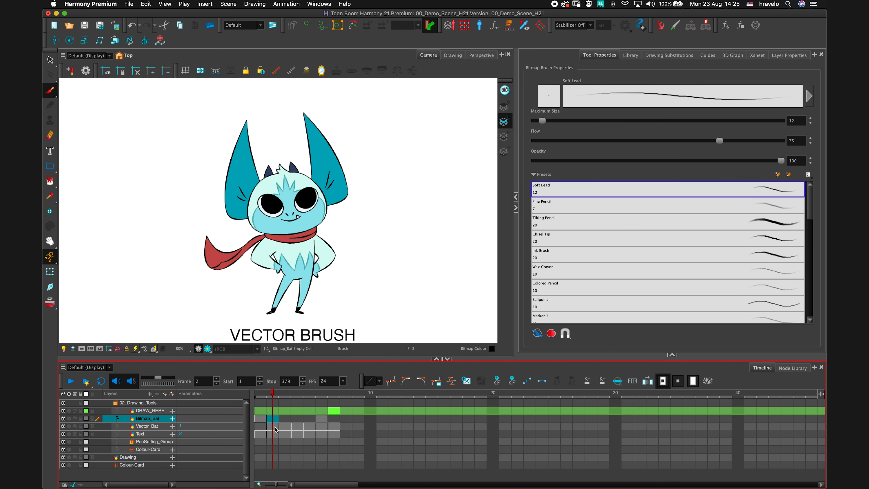
left_click(273, 426)
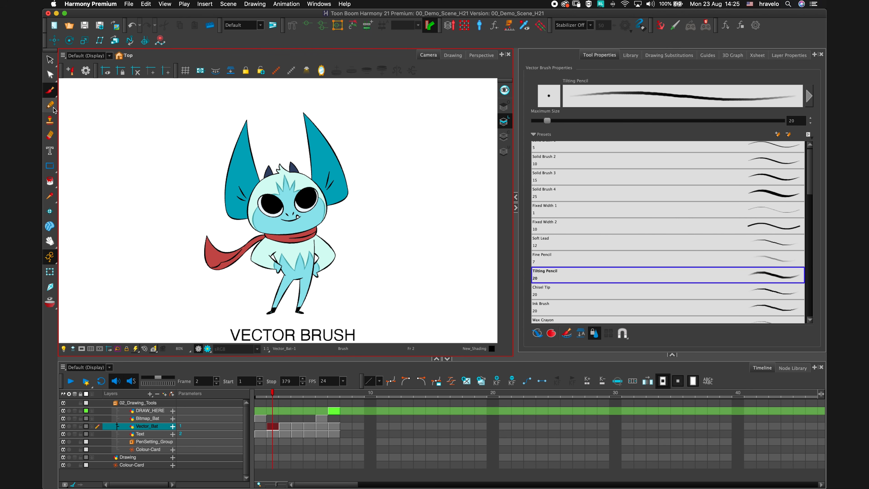
Switch to the Contour Editor and select the outline of the bat's left ear.
scroll(288, 174, "up", 3)
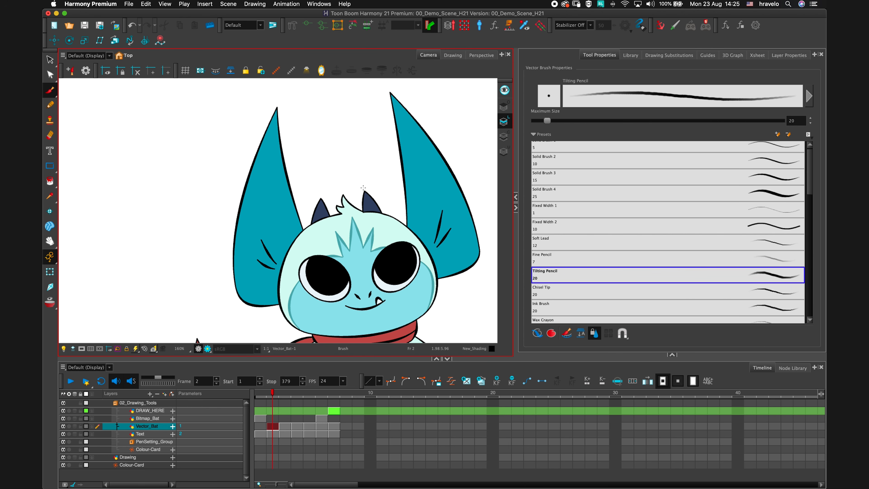
left_click(50, 74)
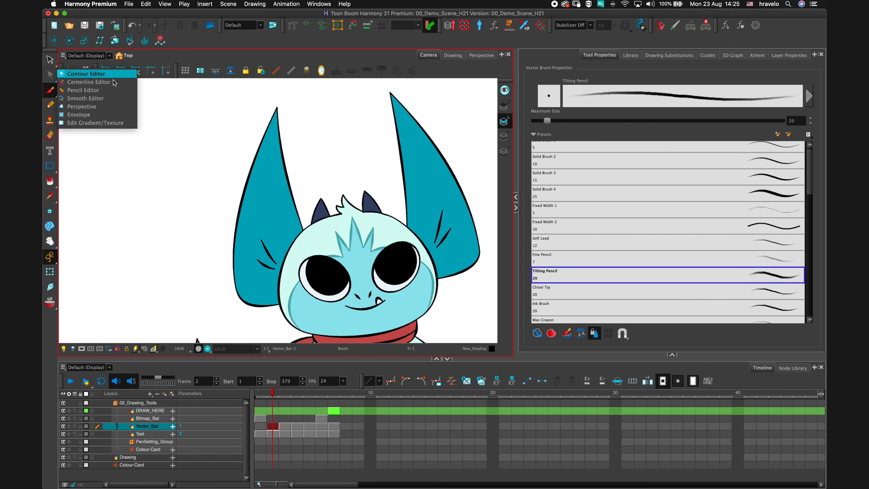
left_click(86, 74)
left_click(251, 170)
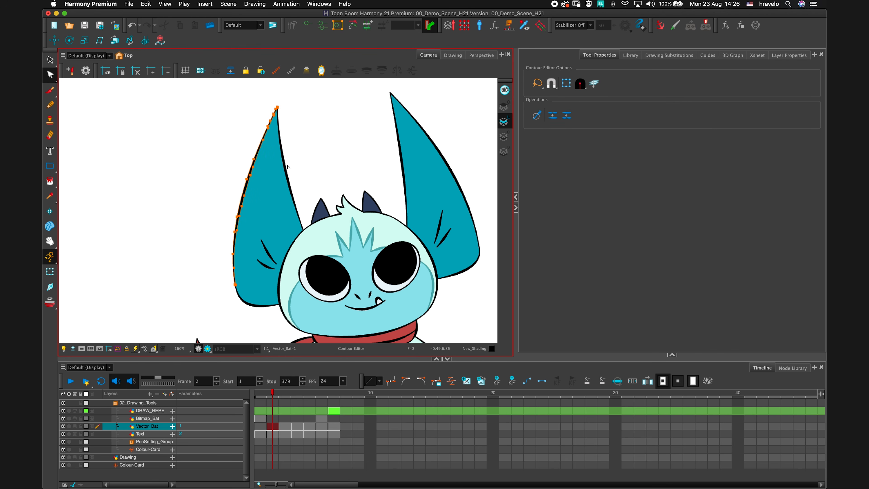
Drag a contour point on the left ear's outline and undo the change.
scroll(288, 167, "up", 4)
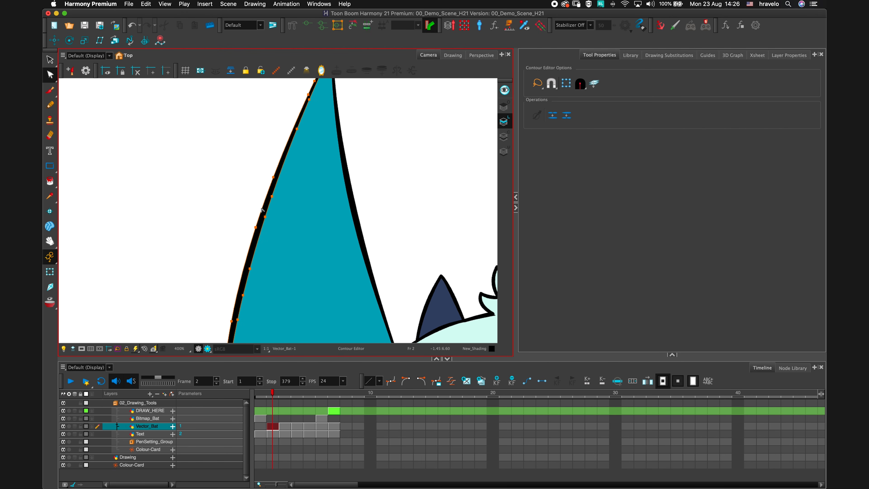
left_click_drag(261, 206, 241, 202)
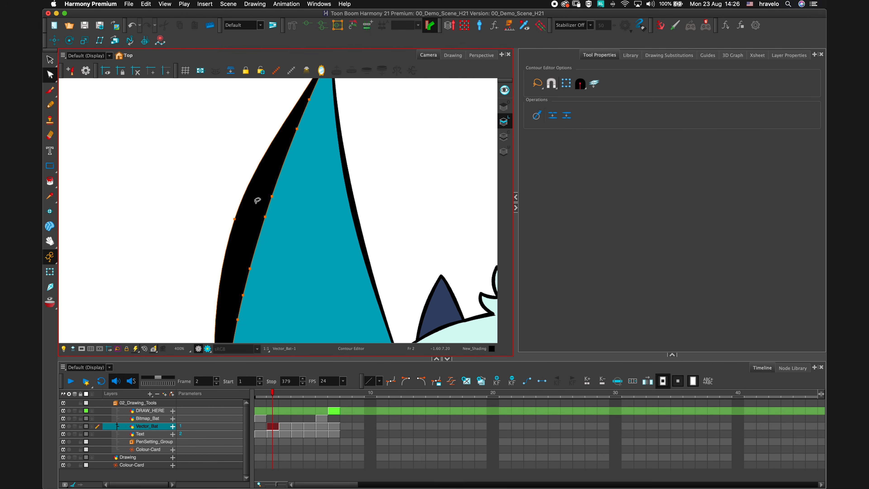
key("super+z")
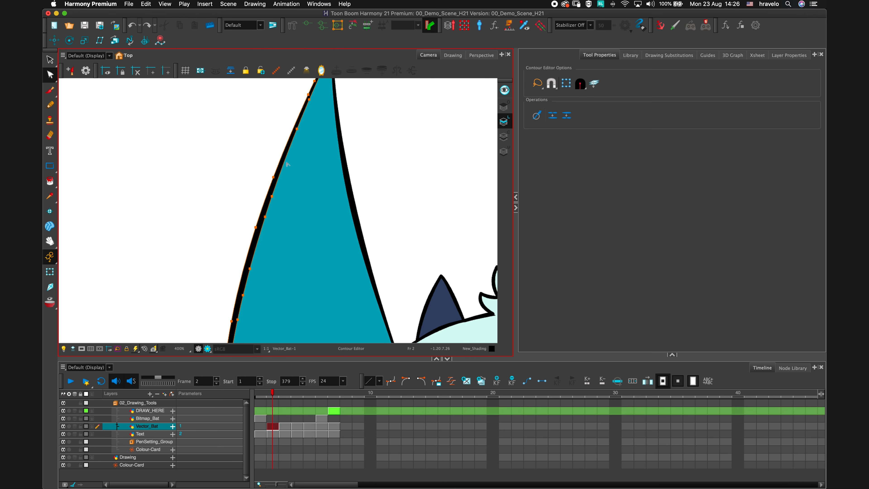
Switch to the Centerline Editor and select the left ear's outline stroke.
left_click(51, 76)
left_click(74, 82)
left_click(259, 223)
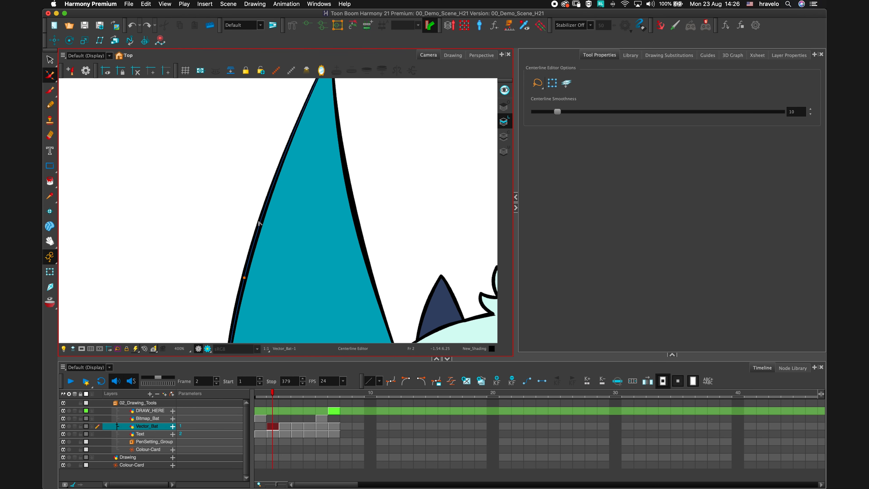
Drag points on the left ear's centerline to reshape it and undo the last drag.
mouse_move(244, 279)
left_mouse_down()
mouse_move(186, 257)
mouse_move(241, 228)
left_mouse_up()
left_click_drag(228, 180, 253, 207)
key("super+z")
Set the Centerline Smoothness to 5, drag the left ear's centerline, and undo that drag.
key("1")
key("1")
key("1")
key("1")
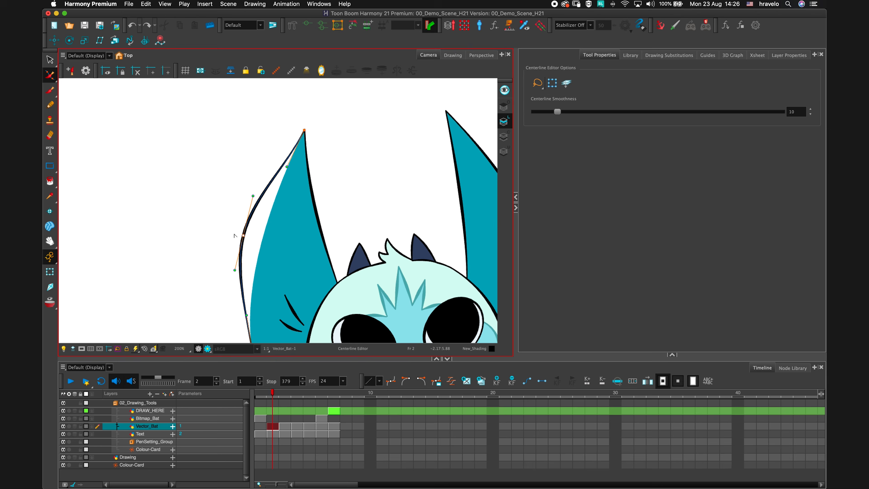
key("space")
left_click_drag(327, 214, 324, 201)
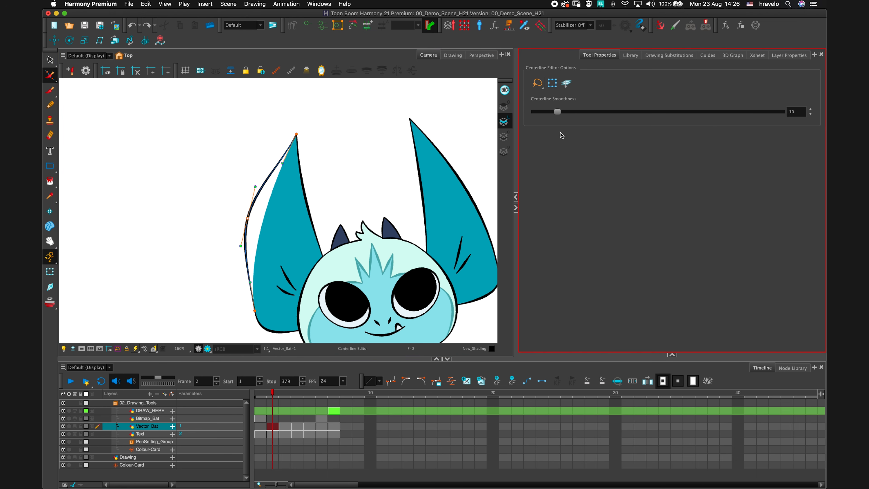
mouse_move(559, 114)
left_mouse_down()
mouse_move(634, 113)
mouse_move(630, 122)
mouse_move(552, 126)
mouse_move(544, 112)
left_mouse_up()
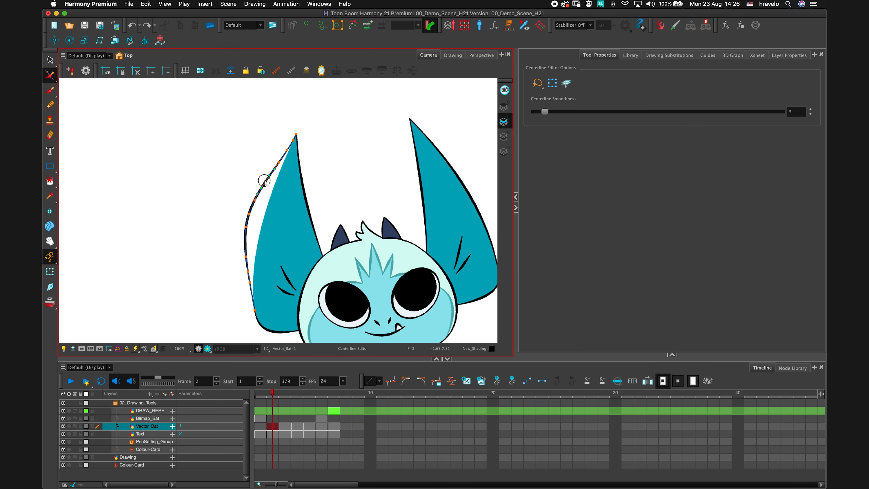
left_click_drag(264, 181, 258, 205)
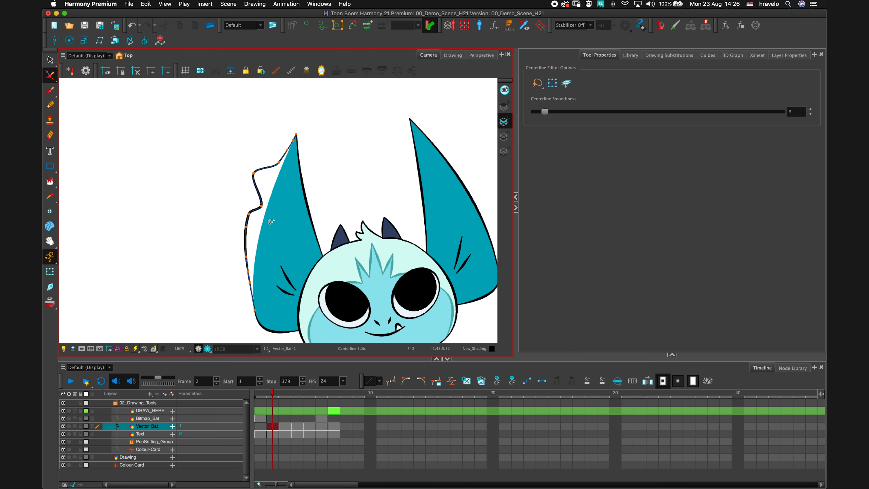
key("ctrl+z")
Select the Brush tool and go to frame 3.
left_click(50, 90)
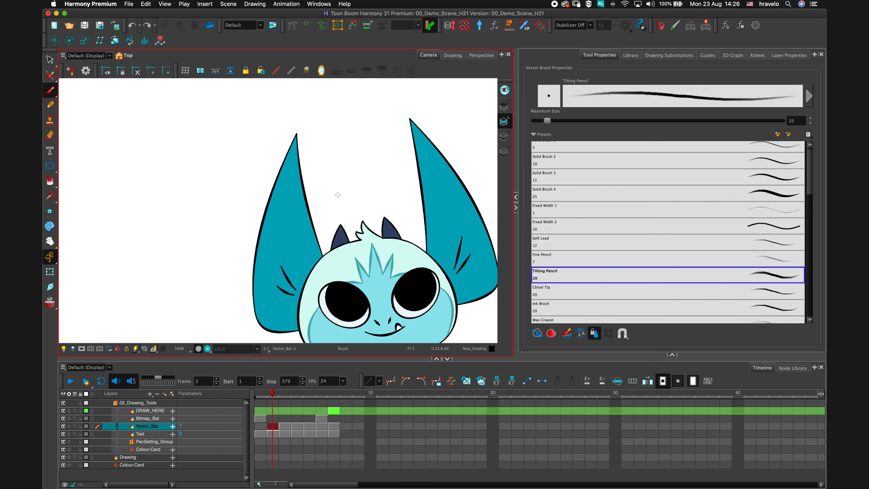
scroll(341, 200, "down", 4)
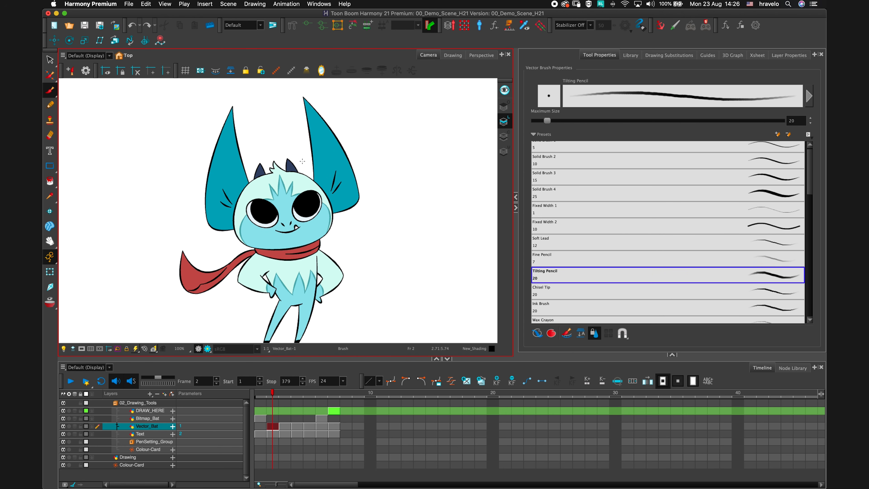
key("period")
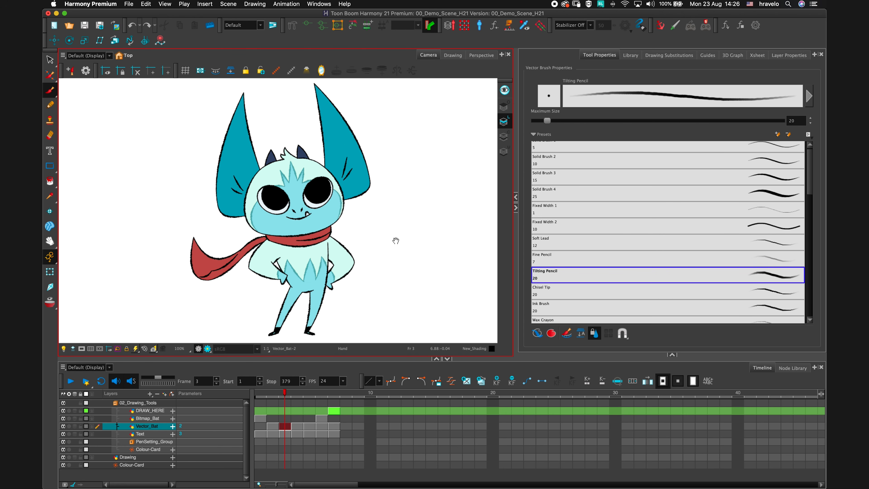
Zoom in closely to examine the textured outline of the bat's left ear on frame 3.
mouse_move(396, 240)
left_mouse_down()
mouse_move(419, 196)
mouse_move(417, 242)
left_mouse_up()
left_click_drag(410, 198, 415, 227)
key("2")
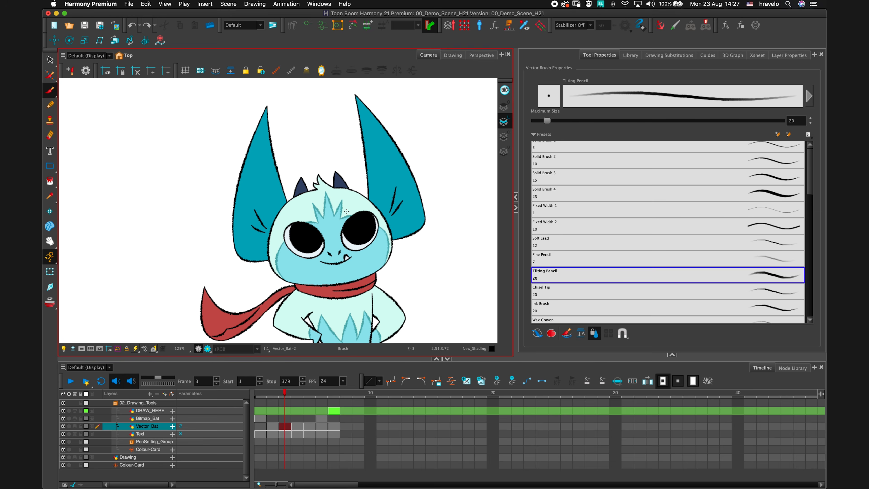
key("2")
key("2")
key("2")
left_click_drag(368, 181, 387, 195)
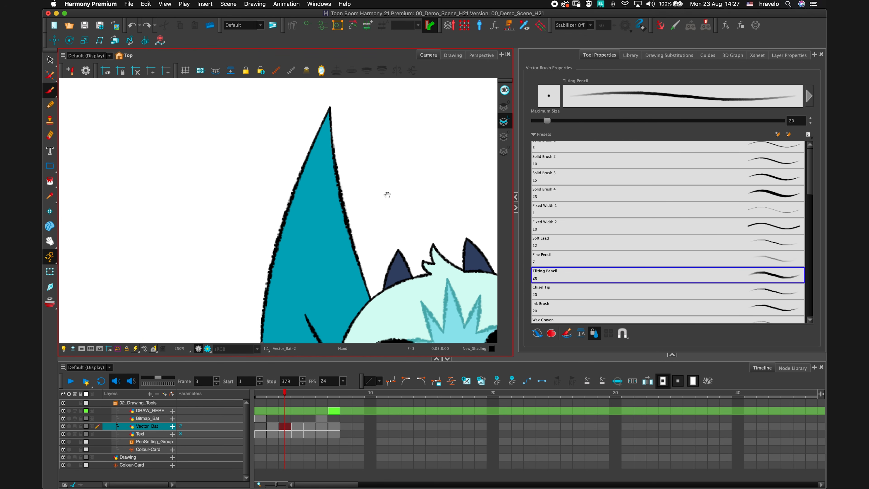
key("2")
key("2")
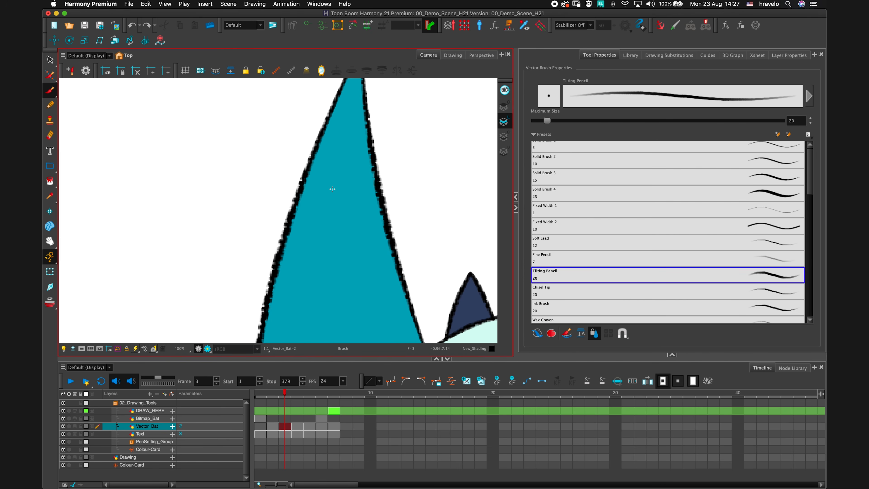
key("2")
key("2")
key("2")
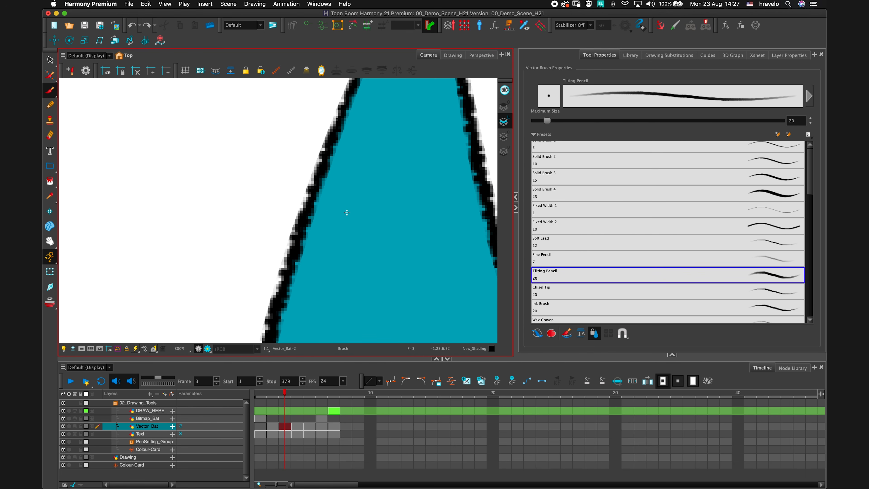
key("1")
key("1")
key("1")
key("1")
key("1")
left_click_drag(316, 203, 297, 203)
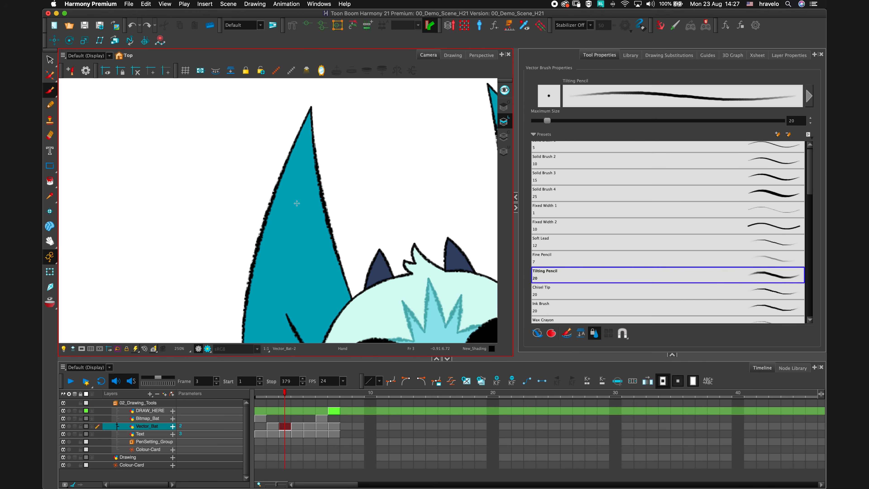
Select the left ear's textured outline with the Contour Editor, drag a point on it, and undo the drag.
left_click_drag(50, 75, 75, 77)
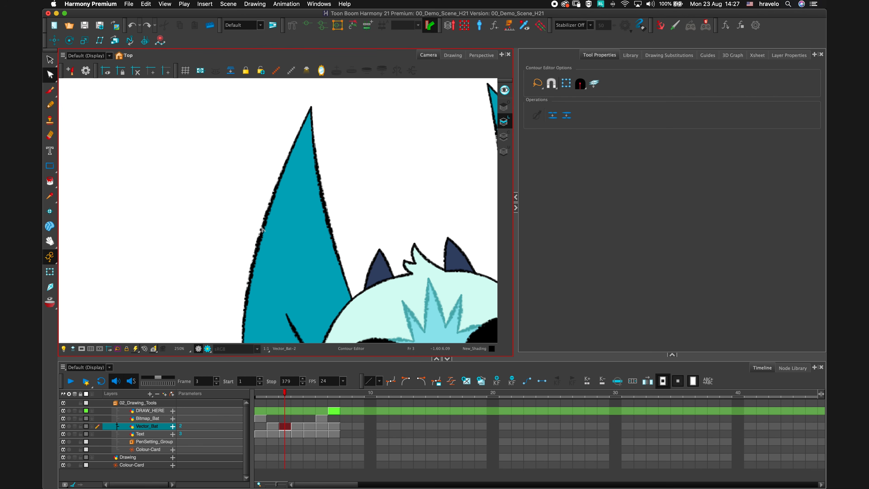
left_click(262, 230)
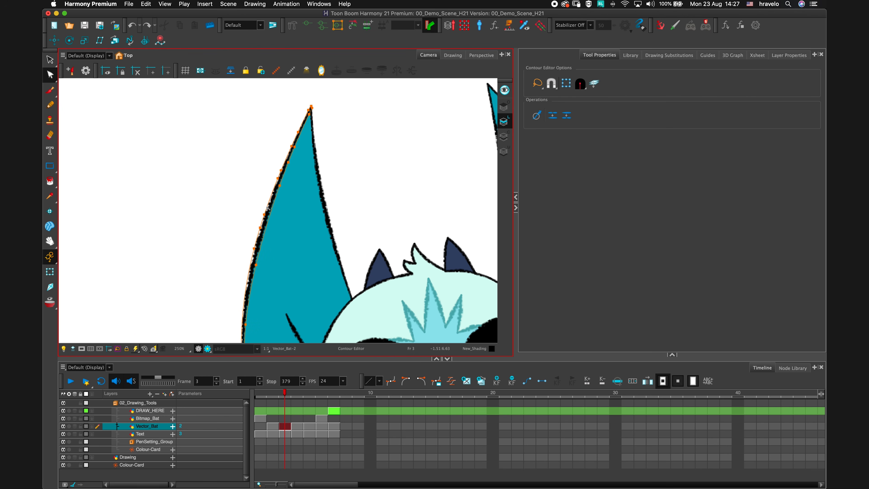
left_click_drag(268, 208, 255, 199)
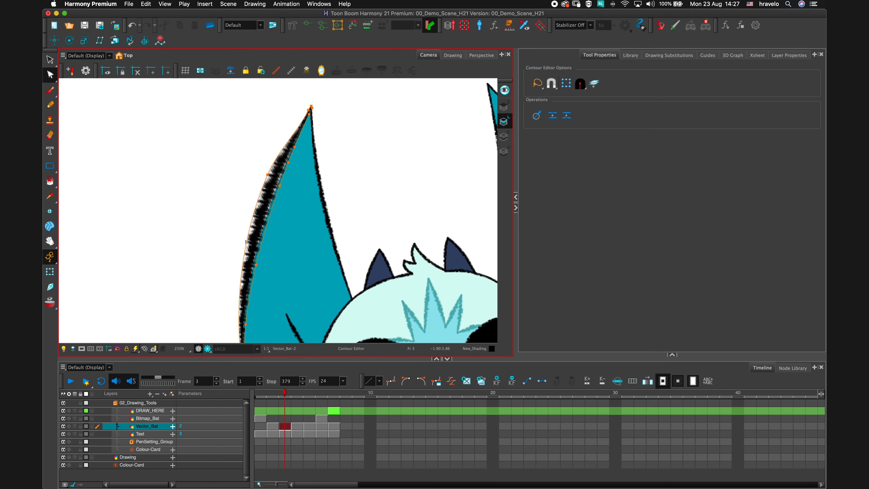
key("super+z")
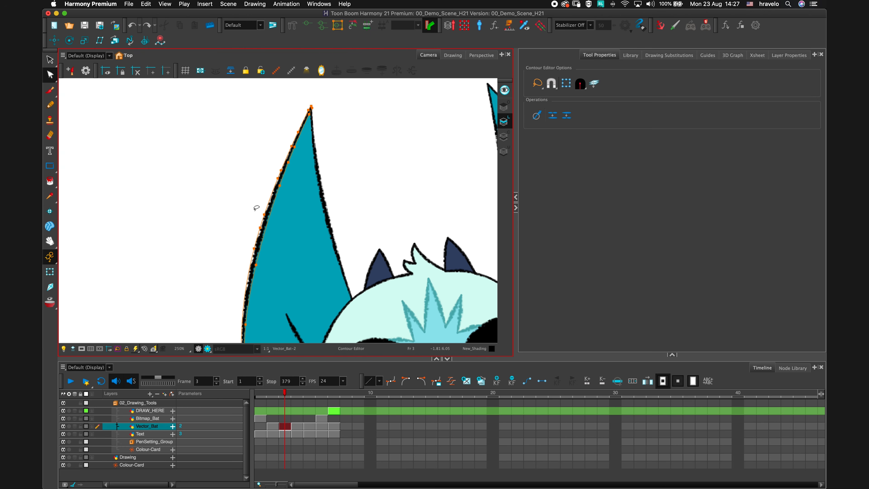
Open the Tilting Pencil brush properties and browse the Textured Vector brush type's tip library.
left_click_drag(352, 166, 341, 154)
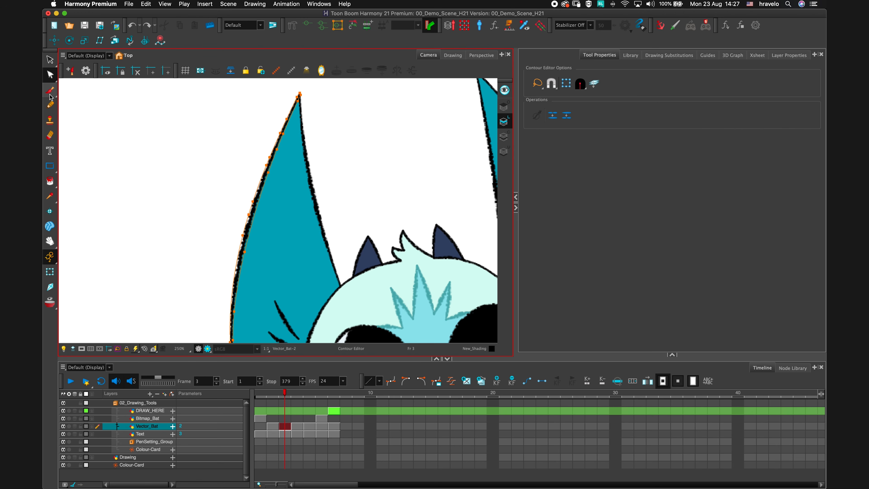
left_click(50, 90)
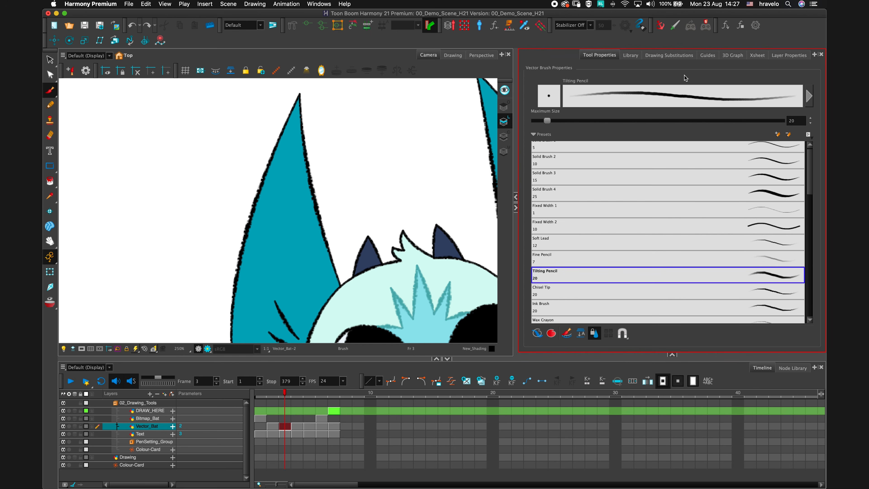
left_click(808, 96)
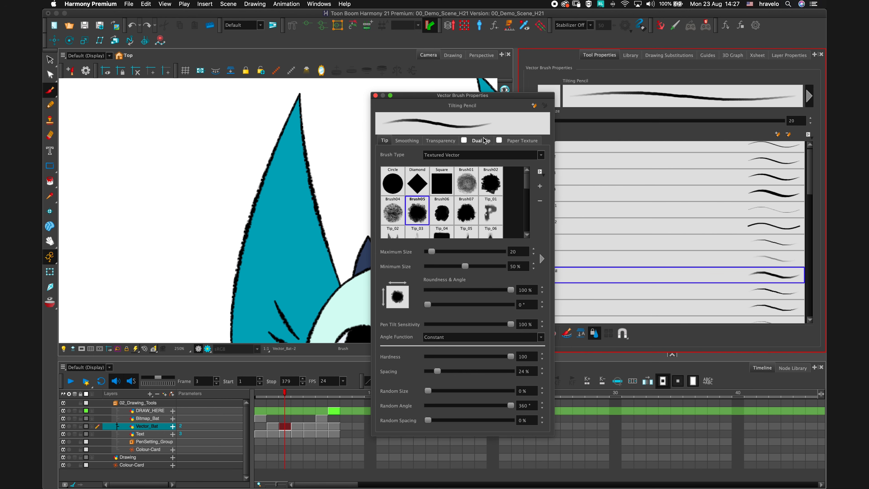
left_click(490, 152)
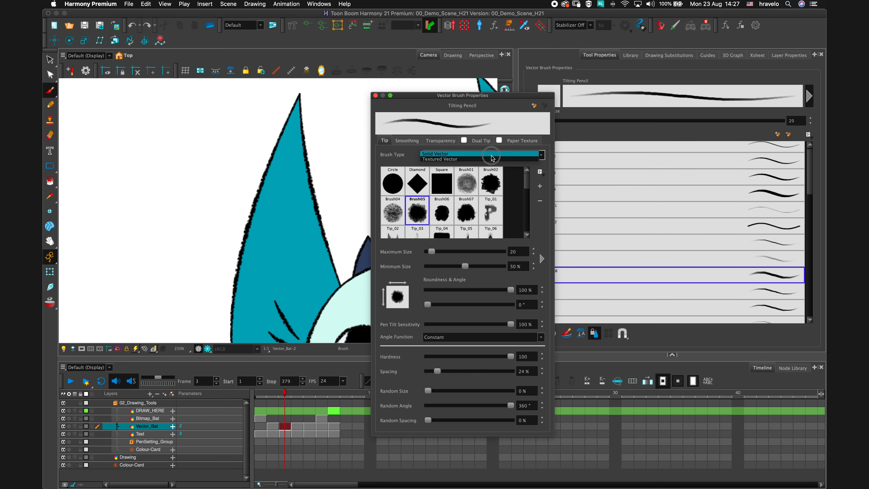
left_click(480, 160)
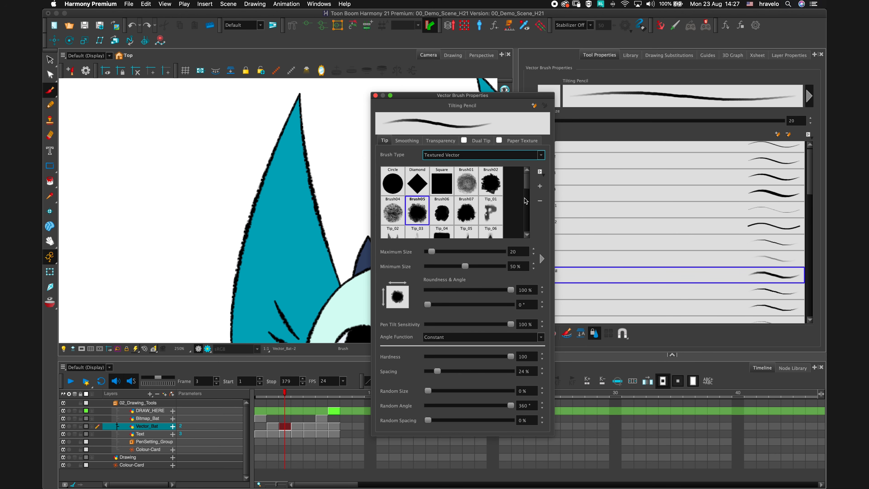
mouse_move(527, 187)
left_mouse_down()
mouse_move(526, 229)
mouse_move(528, 186)
mouse_move(527, 203)
left_mouse_up()
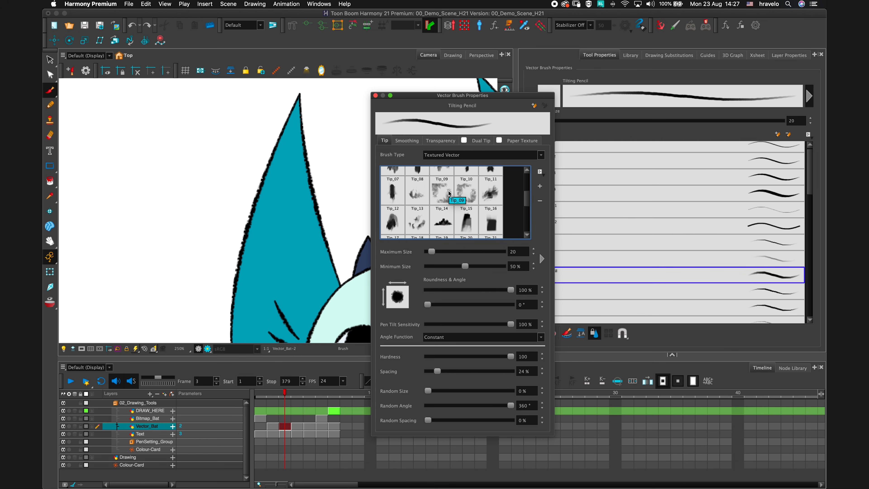
scroll(449, 193, "down", 4)
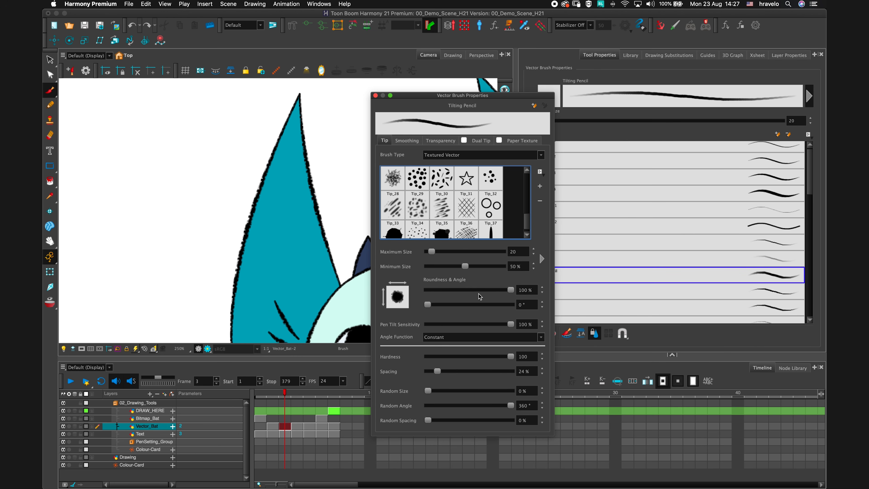
Review the Transparency, Dual Tip and Paper Texture tabs of the brush properties, then close the window.
left_click(438, 142)
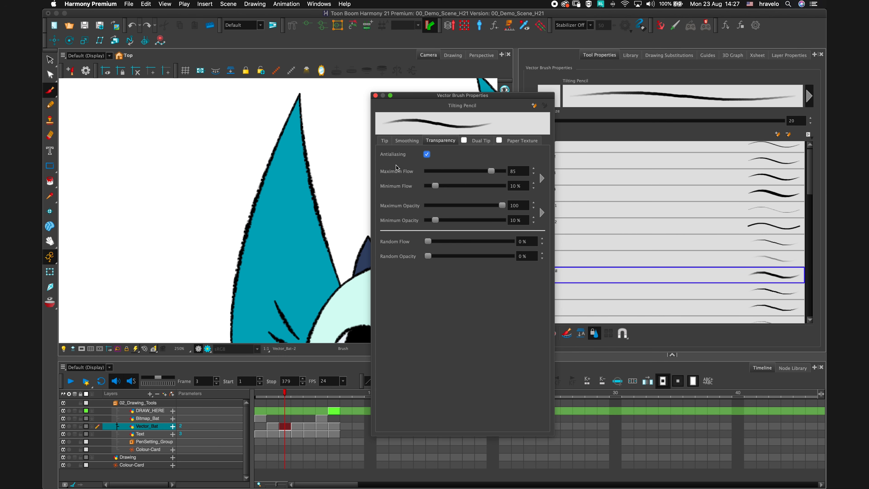
left_click(481, 141)
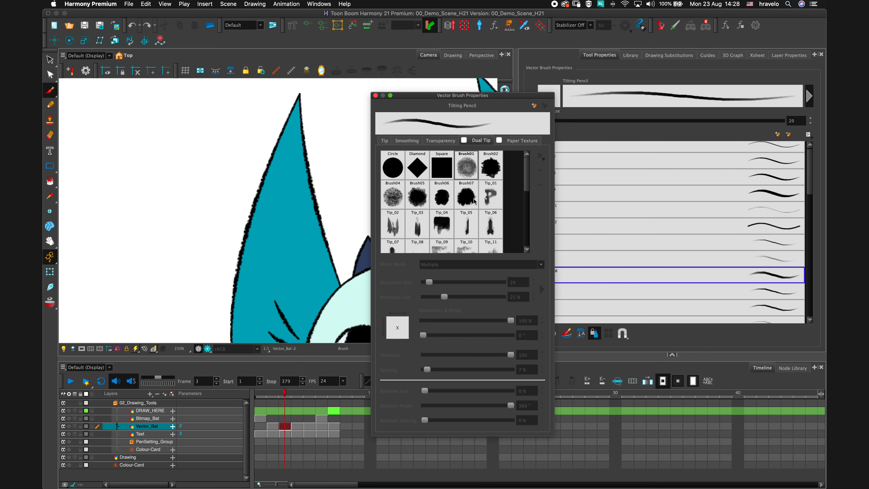
left_click(520, 141)
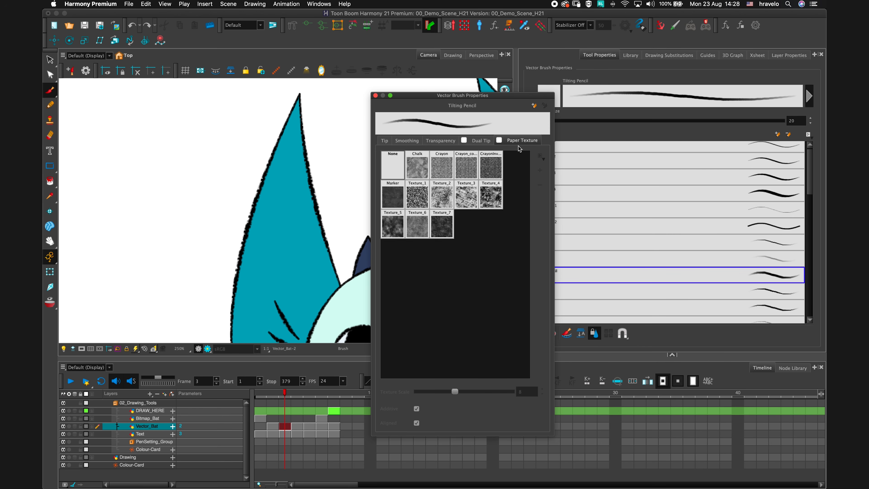
left_click(384, 140)
left_click_drag(418, 97, 438, 98)
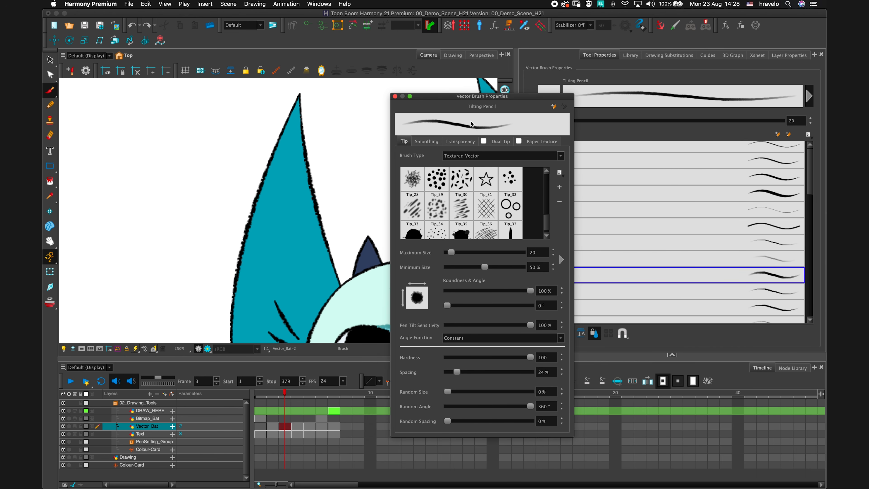
left_click(395, 97)
Zoom out and go to frame 4.
key("1")
key("1")
key("1")
key("1")
key("1")
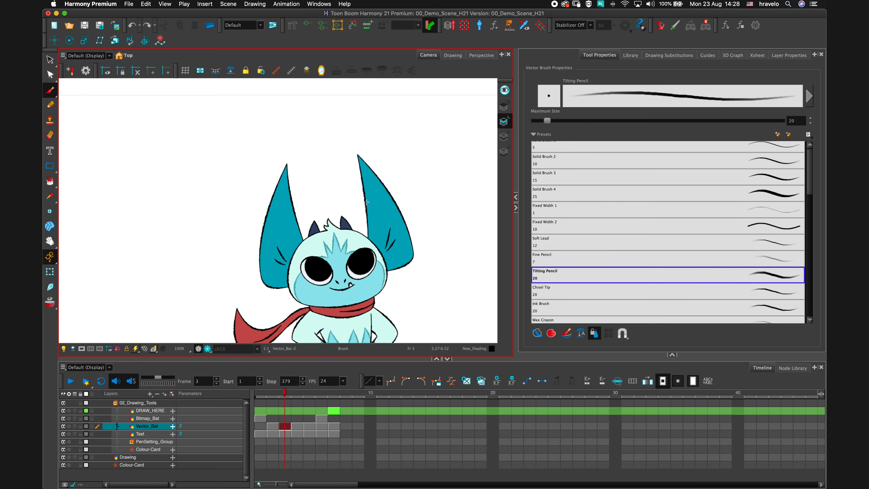
left_click_drag(379, 221, 342, 170)
key("1")
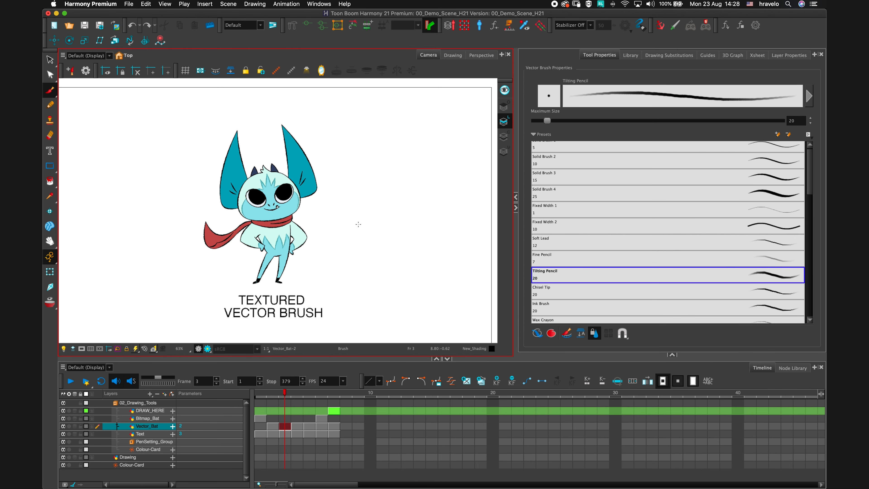
key("period")
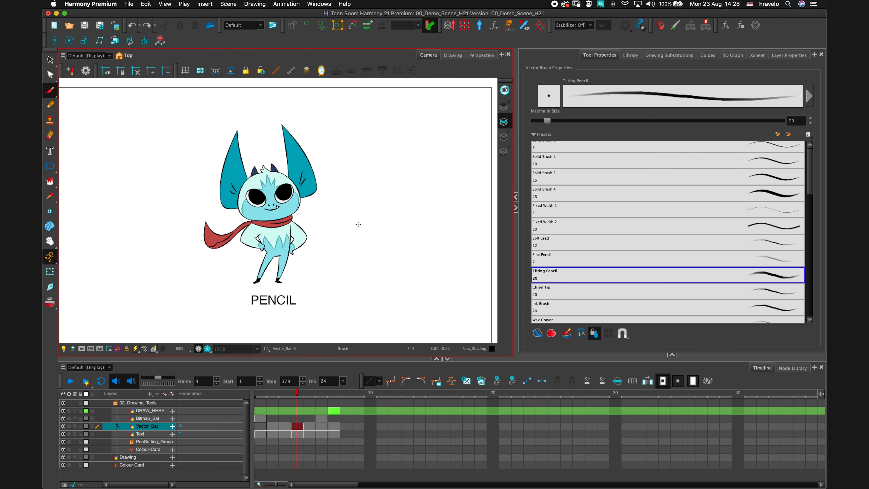
Select the right ear's pencil outline with the Contour Editor, drag a point on it, and undo the drag.
key("2")
key("2")
key("2")
left_click_drag(389, 138, 382, 235)
key("2")
key("2")
key("2")
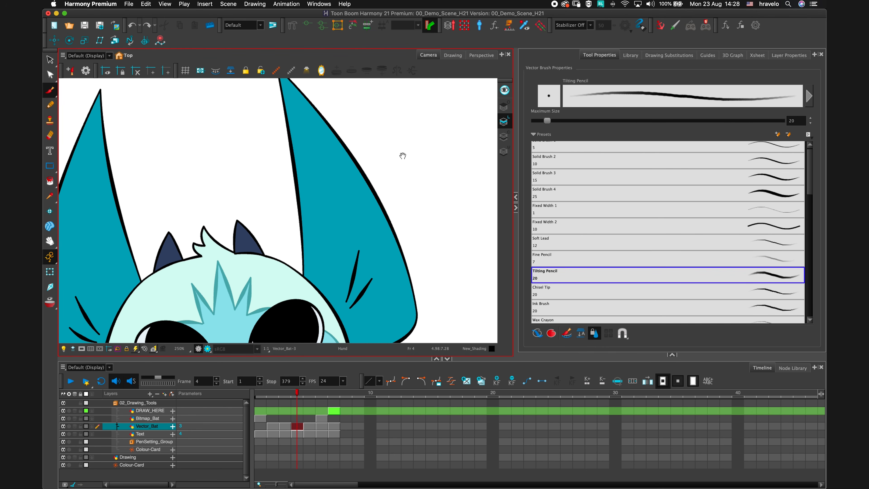
left_click_drag(402, 155, 385, 218)
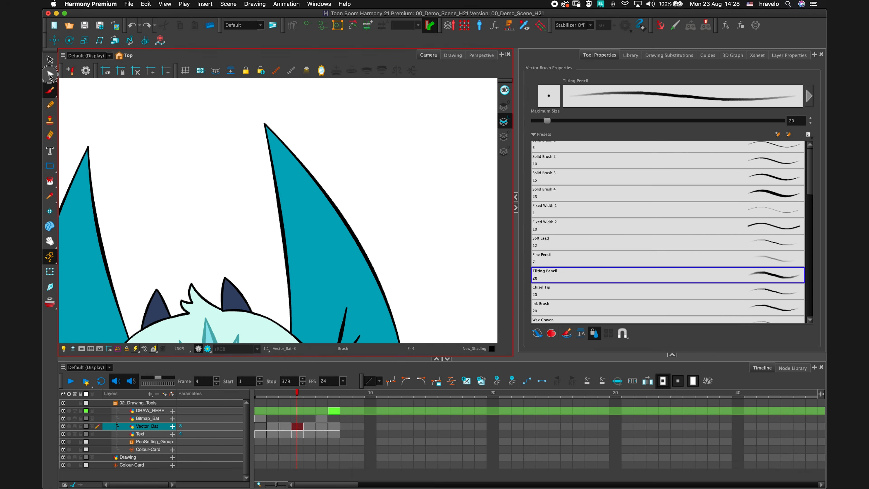
left_click_drag(50, 75, 73, 76)
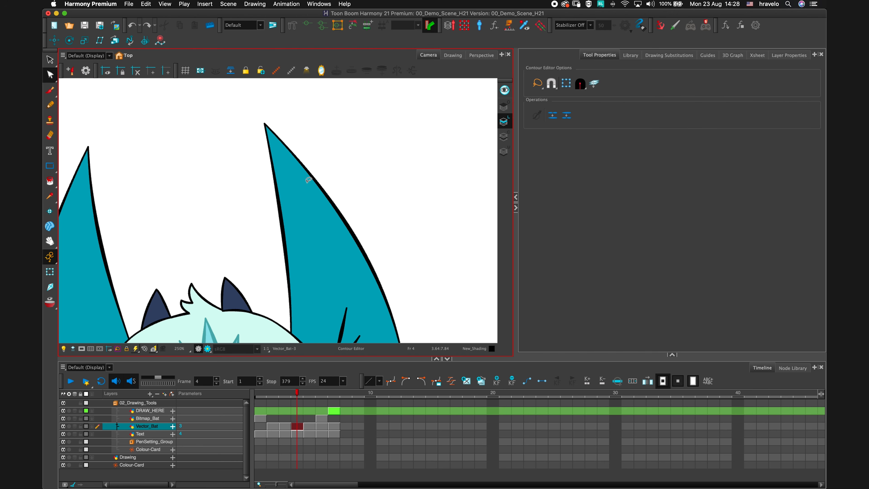
left_click(343, 218)
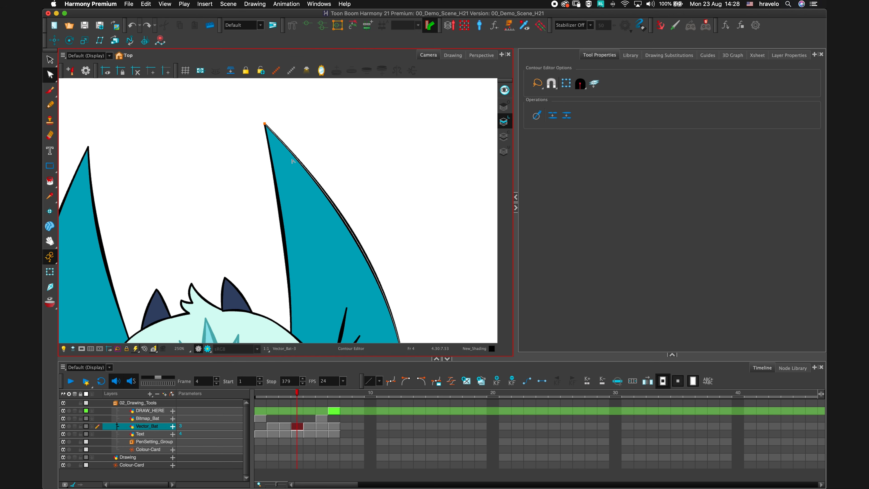
mouse_move(346, 227)
left_mouse_down()
mouse_move(397, 179)
mouse_move(379, 192)
mouse_move(389, 159)
left_mouse_up()
key("super+z")
Zoom out to the whole bat and switch to the Select tool.
key("1")
key("1")
key("1")
key("1")
key("1")
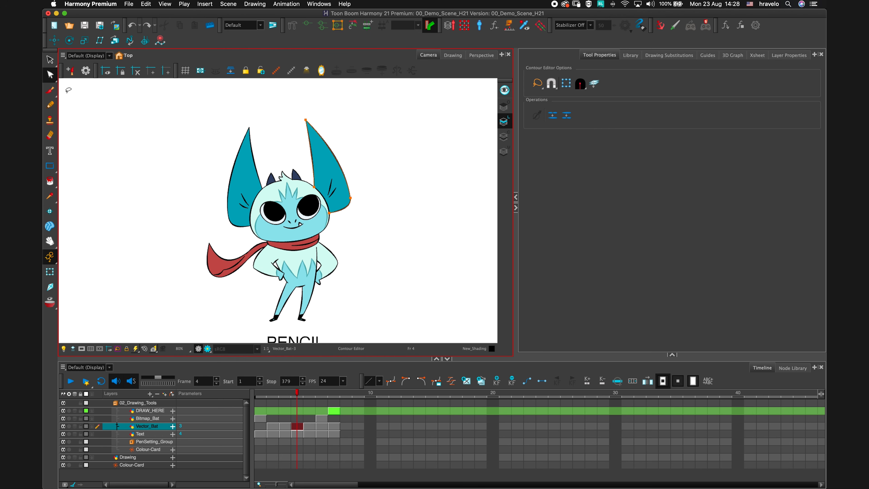
left_click(49, 61)
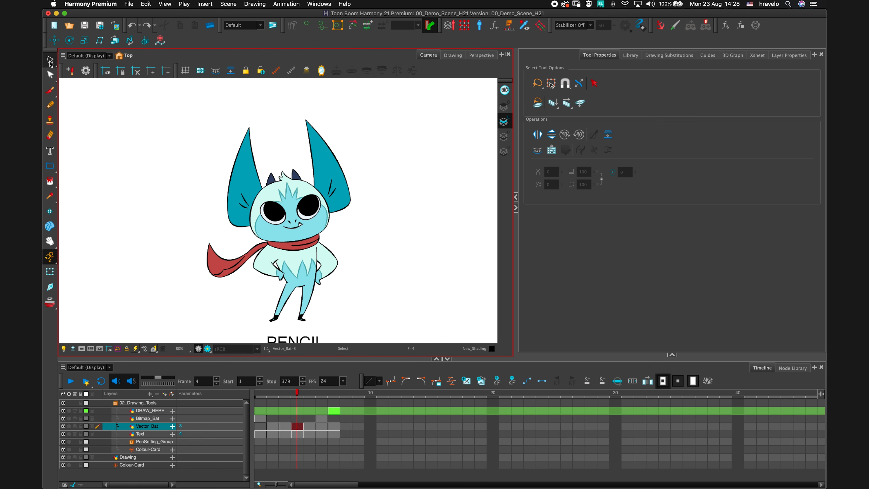
Select all the bat's pencil lines, increase their maximum size, and undo the change.
mouse_move(270, 113)
left_mouse_down()
mouse_move(365, 131)
mouse_move(407, 286)
mouse_move(318, 343)
mouse_move(200, 296)
mouse_move(164, 170)
mouse_move(262, 96)
left_mouse_up()
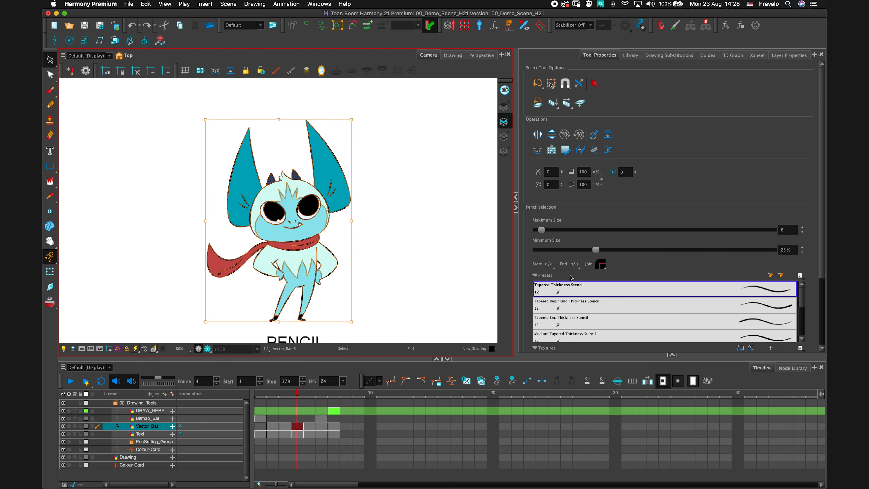
left_click_drag(541, 230, 549, 230)
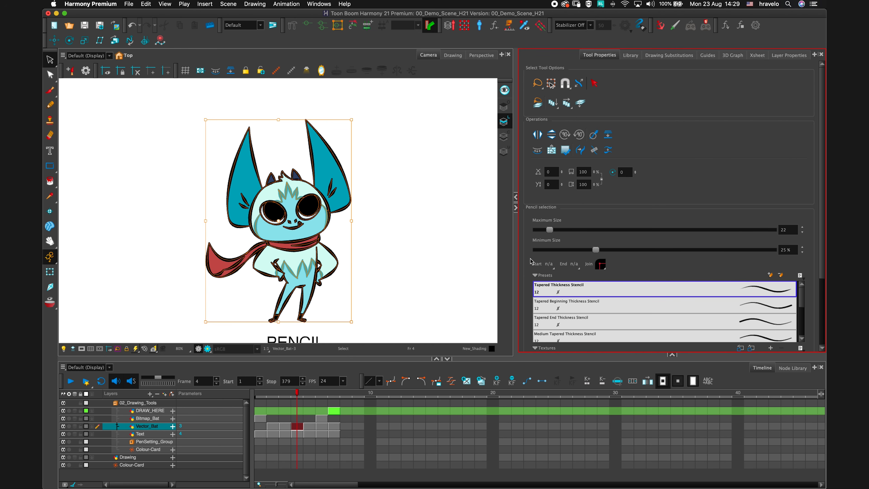
key("ctrl+z")
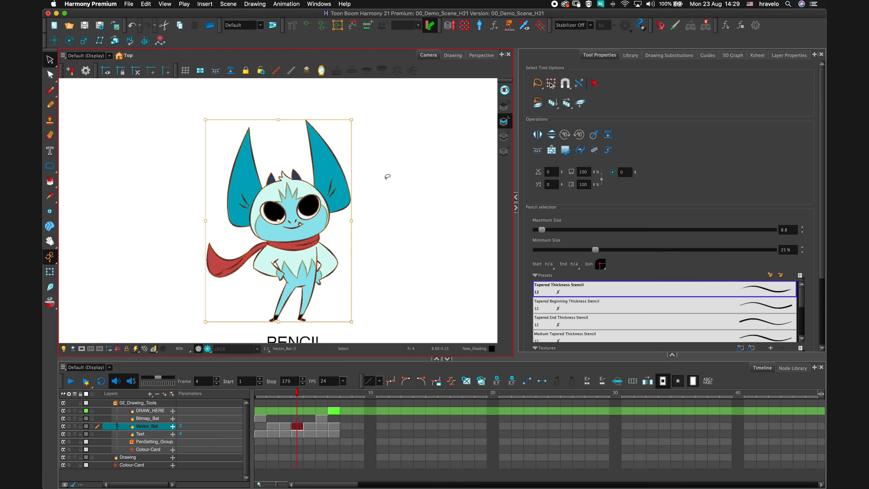
Select the right ear's inner pencil line and apply the Tapered Beginning, then Tapered End Thickness Stencil presets.
scroll(382, 192, "up", 4)
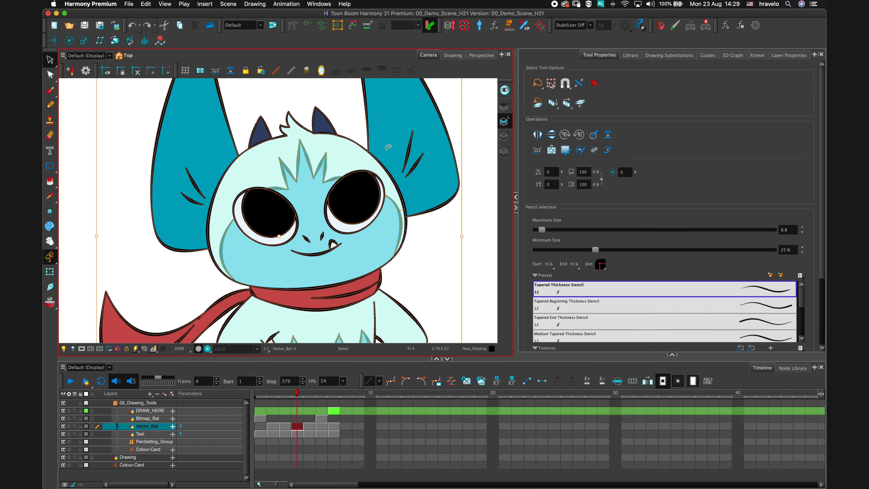
scroll(388, 147, "up", 5)
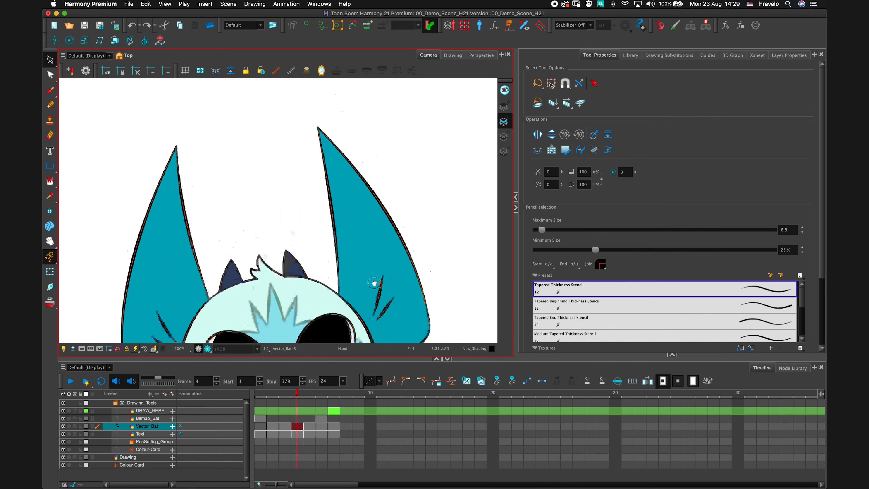
left_click(407, 166)
left_click(330, 203)
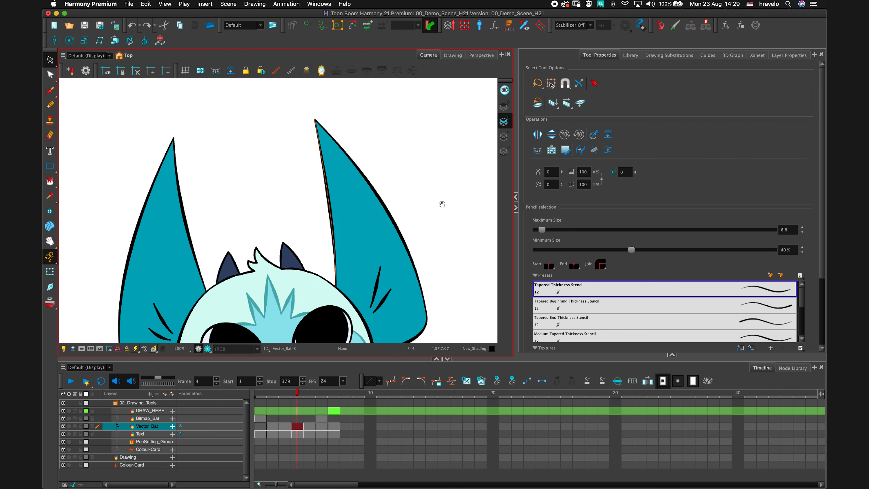
scroll(442, 202, "down", 2)
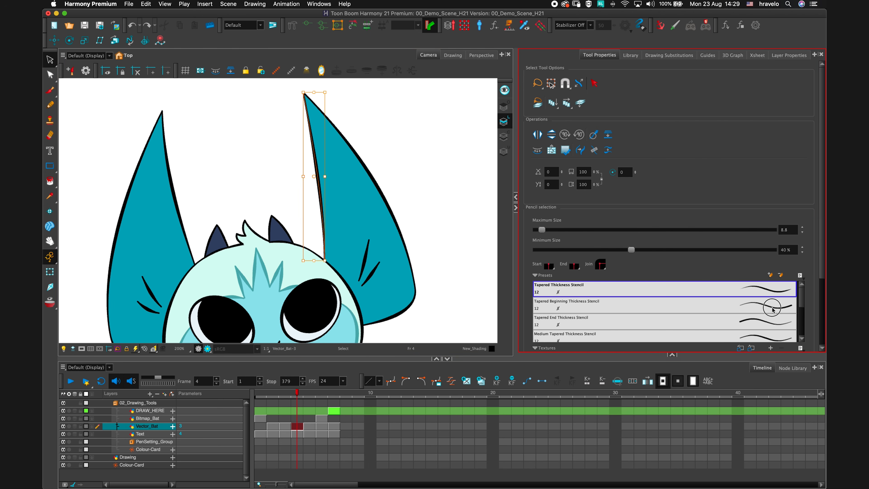
left_click(772, 310)
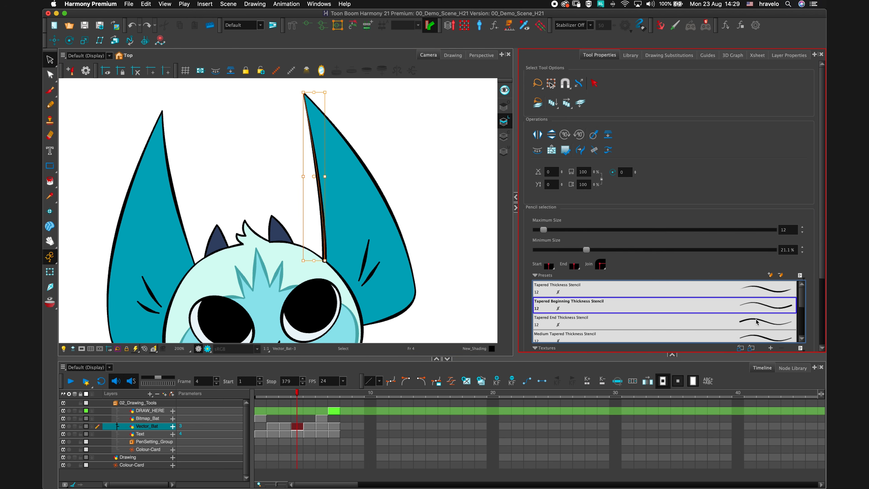
left_click(766, 329)
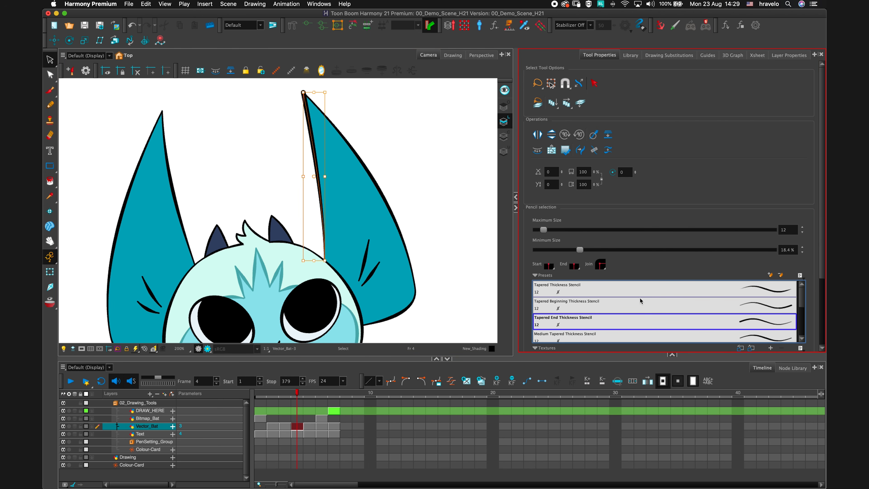
Reapply the Tapered Beginning Thickness Stencil preset to the right ear's inner pencil line.
left_click(387, 199)
left_click(659, 306)
key("1")
key("1")
key("1")
key("1")
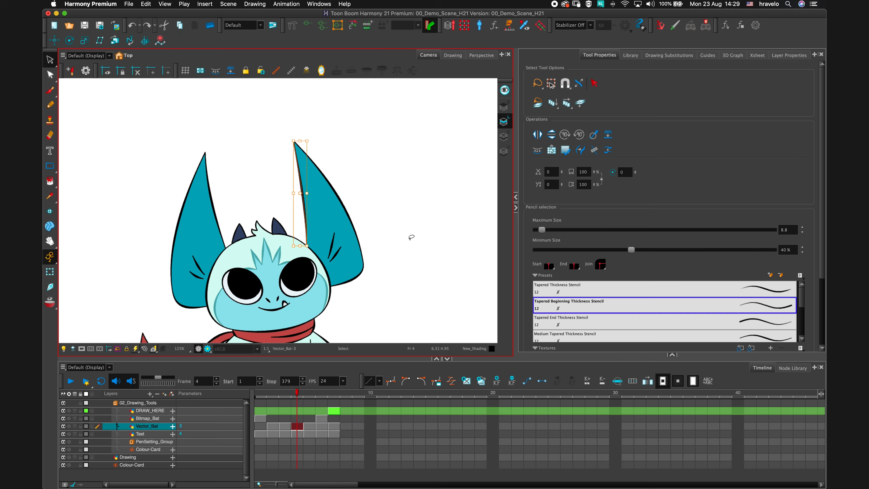
left_click_drag(385, 251, 378, 186)
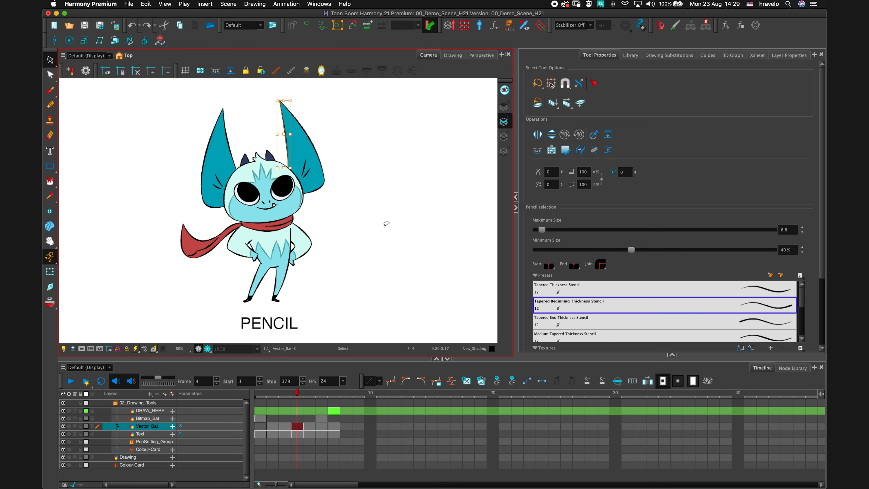
Go to the next frame and select the left ear's textured pencil outline.
key("period")
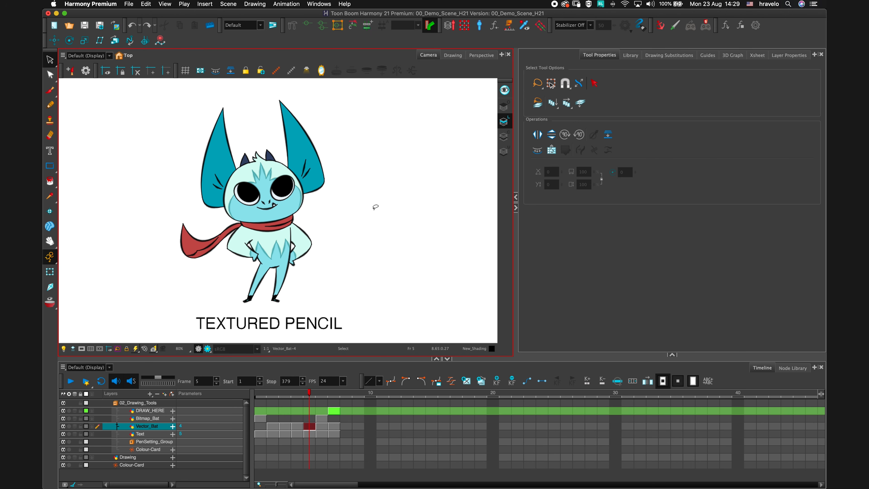
key("2")
key("2")
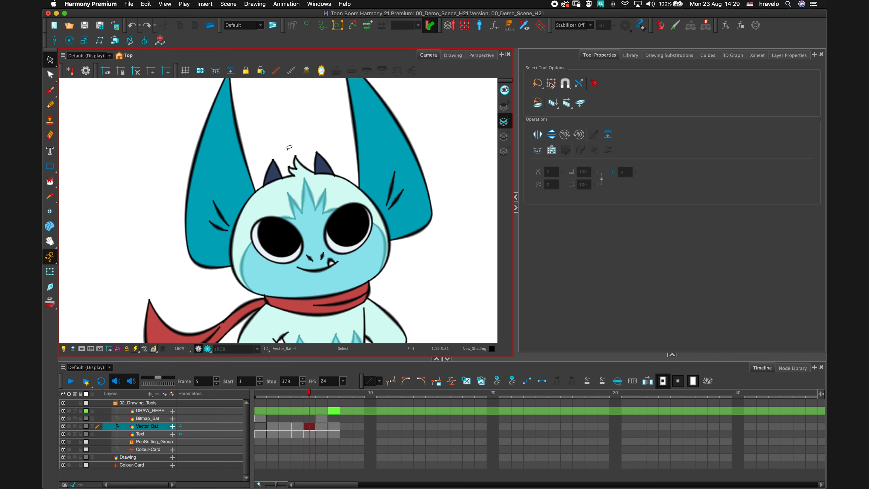
left_click_drag(287, 133, 338, 179)
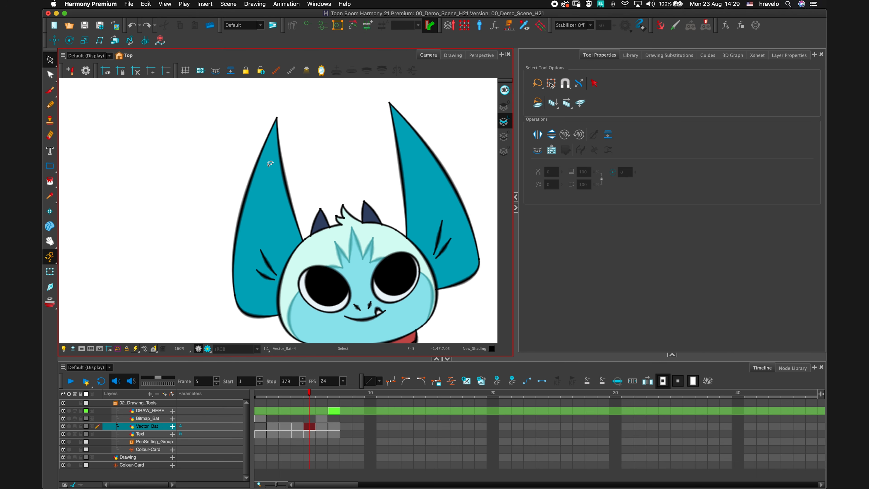
key("2")
key("2")
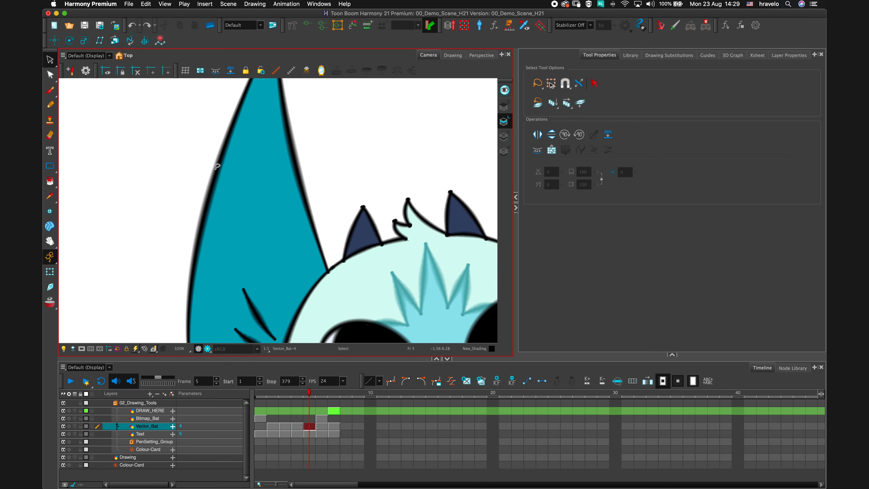
left_click(213, 174)
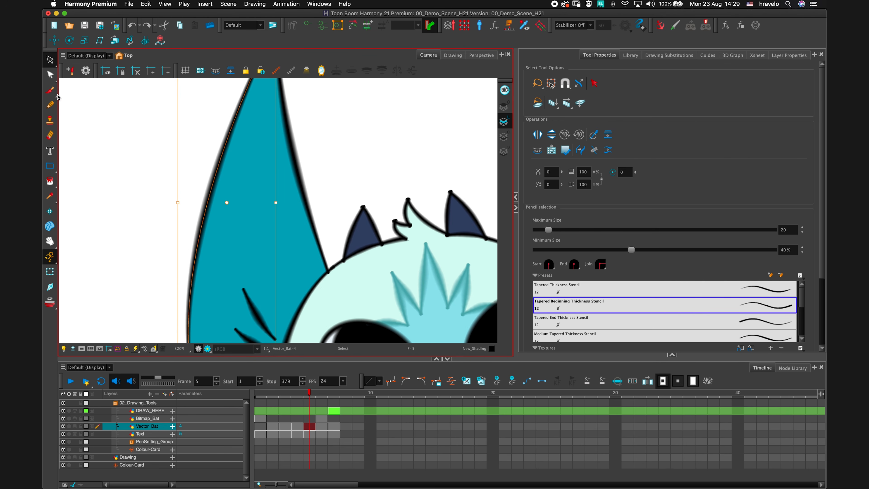
Drag a point on the left ear's outline with the Contour Editor, then undo the drag.
left_click(52, 77)
left_click(202, 134)
key("alt+q")
left_click_drag(214, 185, 194, 174)
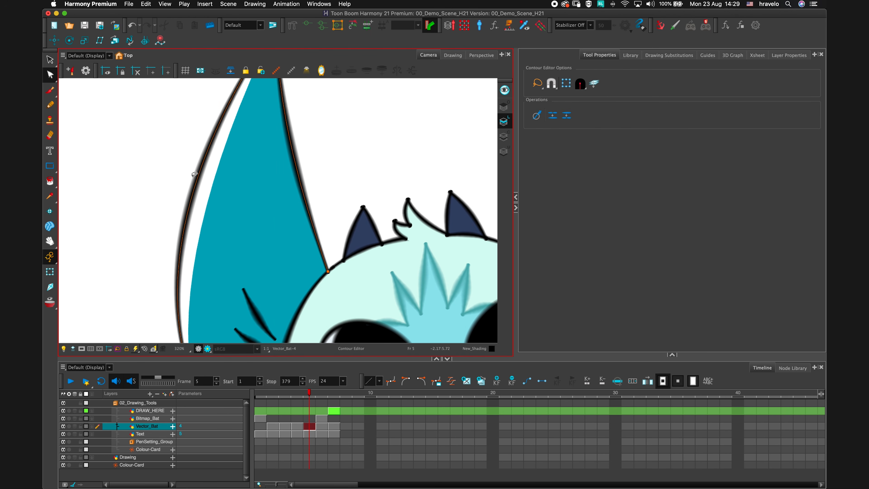
key("1")
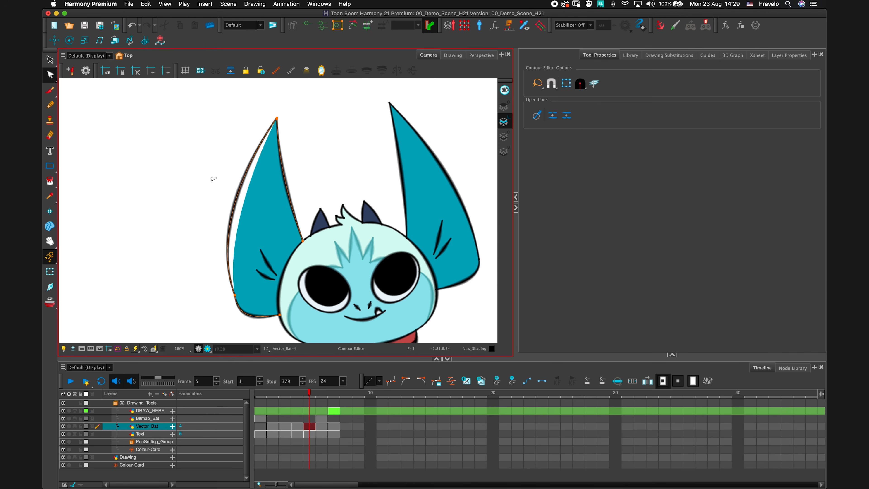
key("super+z")
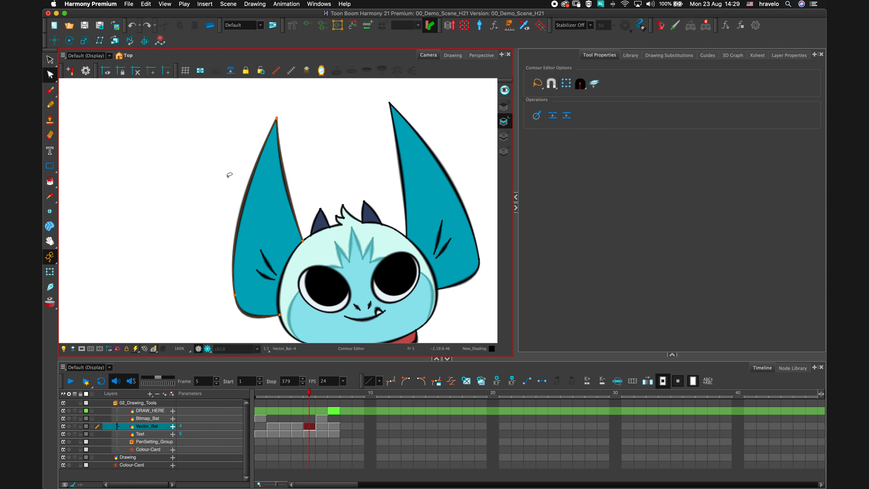
Convert the right ear's pencil outline to brush strokes.
left_click_drag(460, 155, 367, 170)
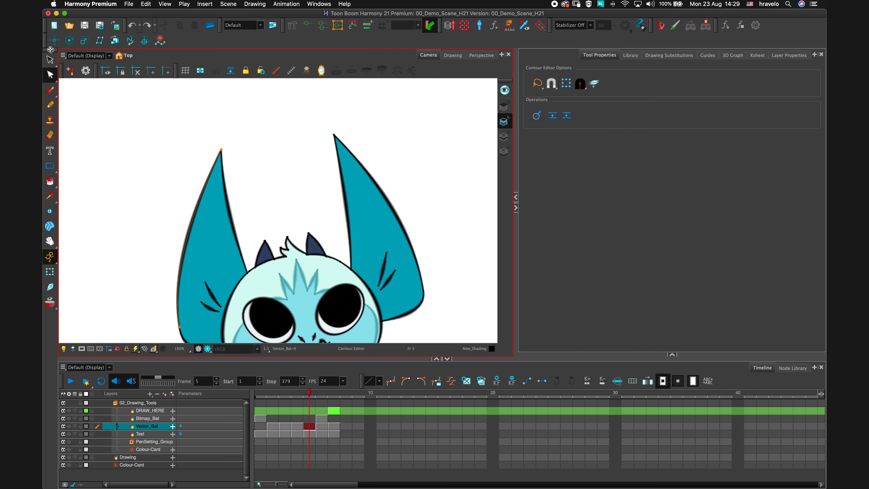
key("alt+s")
left_click(390, 201)
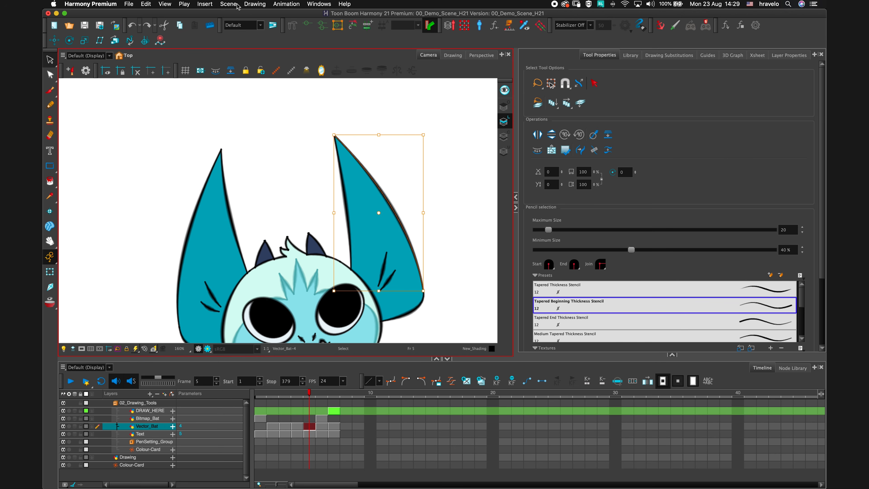
left_click(252, 5)
mouse_move(308, 46)
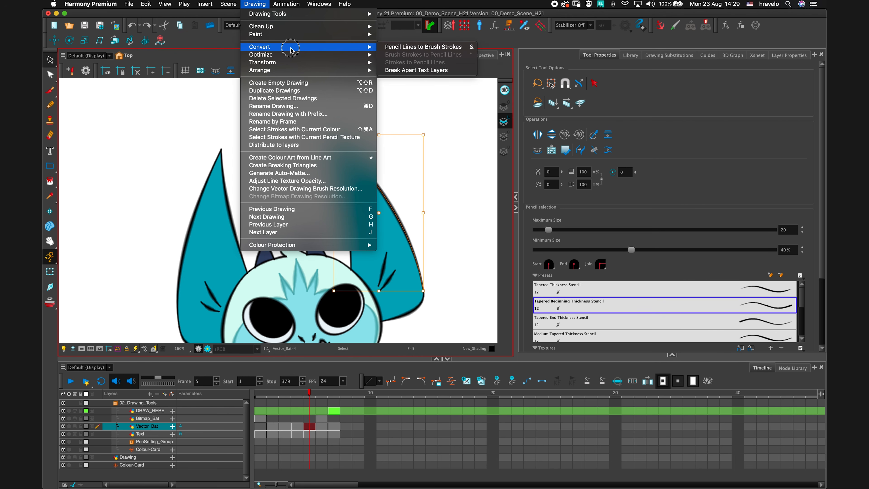
left_click(410, 47)
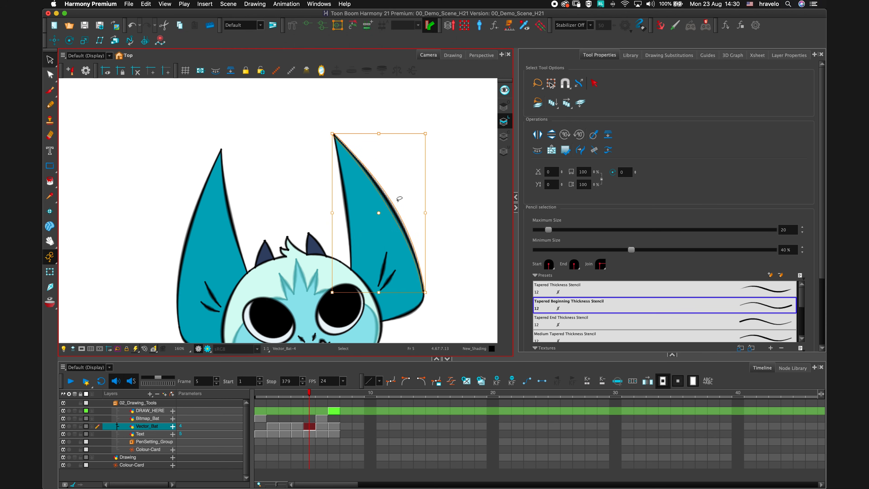
left_click(455, 183)
key("2")
key("2")
key("2")
key("space")
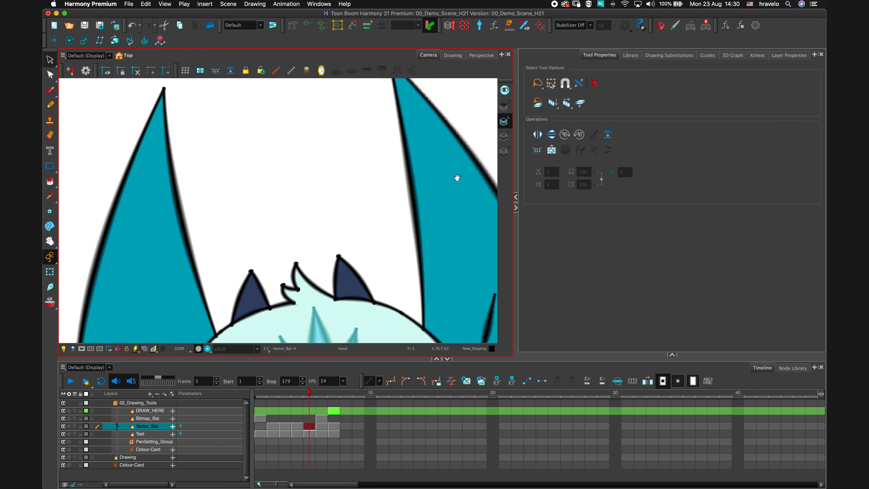
left_click_drag(456, 177, 356, 215)
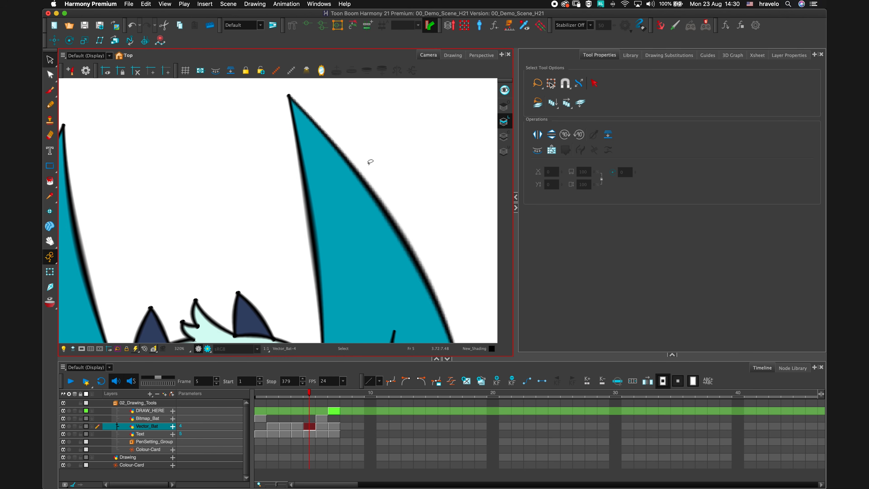
Select all the bat's pencil lines and apply the Tapered Beginning Thickness Stencil preset.
mouse_move(368, 155)
left_mouse_down()
mouse_move(212, 289)
mouse_move(346, 180)
left_mouse_up()
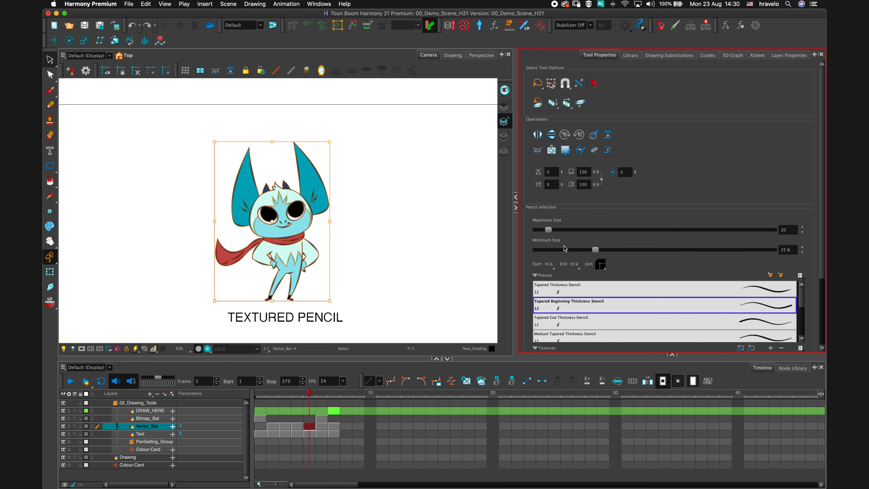
left_click_drag(550, 233, 554, 231)
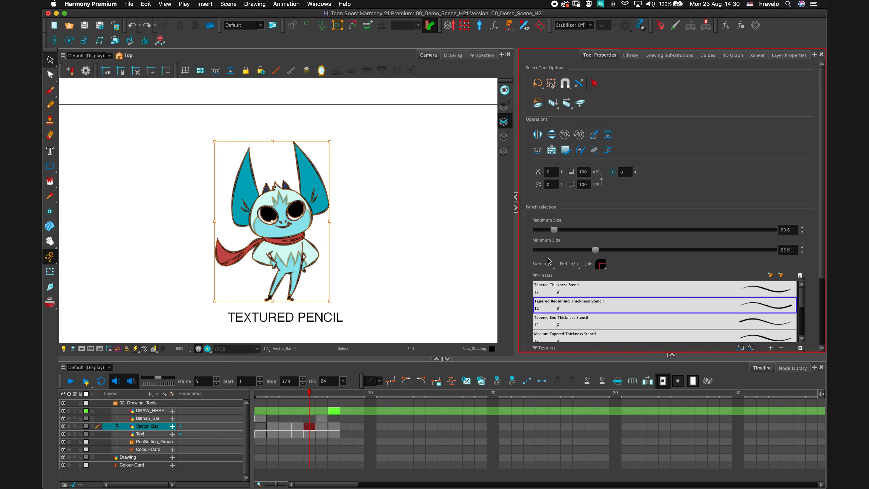
left_click(723, 303)
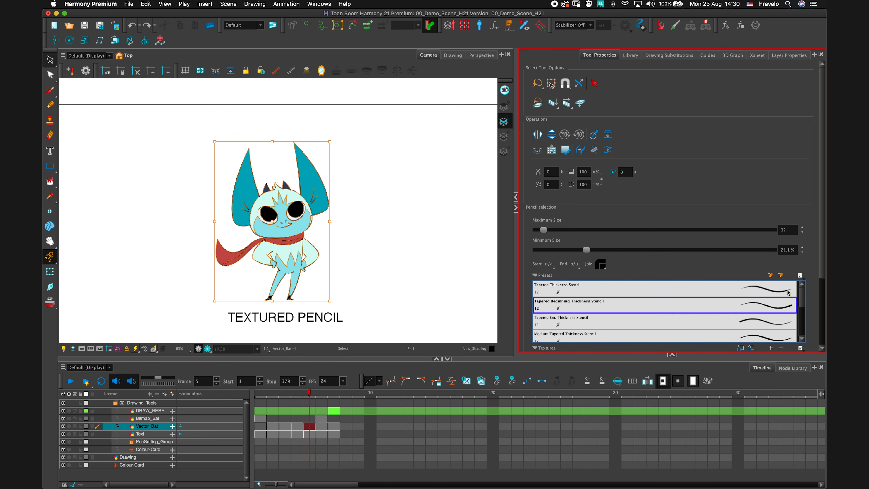
Apply textures to the selected pencil lines, trying Long_Brok and Dots before settling on Dash_Soft.
scroll(814, 285, "down", 4)
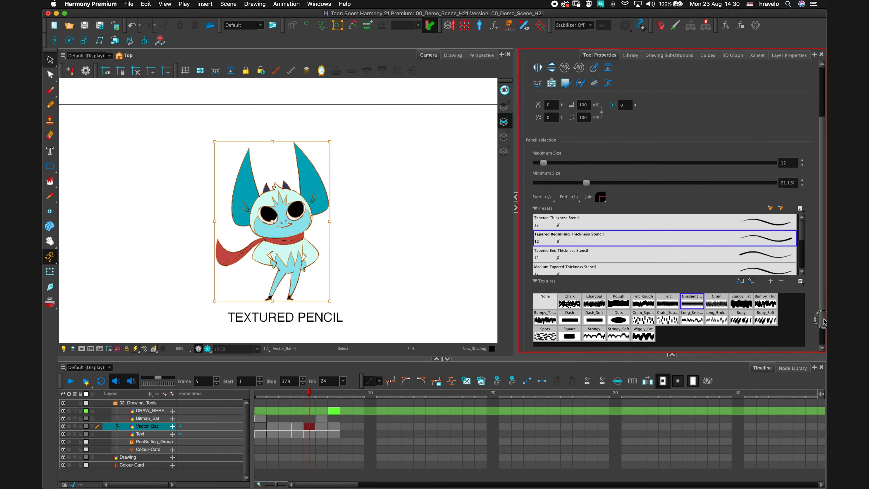
left_click(689, 323)
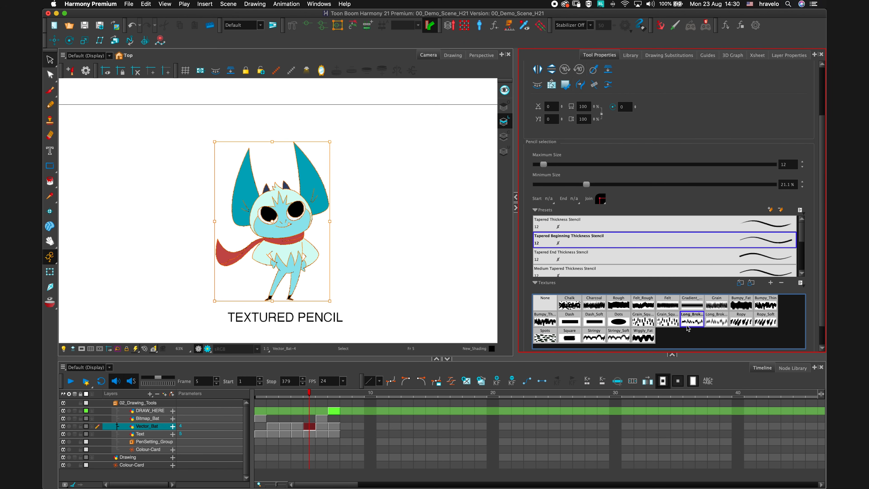
left_click(617, 323)
scroll(410, 222, "up", 4)
left_click(593, 337)
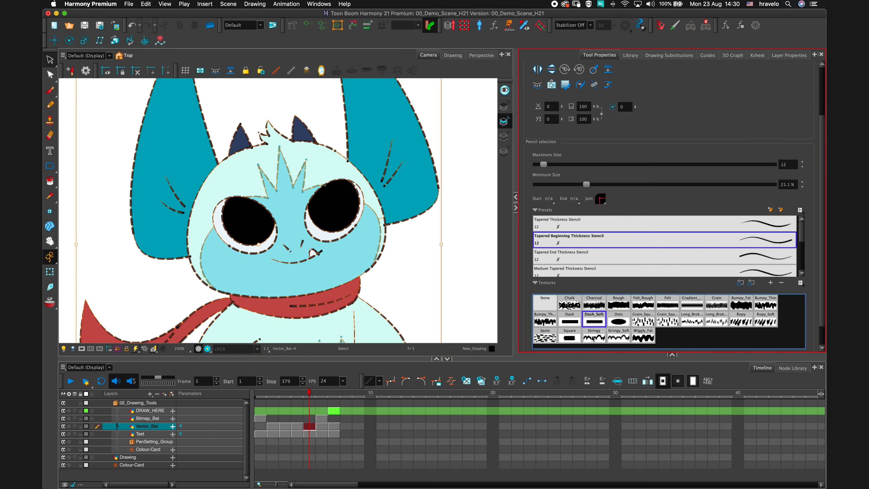
Go to frame 7 on the DRAW_HERE layer and turn on the light table.
scroll(407, 209, "down", 3)
scroll(407, 209, "down", 2)
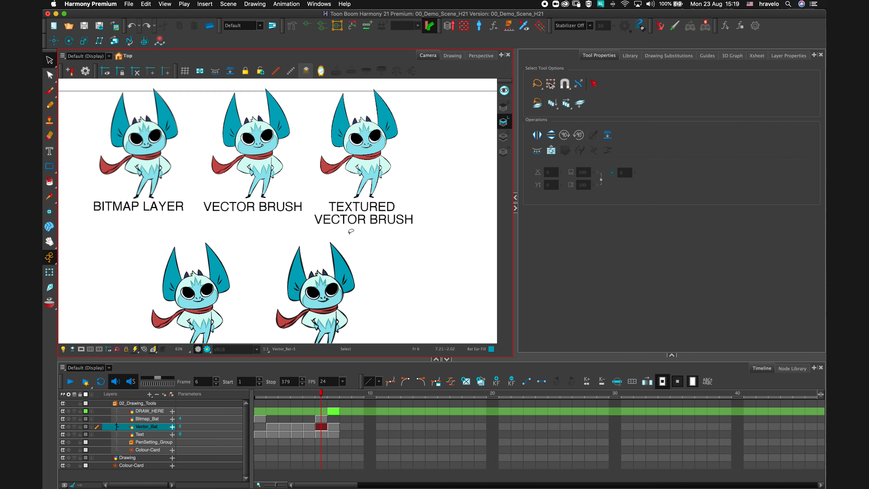
scroll(352, 216, "down", 1)
mouse_move(358, 217)
left_mouse_down()
mouse_move(395, 223)
mouse_move(389, 238)
left_mouse_up()
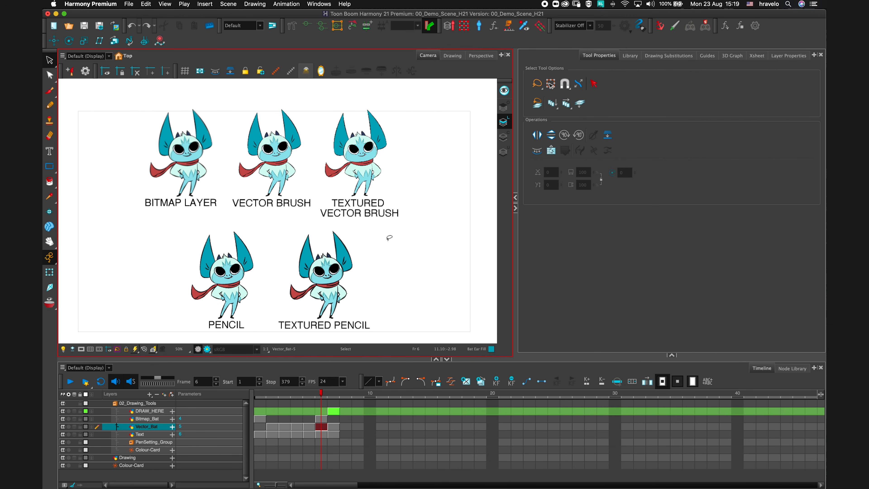
left_click(334, 411)
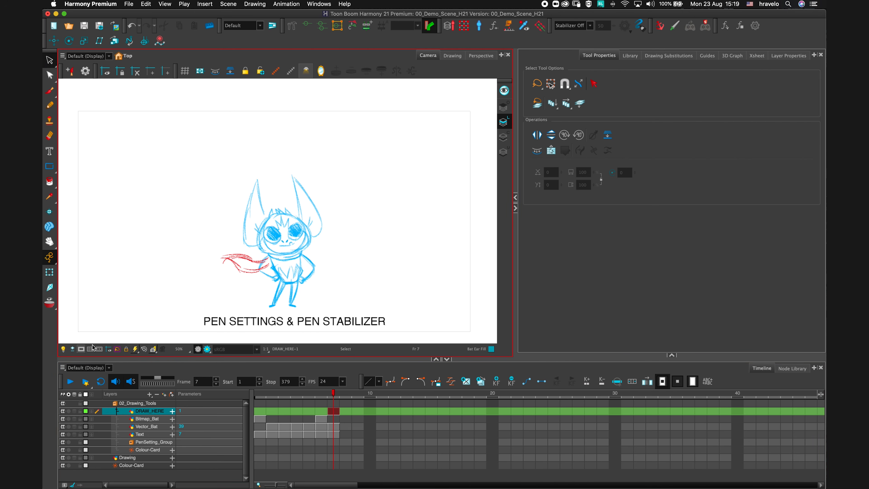
left_click(63, 348)
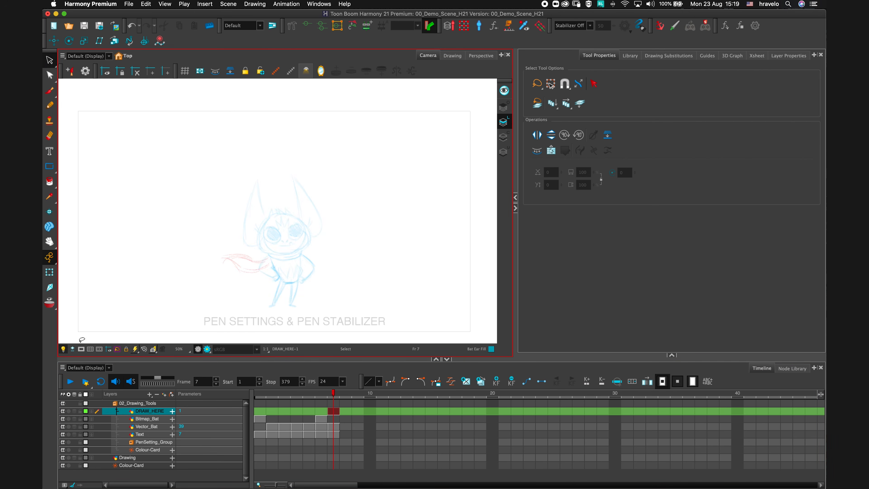
Zoom and rotate the view, pick the Pencil tool, draw a stroke along the left ear's outer edge, and undo it.
scroll(329, 287, "up", 3)
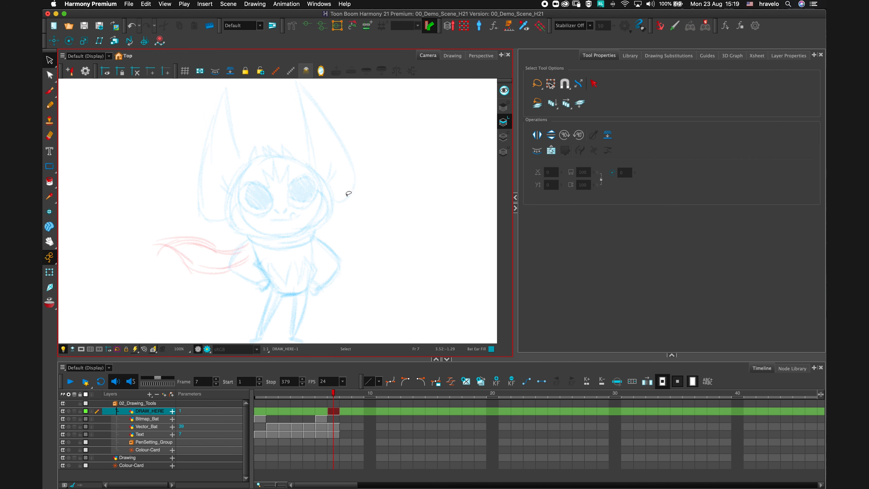
left_click_drag(374, 204, 377, 225)
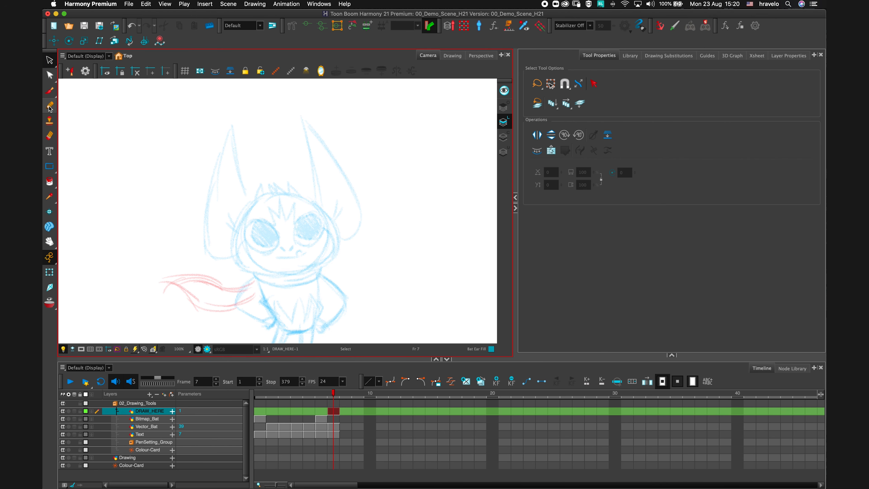
left_click(50, 105)
key("super+alt")
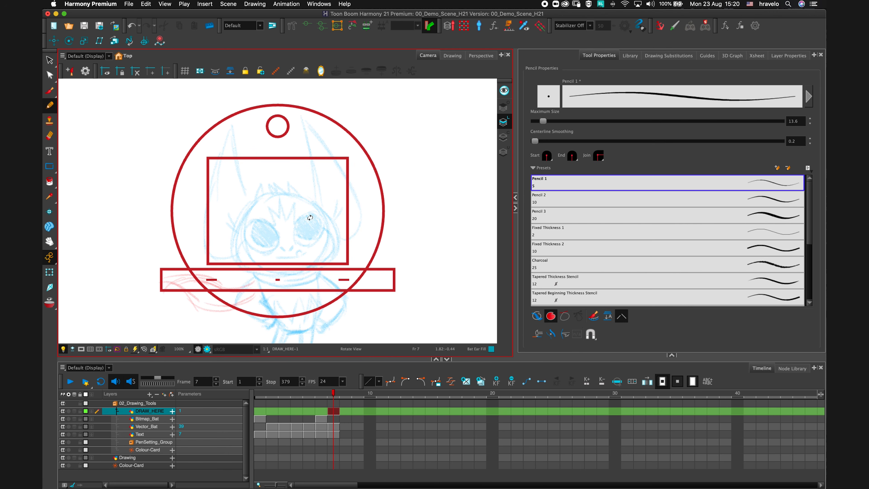
left_click_drag(350, 207, 316, 263)
scroll(324, 219, "up", 3)
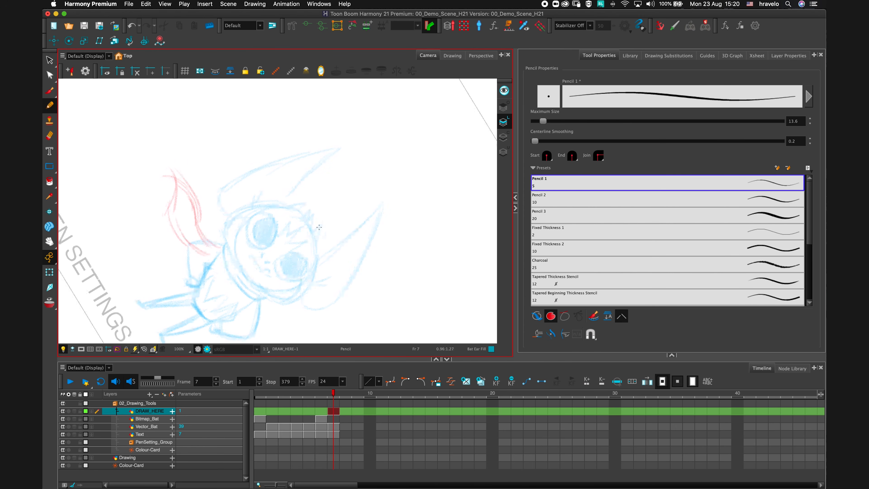
mouse_move(337, 199)
left_mouse_down()
mouse_move(371, 233)
mouse_move(390, 223)
mouse_move(381, 231)
left_mouse_up()
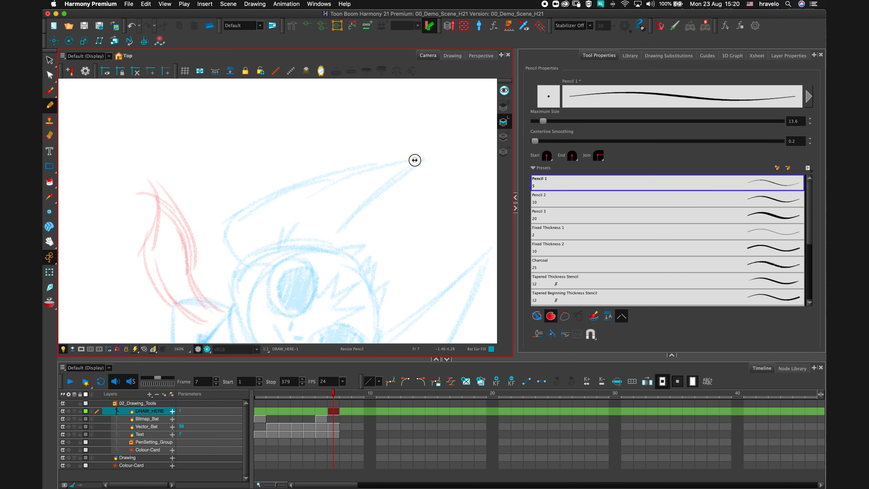
mouse_move(415, 160)
left_mouse_down()
mouse_move(336, 172)
mouse_move(262, 199)
mouse_move(231, 223)
mouse_move(240, 261)
left_mouse_up()
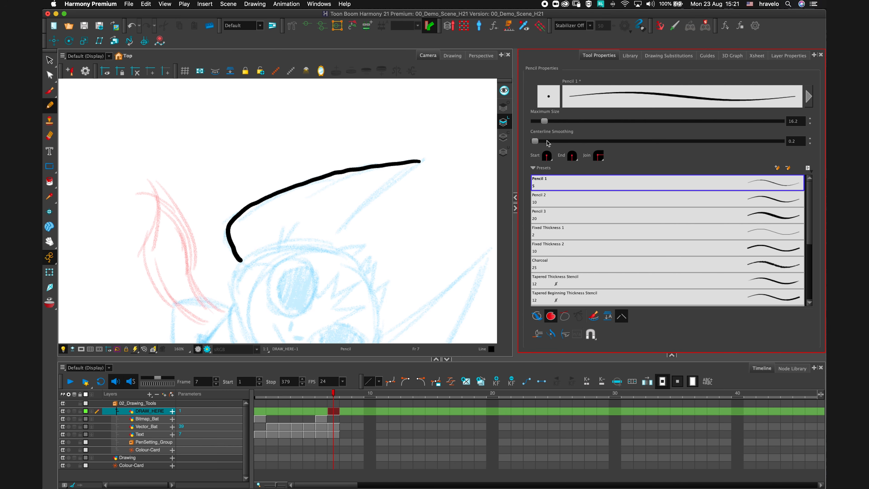
key("super+z")
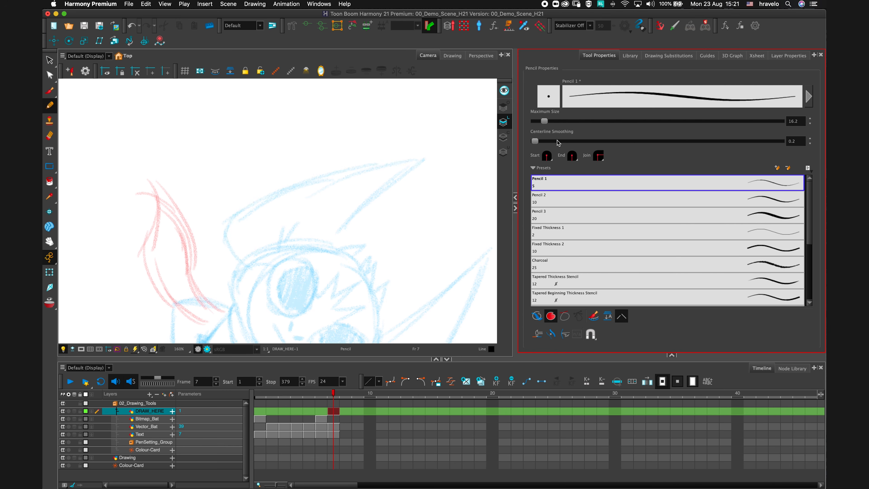
Raise the pencil's centerline smoothing to 47.6, redraw the left ear's outer stroke, and undo it.
left_click_drag(537, 143, 651, 142)
mouse_move(419, 161)
left_mouse_down()
mouse_move(255, 201)
mouse_move(234, 217)
mouse_move(228, 236)
mouse_move(243, 259)
left_mouse_up()
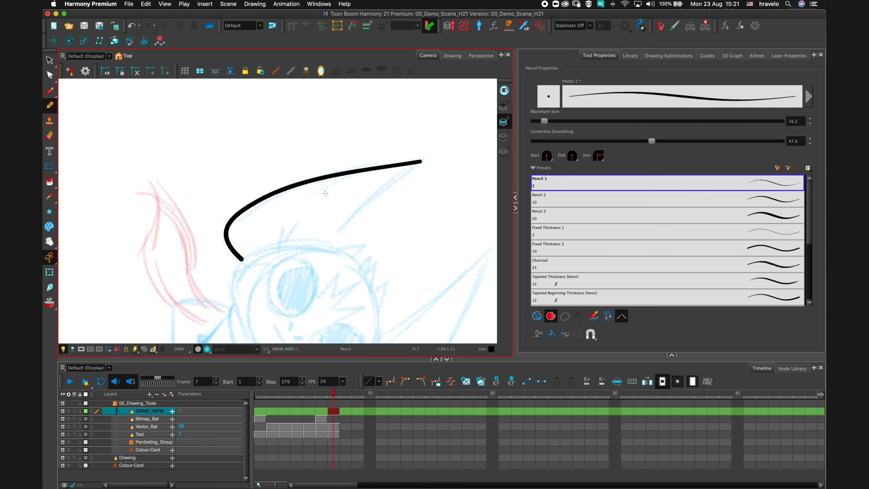
key("super+z")
Reset centerline smoothing to 0, set the stabilizer to Average, and draw the left ear's outer and inner edges.
left_click_drag(651, 141, 534, 145)
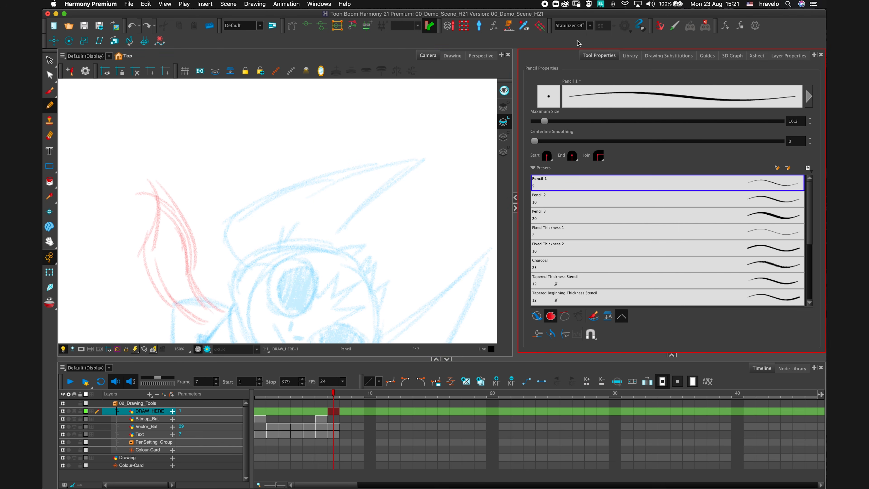
left_click(589, 27)
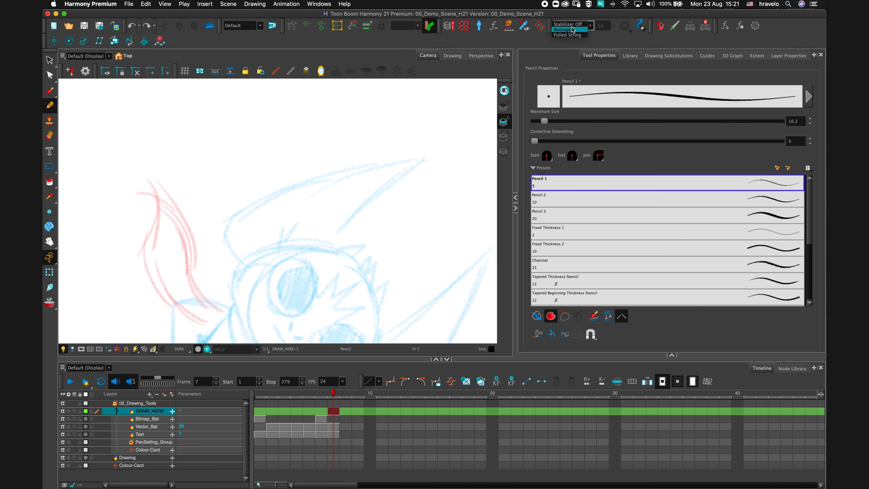
left_click(576, 37)
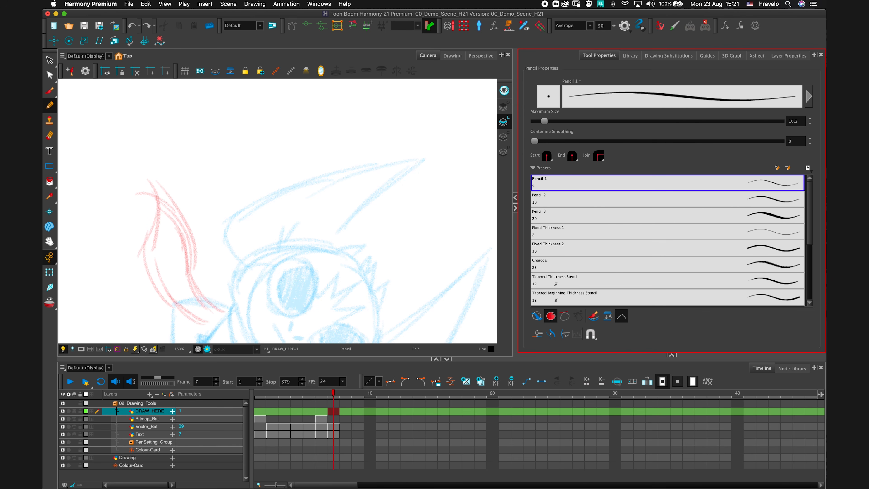
mouse_move(421, 160)
left_mouse_down()
mouse_move(322, 176)
mouse_move(261, 203)
mouse_move(231, 225)
mouse_move(248, 259)
left_mouse_up()
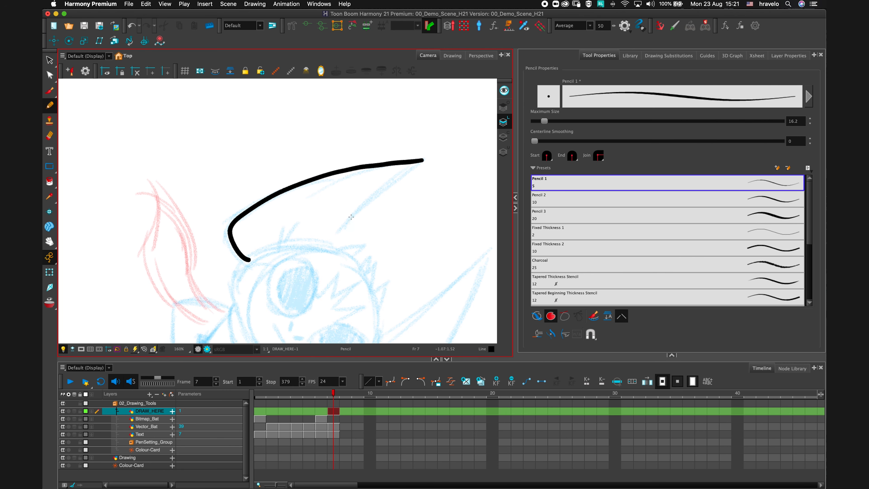
left_click_drag(340, 237, 409, 169)
Reset the view rotation, zoom in on the ear, and turn the stabilizer off.
left_click(144, 349)
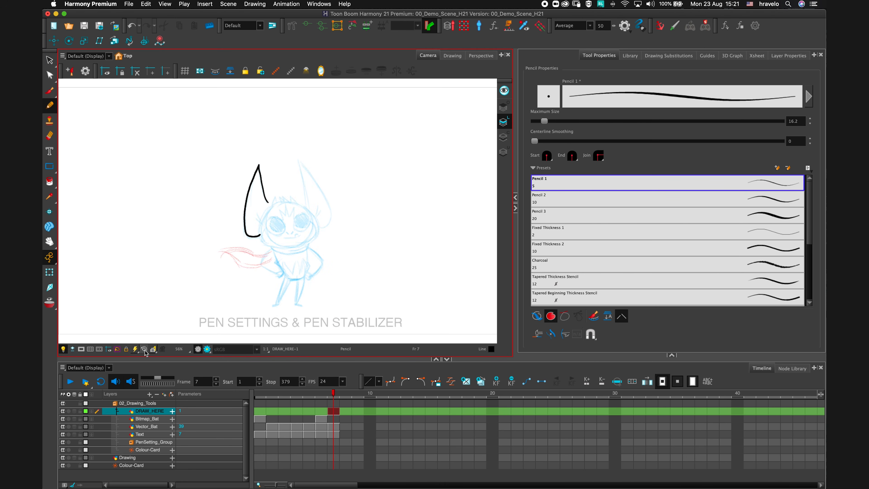
key("2")
key("2")
key("2")
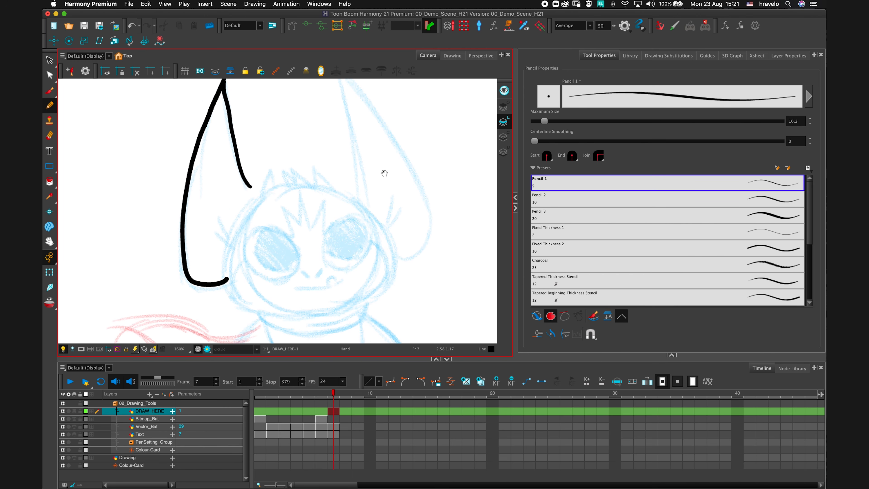
left_click_drag(385, 173, 379, 234)
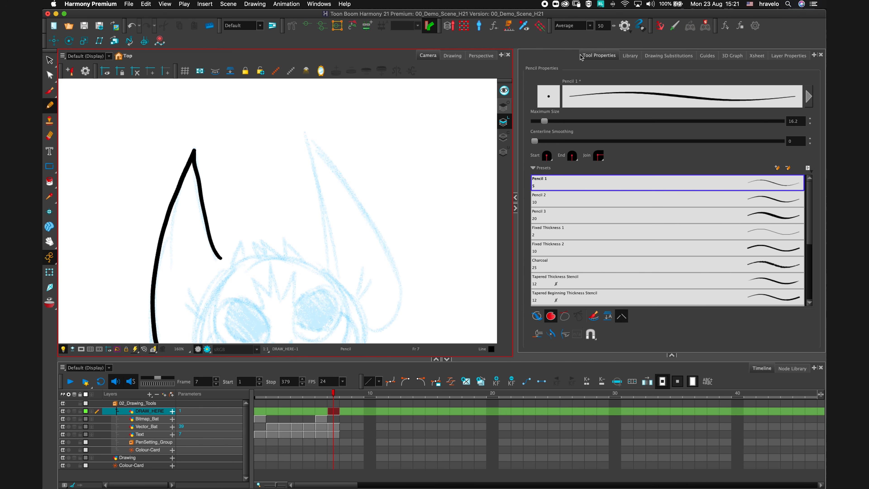
left_click(573, 26)
left_click(573, 35)
mouse_move(337, 278)
left_mouse_down()
mouse_move(341, 258)
mouse_move(302, 111)
mouse_move(322, 159)
mouse_move(376, 226)
mouse_move(405, 301)
mouse_move(388, 335)
mouse_move(359, 328)
mouse_move(347, 314)
left_mouse_up()
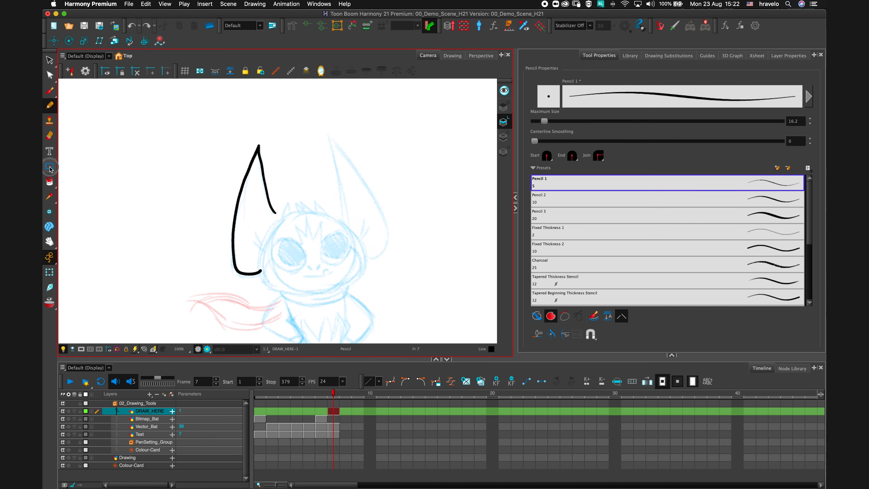
Draw a straight line along the right ear's outer edge with the Line tool.
left_click(49, 166)
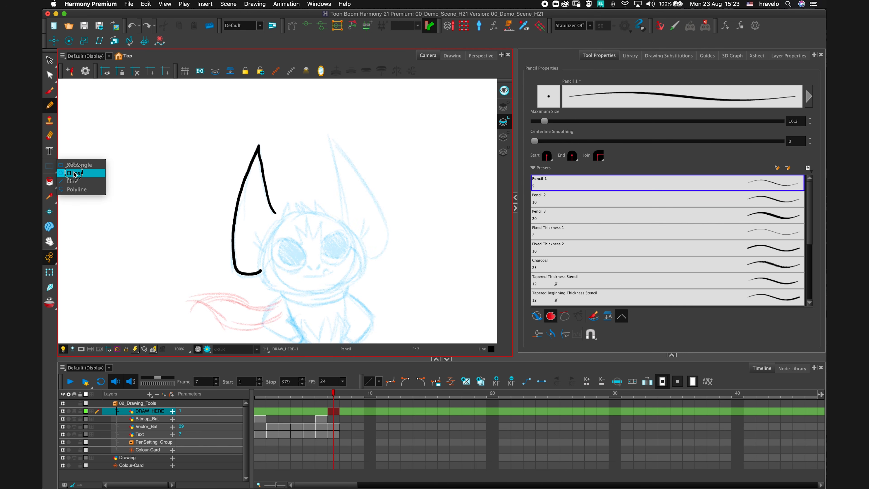
left_click(82, 182)
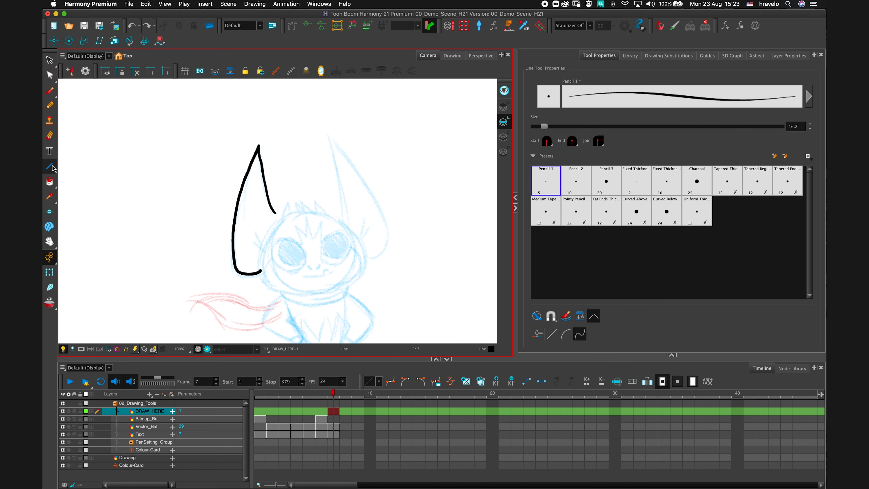
left_click(551, 333)
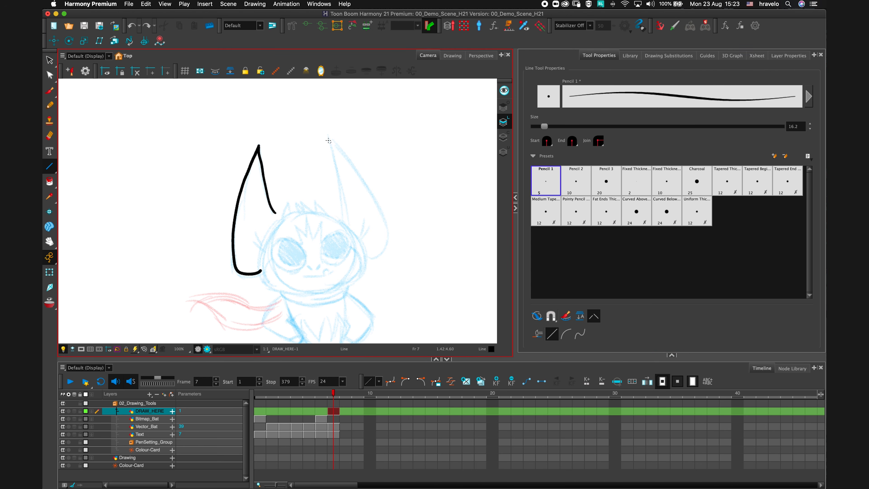
left_click_drag(327, 136, 344, 223)
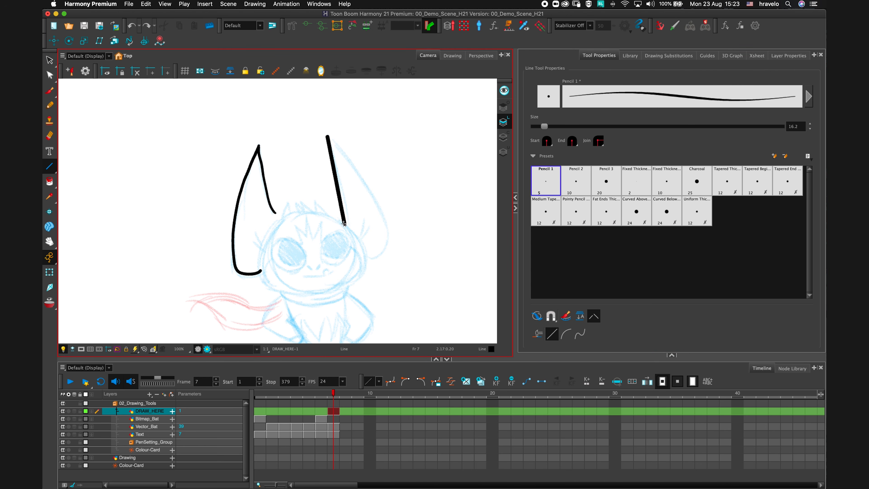
Apply the Tapered End Thickness Stencil preset and Long_Brok texture to the line, then undo them and the line.
left_click(49, 60)
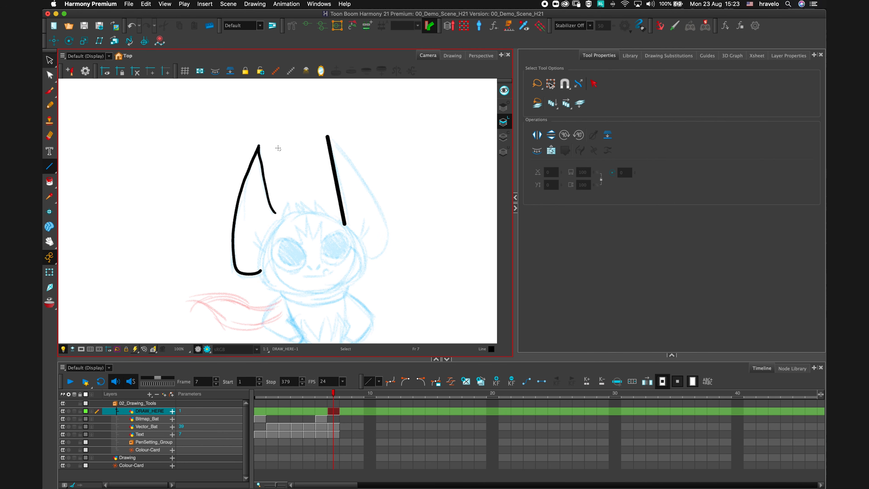
left_click(334, 170)
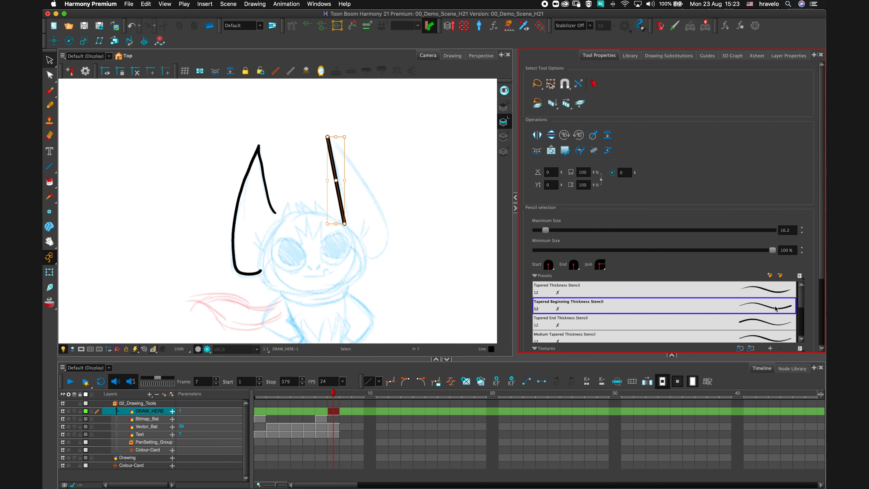
left_click(770, 325)
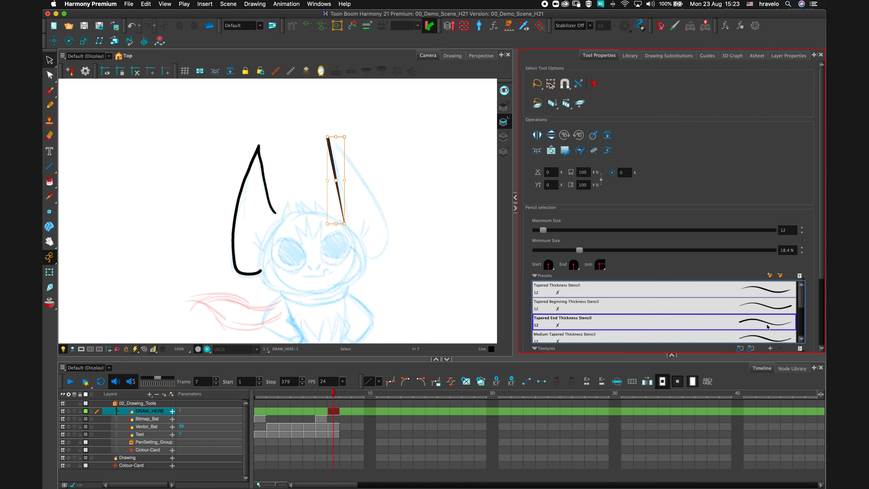
scroll(746, 320, "down", 5)
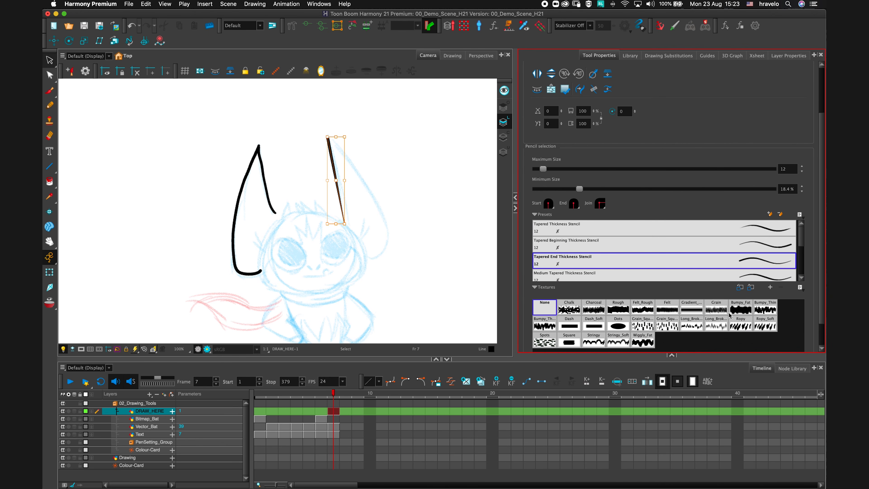
left_click(715, 314)
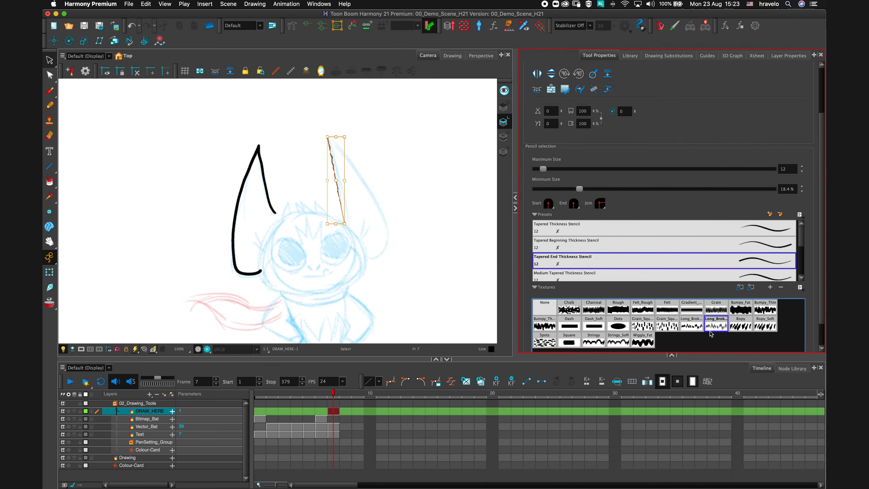
key("super+z")
key("super+z")
key("super+z")
key("super+z")
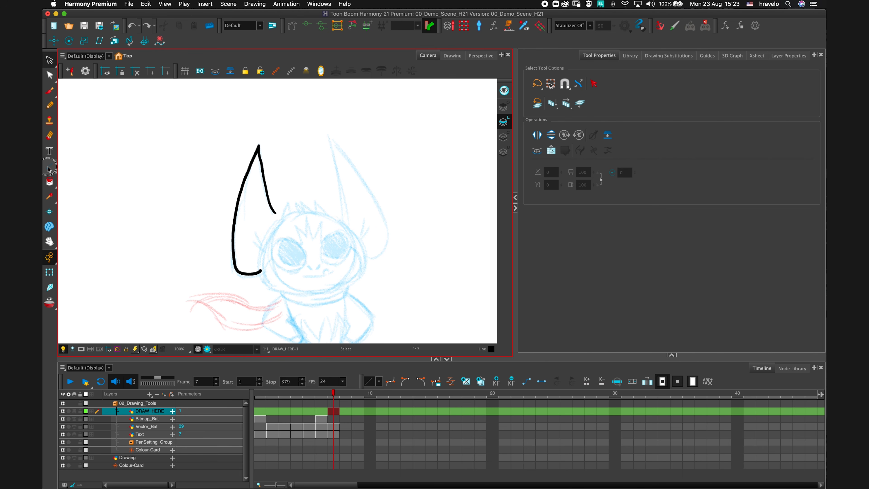
Draw a single-arc curved line along the right ear's outer edge with the Line tool.
left_click(53, 175)
left_click(72, 181)
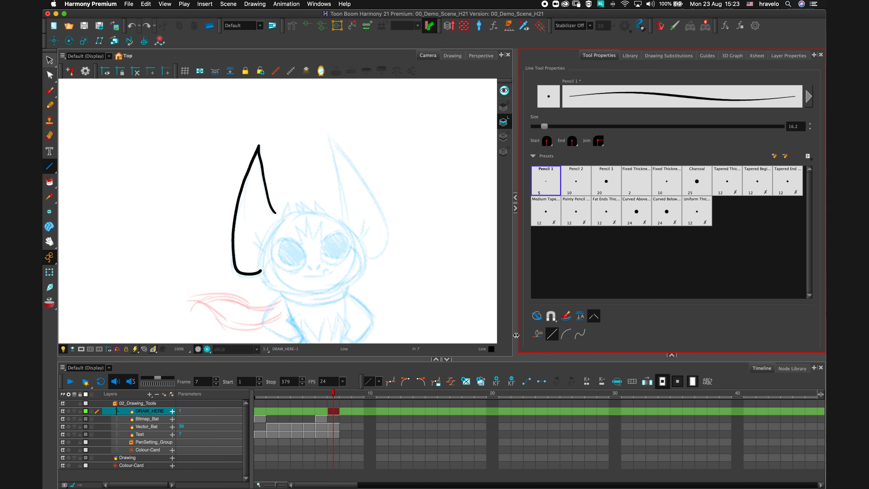
left_click(565, 339)
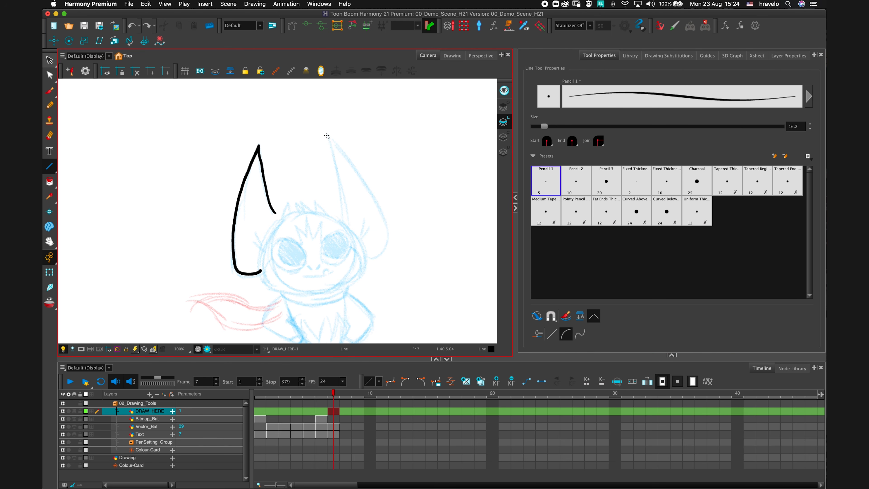
left_click_drag(327, 135, 347, 225)
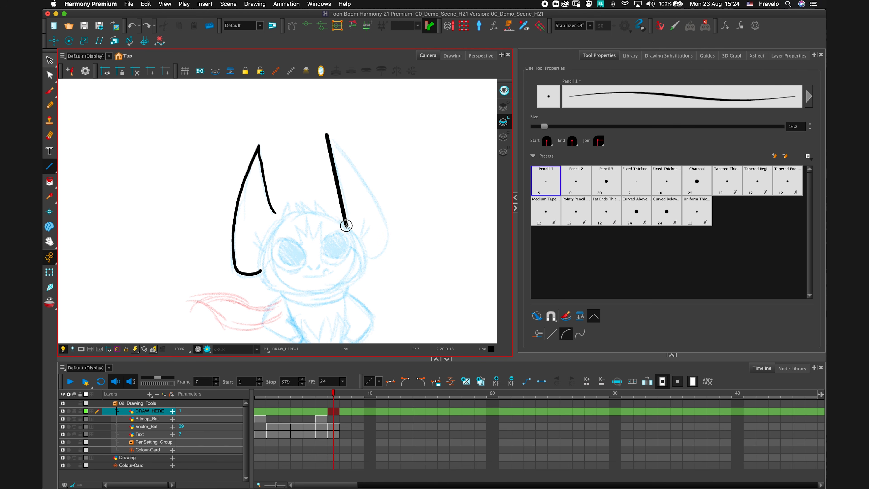
left_click(345, 191)
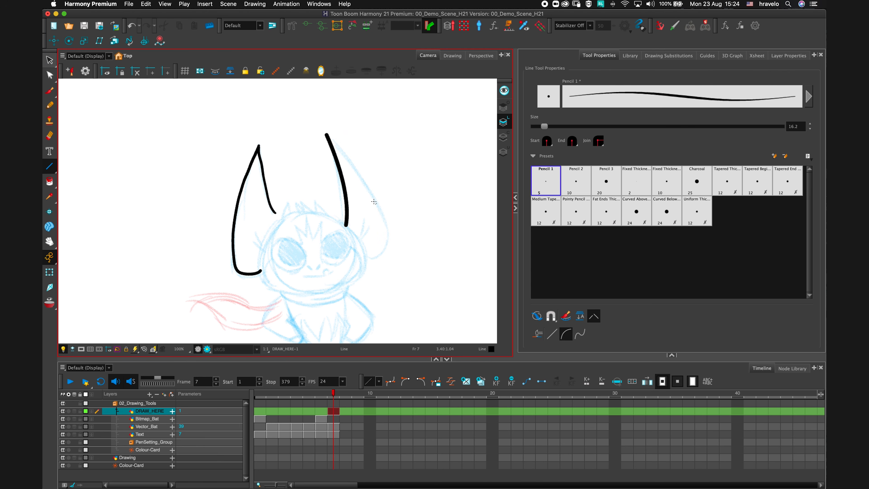
Switch the Line tool to its double-curve mode and draw a wavy S-shaped line above the bat's head.
left_click(580, 334)
scroll(397, 210, "right", 3)
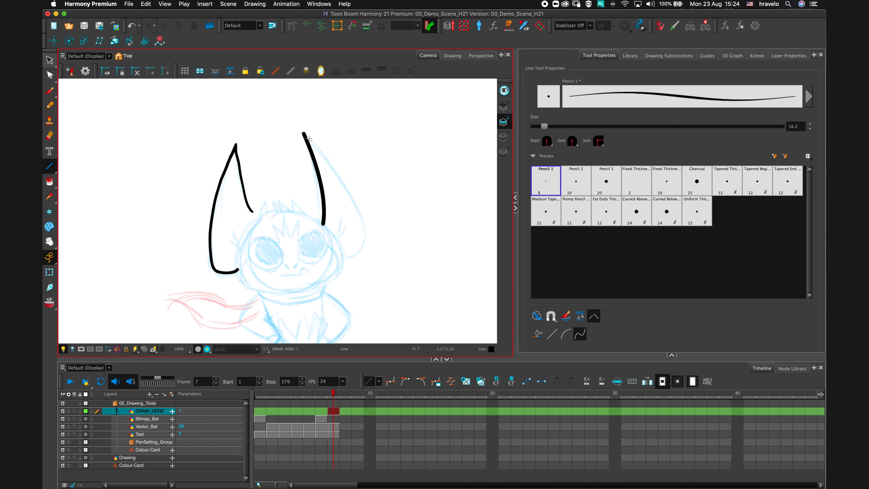
left_click_drag(326, 123, 479, 133)
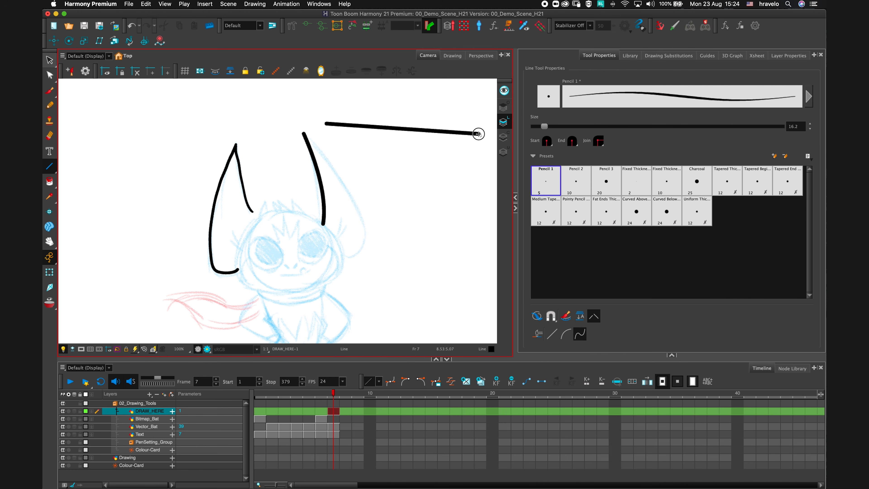
left_click(474, 87)
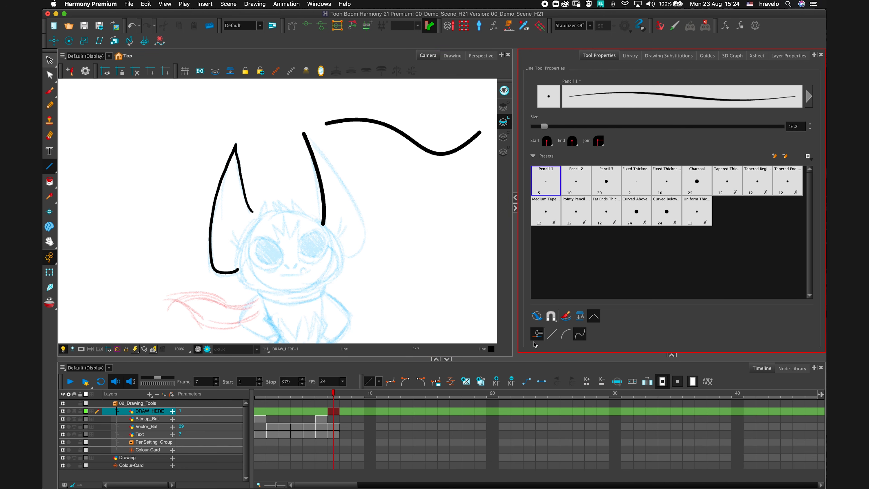
Switch the Line tool to single-curve mode and draw a curved line along the right ear's inner edge.
key("space")
left_click_drag(433, 235, 372, 233)
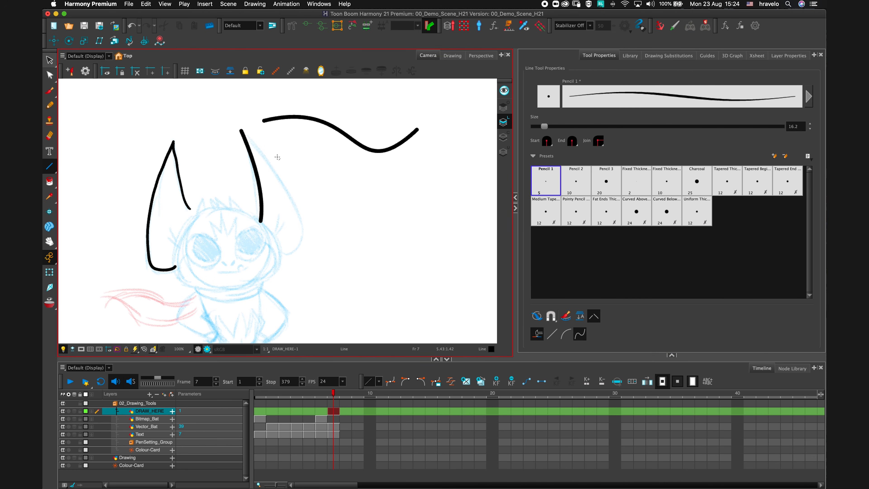
left_click(565, 334)
left_click_drag(242, 131, 281, 254)
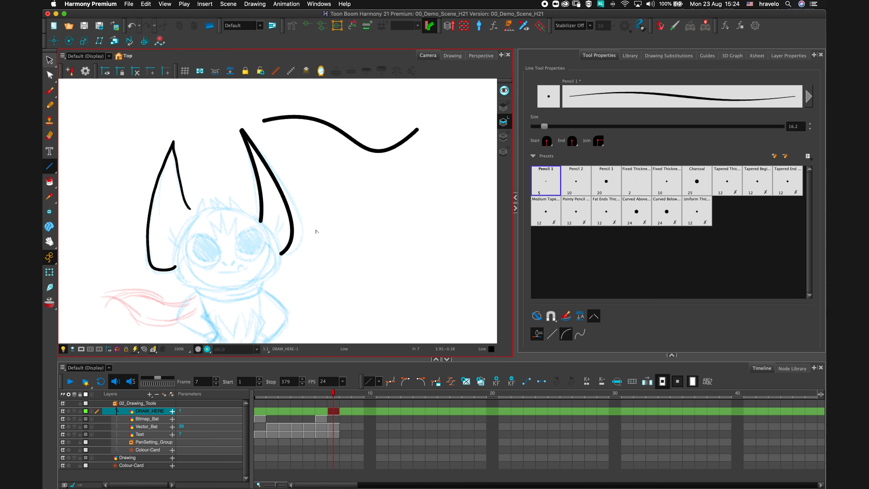
left_click(335, 253)
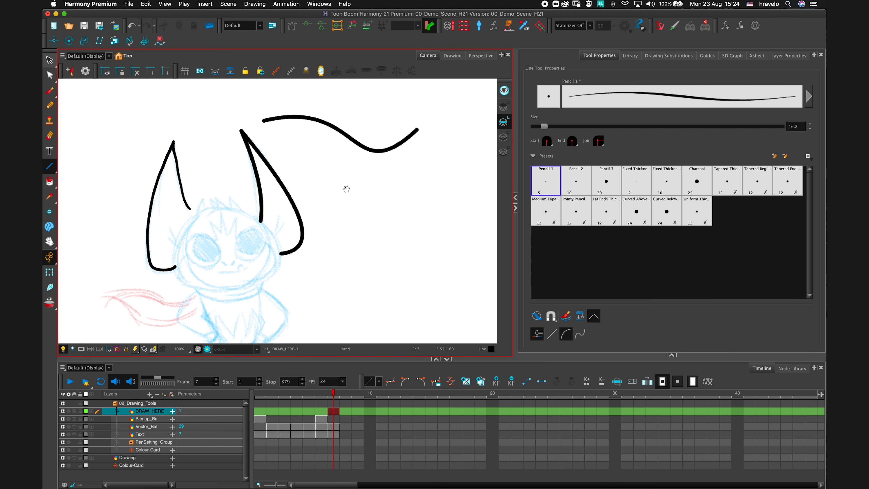
left_click_drag(346, 189, 387, 225)
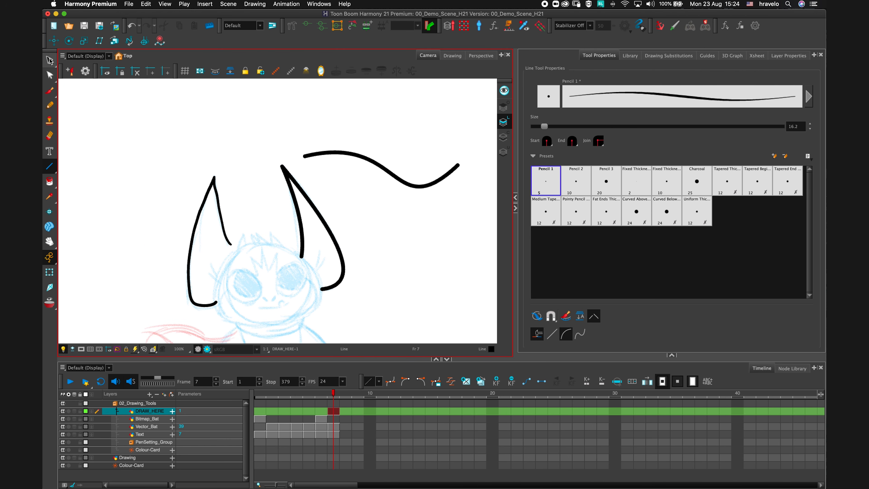
Select the new curved line and zoom in to examine its shape.
left_click(49, 61)
left_click(320, 231)
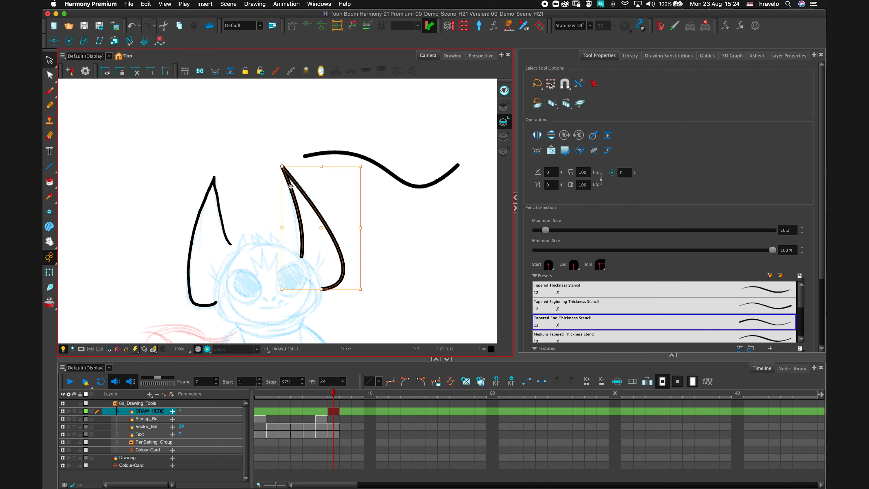
scroll(291, 186, "up", 4)
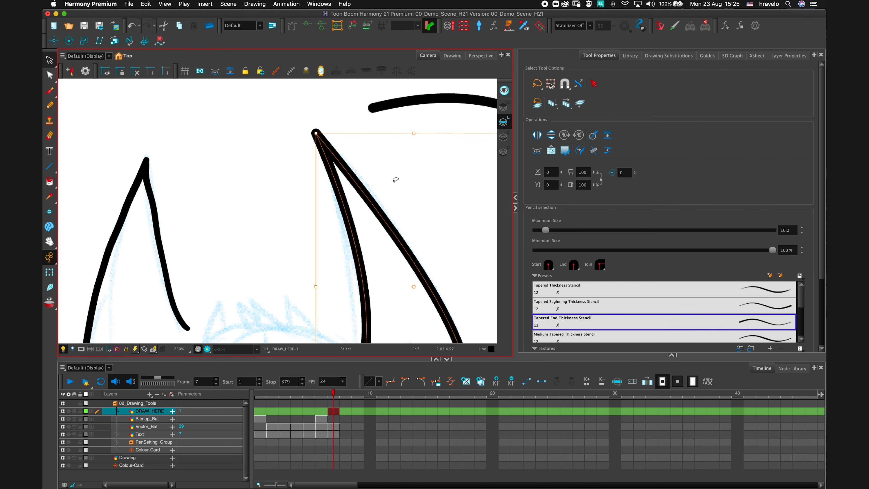
scroll(341, 169, "down", 4)
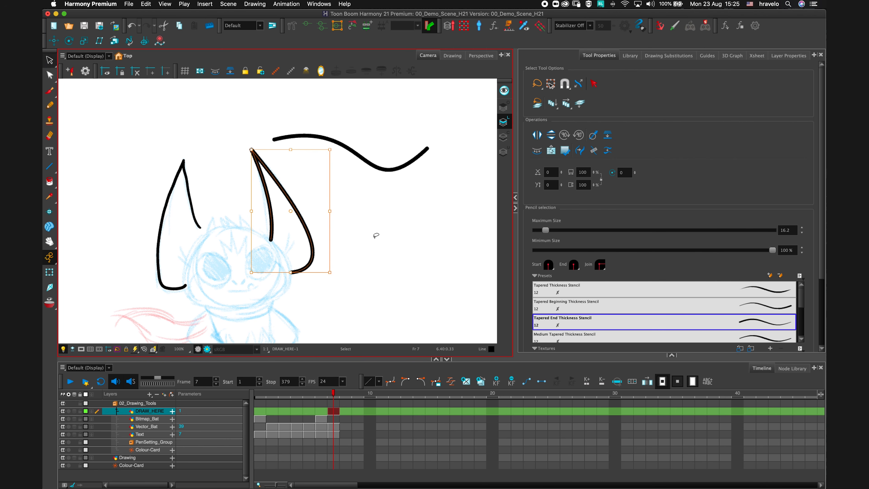
scroll(374, 235, "down", 1)
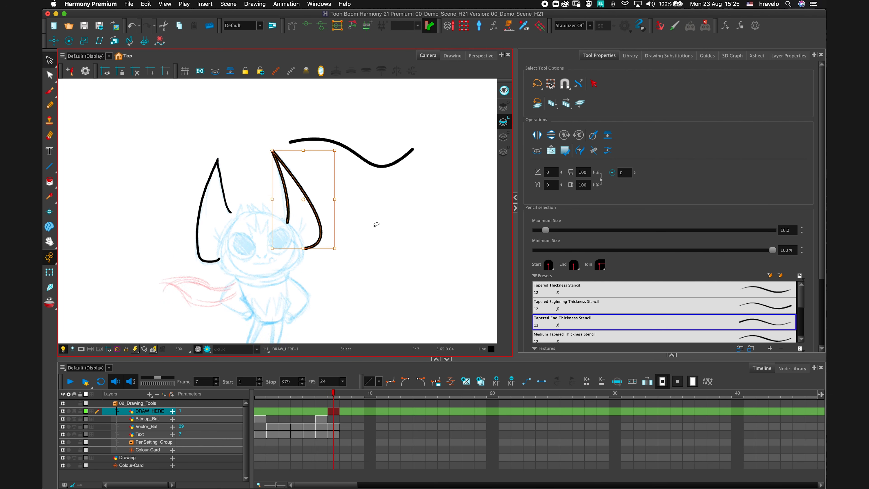
scroll(377, 225, "down", 2)
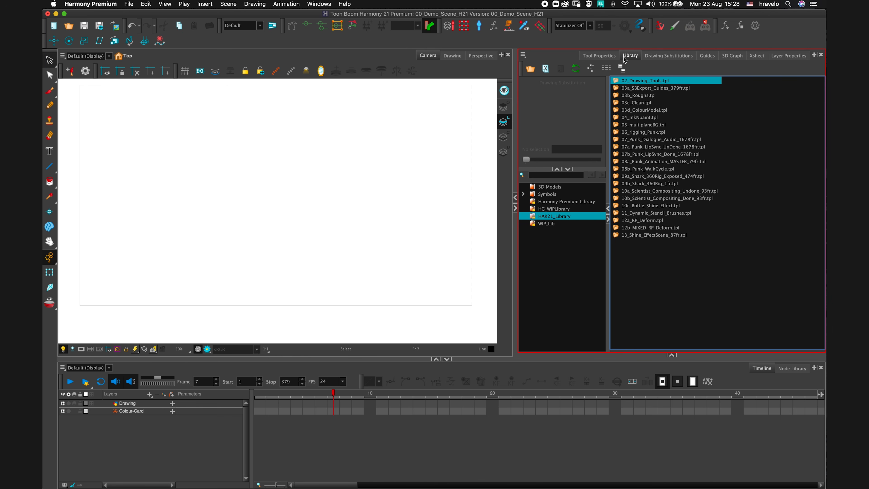
Import the 03a_SBExport_Guides_379fr template from the library into the empty scene and play it back.
left_click(261, 395)
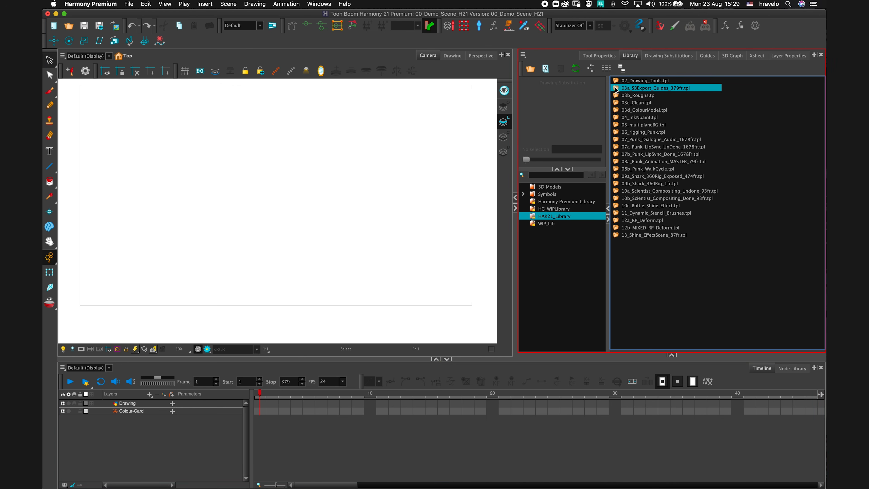
mouse_move(615, 89)
left_mouse_down()
mouse_move(531, 126)
mouse_move(266, 187)
left_mouse_up()
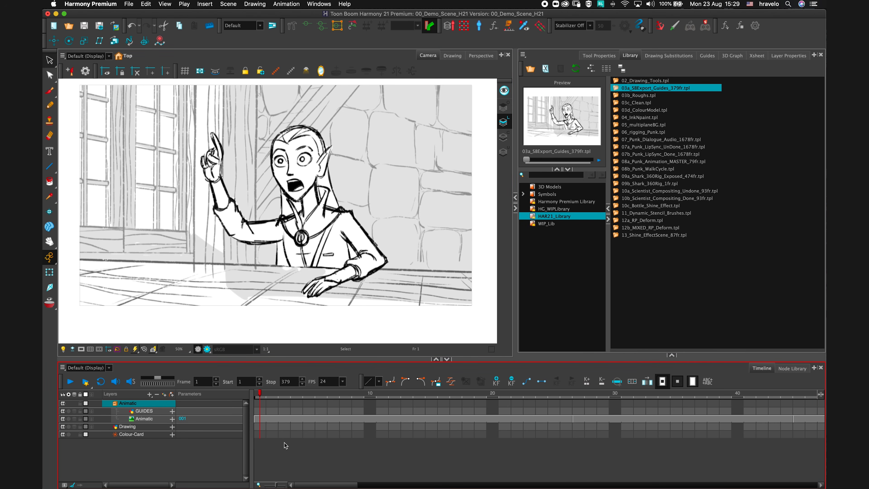
left_click(70, 383)
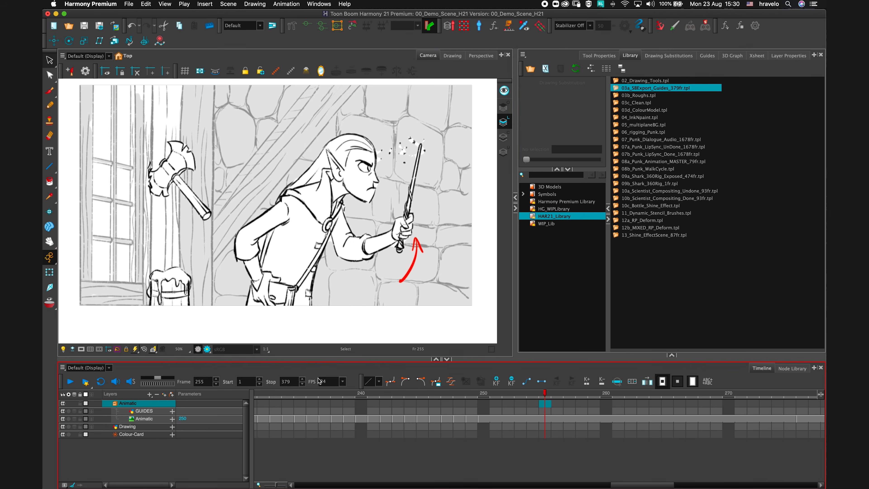
left_click_drag(643, 484, 301, 458)
left_click(259, 403)
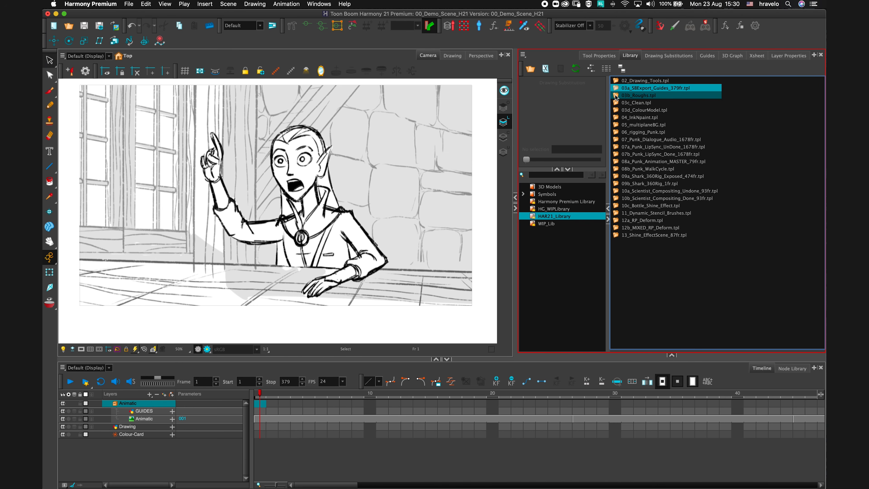
Import the 03b_Roughs template into the scene and hide the Animatic layer.
mouse_move(615, 97)
left_mouse_down()
mouse_move(560, 127)
mouse_move(285, 187)
mouse_move(280, 196)
left_mouse_up()
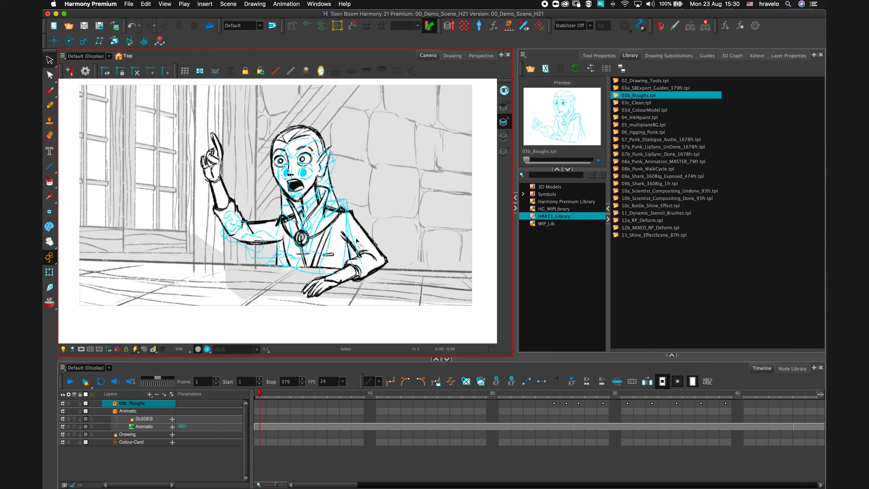
left_click(63, 411)
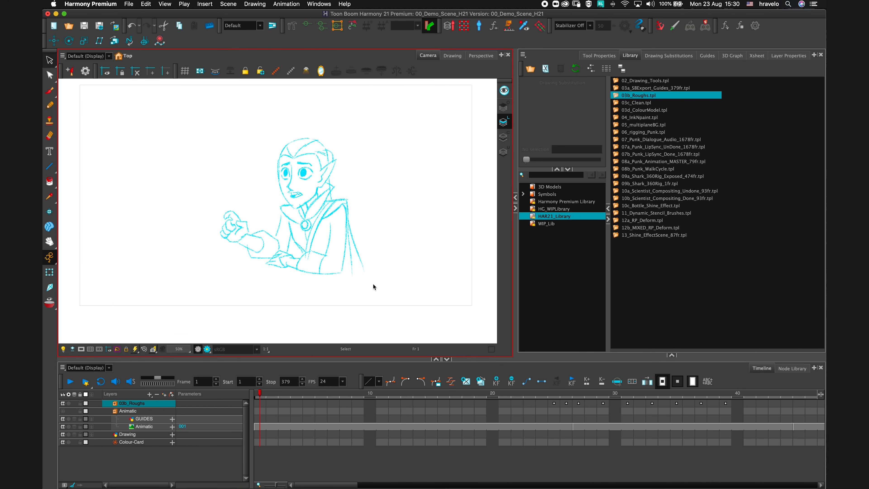
mouse_move(262, 397)
left_mouse_down()
mouse_move(442, 397)
mouse_move(260, 397)
left_mouse_up()
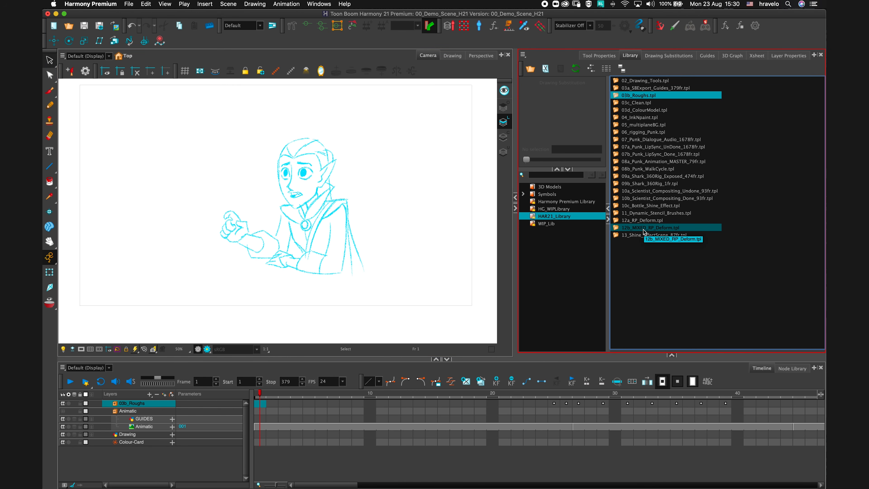
Open the Xsheet, expand the 03b_Roughs group and step through the wizard rough column's drawings.
left_click(756, 55)
left_click(115, 403)
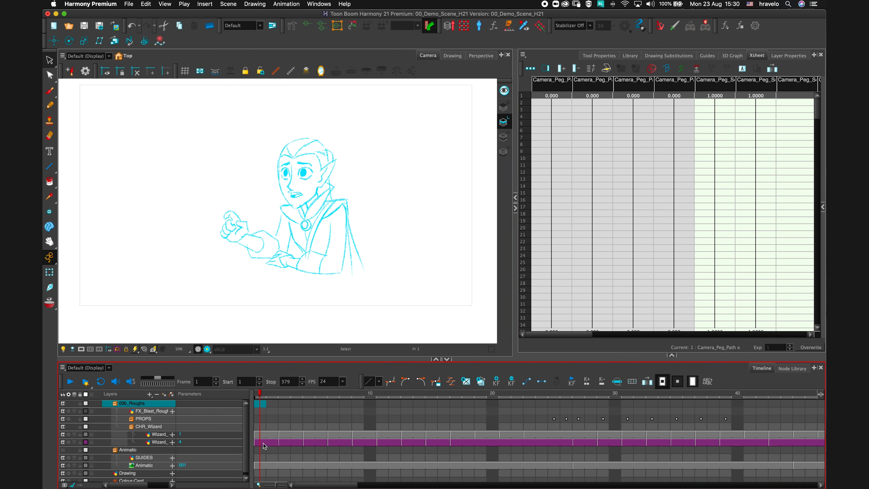
left_click(263, 442)
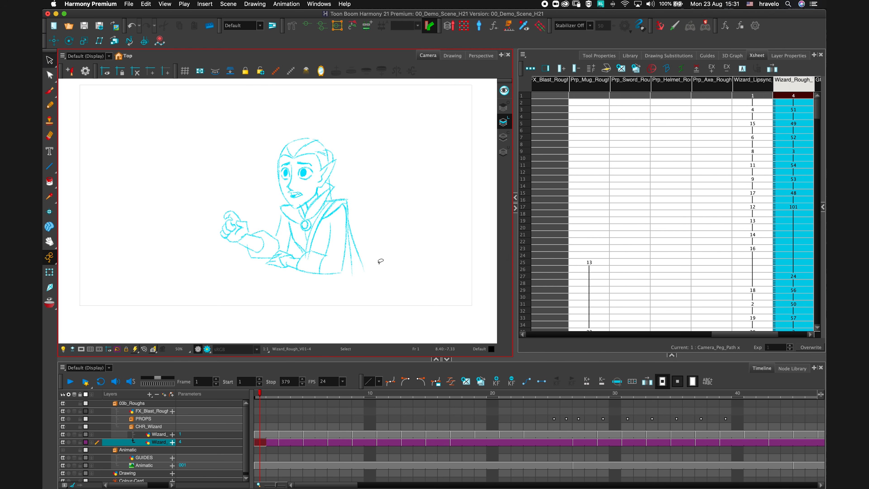
scroll(753, 210, "right", 2)
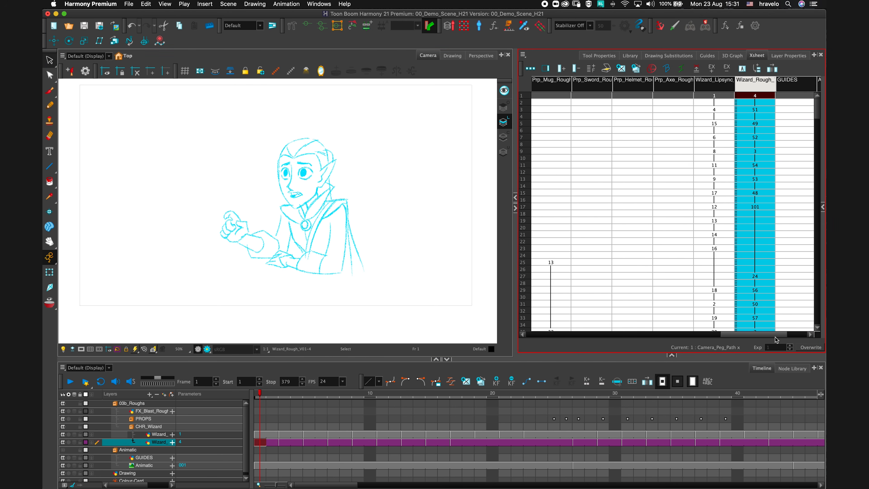
left_click(758, 108)
left_click(763, 131)
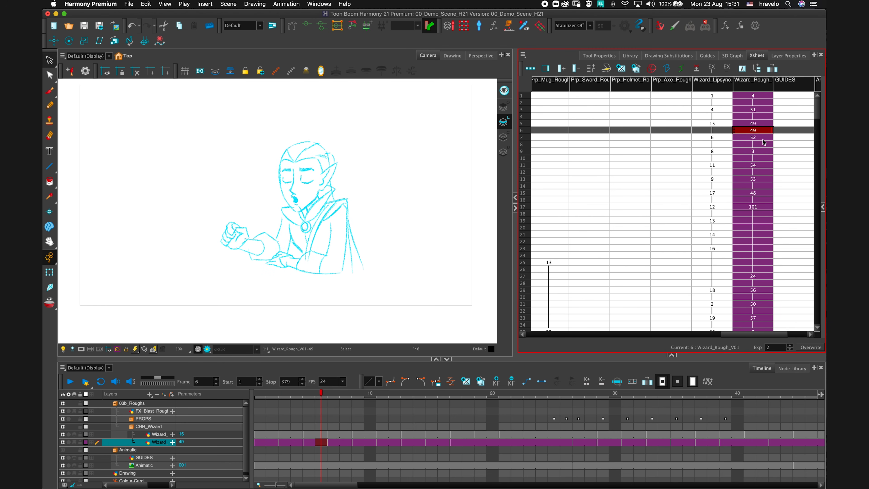
left_click(764, 98)
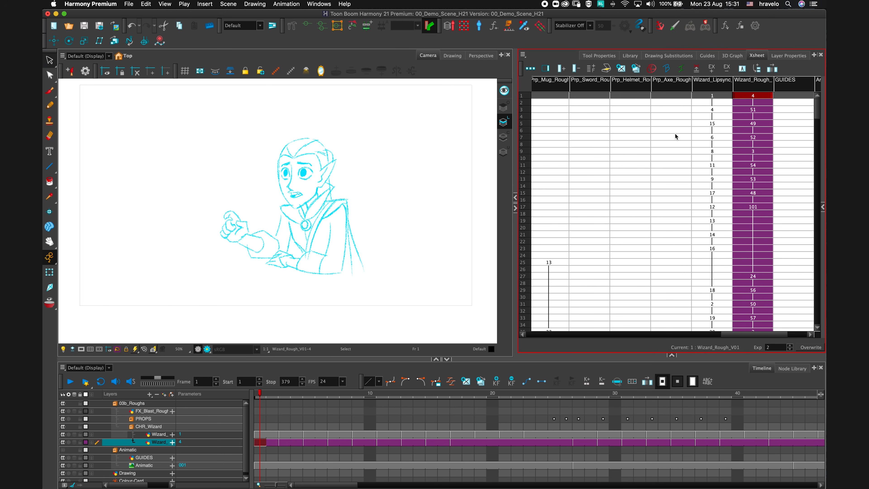
Mark drawing 4 as a key and drawings 49 and 53 as breakdowns in the wizard rough column.
left_click(651, 68)
left_click(758, 124)
left_click(667, 69)
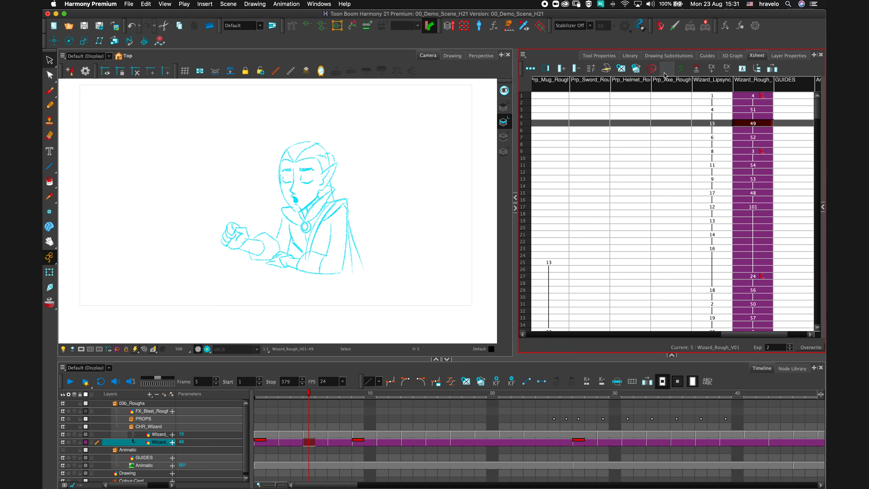
left_click(758, 179)
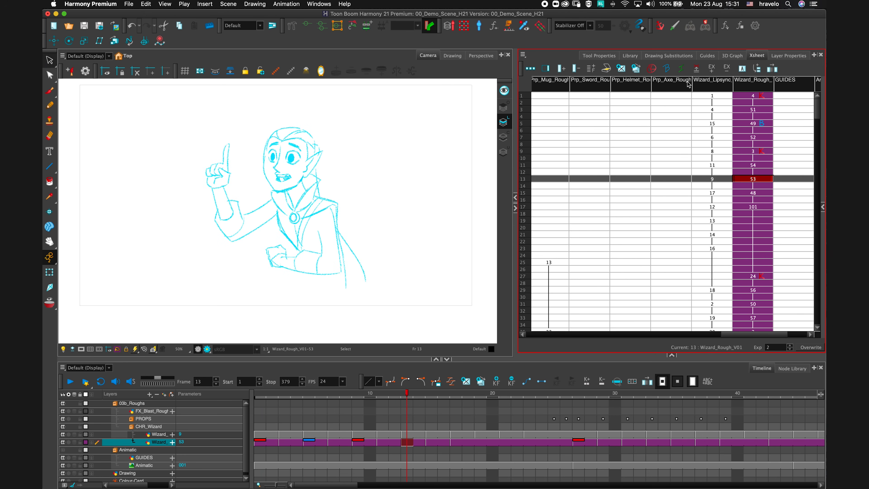
left_click(666, 68)
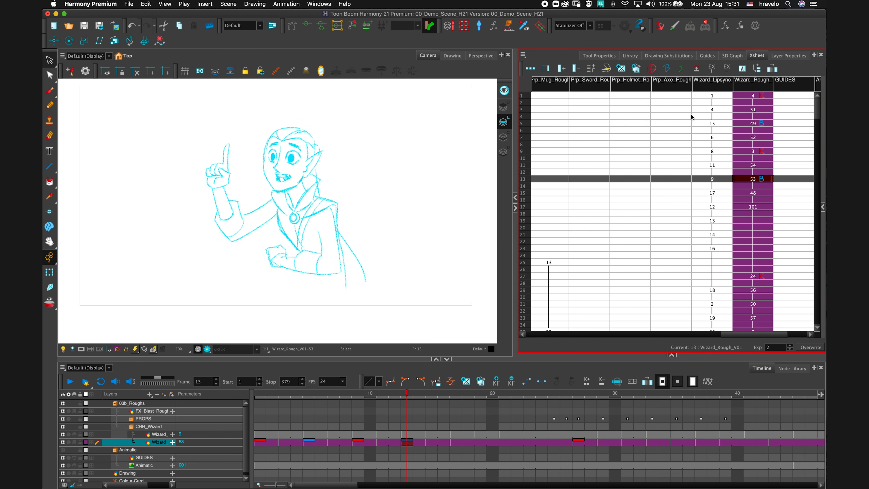
left_click(761, 207)
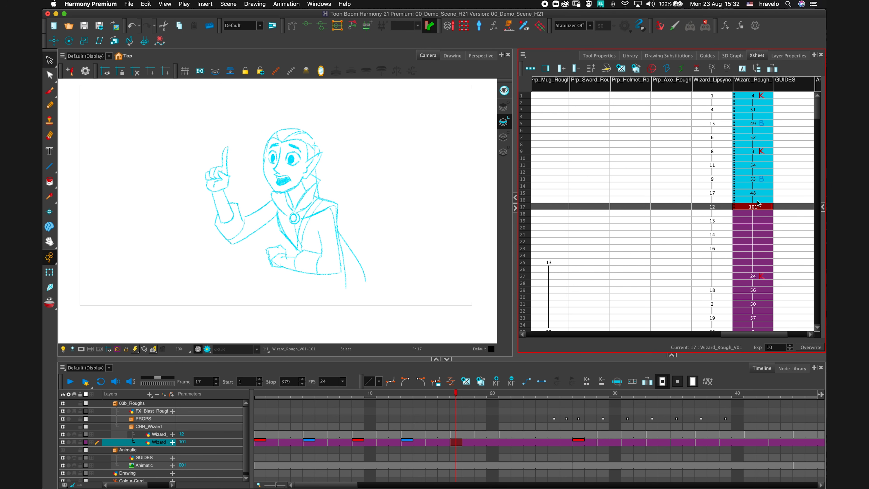
Enlarge the wizard rough layer's timeline row and the timeline panel to show drawing thumbnails.
left_click(259, 396)
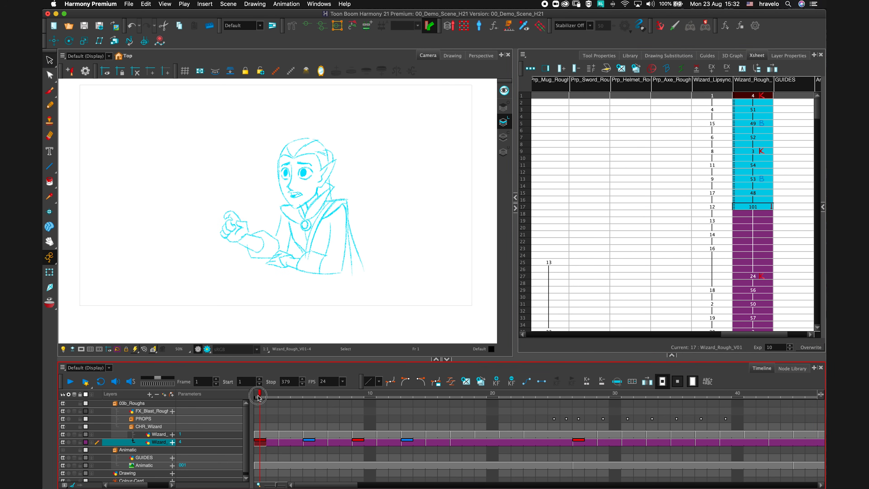
left_click_drag(258, 396, 284, 396)
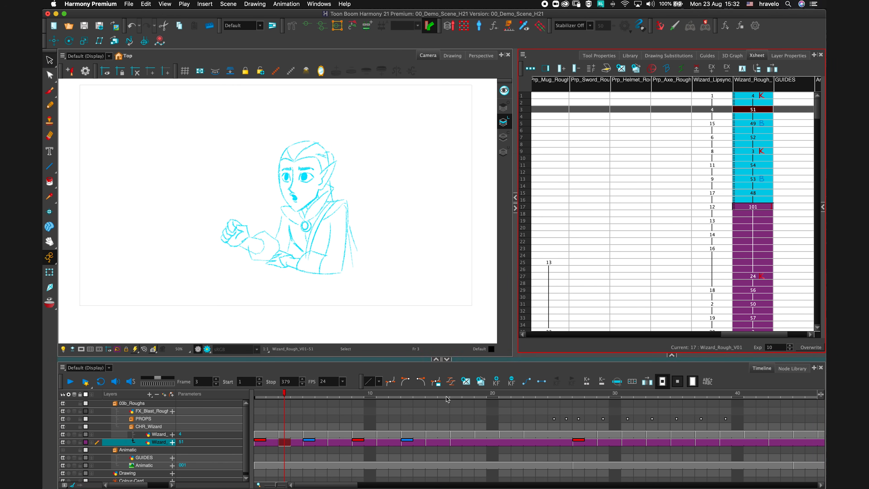
left_click_drag(277, 397, 262, 394)
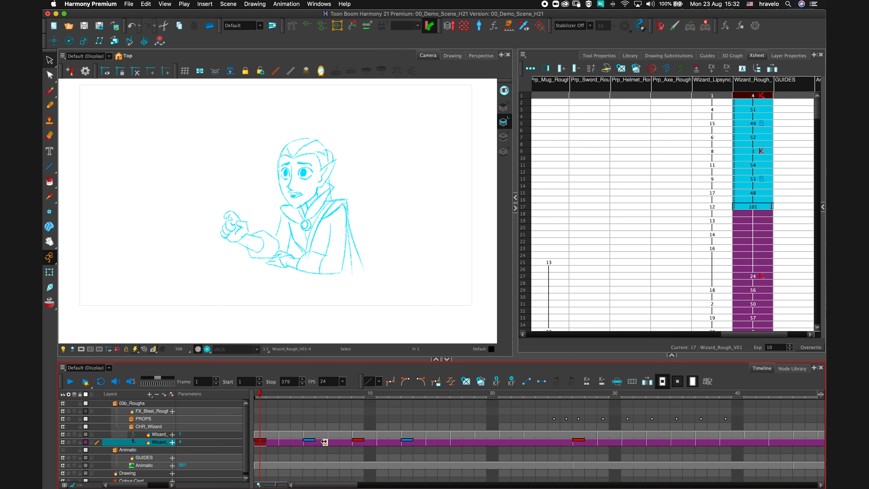
left_click_drag(92, 445, 92, 474)
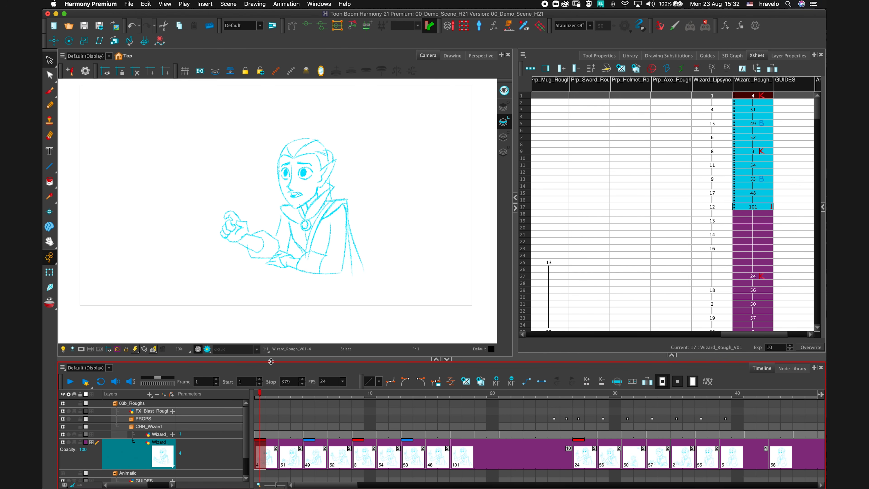
left_click_drag(271, 358, 276, 331)
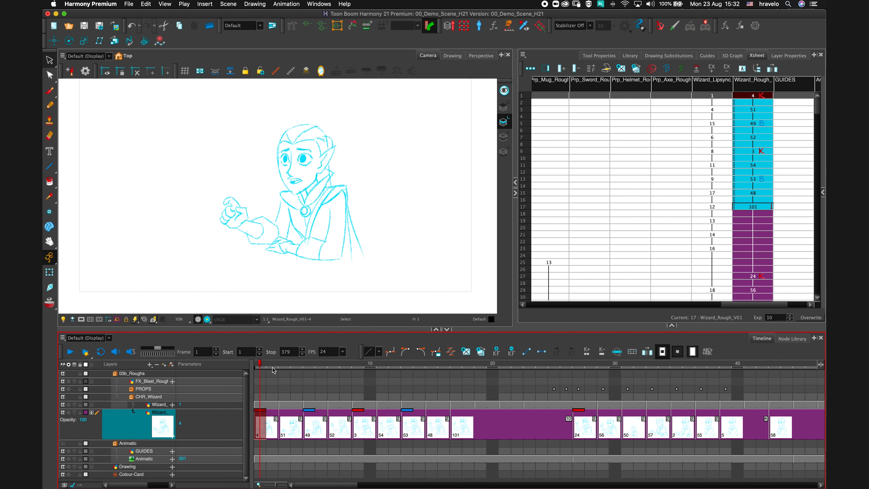
left_click(319, 365)
mouse_move(319, 364)
left_mouse_down()
mouse_move(285, 365)
mouse_move(362, 373)
mouse_move(328, 434)
mouse_move(315, 435)
mouse_move(321, 430)
left_mouse_up()
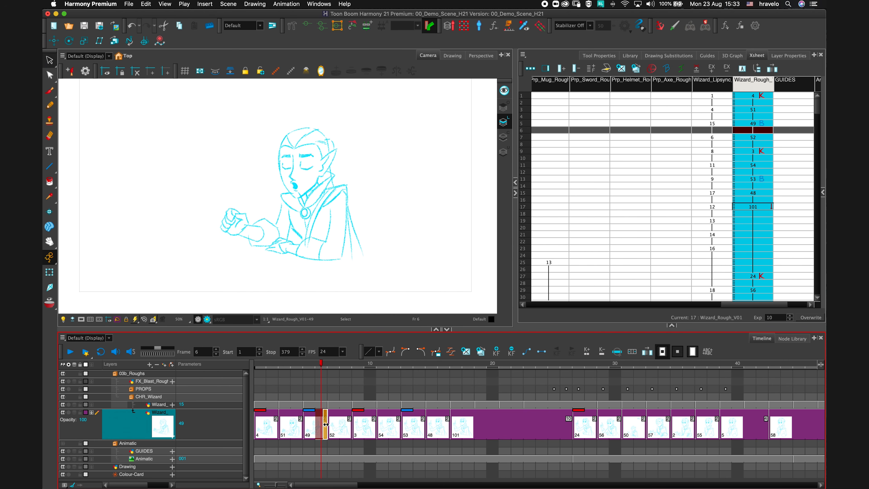
Try moving the wizard drawings from frame 7 onward a few frames later, then move them back.
left_click_drag(330, 427, 378, 432)
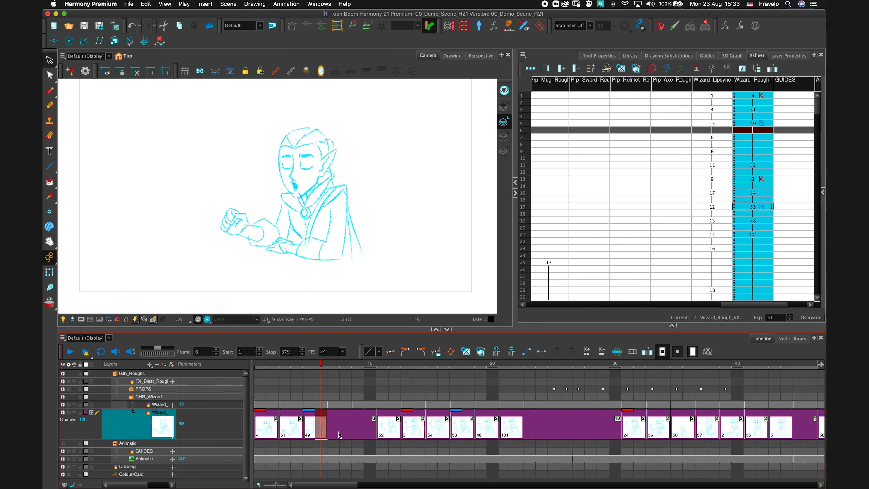
left_click_drag(331, 365, 357, 366)
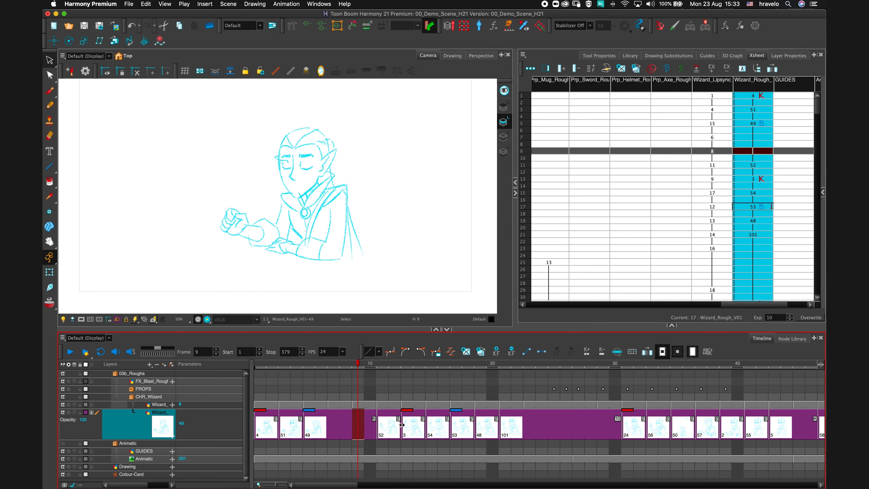
mouse_move(373, 437)
left_mouse_down()
mouse_move(325, 435)
mouse_move(339, 436)
left_mouse_up()
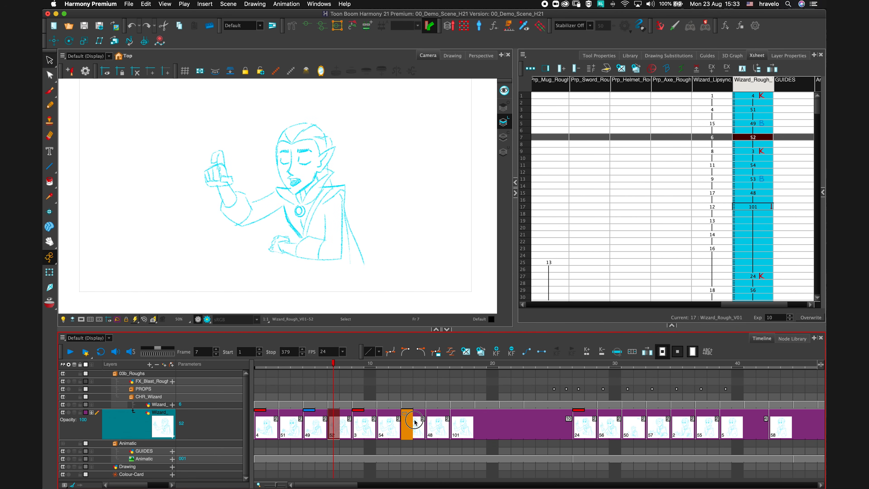
Create an empty drawing at frame 11 of the wizard rough layer.
left_click(479, 424)
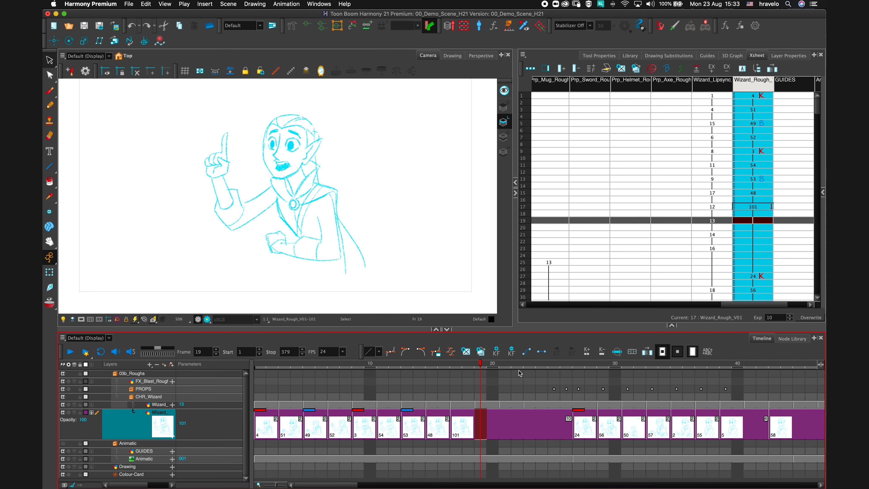
left_click(381, 369)
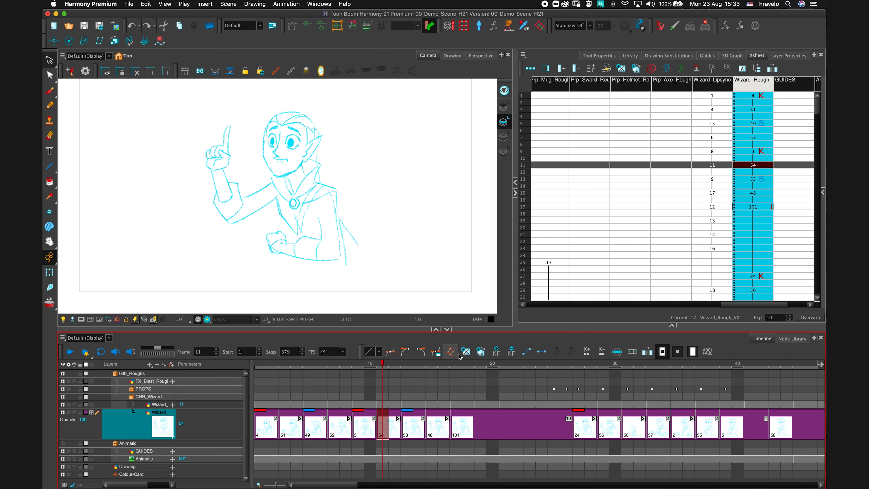
left_click(466, 353)
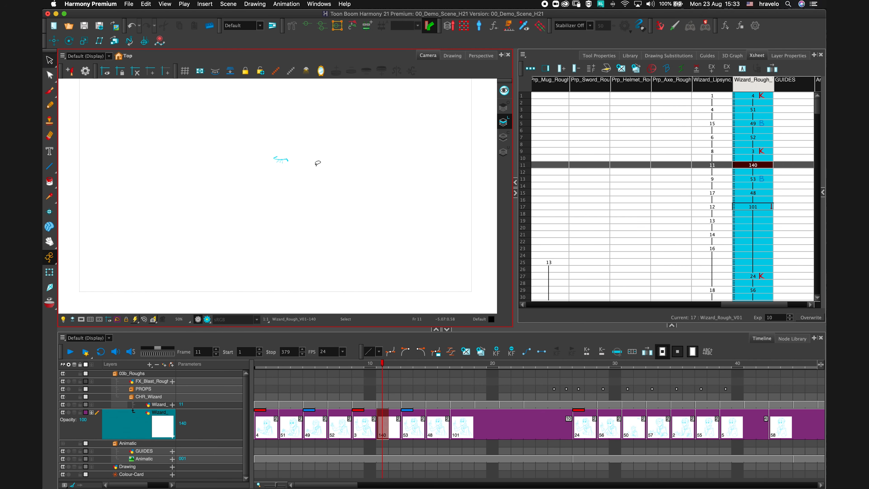
Turn on onion skin and widen its range markers on the timeline around the current frame.
left_click(49, 303)
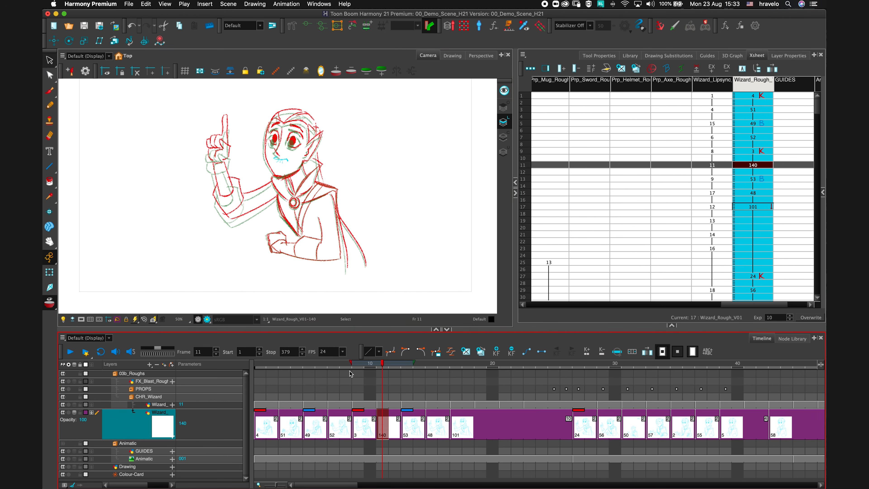
mouse_move(355, 365)
left_mouse_down()
mouse_move(274, 367)
mouse_move(334, 367)
mouse_move(293, 367)
left_mouse_up()
left_click_drag(414, 362, 467, 364)
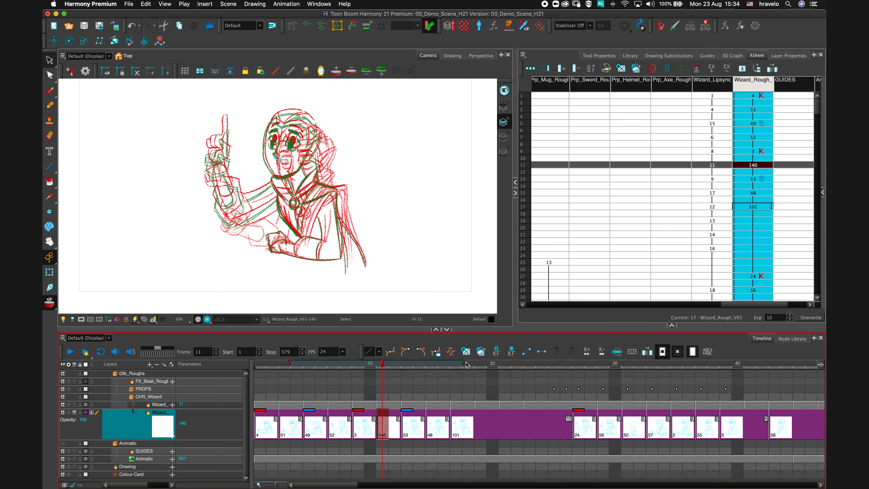
Undo the empty drawing creation and collapse the wizard rough layer's enlarged timeline row.
key("super+z")
left_click(91, 412)
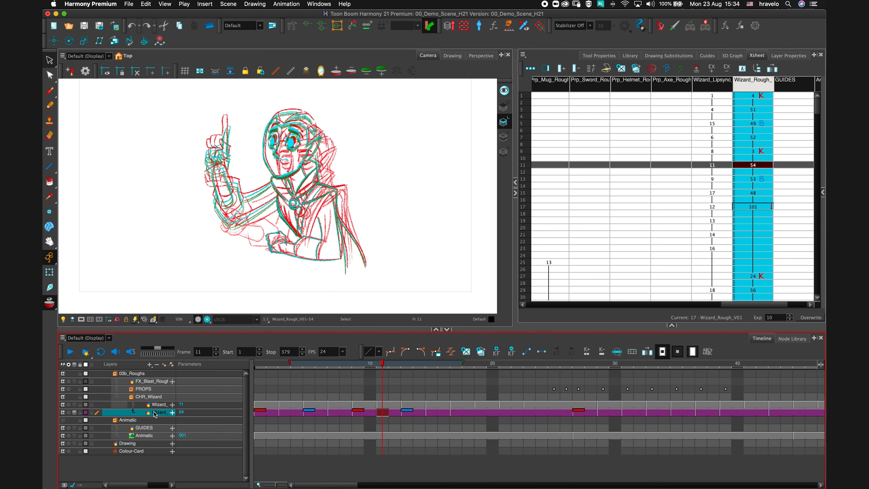
left_click(317, 275)
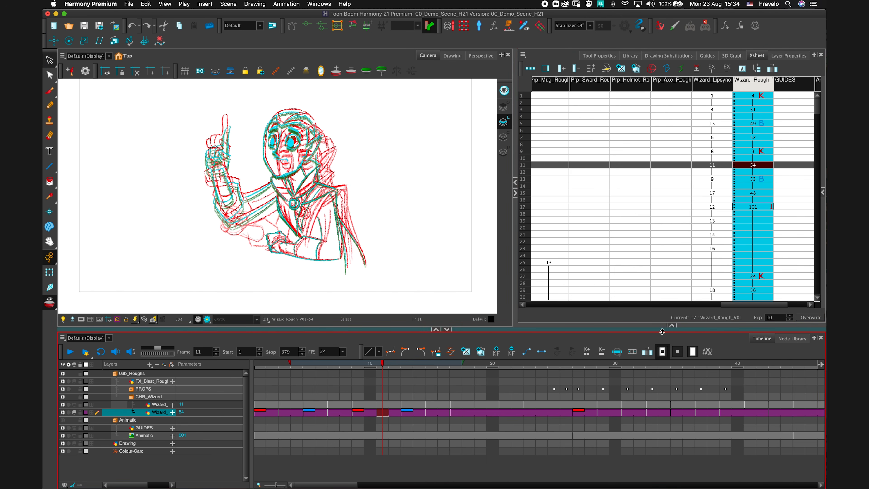
Open the Onion Skin view in a new panel under the Xsheet and set it to By Drawings.
left_click(672, 325)
left_click(710, 213)
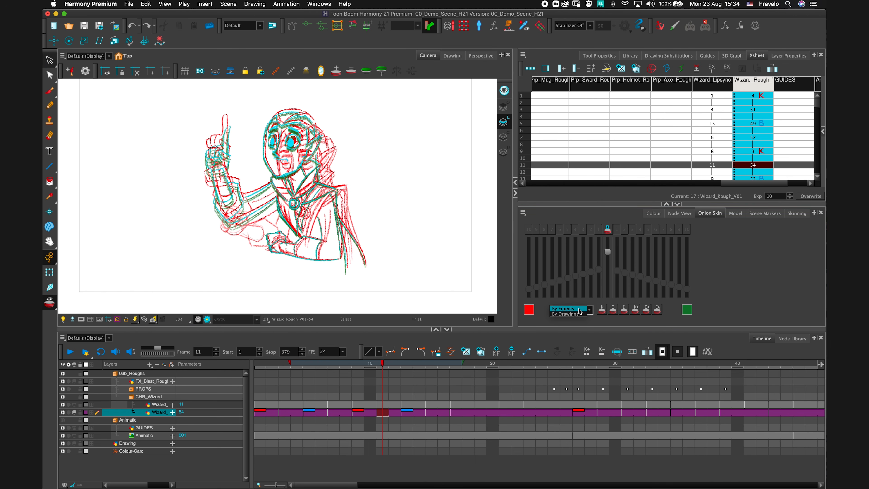
left_click(575, 315)
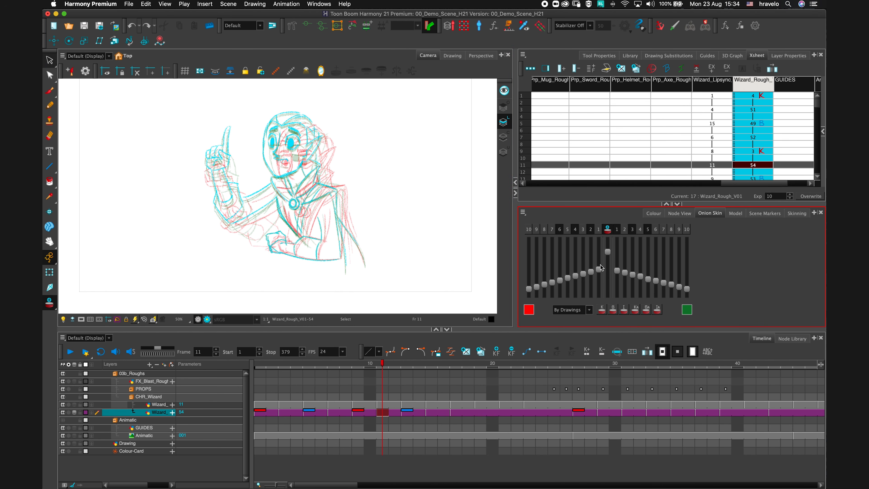
Adjust the onion skin fade and toggle how many previous and next drawings are shown.
mouse_move(599, 273)
left_mouse_down()
mouse_move(599, 261)
mouse_move(598, 288)
mouse_move(600, 274)
mouse_move(617, 278)
left_mouse_up()
left_click(586, 229)
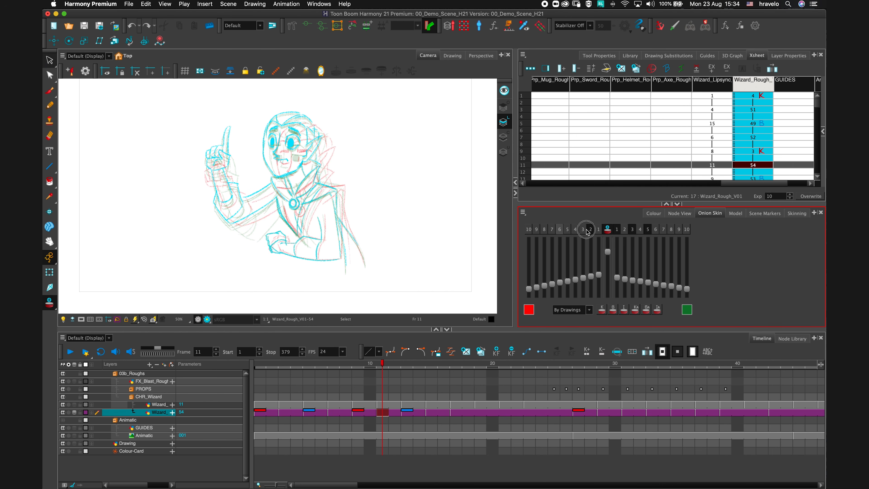
left_click(589, 230)
left_click(617, 229)
left_click(632, 229)
left_click(649, 229)
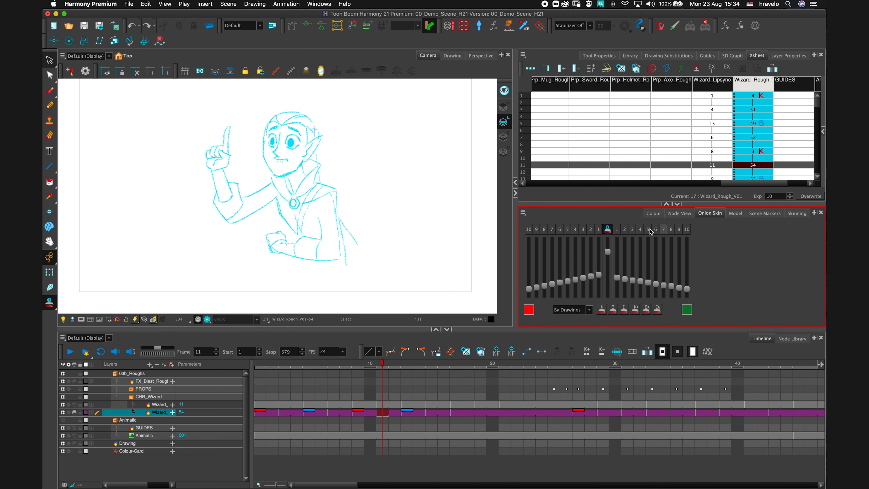
left_click(597, 230)
left_click(568, 230)
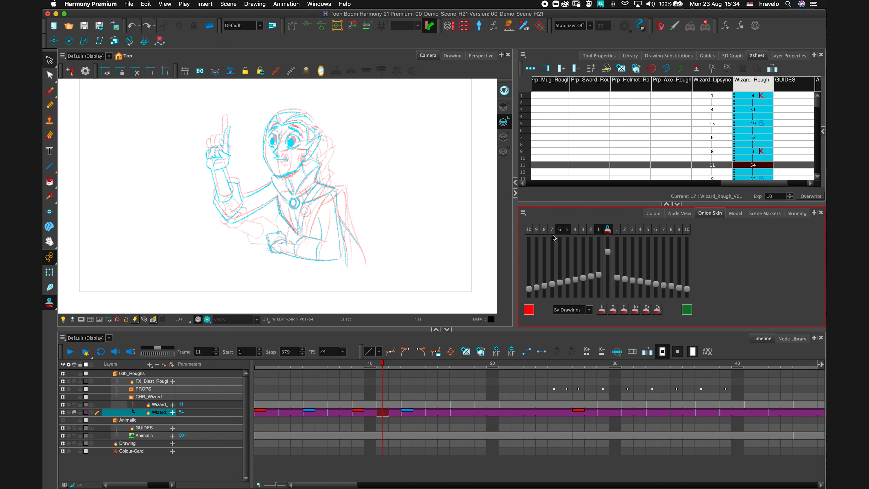
Reset the onion skin range, then extend it again across previous and next drawings.
left_click(628, 232)
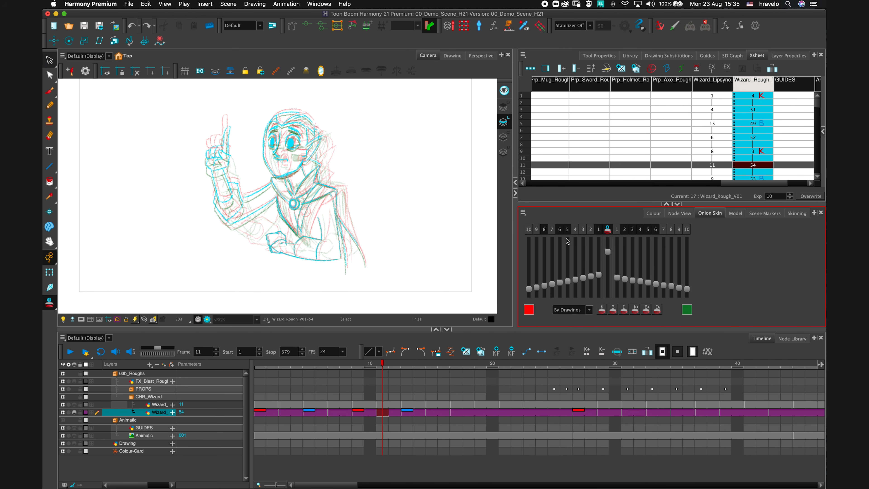
left_click_drag(544, 228, 660, 234)
left_click(599, 231)
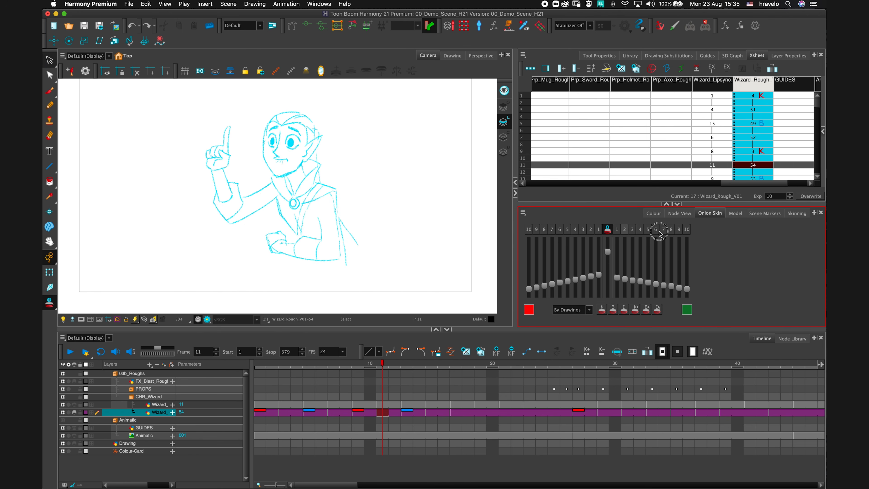
left_click(598, 231)
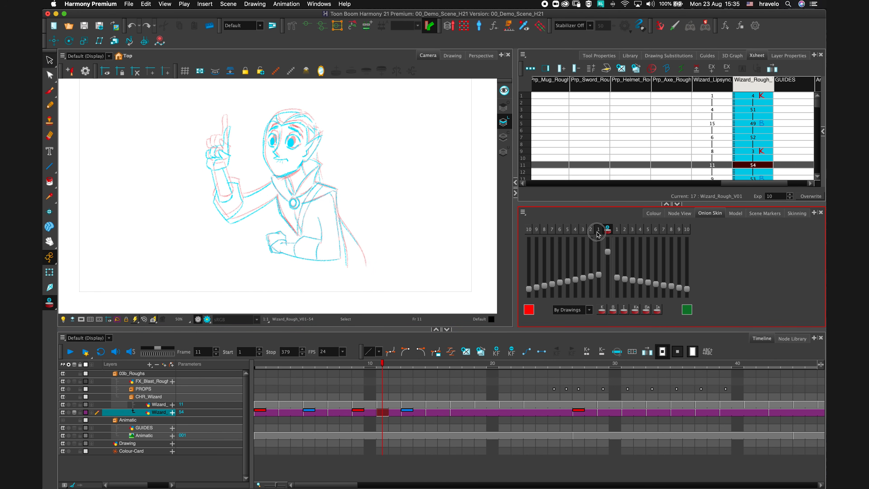
mouse_move(596, 232)
left_mouse_down()
mouse_move(568, 231)
mouse_move(647, 231)
left_mouse_up()
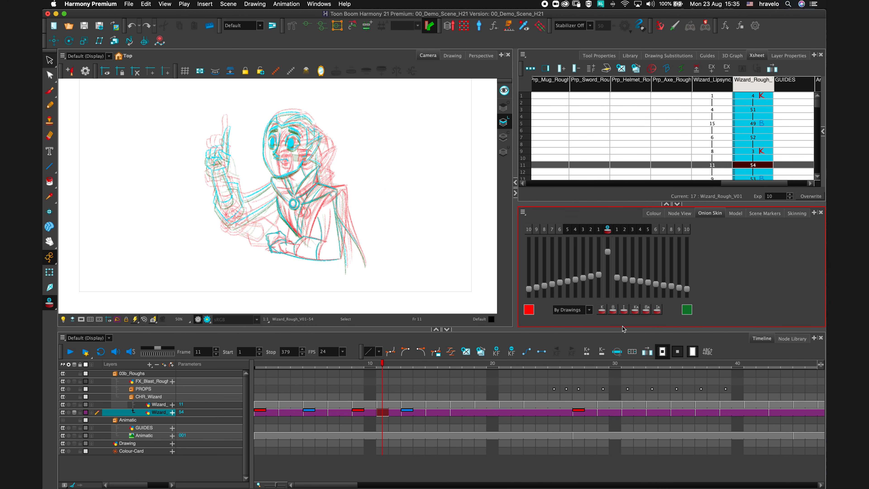
Restrict the onion skin to key drawings only.
left_click(602, 311)
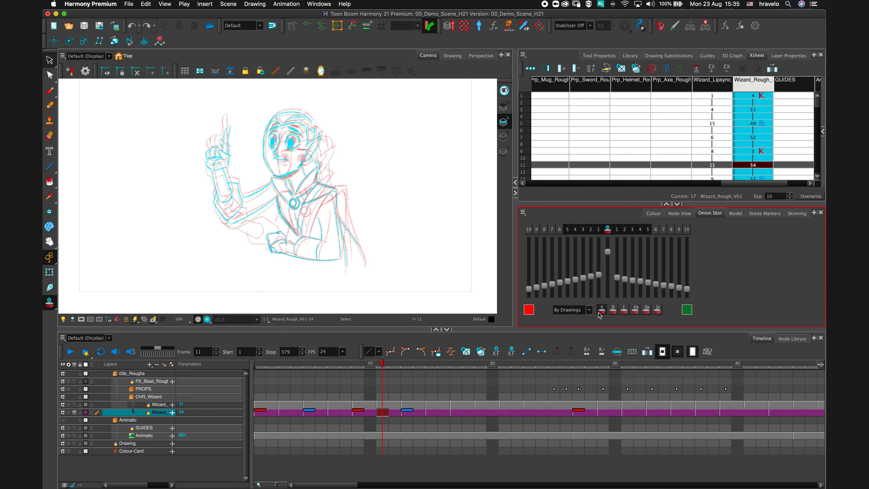
left_click(361, 417)
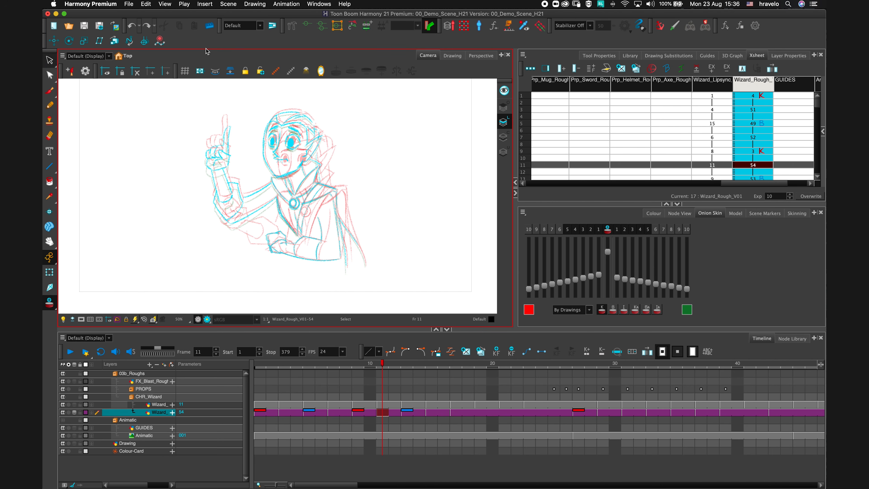
Add the Flip and Easy Flipping toolbars to the workspace.
right_click(185, 43)
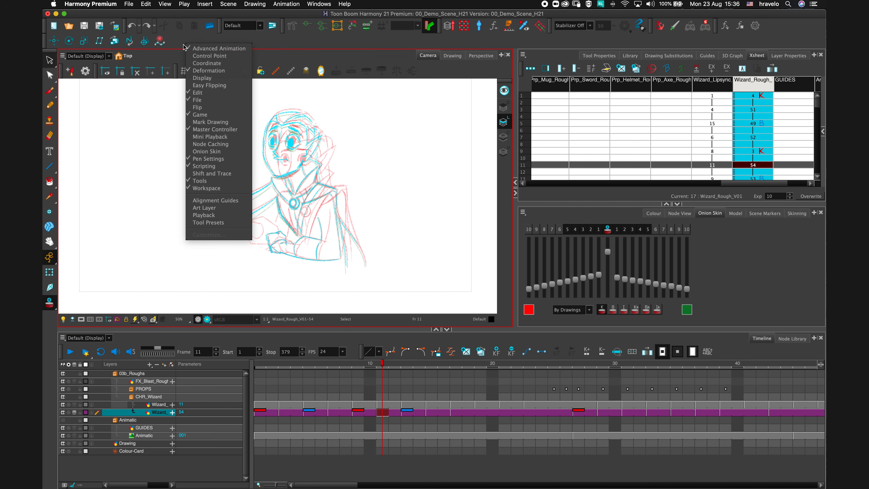
left_click(216, 109)
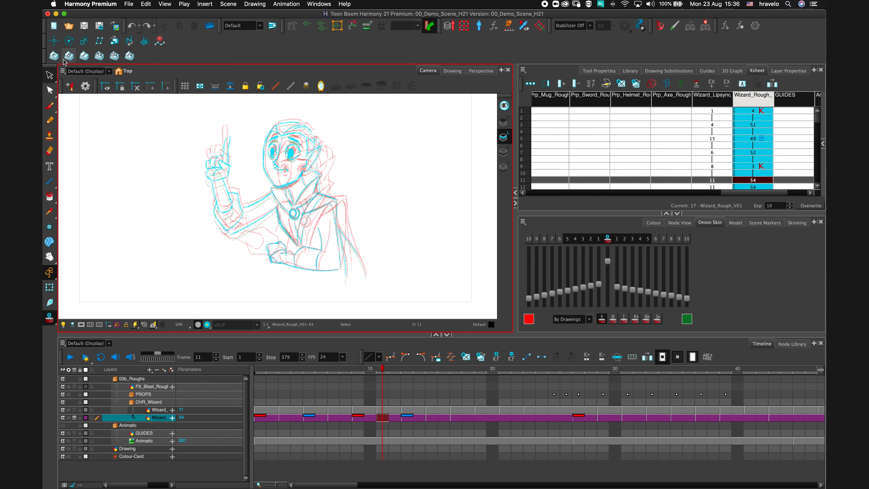
left_click(51, 57)
right_click(231, 54)
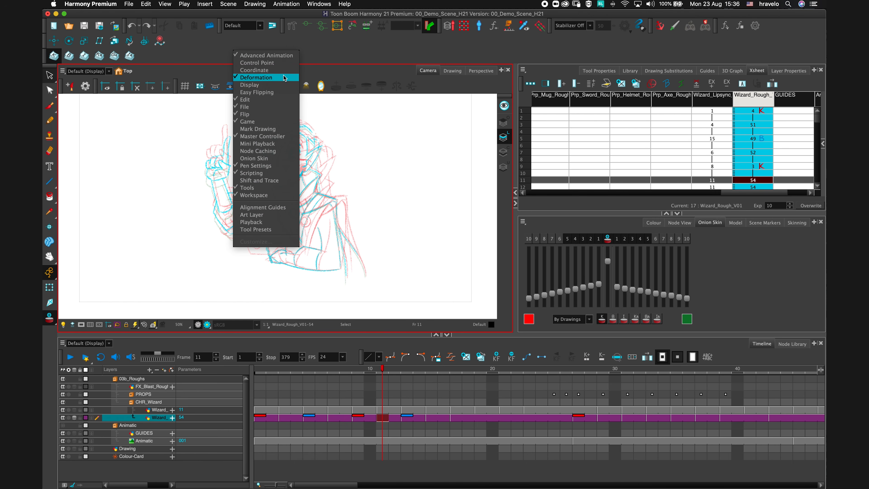
left_click(278, 92)
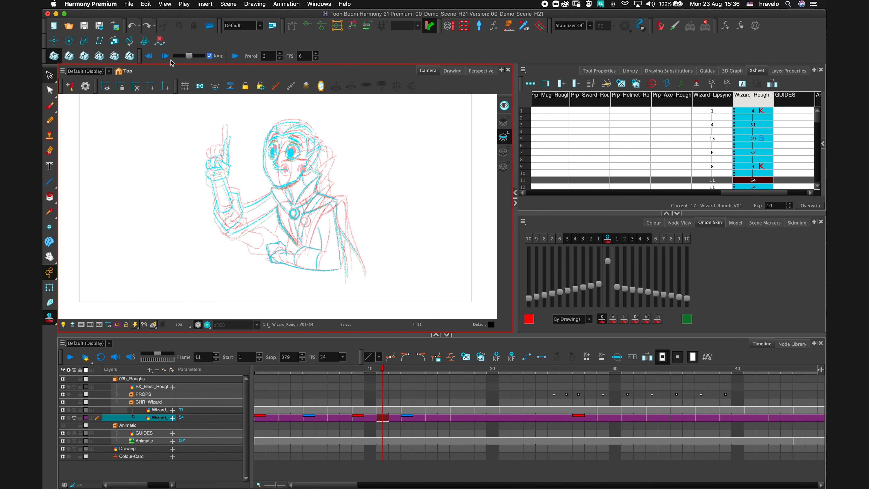
Flip forward and back between the wizard's drawings with the Easy Flipping controls.
left_click(166, 58)
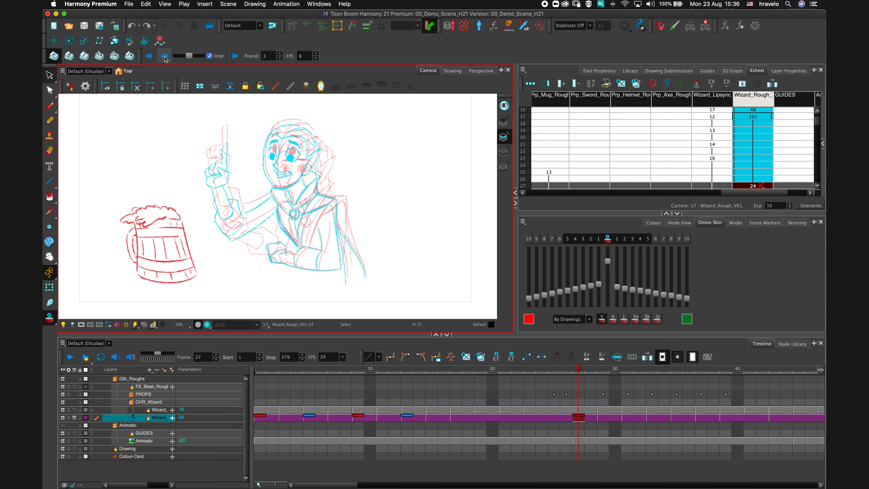
left_click(149, 56)
left_click(149, 58)
left_click(148, 57)
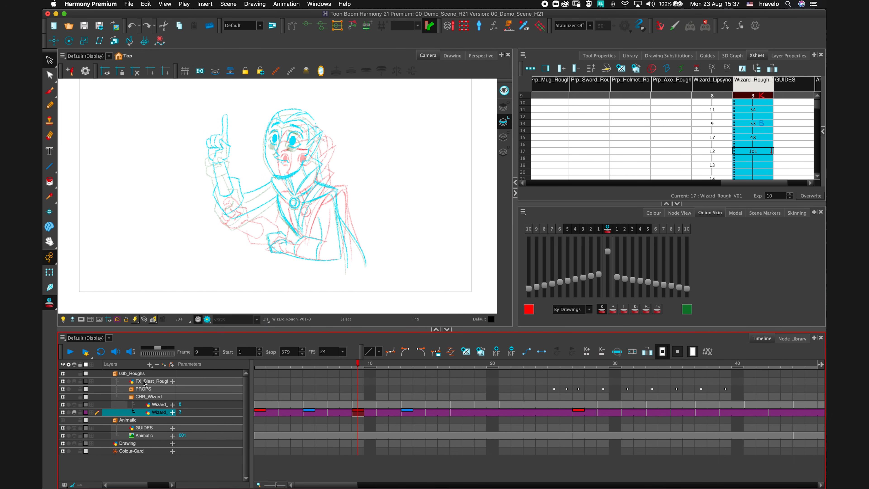
Replace the roughs group by importing the 03c_Clean.tpl template from the library into the Camera view.
left_click(153, 376)
left_click(157, 364)
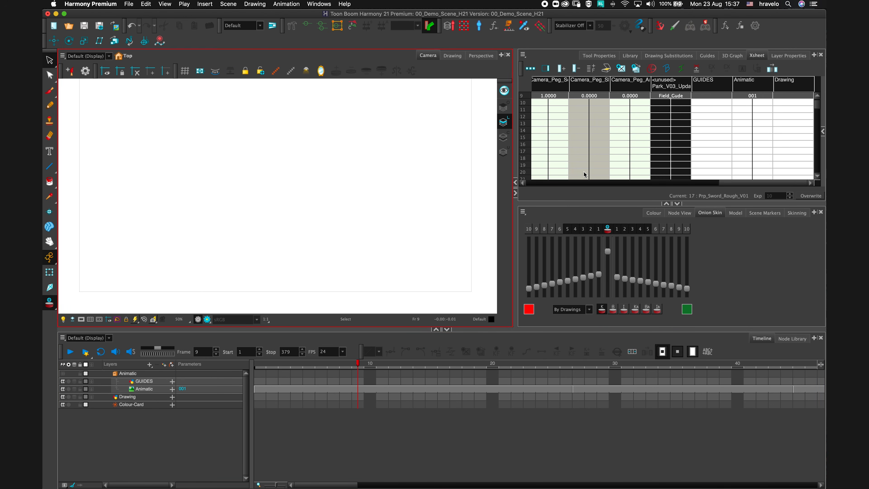
left_click(630, 56)
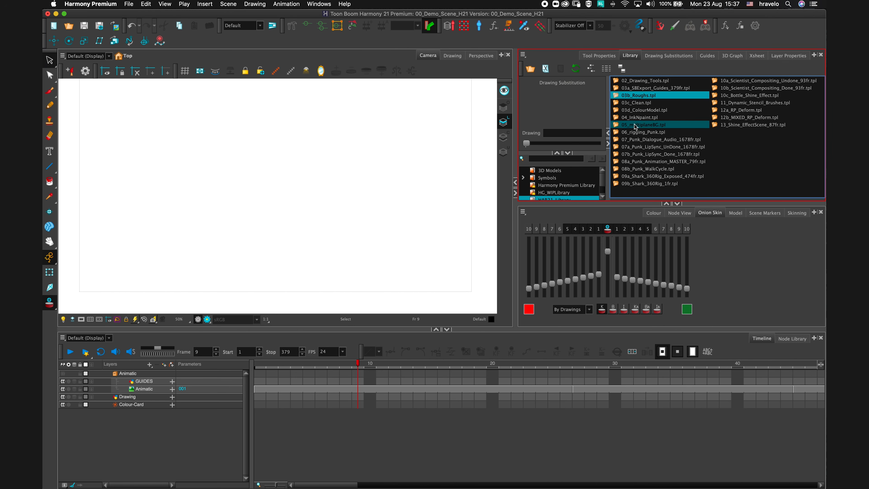
left_click_drag(617, 102, 341, 170)
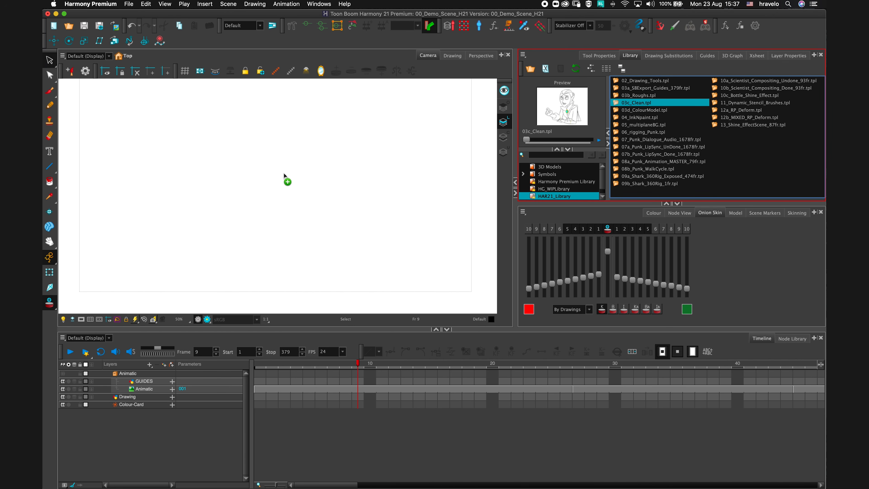
left_click_drag(284, 173, 284, 174)
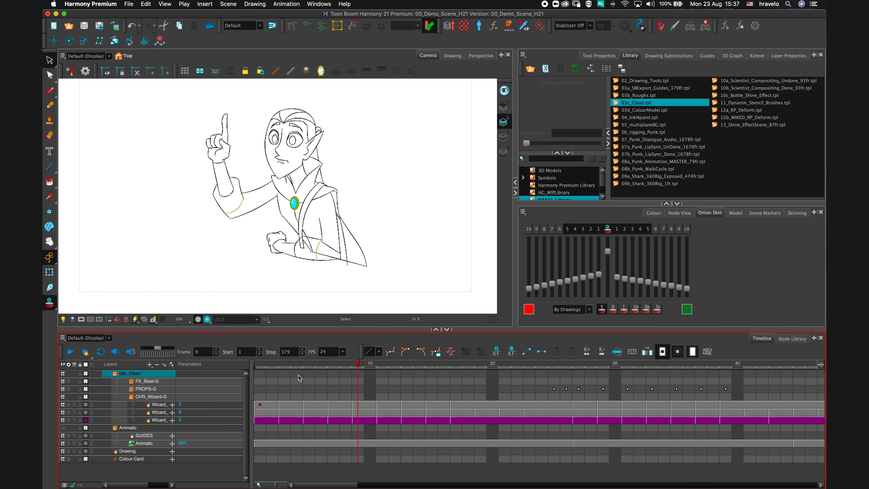
Select frame 5 of the wizard clean layer and set Line Art as the current art layer.
mouse_move(273, 364)
left_mouse_down()
mouse_move(630, 372)
mouse_move(298, 372)
mouse_move(424, 372)
mouse_move(320, 372)
left_mouse_up()
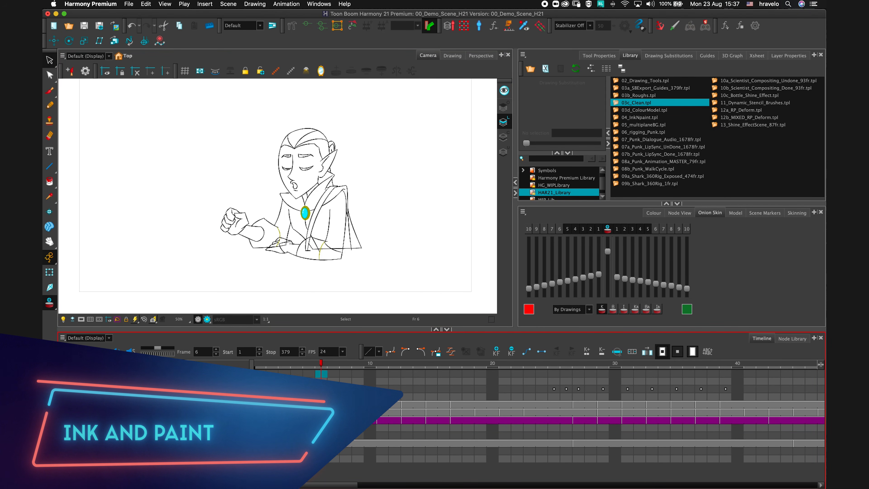
left_click(309, 420)
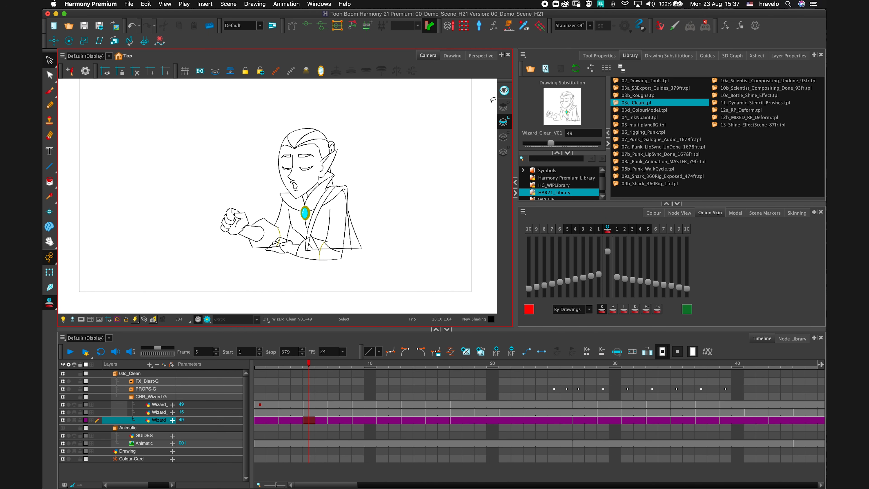
left_click(504, 106)
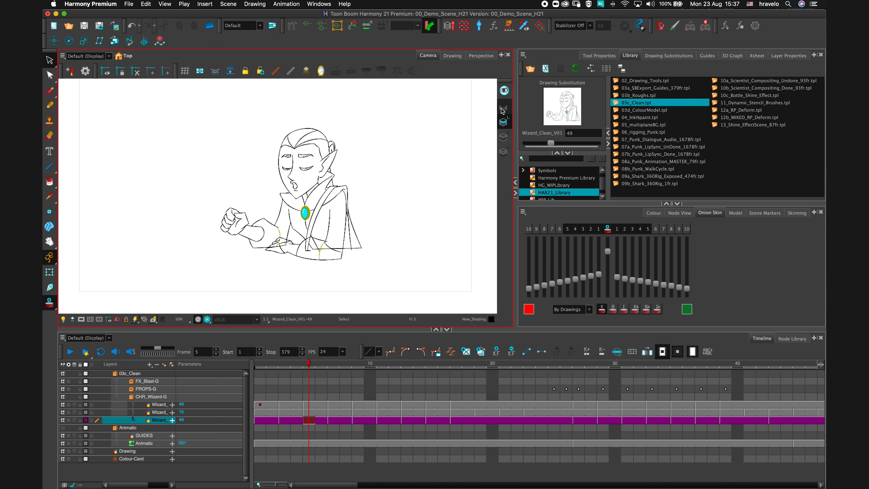
left_click(504, 153)
left_click(504, 126)
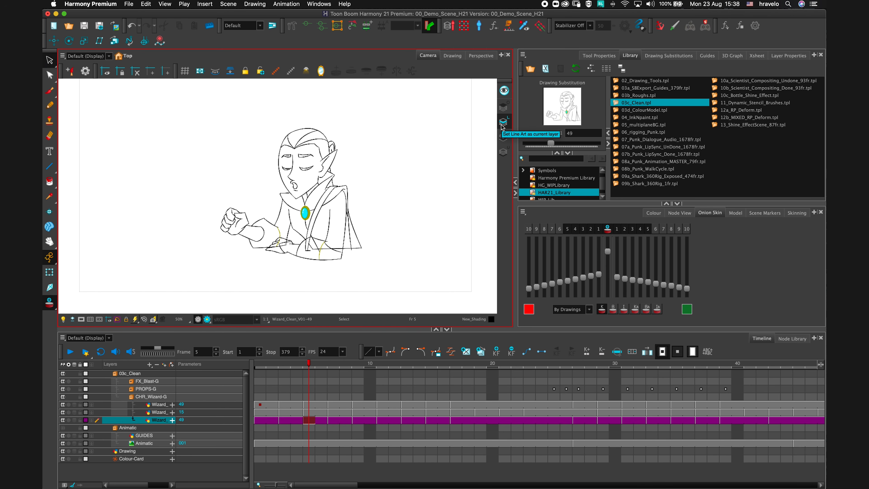
left_click(309, 421)
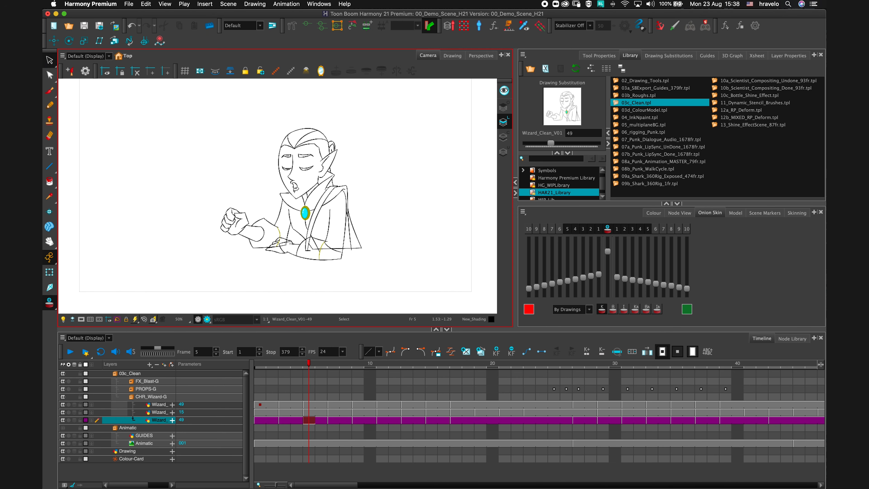
Open the wizard drawing in Drawing view and show its line art strokes with control points.
left_click(453, 55)
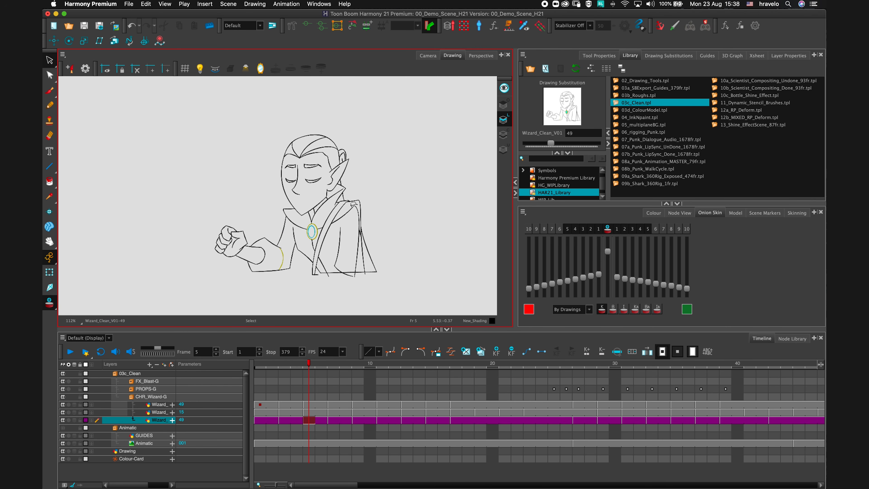
scroll(331, 212, "up", 5)
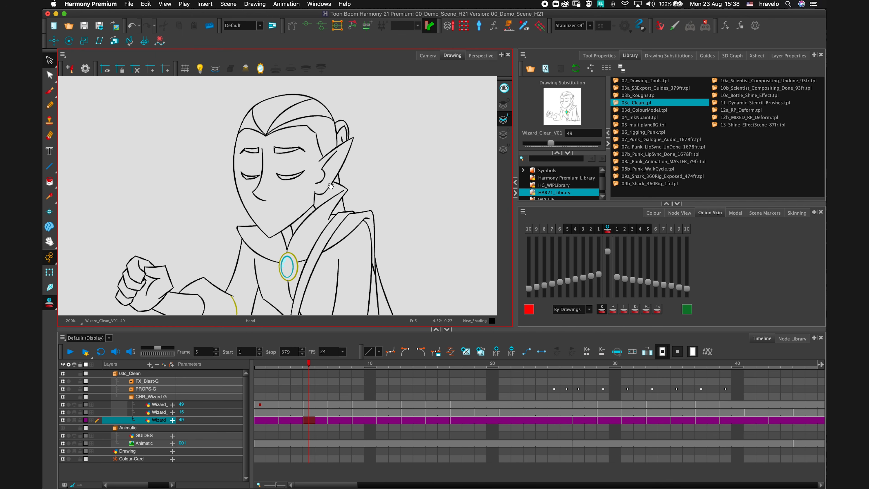
scroll(393, 202, "down", 3)
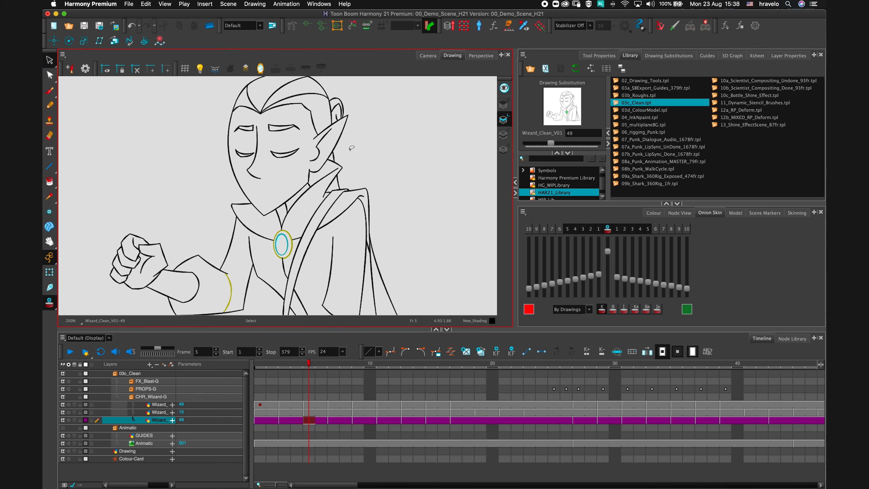
left_click(502, 135)
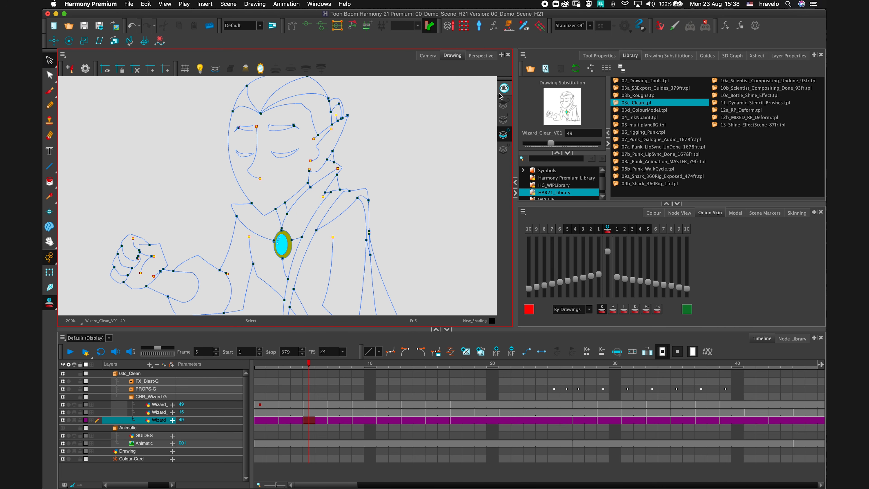
Inspect the wizard's line art strokes up close by zooming and panning around the face in the Drawing view.
left_click(503, 87)
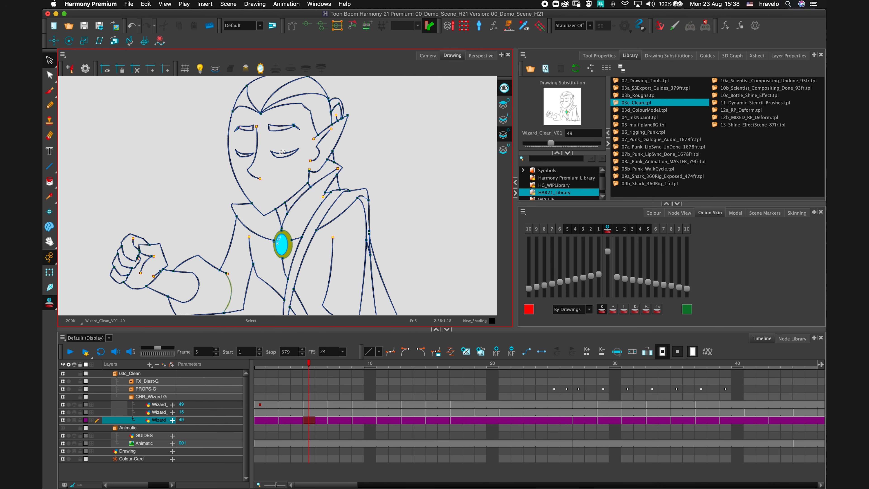
key("2")
key("2")
left_click_drag(282, 140, 379, 244)
key("2")
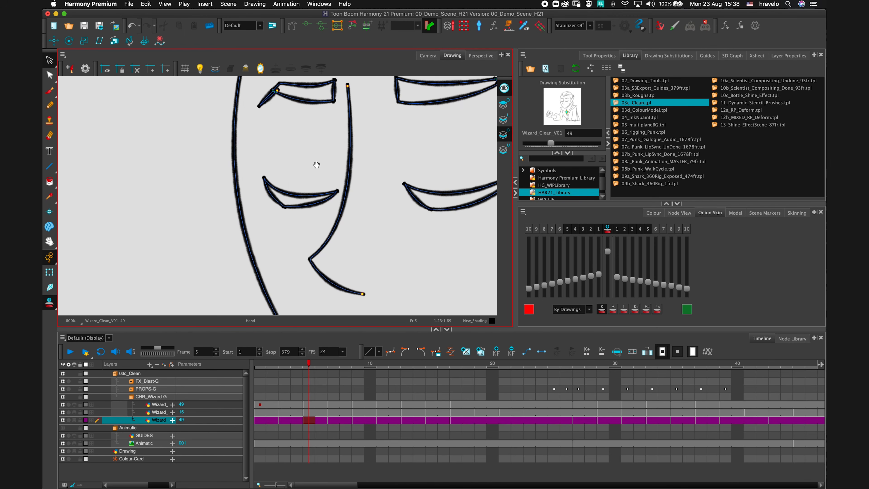
left_click_drag(317, 165, 341, 190)
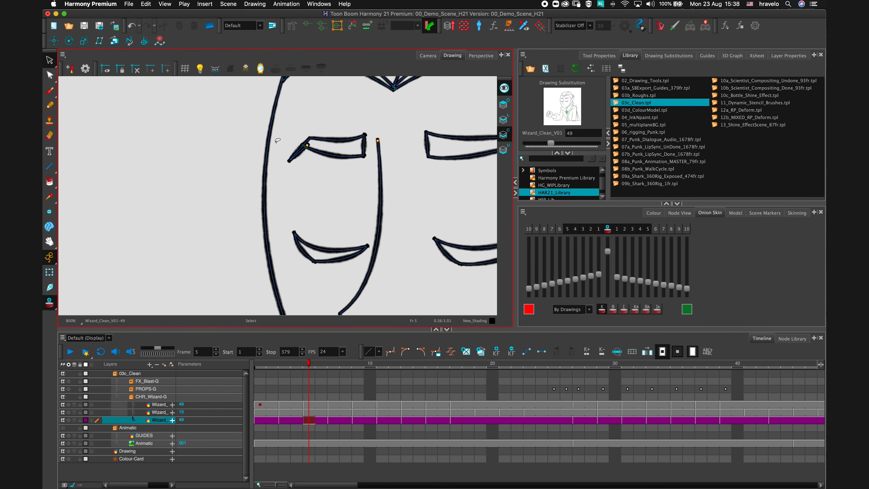
scroll(283, 183, "up", 5)
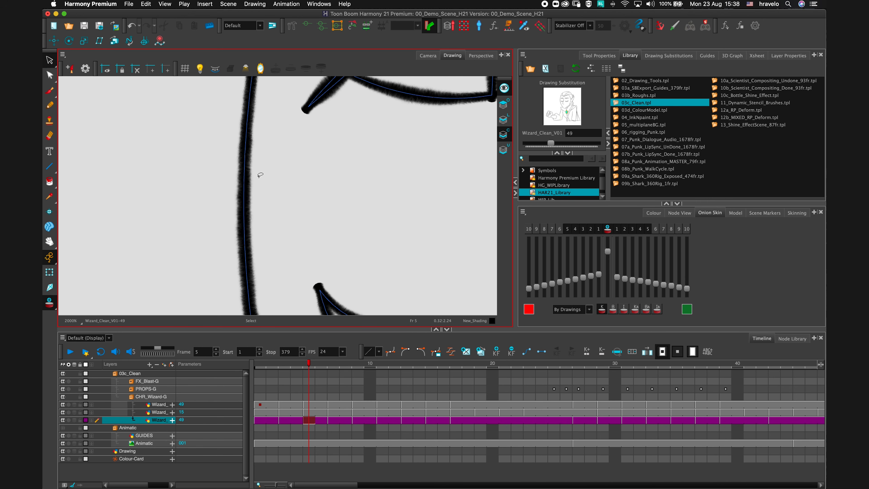
scroll(257, 165, "down", 8)
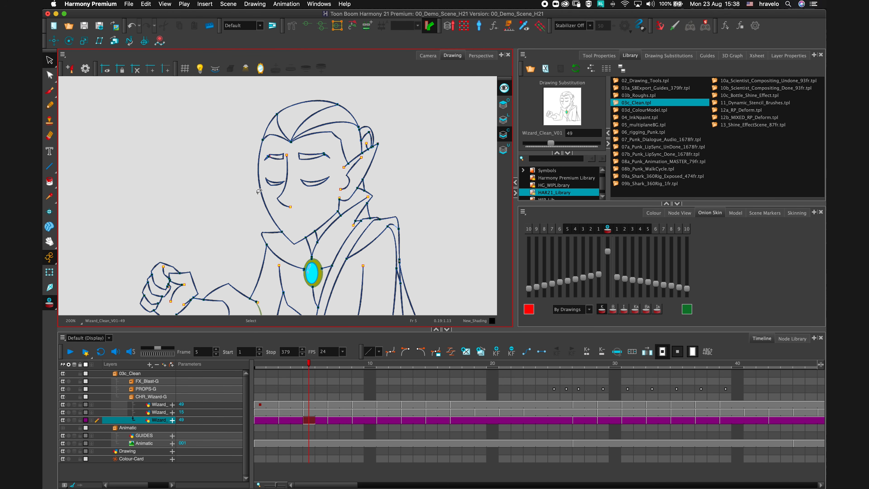
scroll(260, 197, "up", 4)
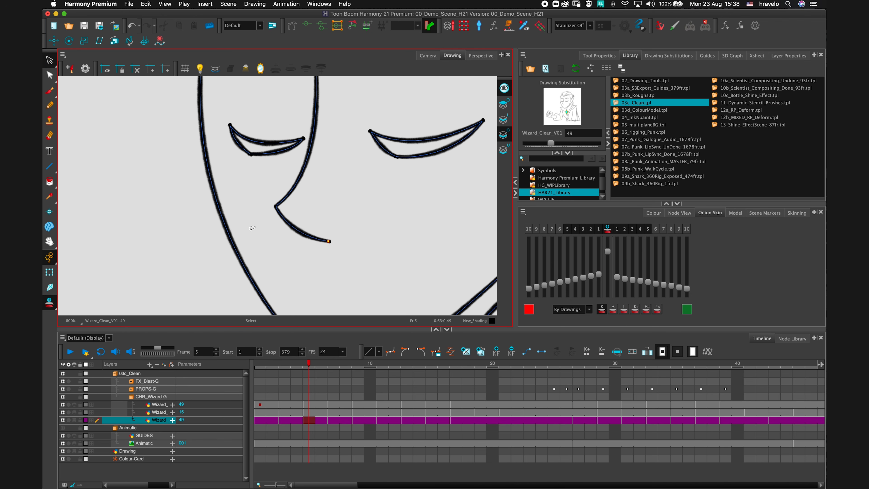
scroll(223, 190, "down", 6)
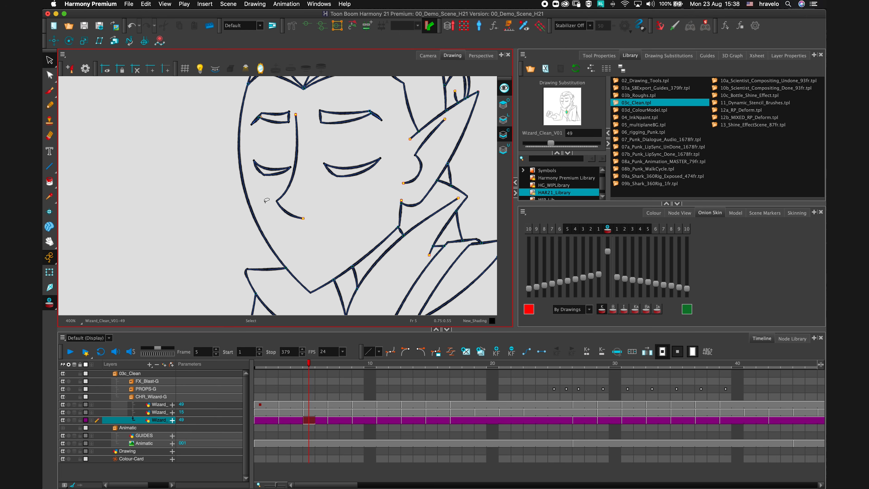
key("ctrl+a")
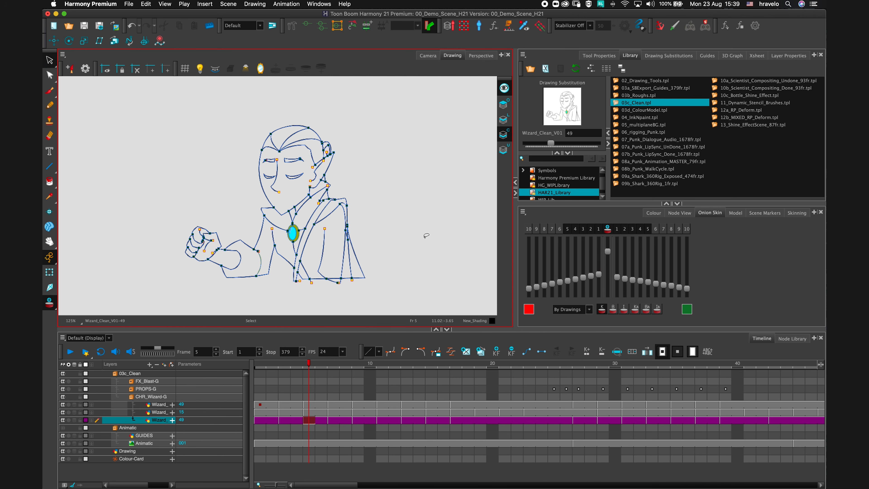
Open the Colour view enlarged and select the WizardAtTheInn scene palette.
left_click(49, 302)
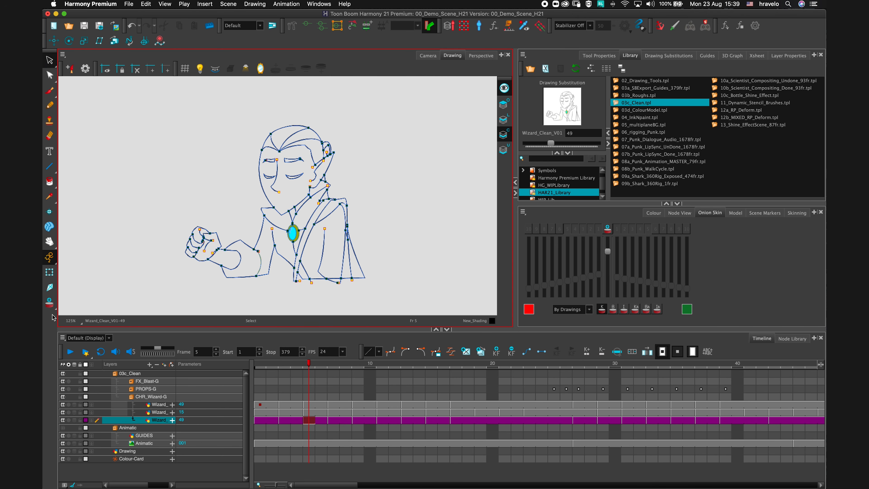
left_click(652, 213)
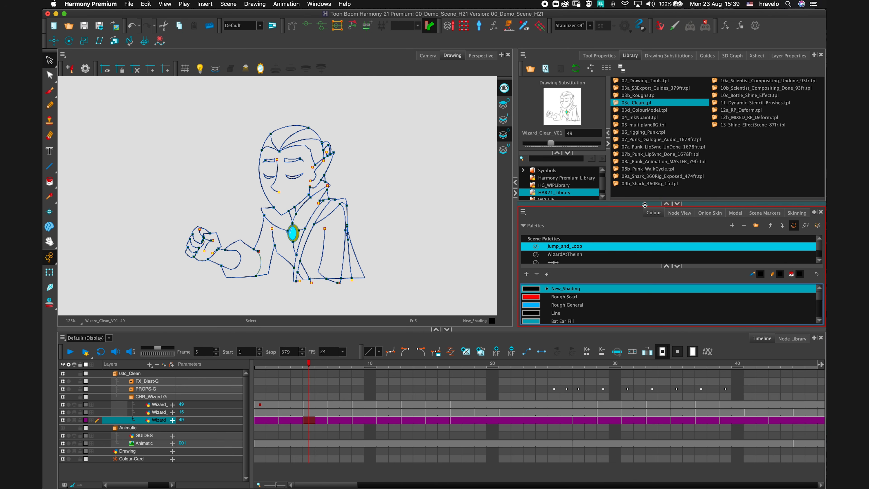
left_click(666, 204)
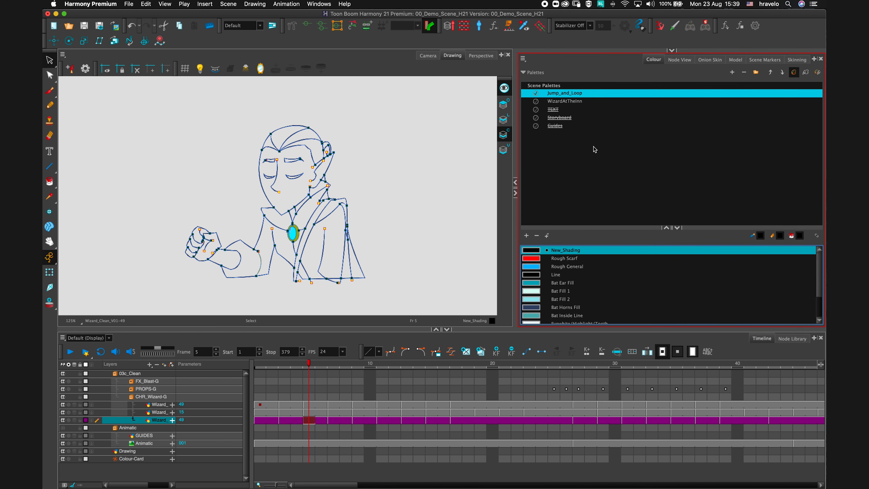
left_click_drag(816, 292, 816, 295)
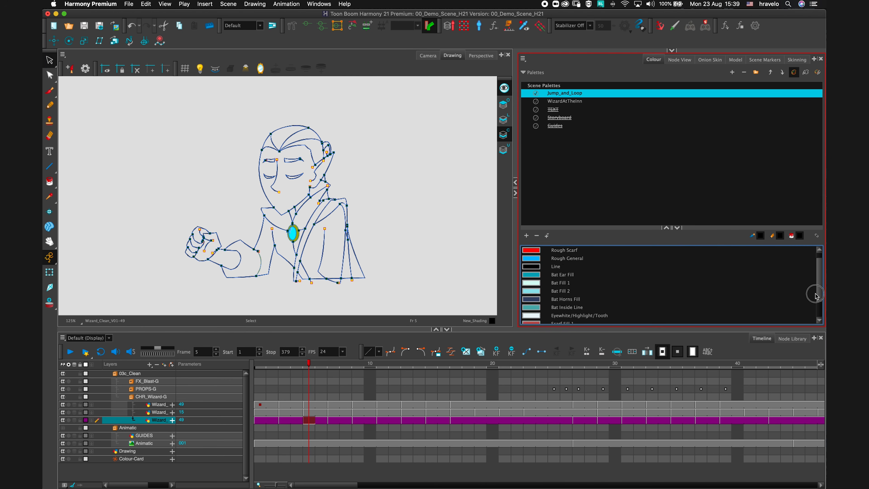
scroll(759, 306, "up", 2)
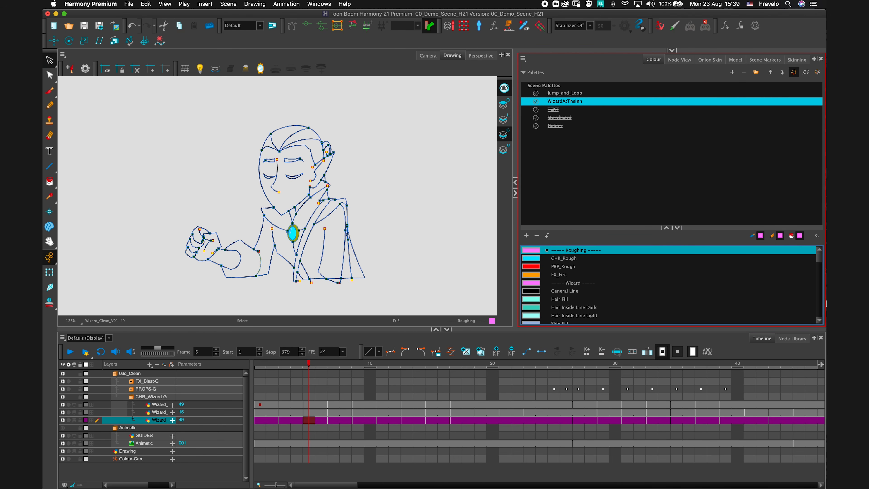
mouse_move(815, 266)
left_mouse_down()
mouse_move(816, 311)
mouse_move(816, 259)
left_mouse_up()
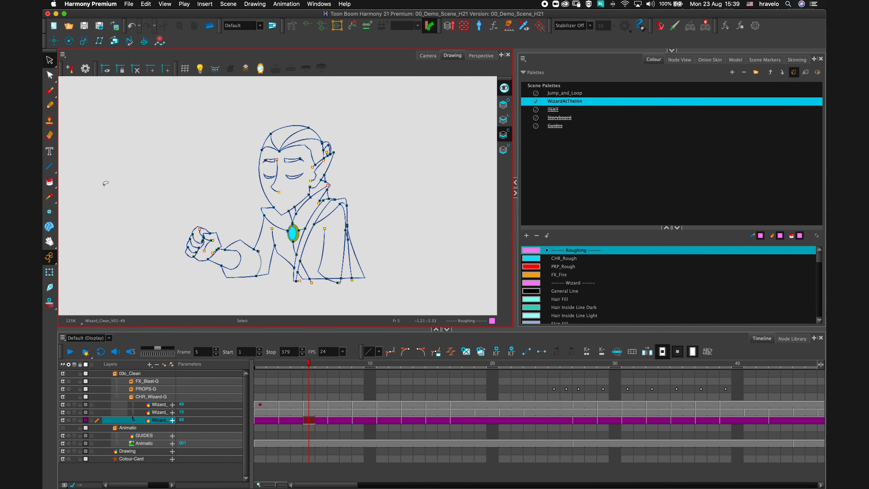
Switch the Paint tool to Paint Unpainted mode and pick the Hair Fill swatch.
mouse_move(54, 184)
left_mouse_down()
mouse_move(94, 181)
mouse_move(92, 216)
left_mouse_up()
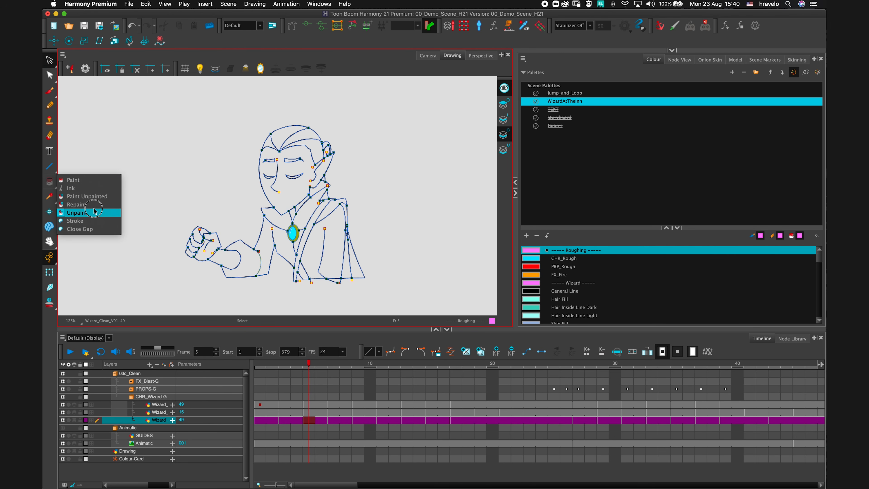
left_click(92, 196)
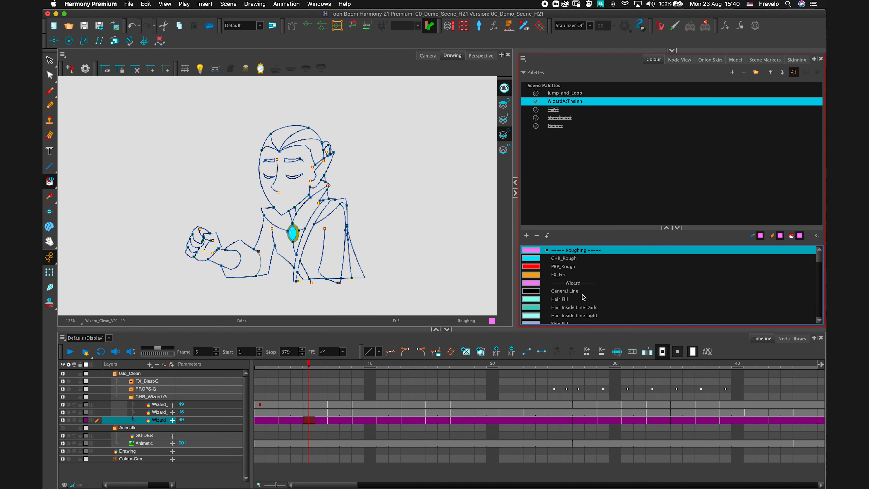
left_click(569, 301)
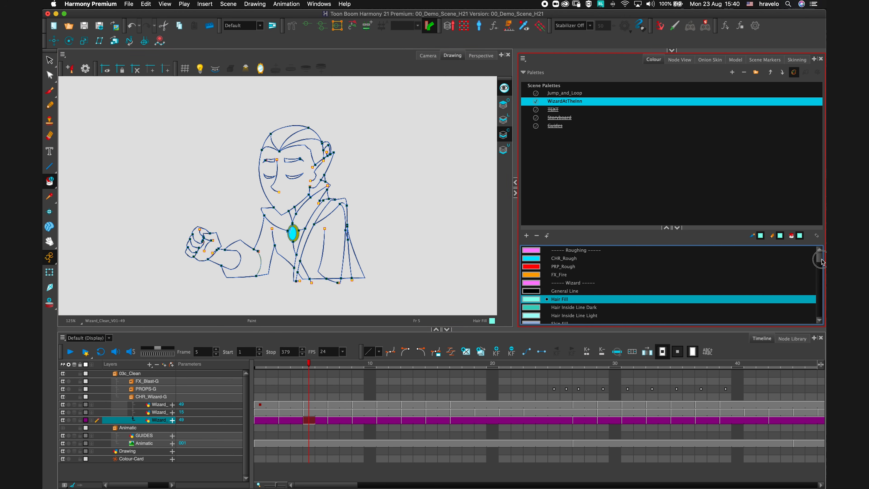
mouse_move(818, 259)
left_mouse_down()
mouse_move(818, 299)
mouse_move(821, 251)
left_mouse_up()
Load the 03d_ColourModel.tpl template from the library into the Model view.
left_click(734, 60)
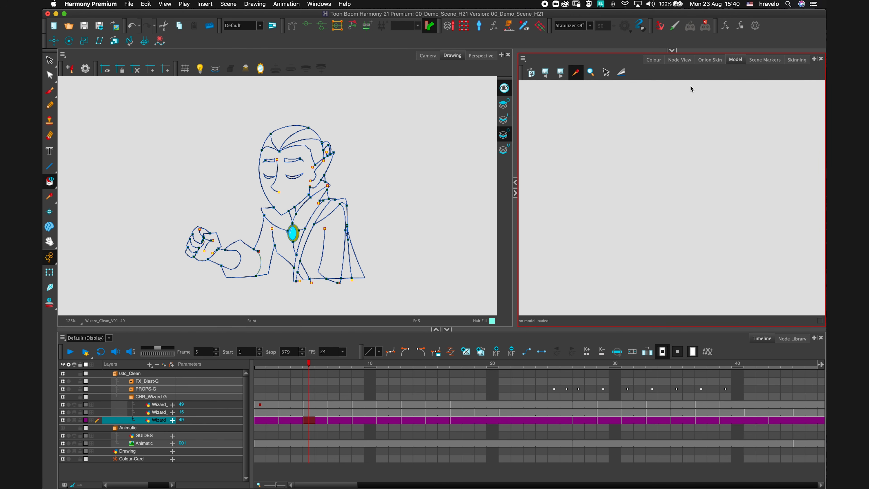
left_click(671, 50)
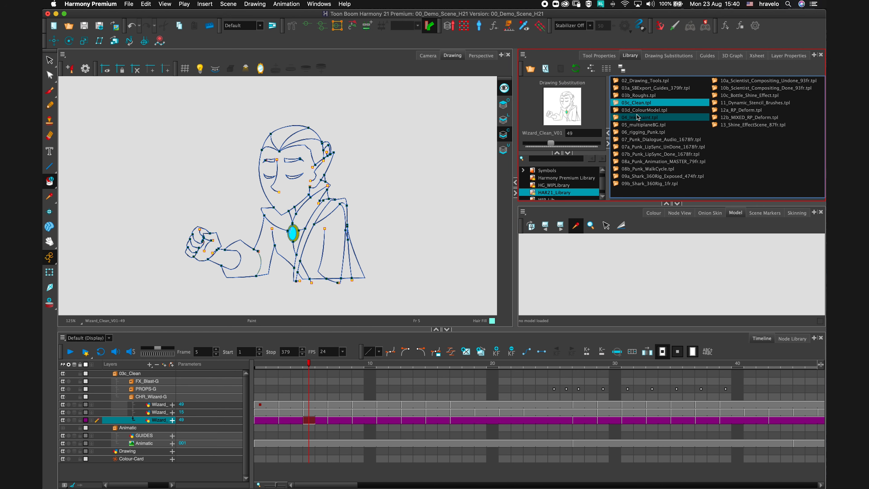
left_click_drag(615, 110, 648, 273)
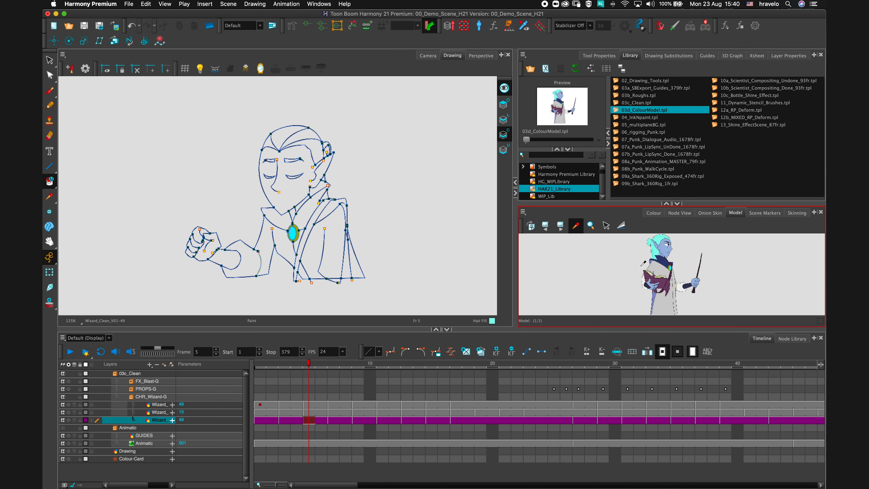
Pick the Skin Fill colour from the model's face and paint the wizard's face with it.
left_click(666, 204)
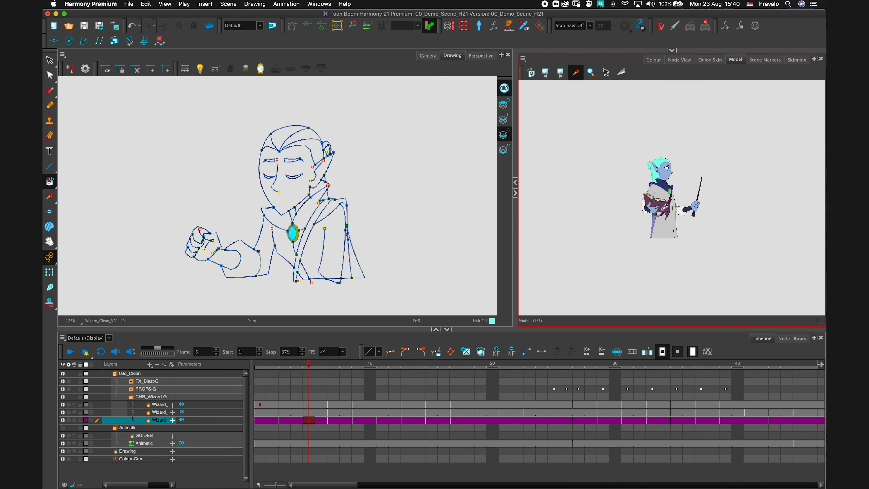
scroll(665, 207, "up", 15)
left_click_drag(692, 153, 744, 261)
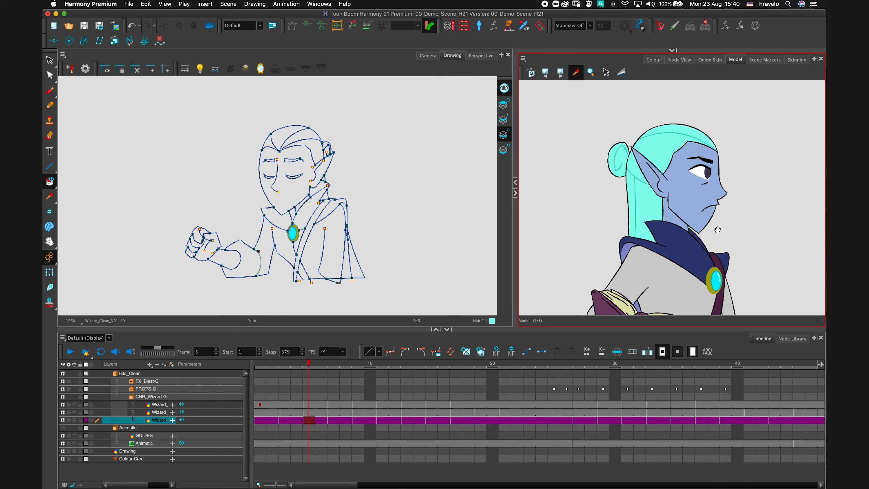
scroll(749, 208, "up", 2)
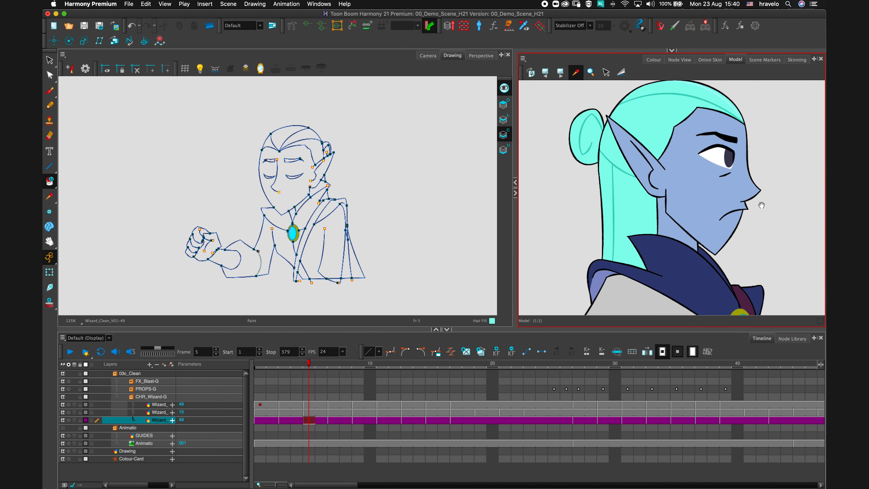
left_click(703, 202)
left_click(299, 192)
Pick Cape Outer Fill from the model's collar and paint both sides of the wizard's collar.
scroll(360, 216, "up", 5)
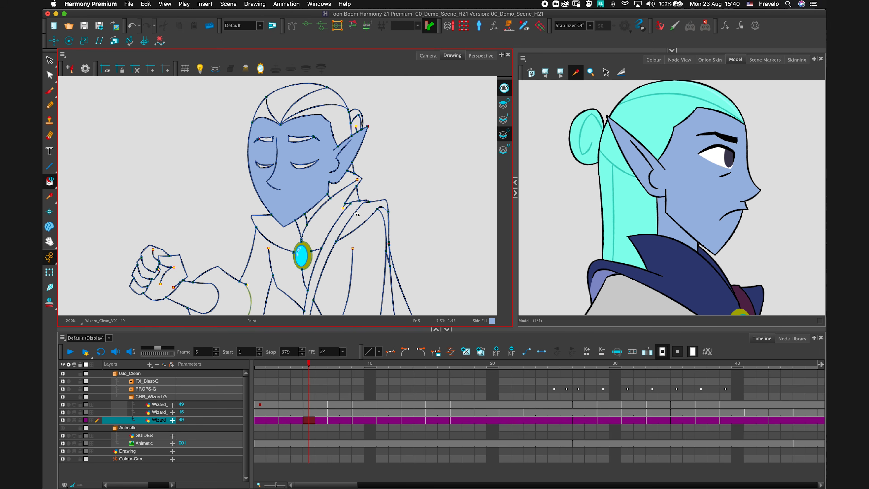
left_click_drag(685, 237, 691, 208)
left_click(676, 224)
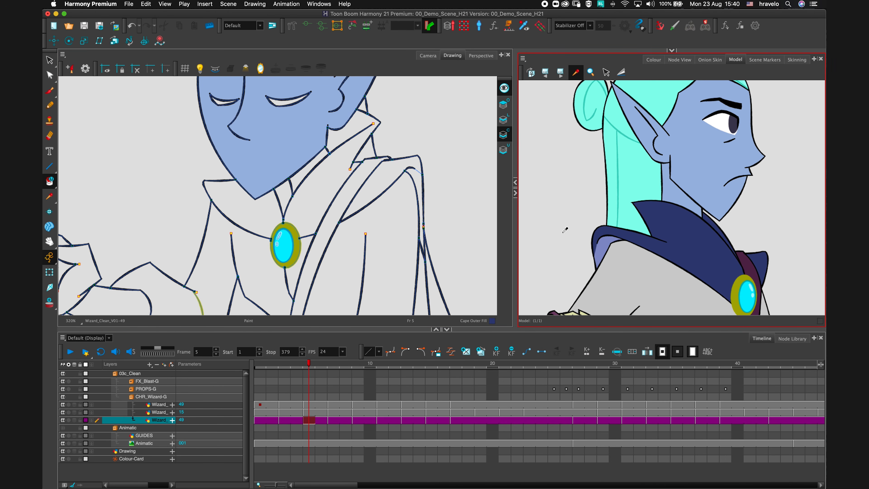
left_click(324, 192)
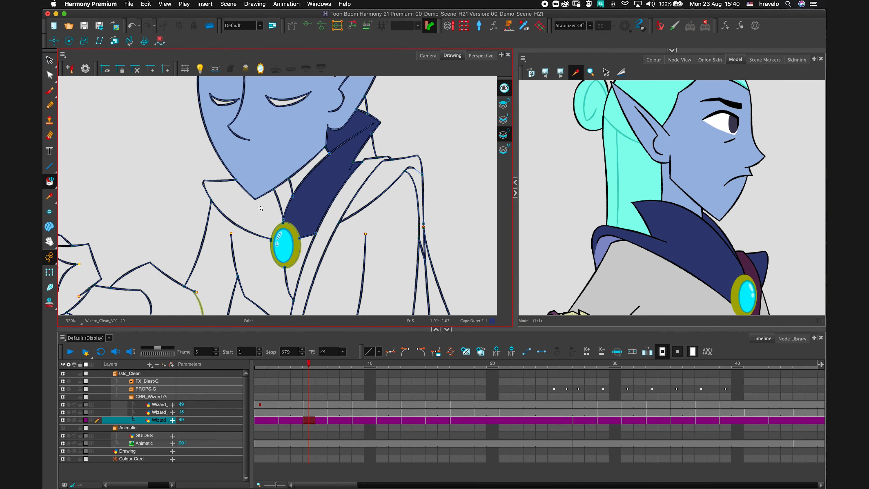
left_click(240, 202)
Fill the remaining collar area on the right with Cape Outer Fill.
left_click_drag(709, 261, 675, 243)
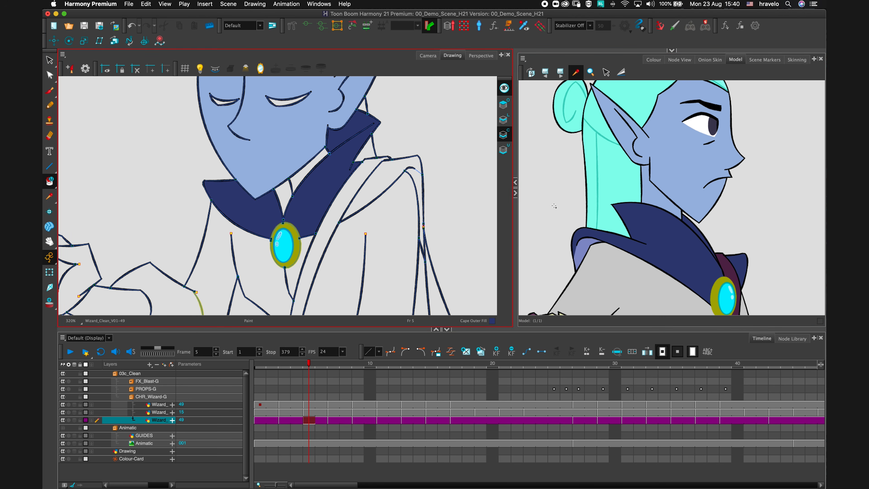
left_click(399, 173)
scroll(473, 170, "down", 3)
left_click_drag(474, 171, 484, 160)
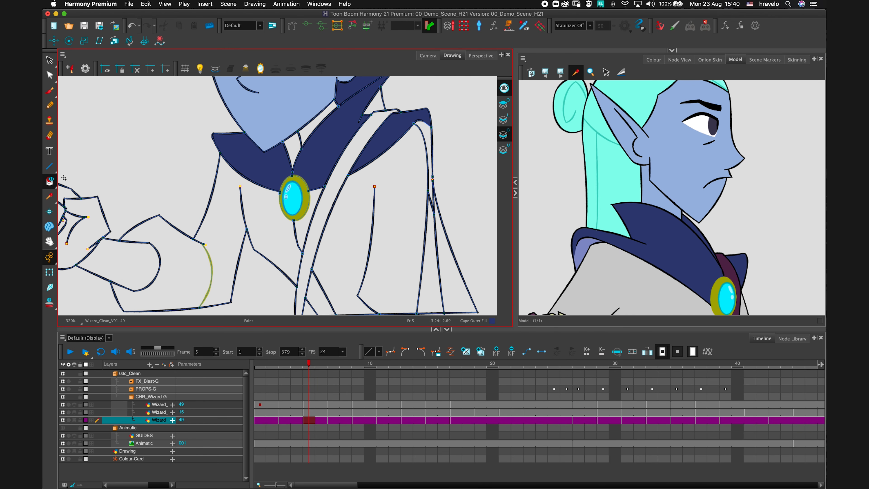
Pick Book Strap Dark from the model and paint the strap crossing the robe.
left_click(51, 183)
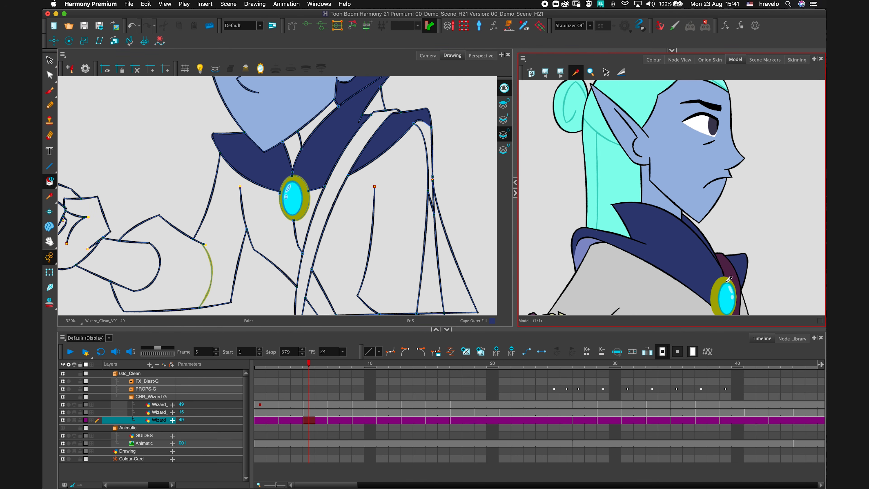
left_click(728, 268)
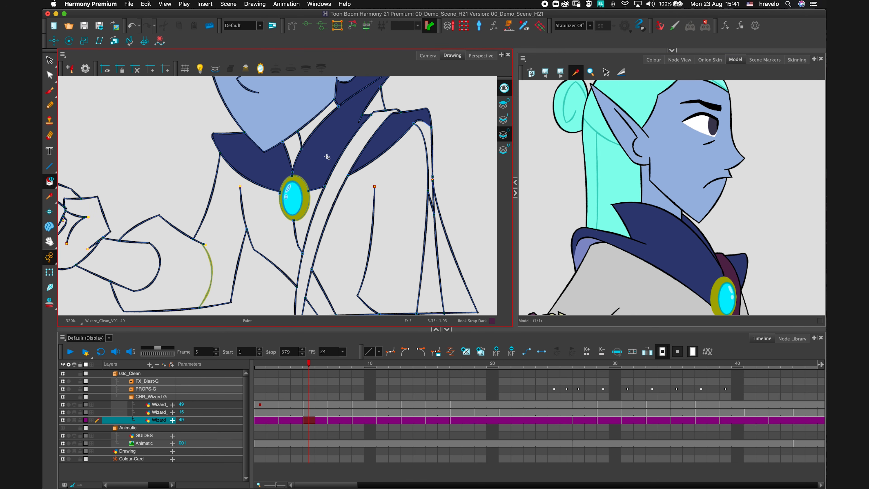
left_click(357, 152)
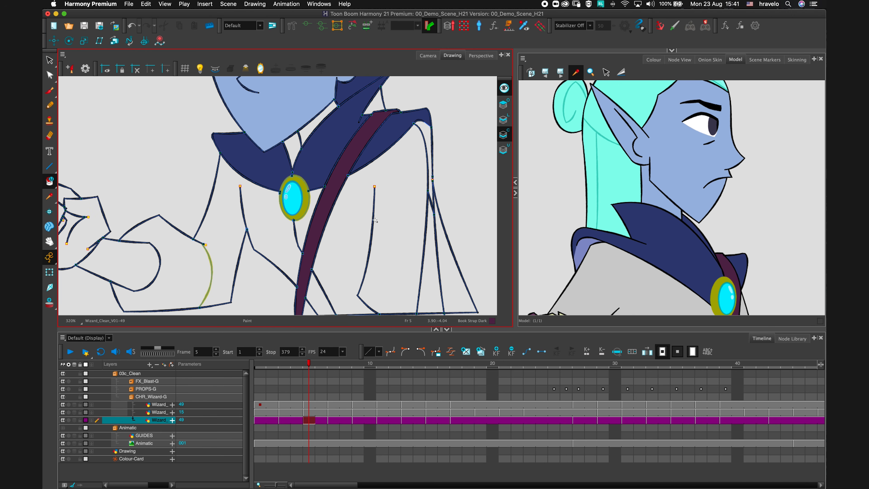
Pick Robe Dark Fill from the model and paint the robe panels beneath the collar.
scroll(371, 197, "down", 2)
left_click(624, 284)
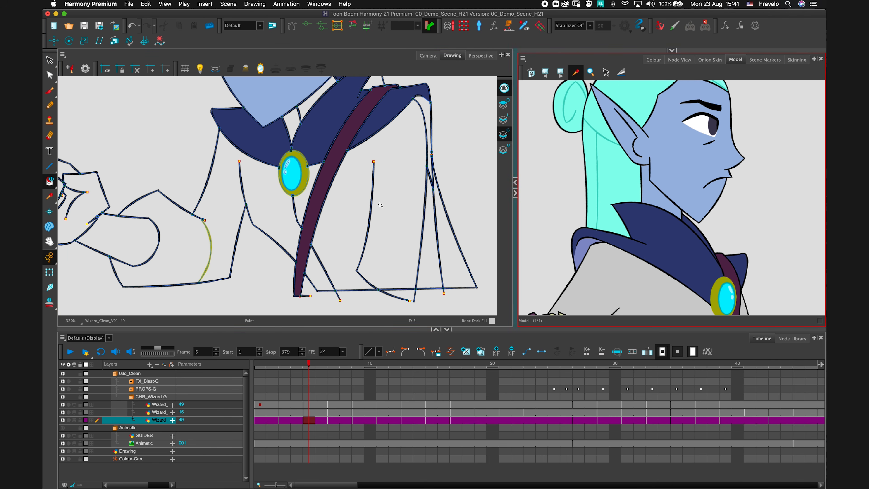
left_click(387, 188)
mouse_move(396, 206)
left_mouse_down()
mouse_move(434, 173)
mouse_move(380, 211)
left_mouse_up()
left_click(307, 174)
left_click(342, 171)
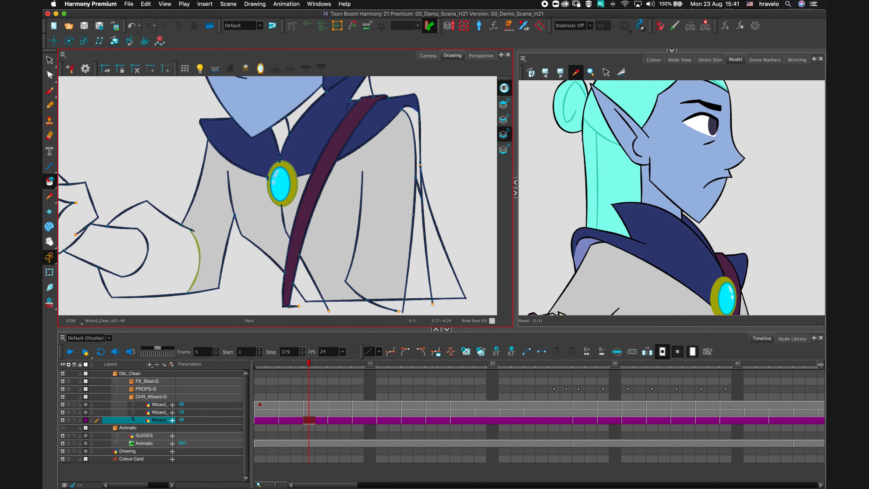
left_click(303, 278)
scroll(369, 215, "down", 3)
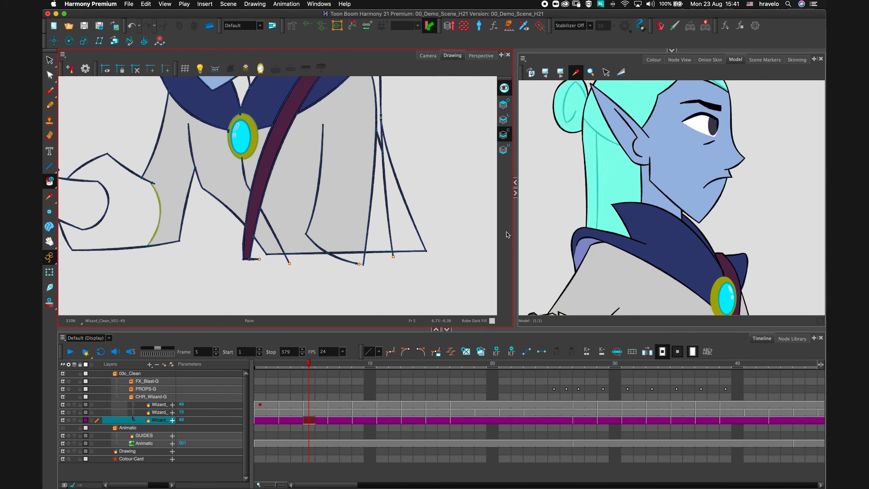
Pick Cape Inner Fill from the colour model and paint the inner areas around the wizard's raised sleeve.
left_click_drag(628, 249, 629, 160)
left_click_drag(397, 212, 322, 212)
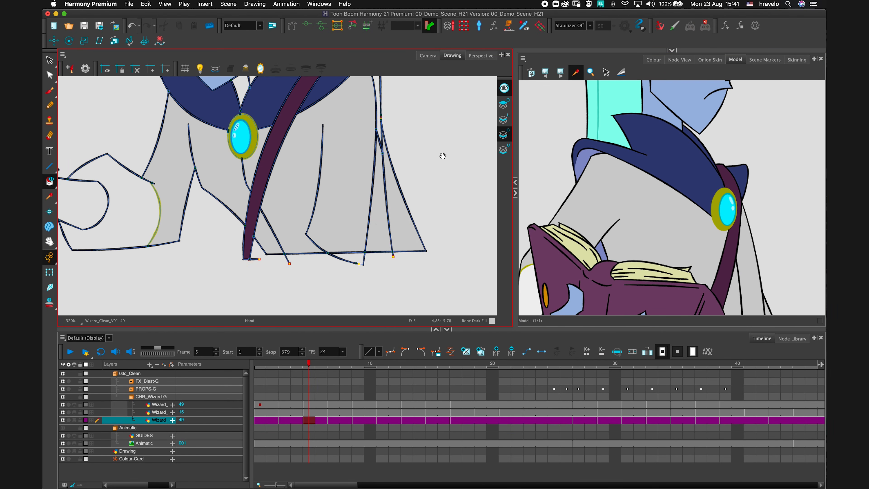
mouse_move(454, 144)
left_mouse_down()
mouse_move(448, 260)
mouse_move(451, 229)
left_mouse_up()
left_click(582, 164)
mouse_move(383, 171)
left_mouse_down()
mouse_move(356, 189)
mouse_move(417, 140)
left_mouse_up()
left_click_drag(342, 185, 442, 206)
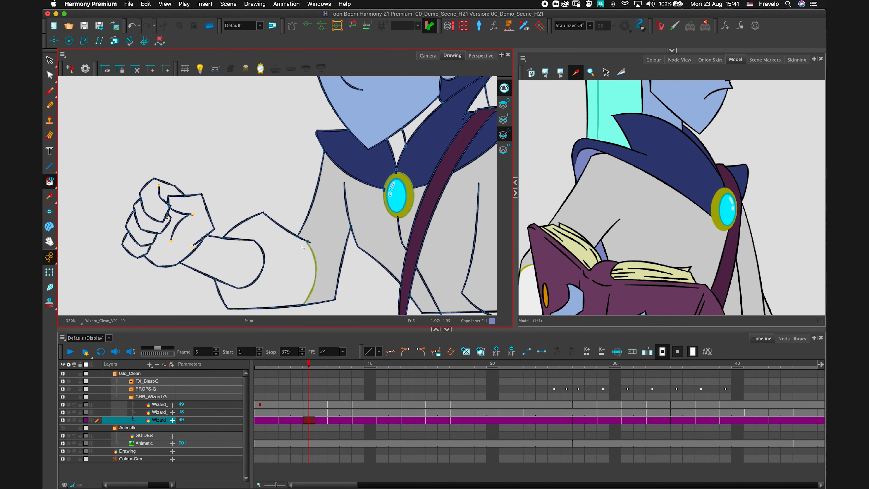
Pick Robe Light Fill from the model and paint the sleeve cuff above the fist.
mouse_move(645, 306)
left_mouse_down()
mouse_move(630, 245)
mouse_move(556, 199)
left_mouse_up()
left_click(701, 242)
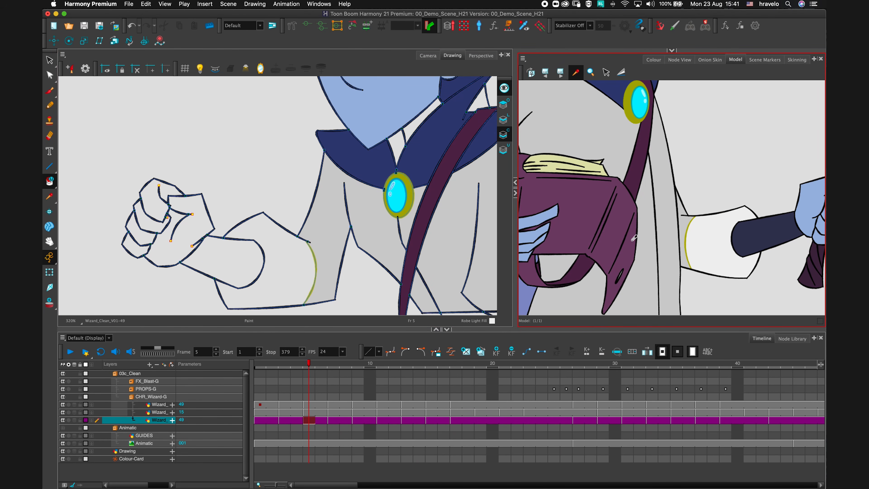
left_click_drag(285, 252, 284, 216)
left_click_drag(293, 168, 326, 130)
Pick Glove Fill from the model to paint the wrist, and paint the fist with Skin Fill.
left_click(755, 244)
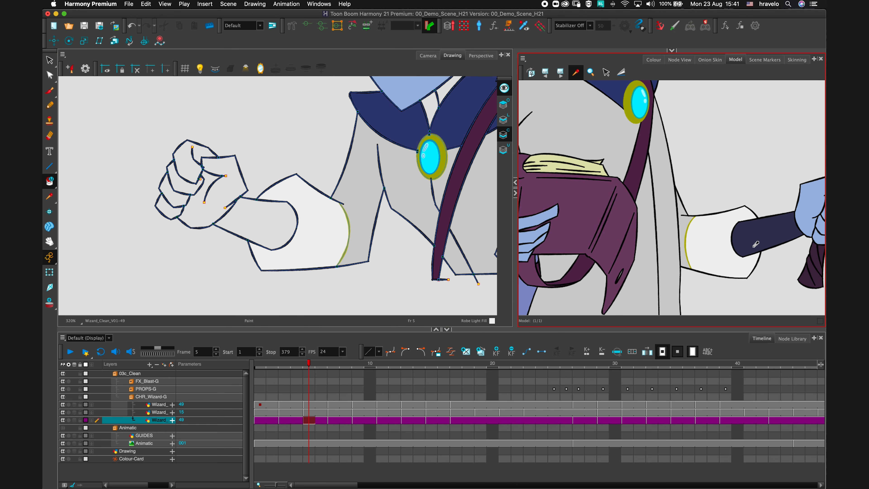
left_click(257, 218)
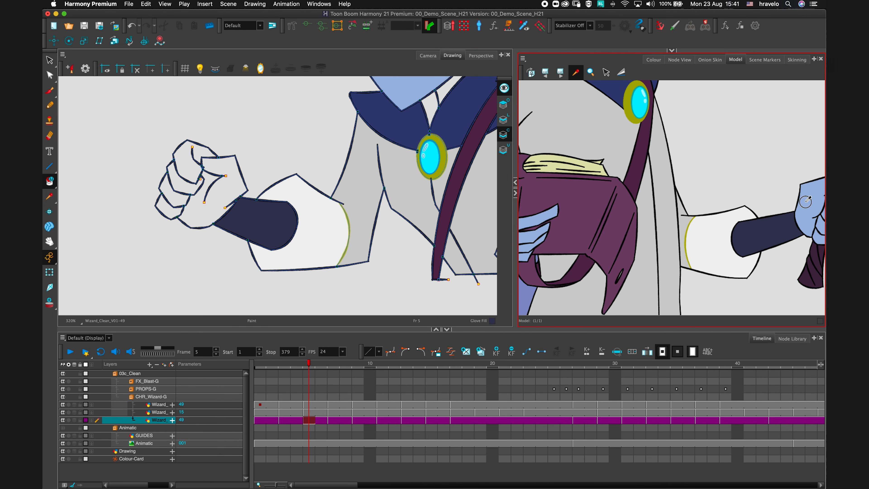
mouse_move(240, 152)
left_mouse_down()
mouse_move(219, 173)
mouse_move(236, 154)
left_mouse_up()
left_click_drag(277, 150, 217, 191)
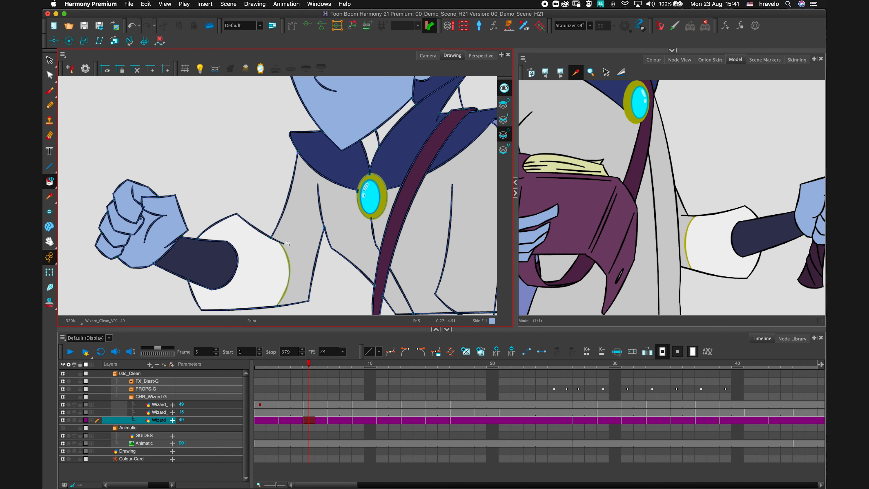
Go to frame 7 and turn on onion skin in By Frames mode.
scroll(352, 187, "down", 6)
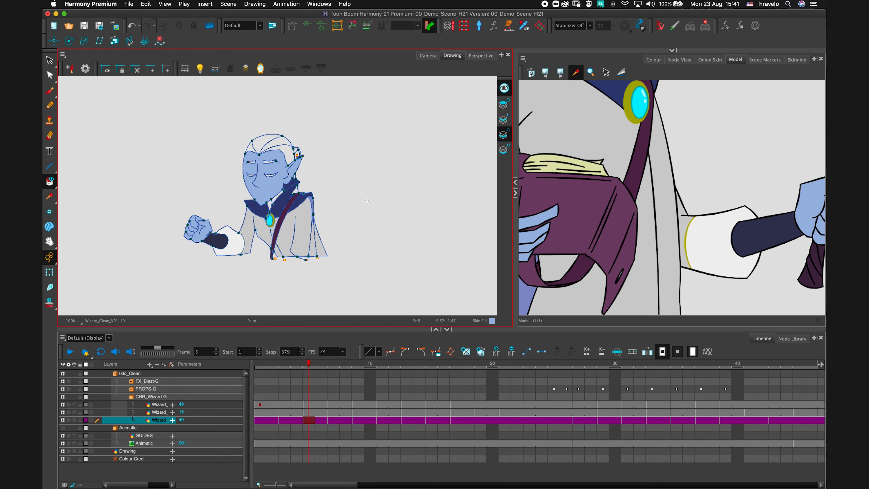
mouse_move(309, 363)
left_mouse_down()
mouse_move(407, 362)
mouse_move(309, 363)
left_mouse_up()
mouse_move(334, 366)
left_mouse_down()
mouse_move(407, 364)
mouse_move(335, 368)
left_mouse_up()
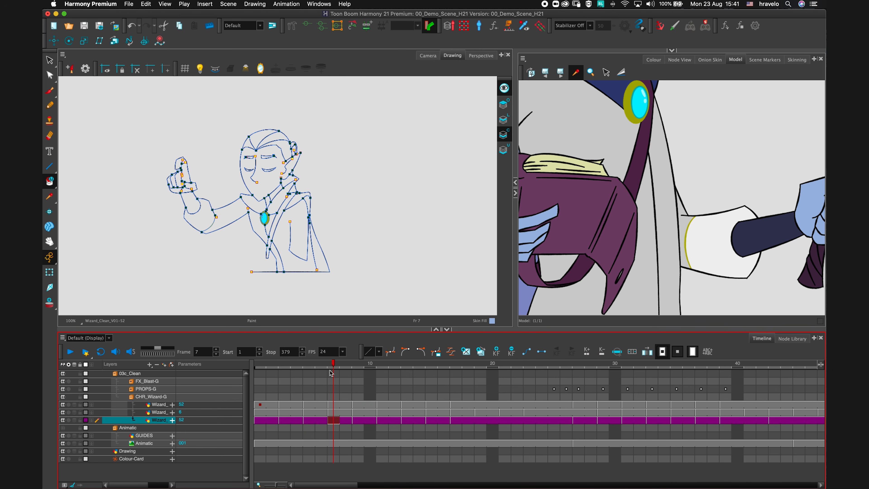
left_click(50, 303)
left_click(69, 302)
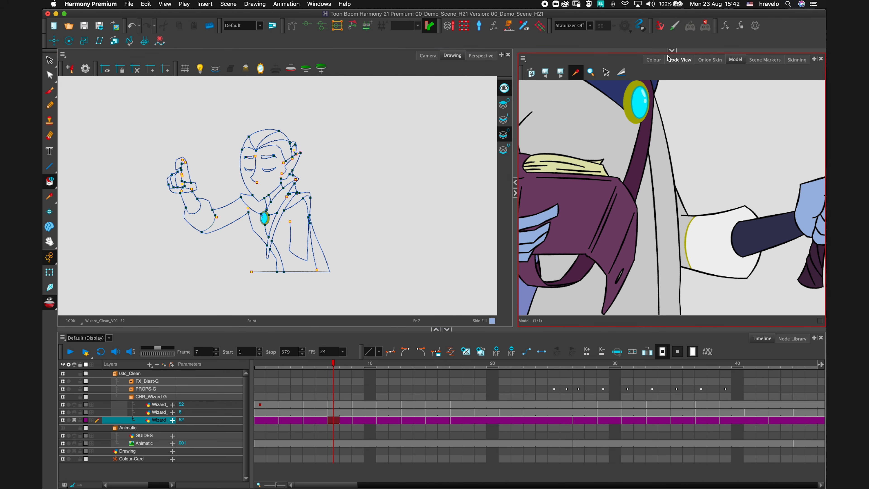
left_click(709, 60)
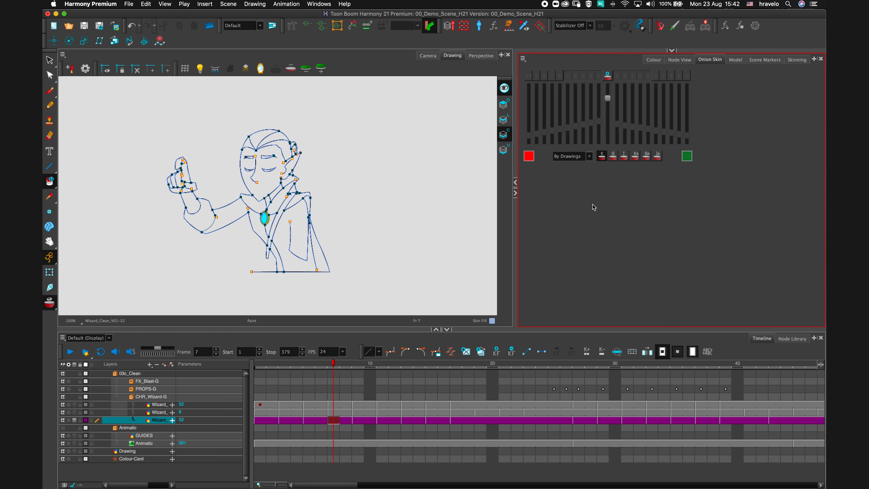
left_click(586, 160)
left_click(577, 157)
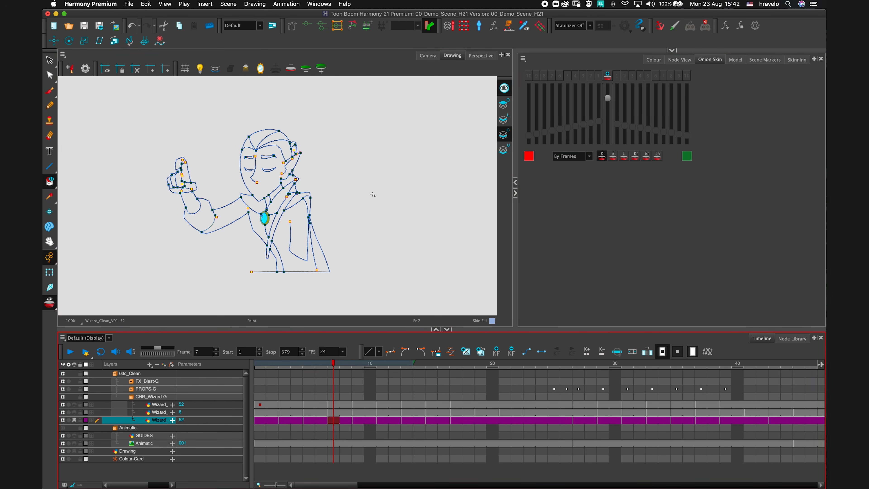
left_click(601, 156)
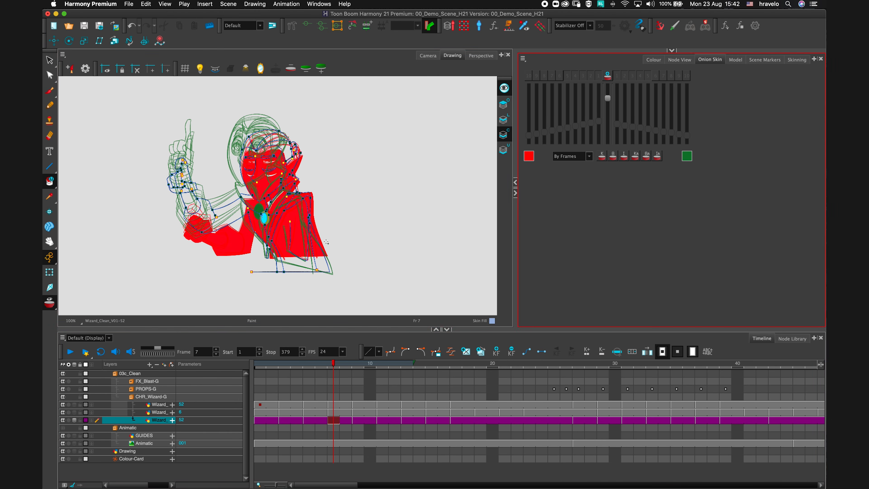
Extend the onion skin range forward to about frame 26 in the timeline and return to the colour model.
left_click_drag(336, 231, 352, 228)
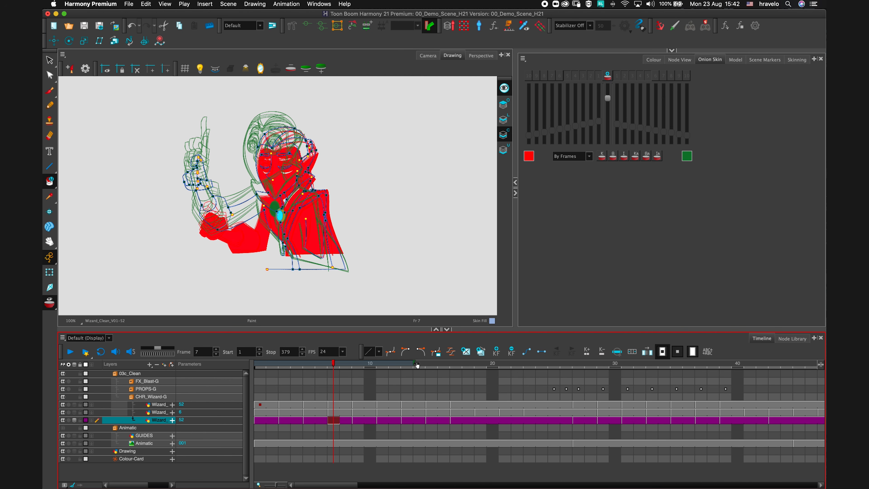
left_click_drag(417, 366, 572, 368)
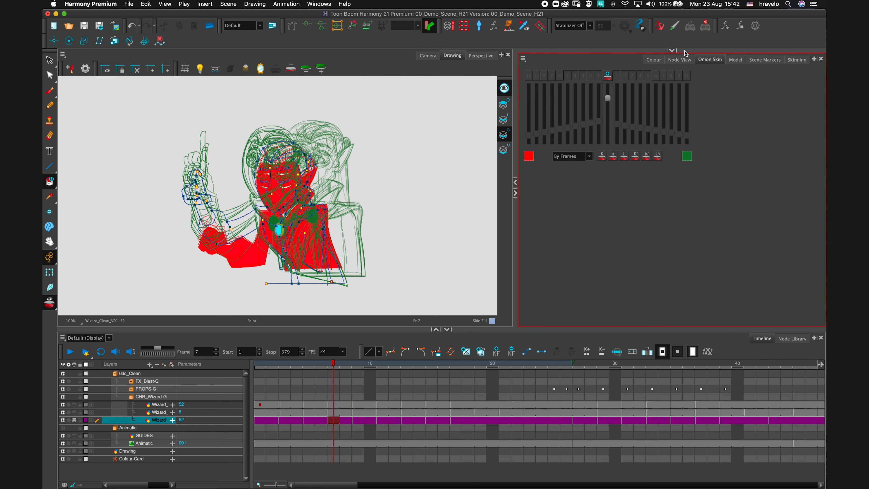
left_click(736, 60)
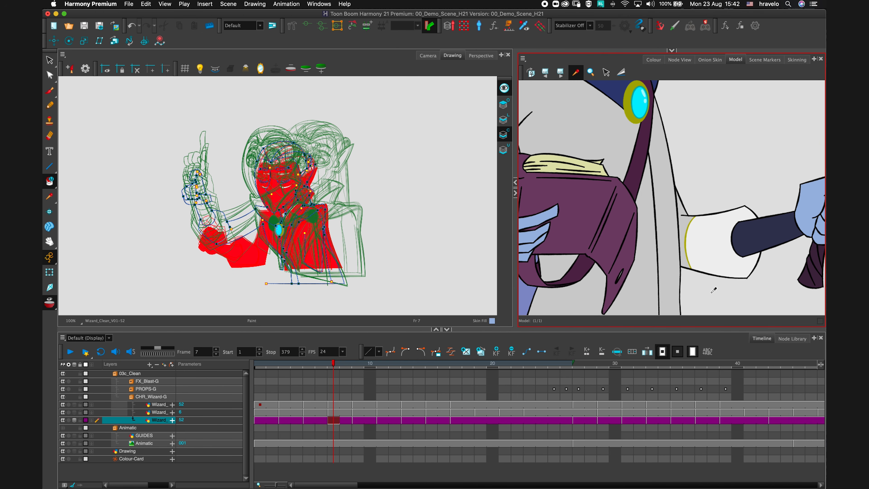
left_click_drag(633, 222, 680, 247)
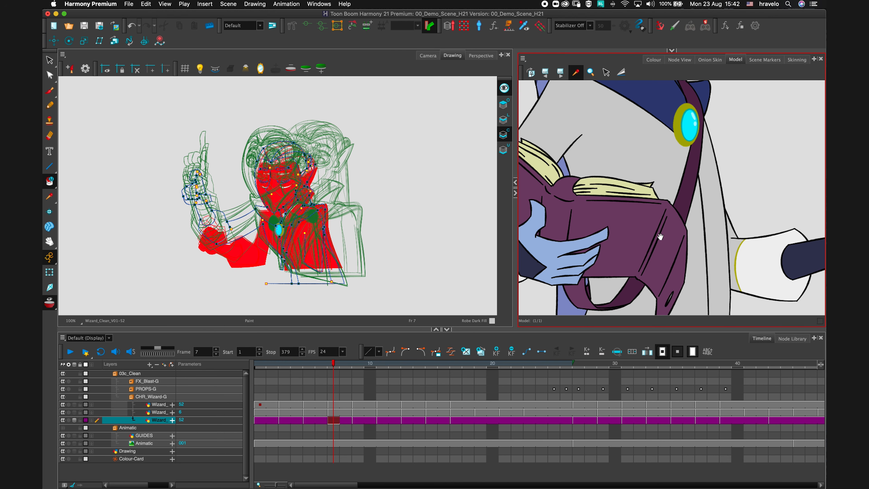
scroll(283, 257, "up", 5)
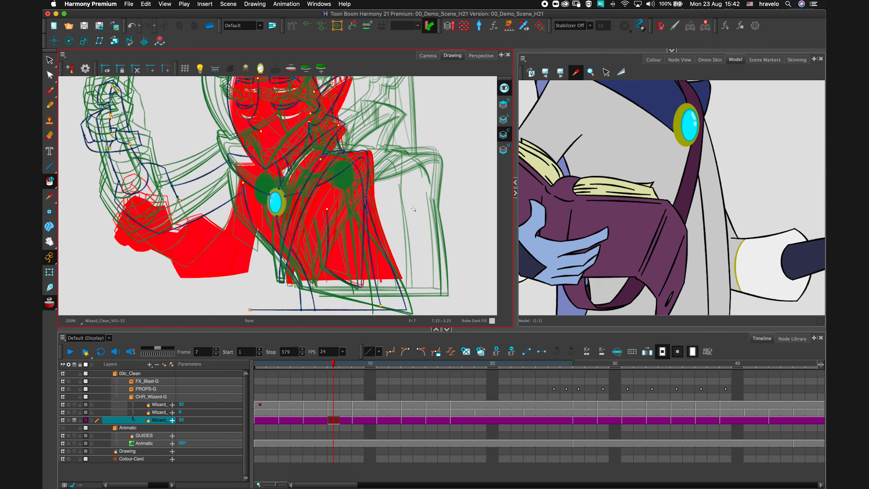
Enable the Paint tool's Apply to All Frames option.
left_click(671, 50)
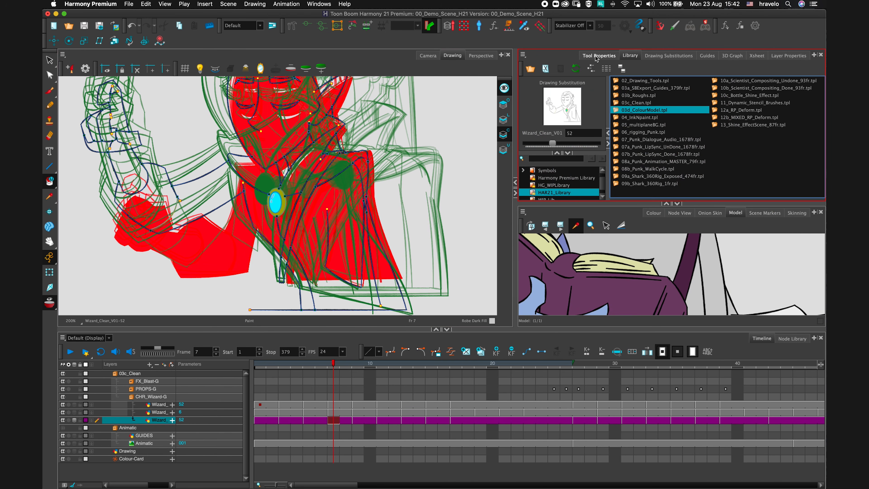
left_click(594, 56)
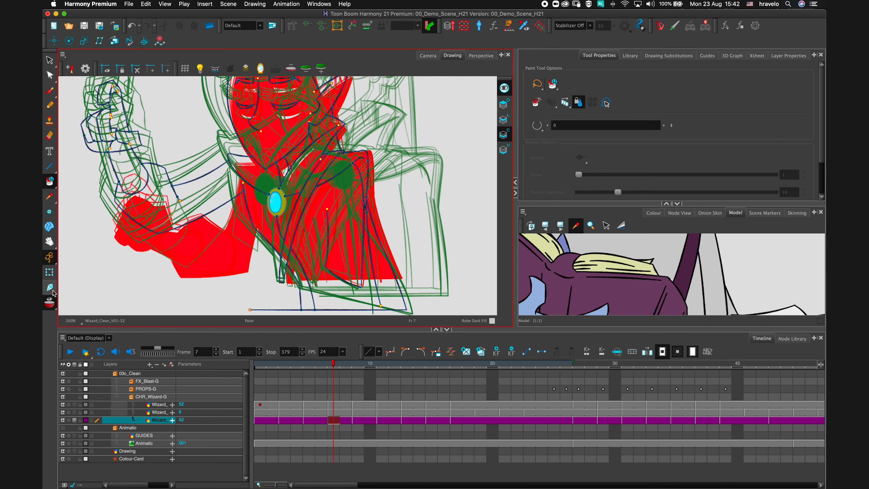
left_click(563, 106)
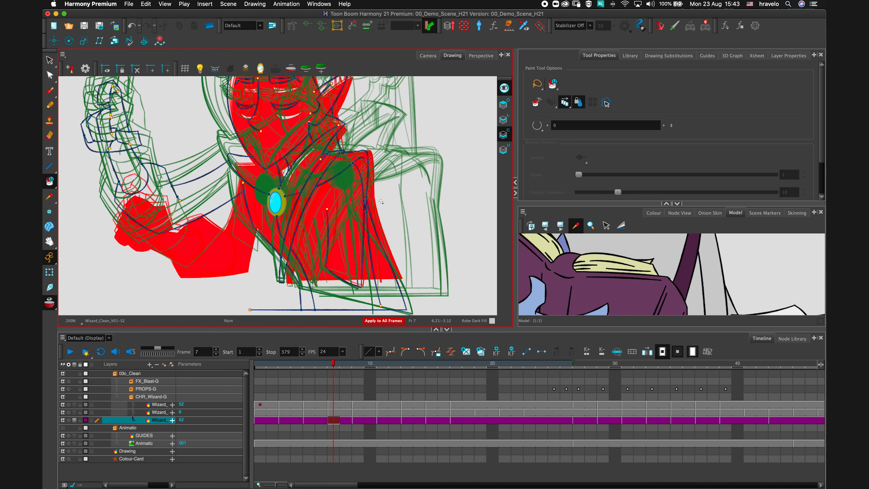
Paint the robe panel beneath the brooch with Robe Dark Fill across all frames.
left_click_drag(359, 262, 415, 195)
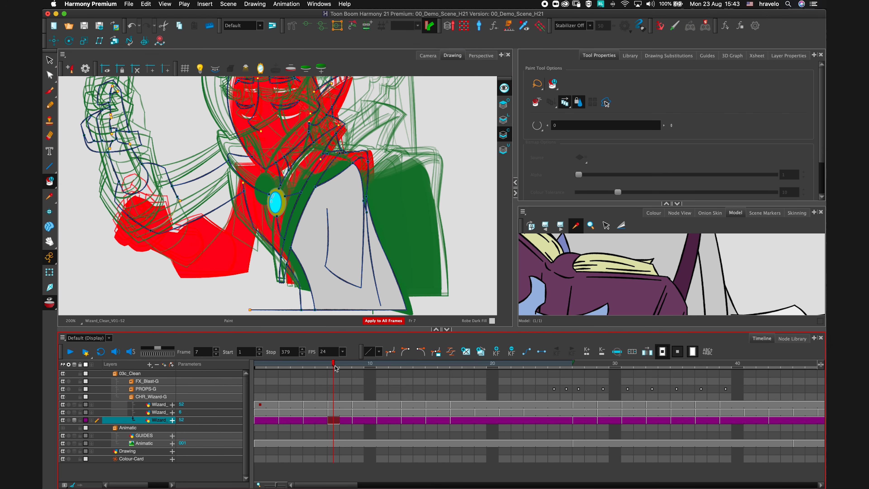
mouse_move(335, 368)
left_mouse_down()
mouse_move(708, 371)
mouse_move(663, 366)
left_mouse_up()
left_click_drag(622, 269, 617, 293)
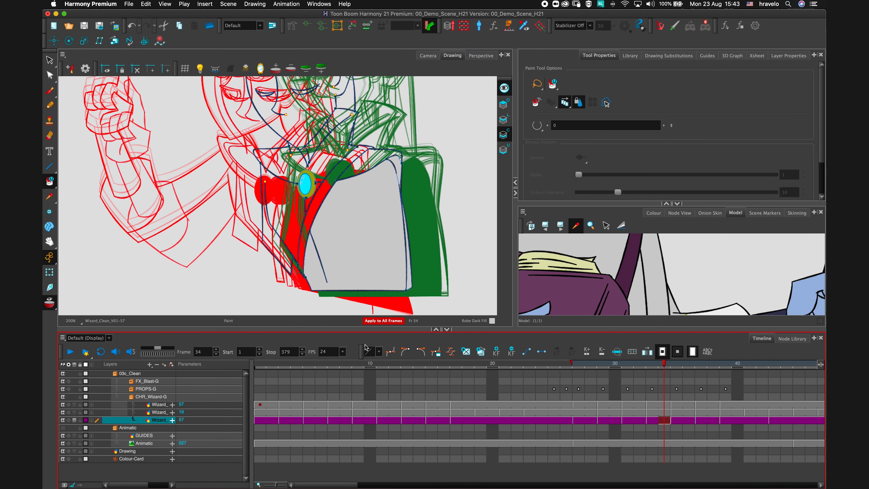
Paint the raised sleeve with Robe Dark Fill across all frames.
mouse_move(419, 363)
left_mouse_down()
mouse_move(343, 363)
mouse_move(399, 362)
left_mouse_up()
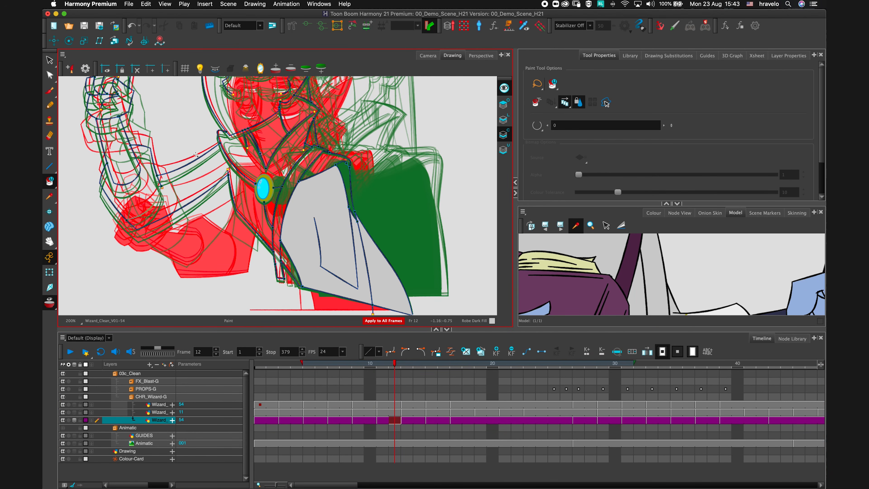
left_click_drag(193, 142, 256, 269)
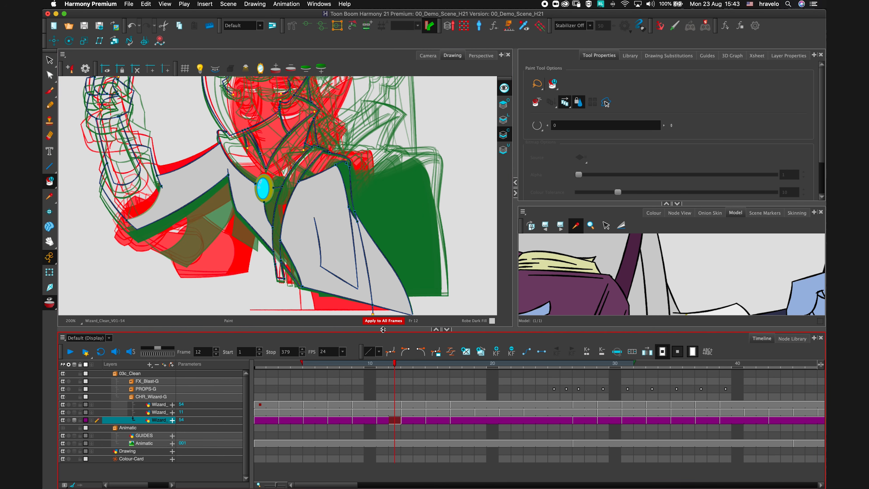
mouse_move(421, 366)
left_mouse_down()
mouse_move(327, 362)
mouse_move(528, 365)
left_mouse_up()
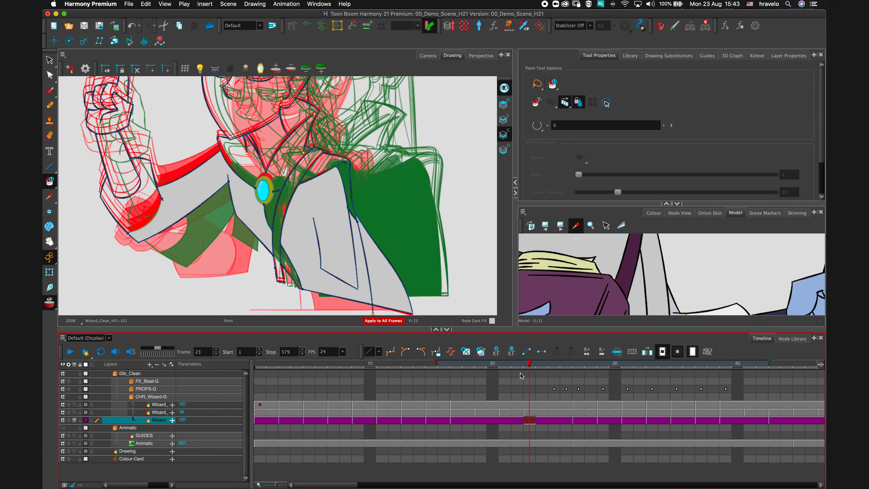
Turn off onion skin to view the painted frame.
left_click(49, 303)
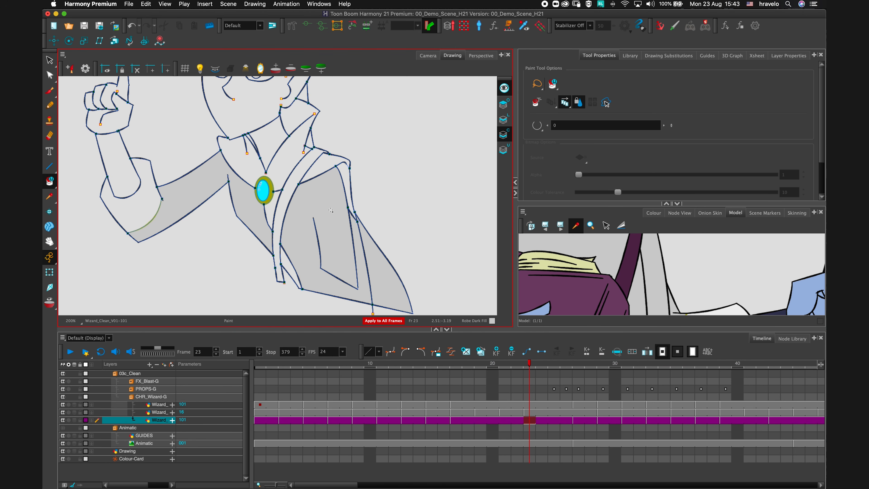
key("1")
key("1")
key("1")
key("1")
Import the 04_InkNpaint template from the library into the empty scene.
left_click_drag(351, 197, 331, 218)
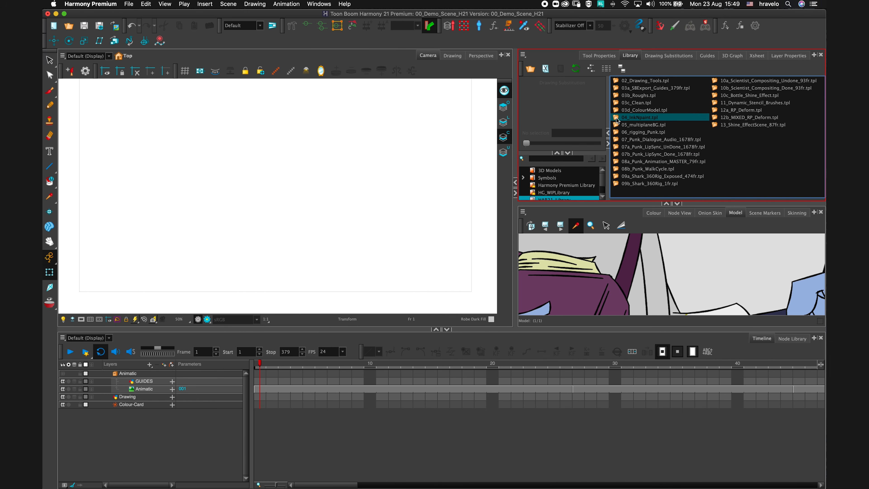
left_click_drag(616, 118, 273, 183)
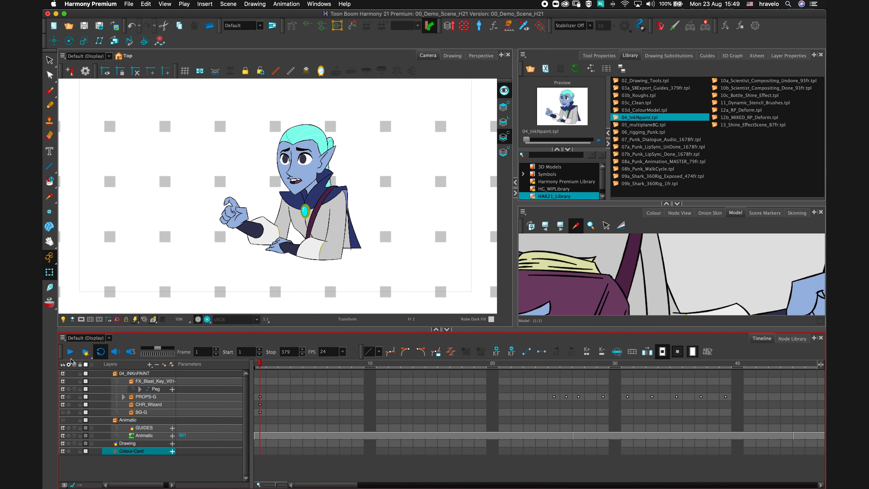
Play back the imported scene, then set the playback stop frame to 41.
left_click(70, 356)
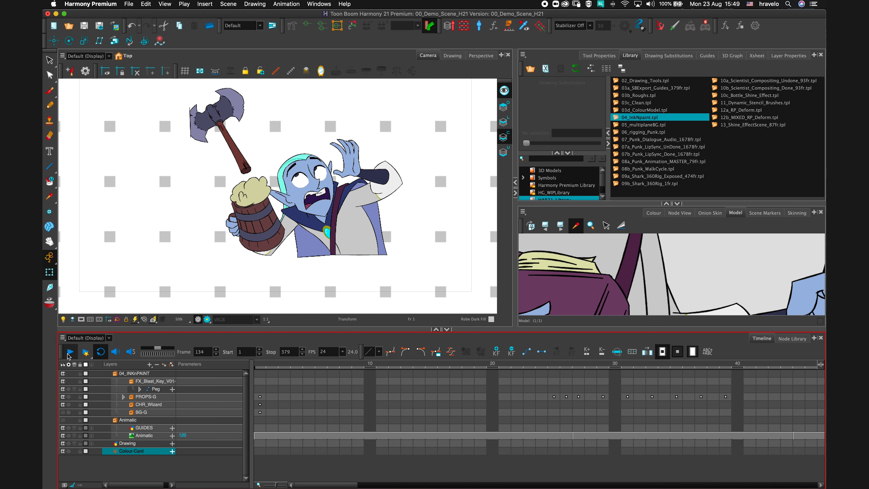
left_click(70, 352)
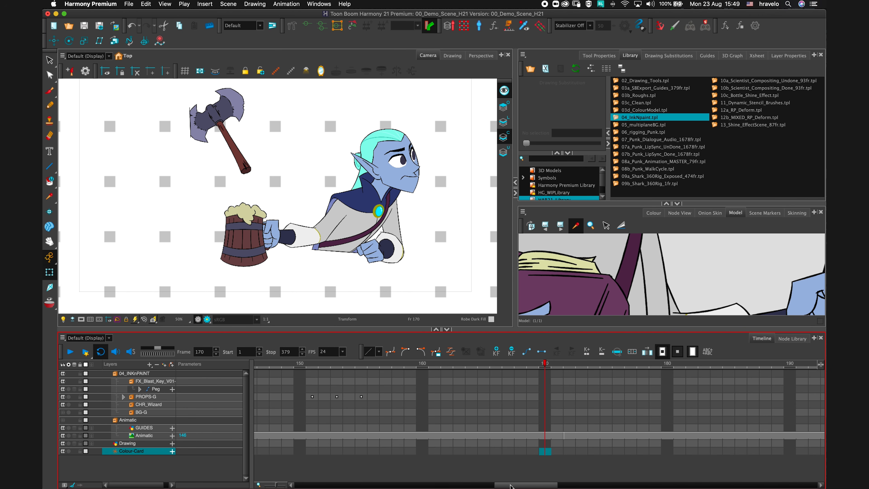
left_click(258, 372)
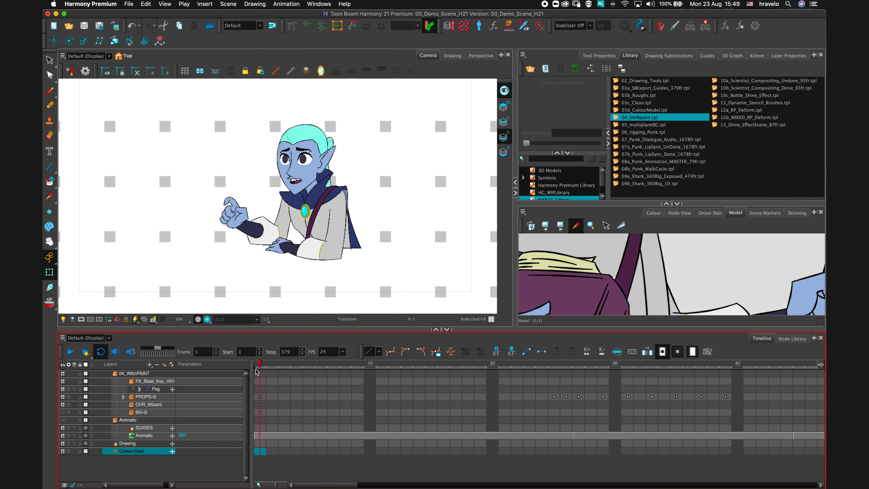
left_click(226, 243)
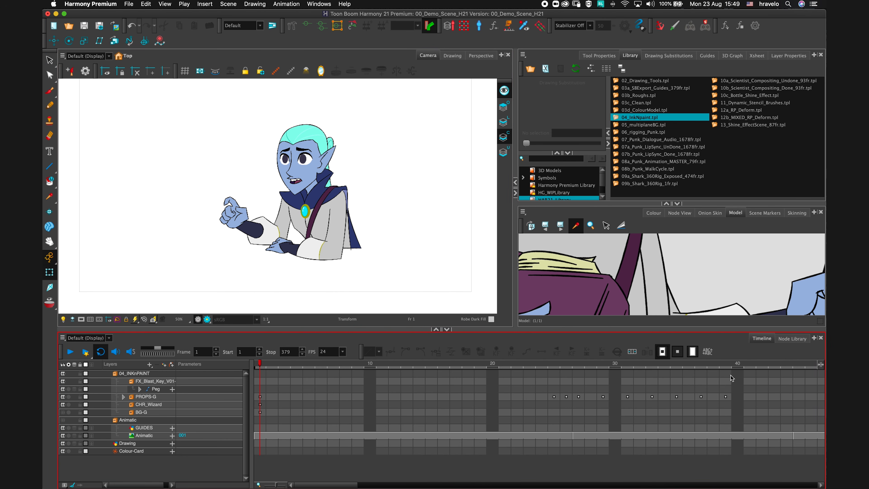
left_click(752, 366)
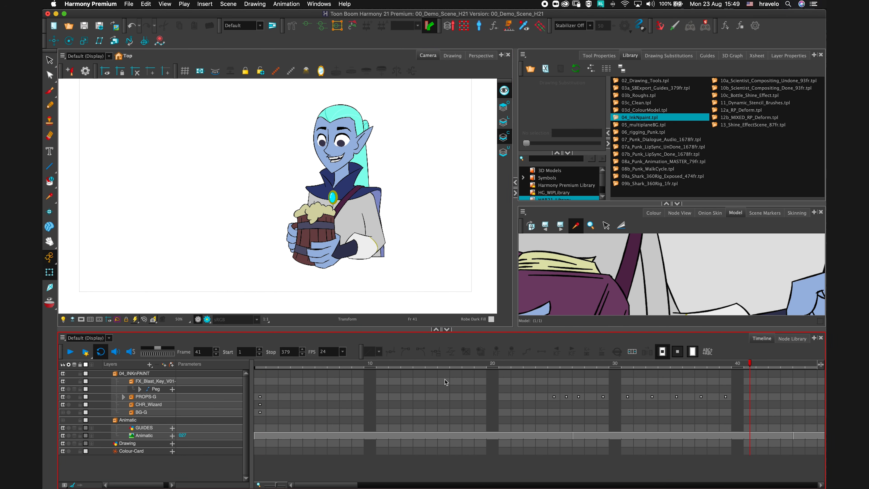
left_click(268, 352)
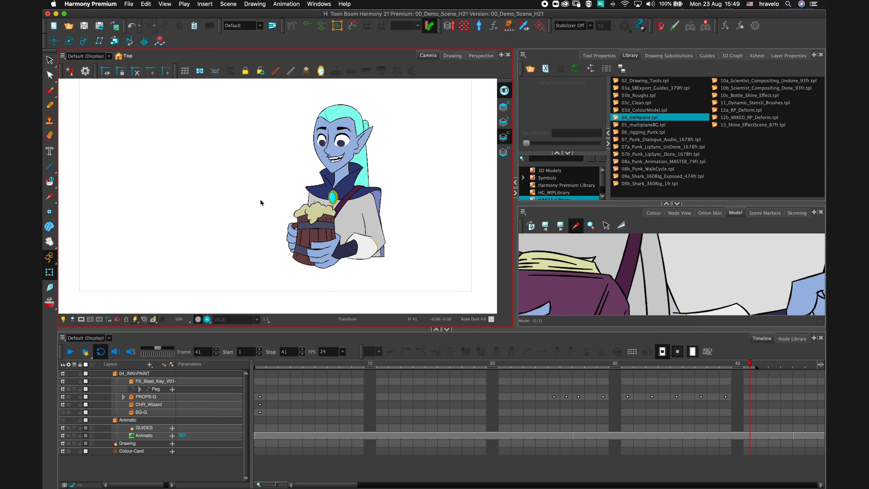
Open the Colour view and enlarge it to show the scene palettes and colours.
left_click(654, 212)
left_click_drag(694, 204, 695, 166)
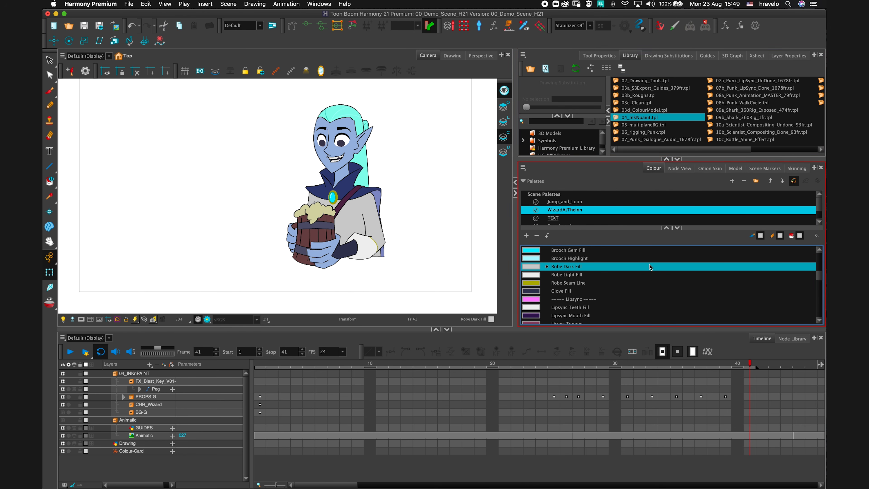
Stop playback and sample the wizard's cape colour with the Colour Eyedropper to select its swatch.
left_click(69, 351)
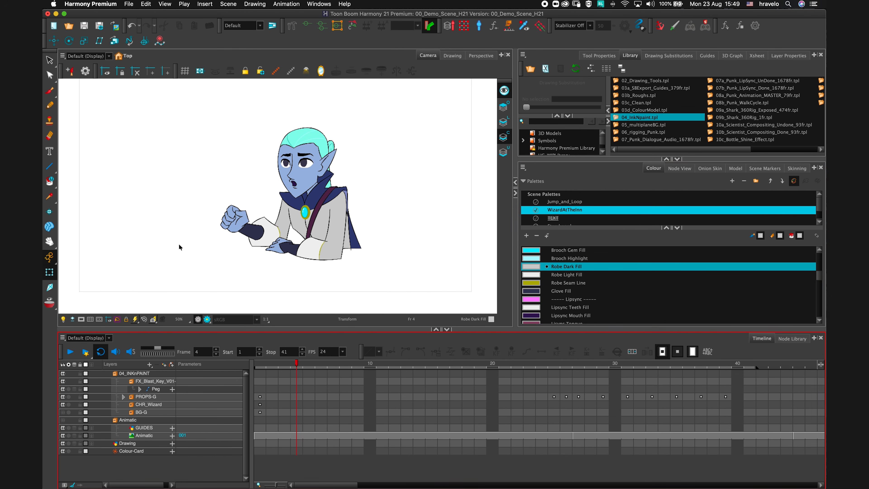
left_click(50, 196)
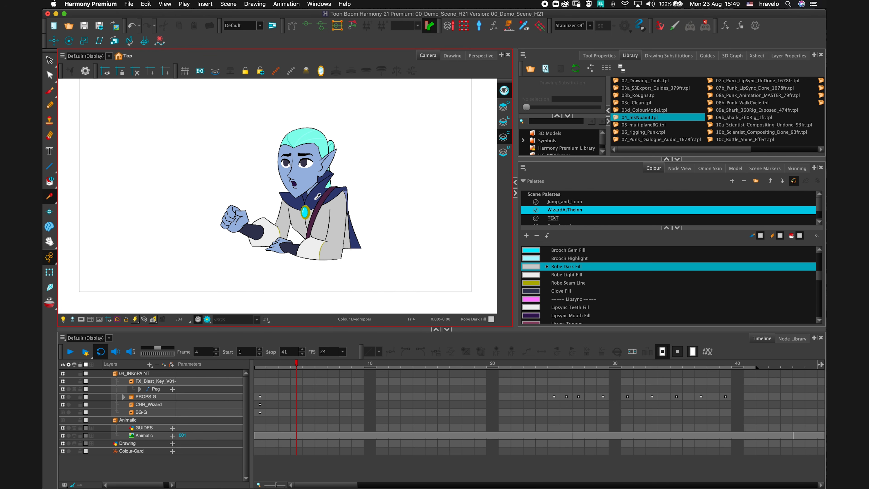
left_click(313, 207)
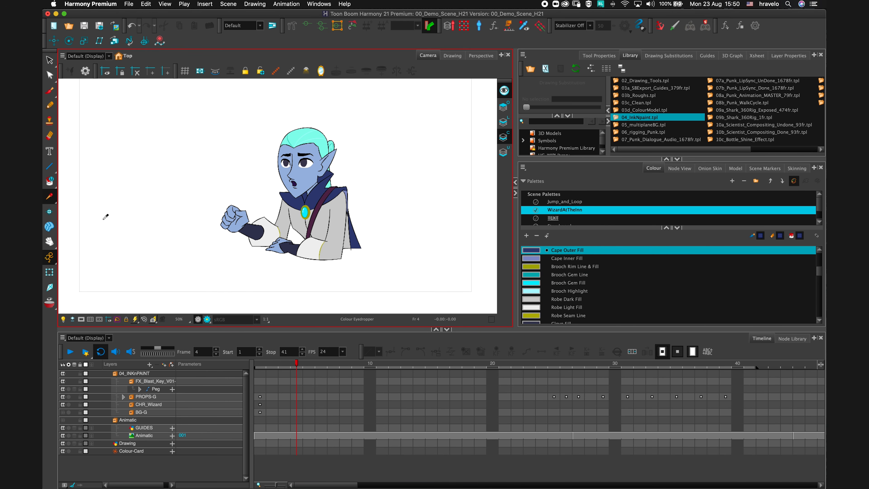
Restart playback and recolour the Cape Outer Fill swatch to green (R 51, G 187, B 19) in the Colour Picker.
left_click(70, 351)
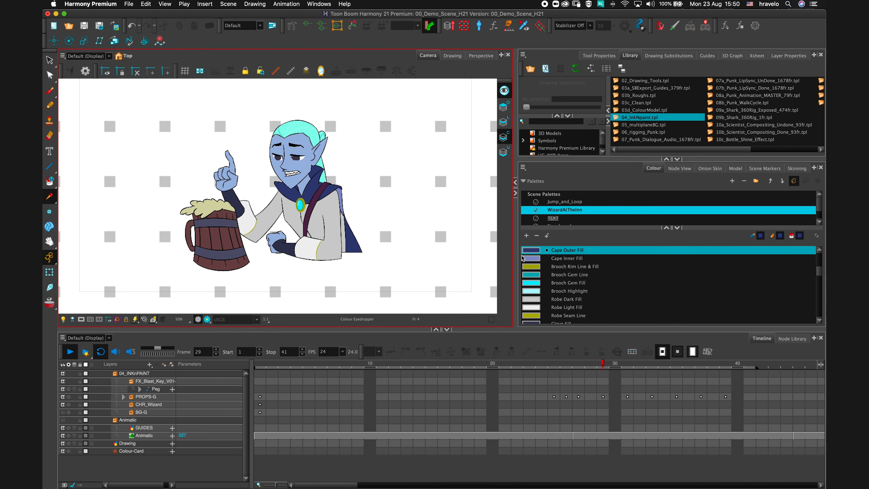
double_click(530, 250)
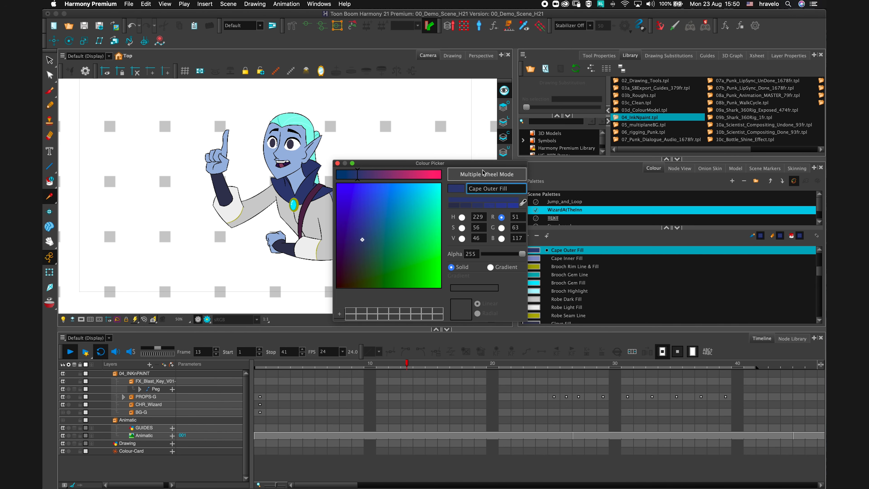
left_click_drag(487, 168, 657, 161)
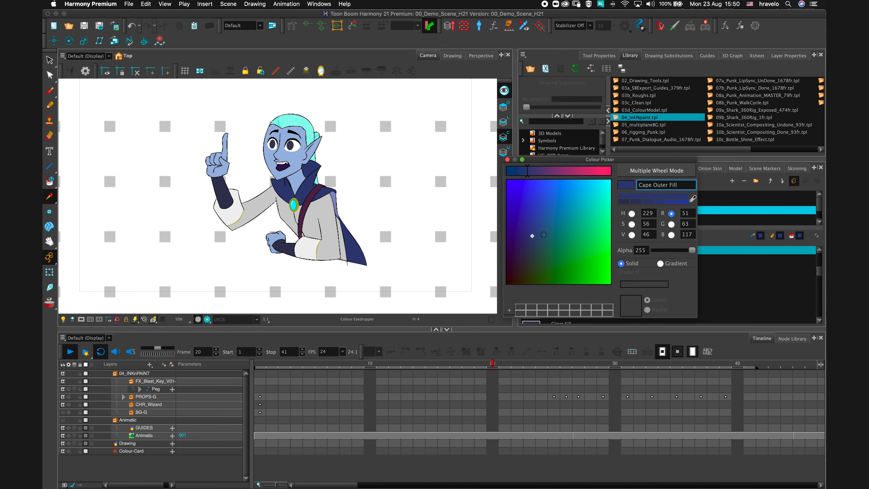
mouse_move(549, 233)
left_mouse_down()
mouse_move(572, 242)
mouse_move(589, 226)
mouse_move(586, 205)
mouse_move(558, 185)
mouse_move(578, 205)
mouse_move(583, 276)
left_mouse_up()
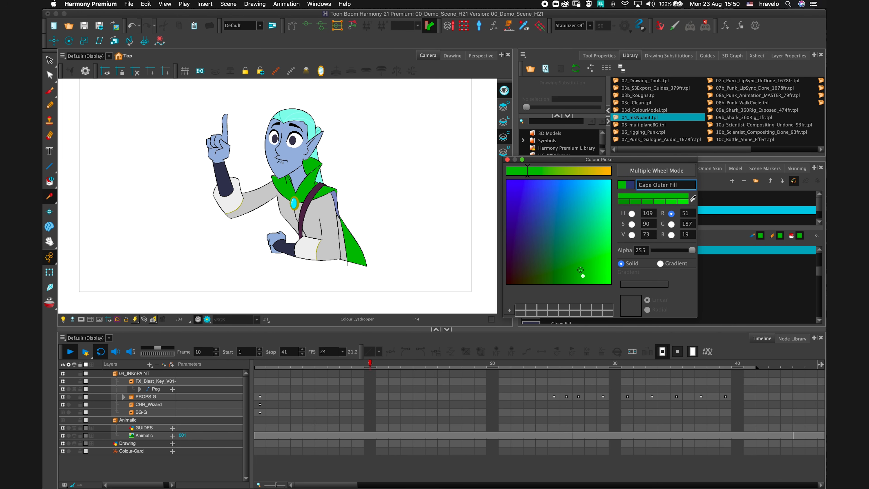
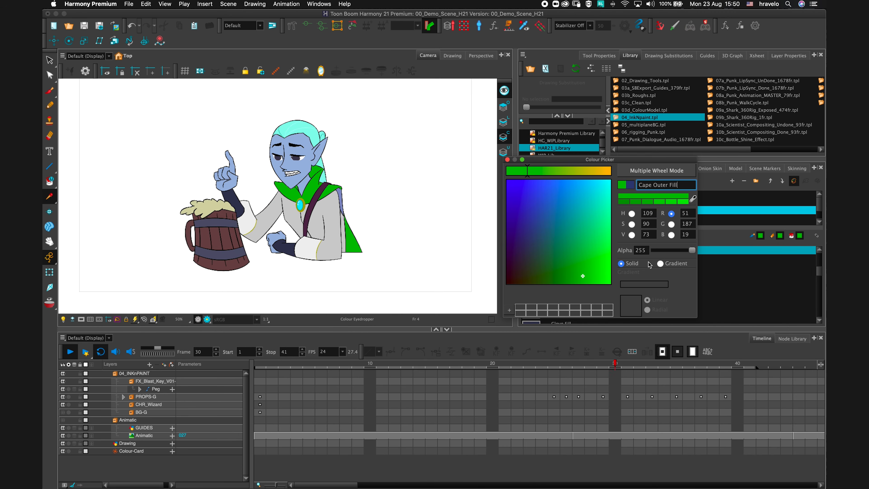
Switch the Cape Outer Fill to a gradient and pick a teal-green gradient colour, then close the Colour Picker.
left_click(659, 263)
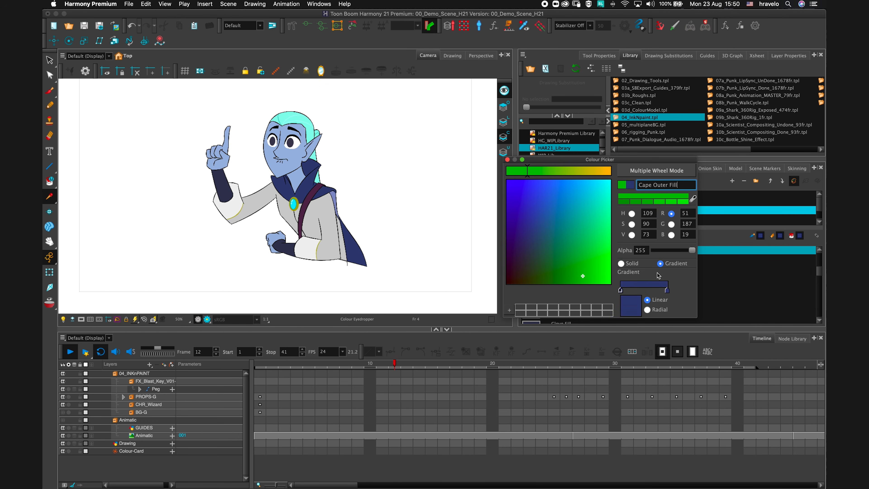
left_click(667, 290)
mouse_move(587, 245)
left_mouse_down()
mouse_move(583, 232)
mouse_move(574, 236)
left_mouse_up()
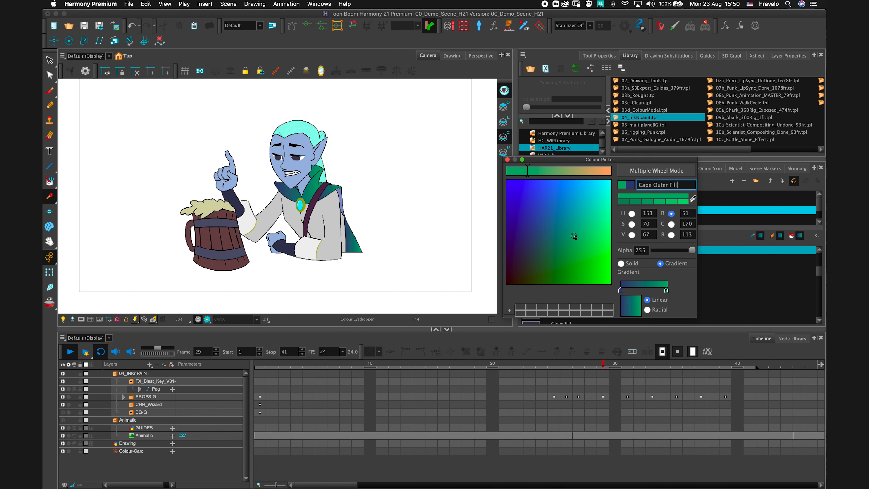
left_click(506, 160)
Undo the cape recolouring, select the Cape Outer Fill swatch and return to frame 1.
left_click(72, 355)
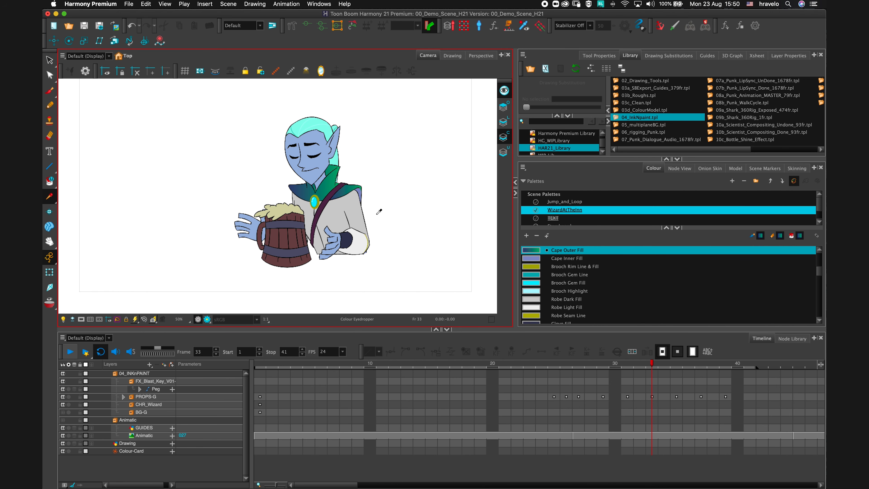
key("super+z")
left_click(612, 241)
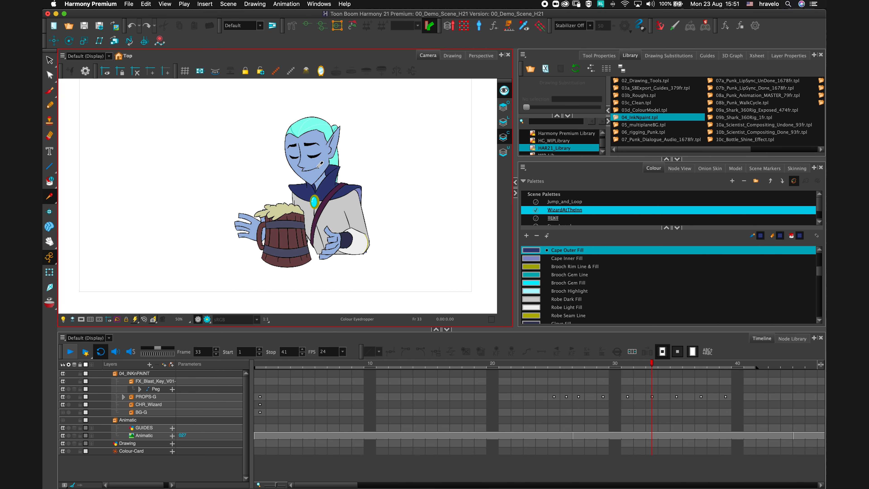
left_click(566, 252)
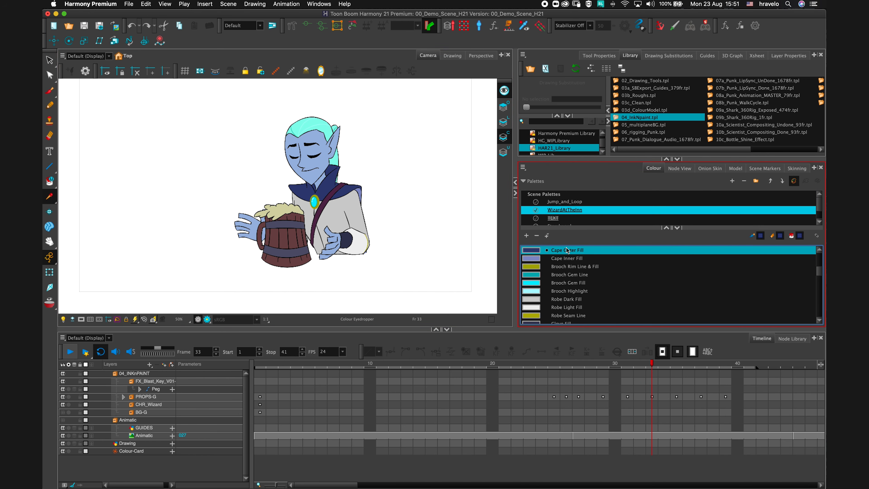
left_click_drag(272, 365, 250, 362)
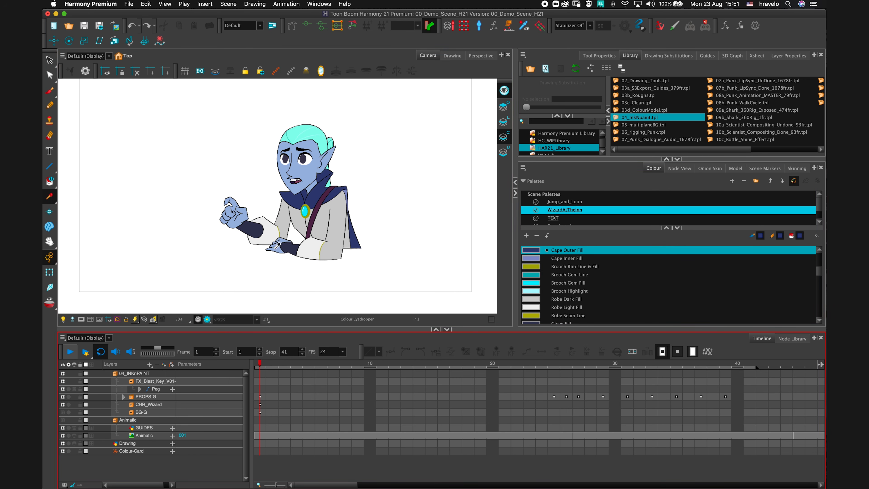
Clone the WizardAtTheInn palette as WizardAtTheInn--night.
right_click(566, 215)
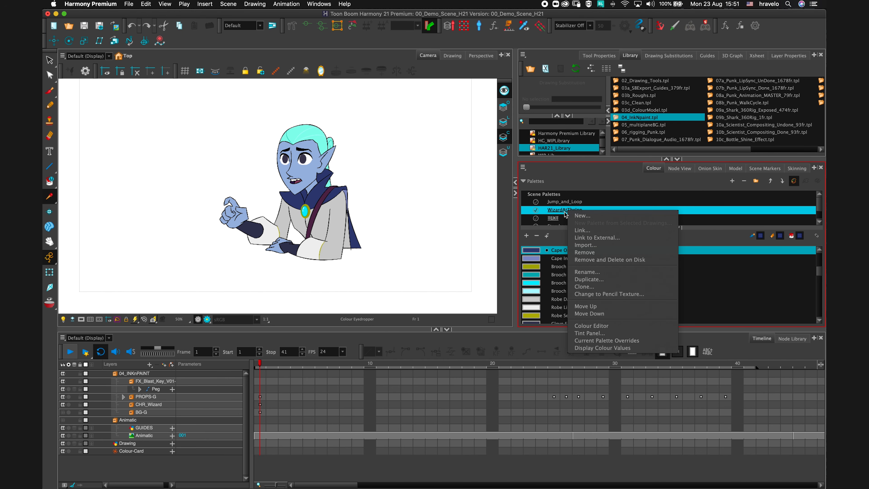
left_click(601, 288)
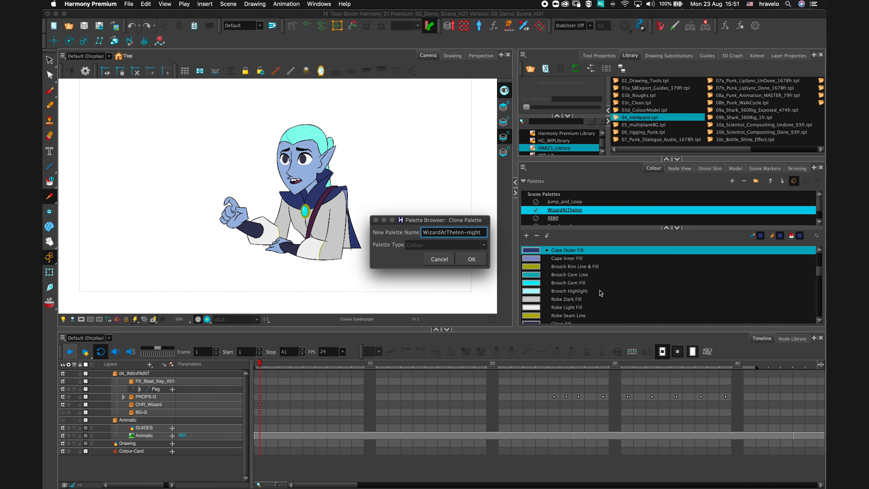
key("Return")
Open the Tint Panel for the cloned palette and select the wizard colours from Hair Fill to Glove Fill.
right_click(567, 216)
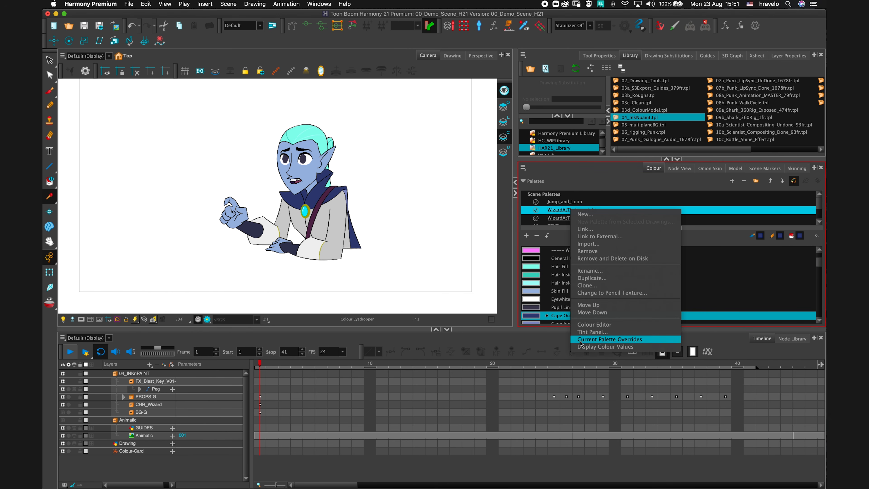
left_click(592, 331)
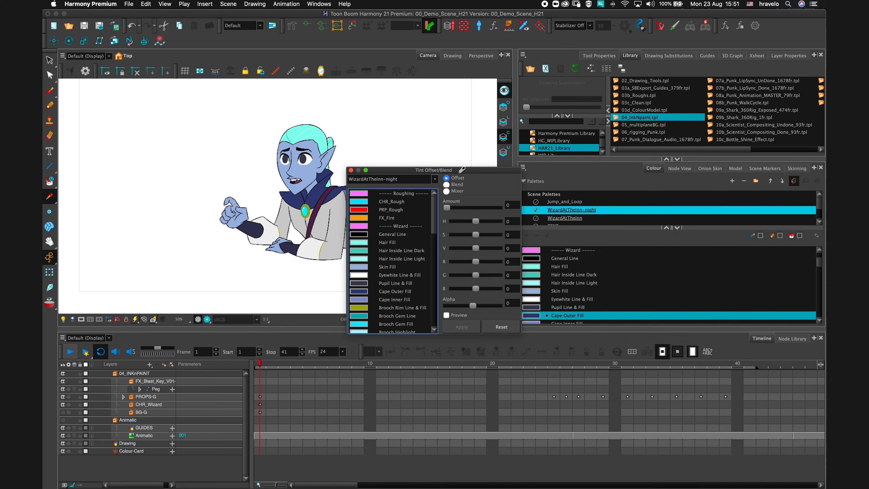
left_click_drag(492, 172, 586, 136)
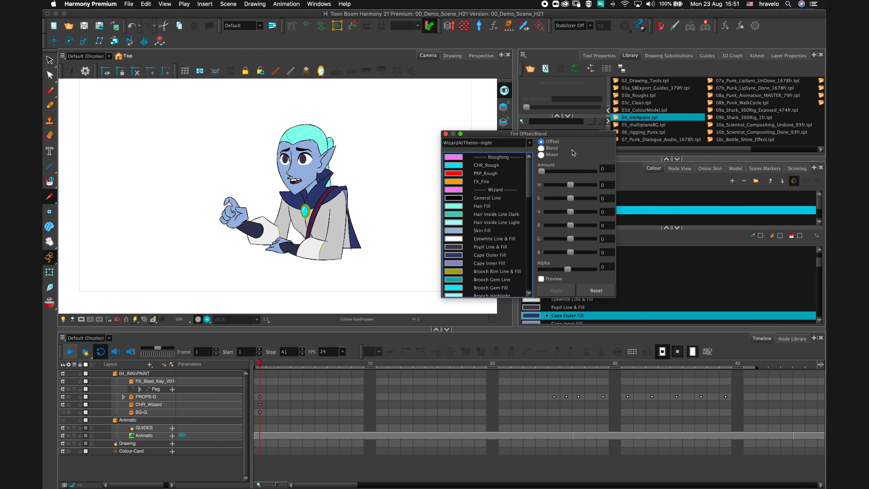
left_click(500, 199)
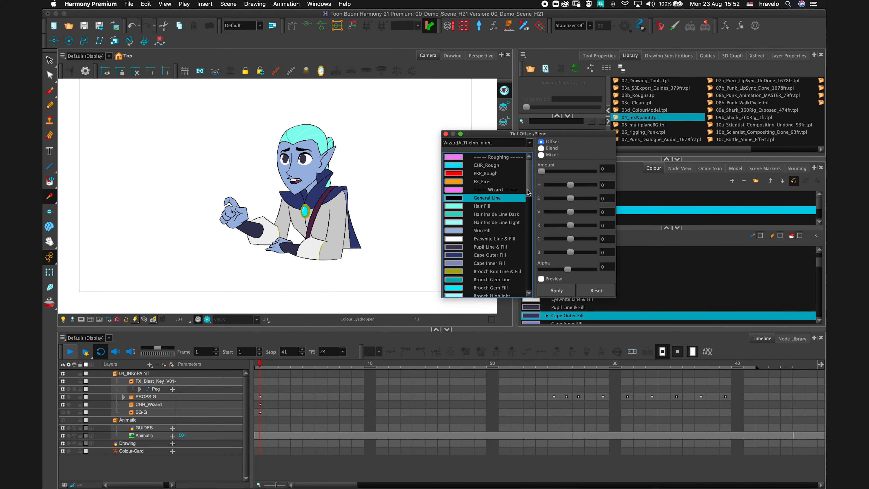
scroll(492, 234, "down", 4)
left_click(492, 232, "shift")
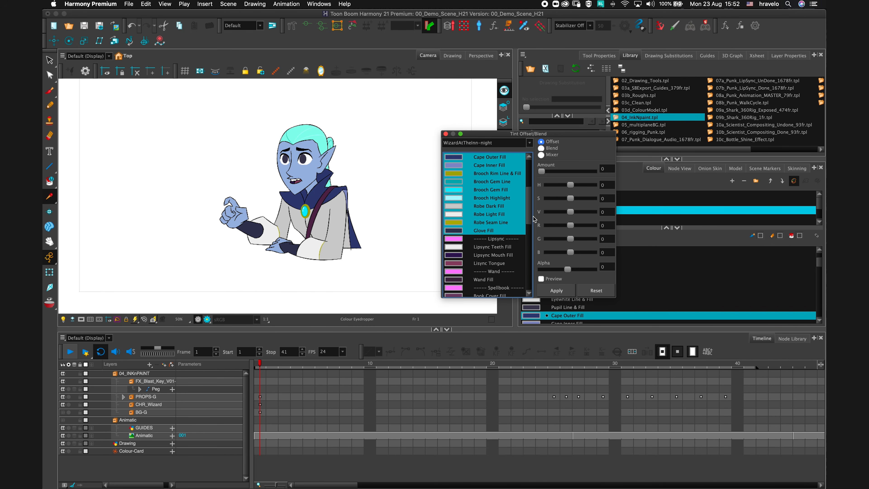
left_click(529, 215)
scroll(496, 227, "up", 4)
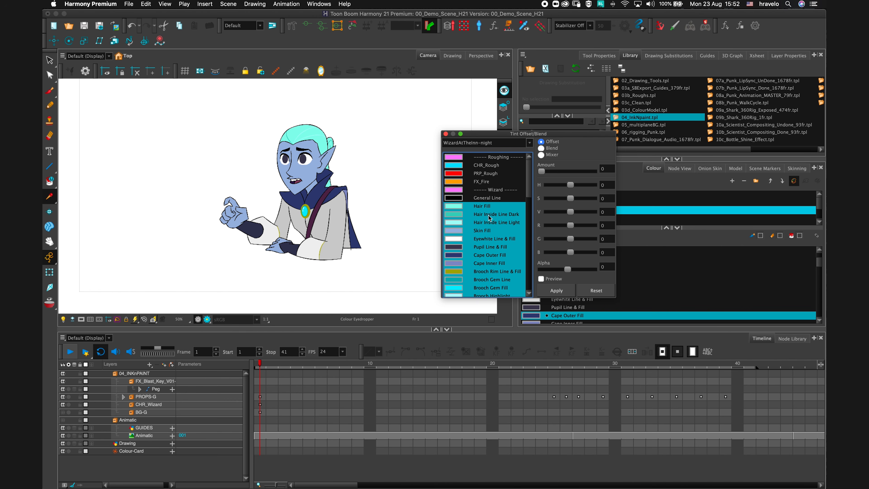
Enable Preview, choose Blend and tint the selected colours dark blue (Amount 41, H 219, S 100, V 45), then apply and close.
left_click(541, 278)
left_click(540, 149)
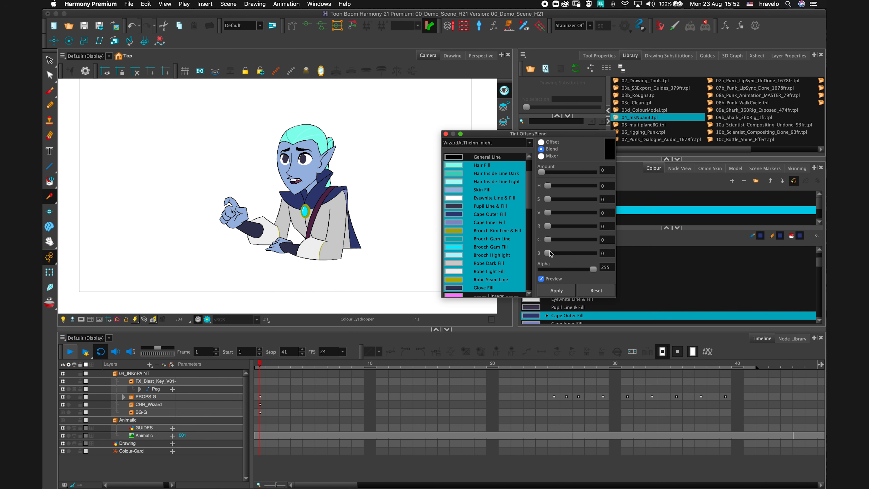
mouse_move(548, 255)
left_mouse_down()
mouse_move(560, 255)
mouse_move(554, 240)
left_mouse_up()
left_click_drag(542, 172, 559, 174)
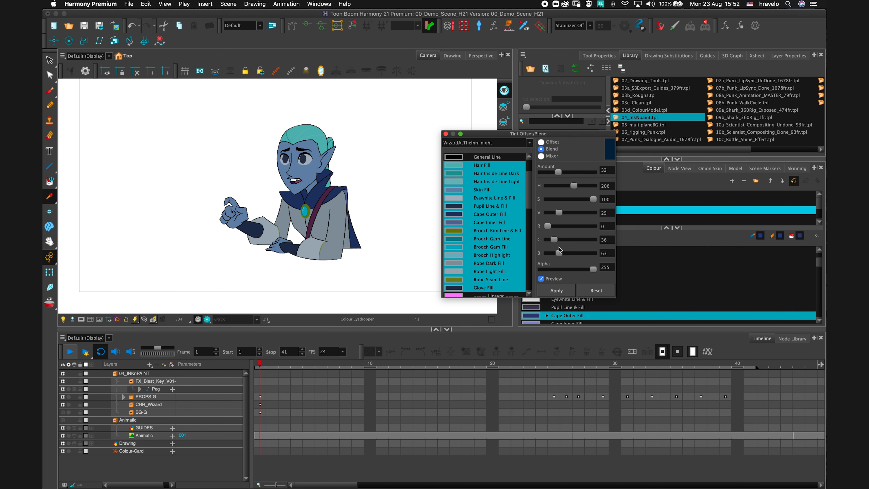
mouse_move(555, 240)
left_mouse_down()
mouse_move(568, 254)
mouse_move(554, 240)
left_mouse_up()
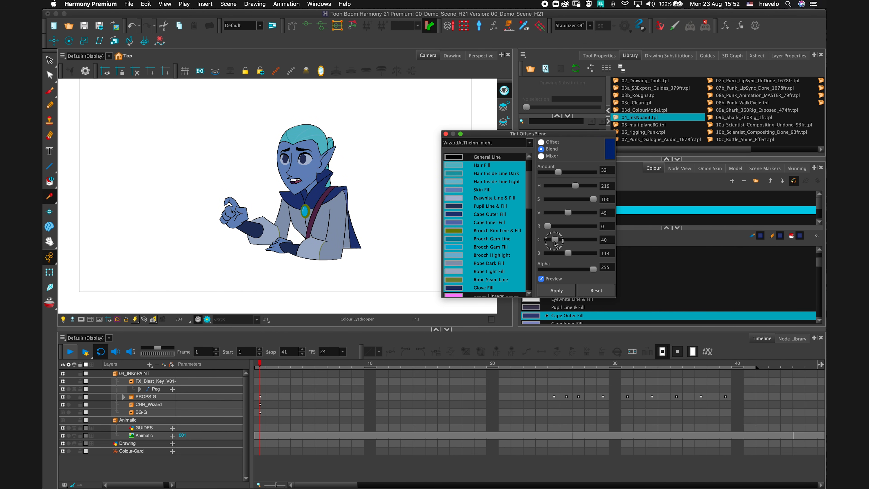
left_click_drag(560, 174, 563, 172)
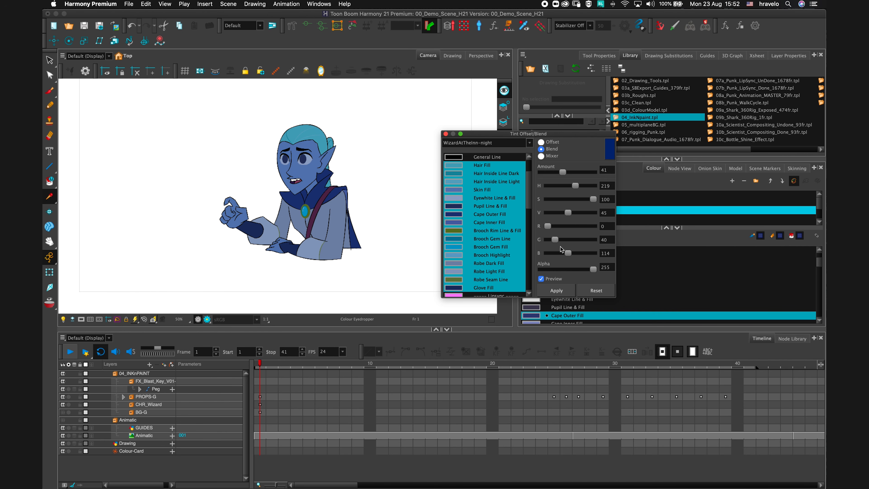
left_click_drag(554, 239, 555, 242)
left_click(556, 290)
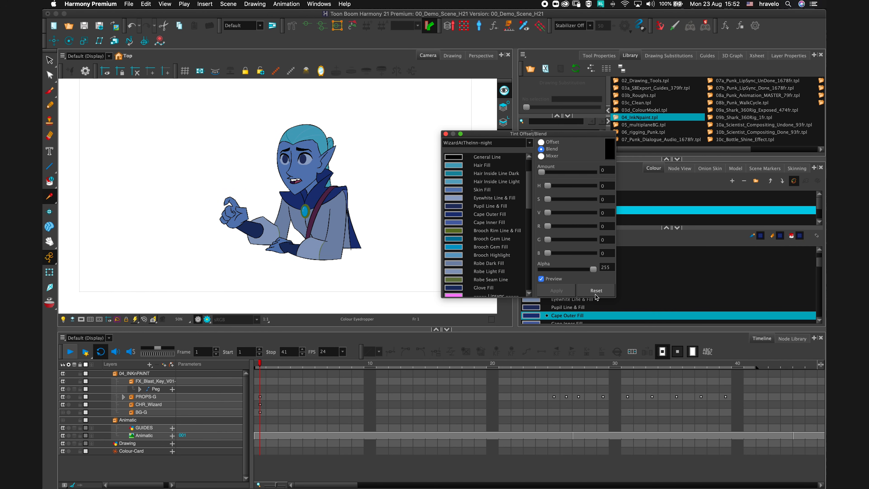
left_click(445, 134)
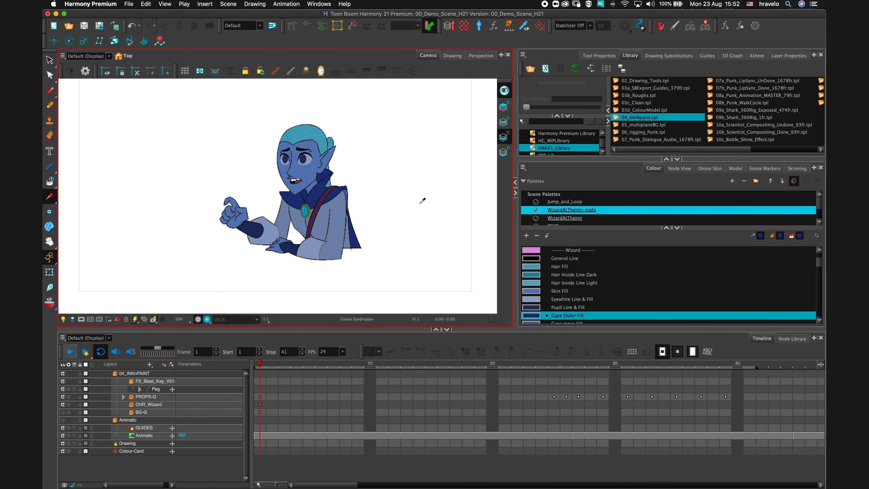
Move the WizardAtTheInn--night palette down and up in the scene palette list to switch between night and day colours.
left_click(762, 205)
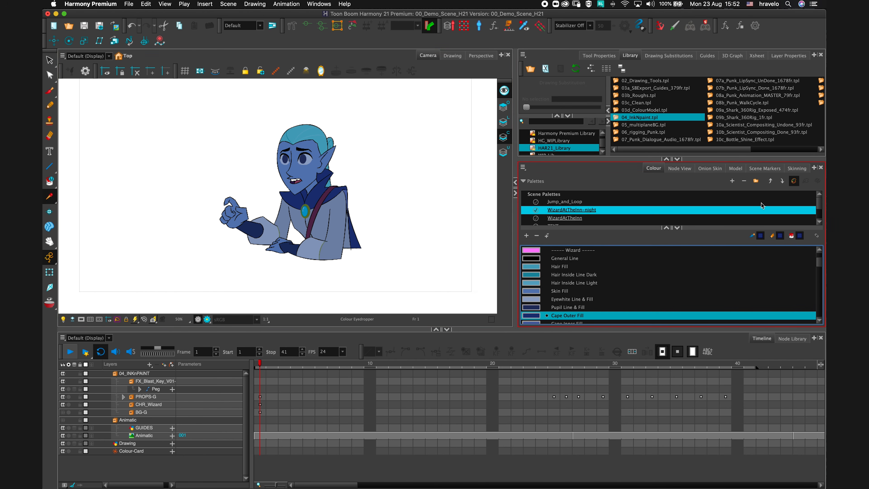
left_click(782, 182)
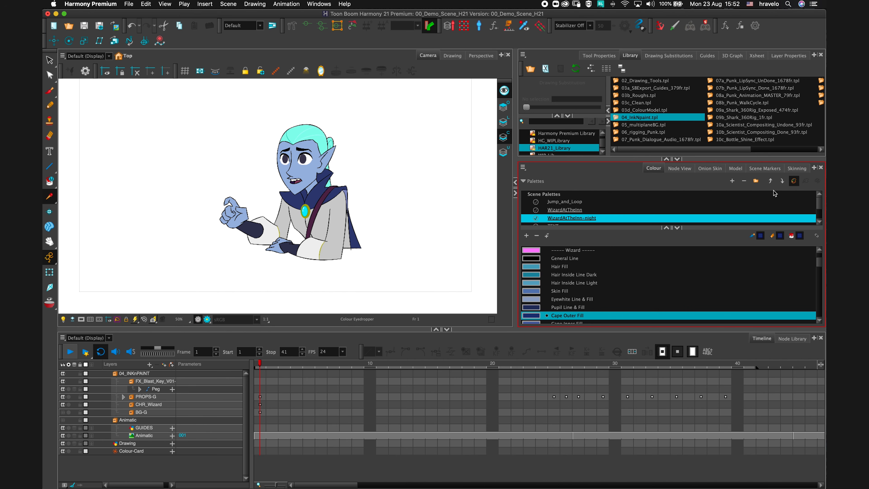
left_click(770, 181)
left_click(780, 183)
left_click(770, 181)
left_click(781, 181)
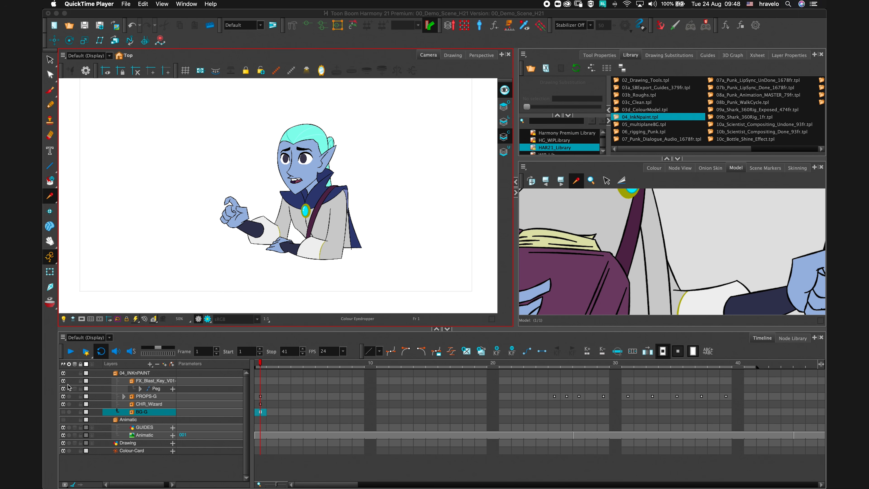
Hide the 04_INKnPAINT layer group and show the Animatic storyboard layer.
left_click(64, 374)
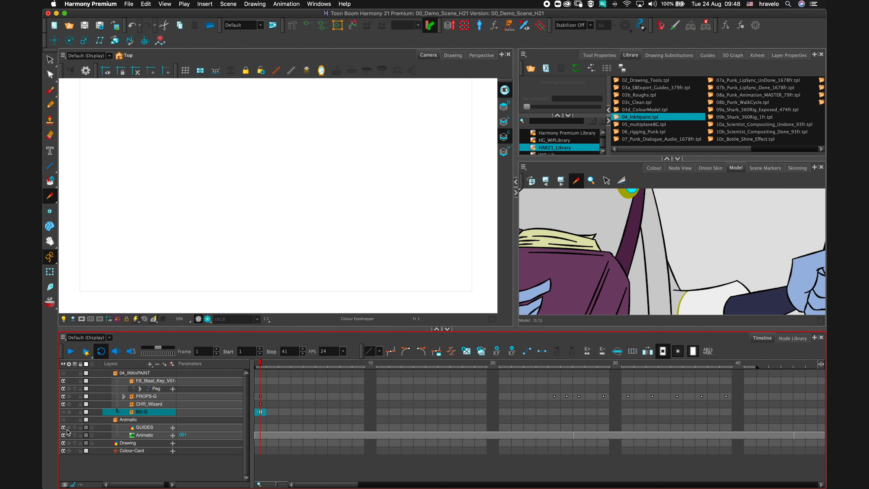
left_click(63, 422)
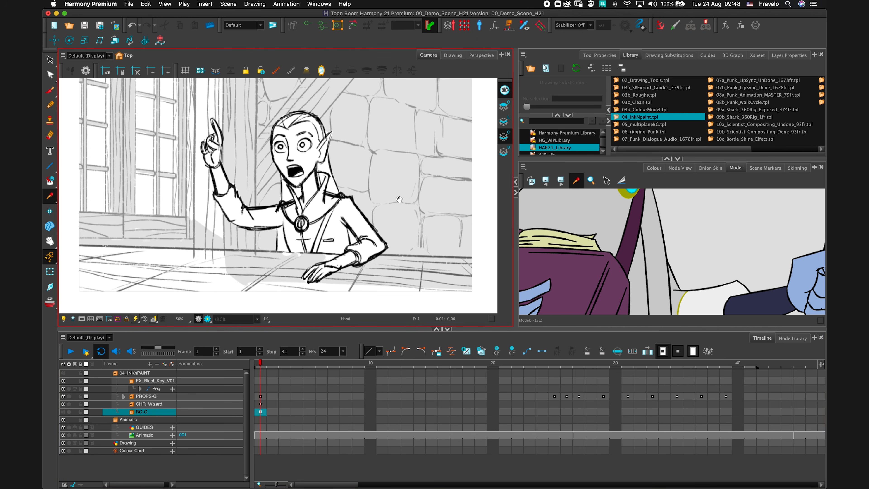
mouse_move(402, 192)
left_mouse_down()
mouse_move(395, 209)
mouse_move(380, 208)
left_mouse_up()
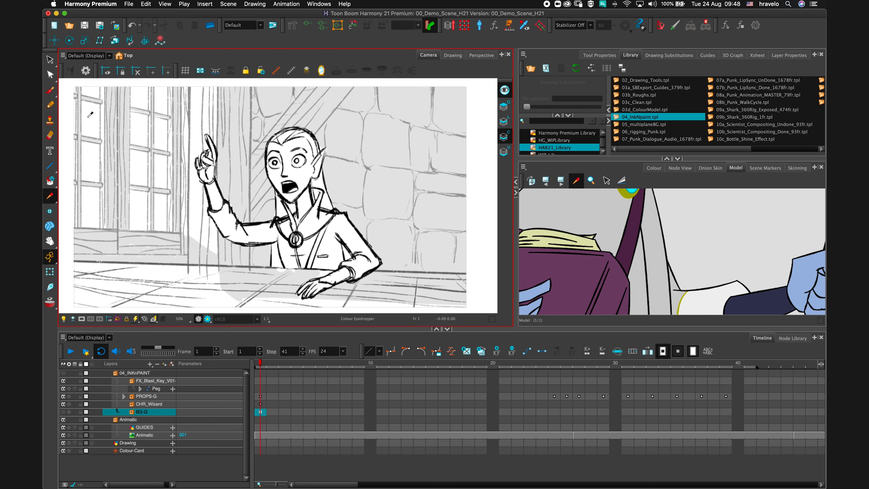
Select the Pencil tool and activate the 2-Point_Table_Perspective guide in the Guides view.
left_click(49, 104)
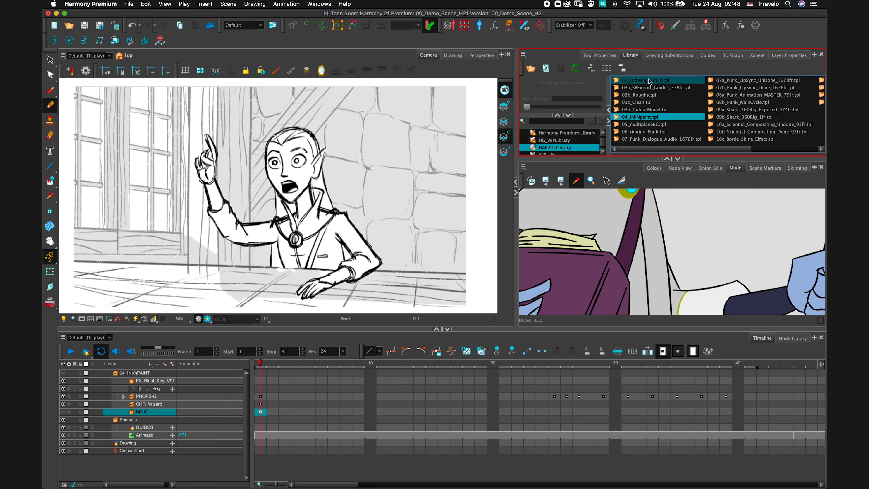
left_click(706, 56)
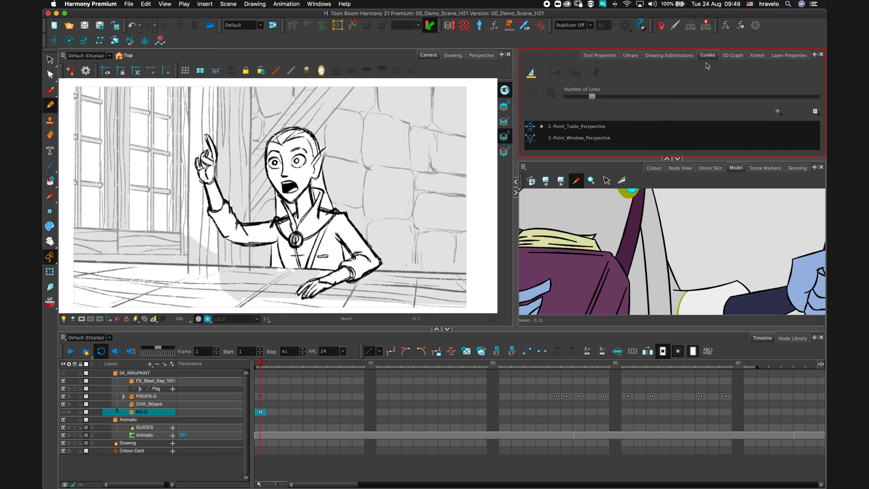
left_click(677, 159)
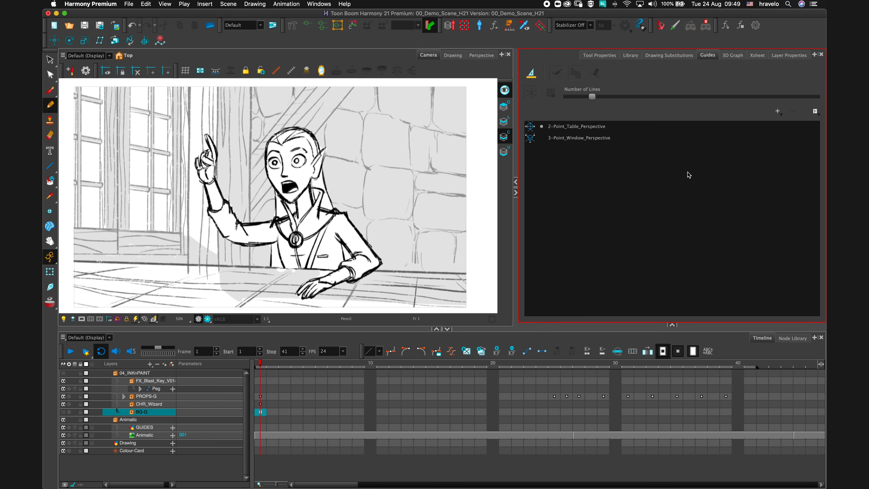
left_click(778, 112)
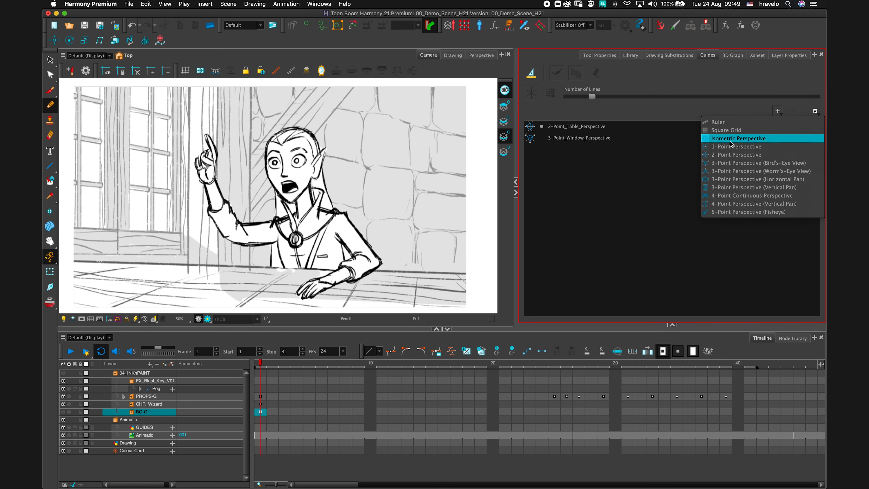
left_click(566, 138)
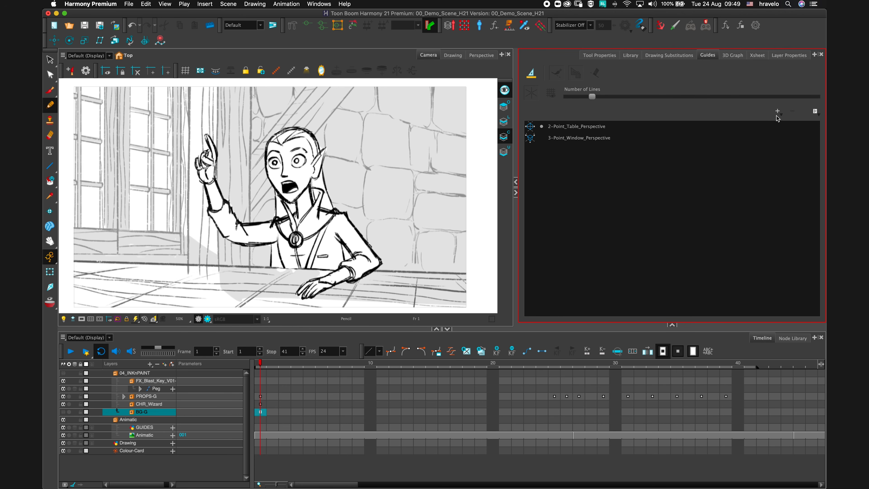
left_click(563, 129)
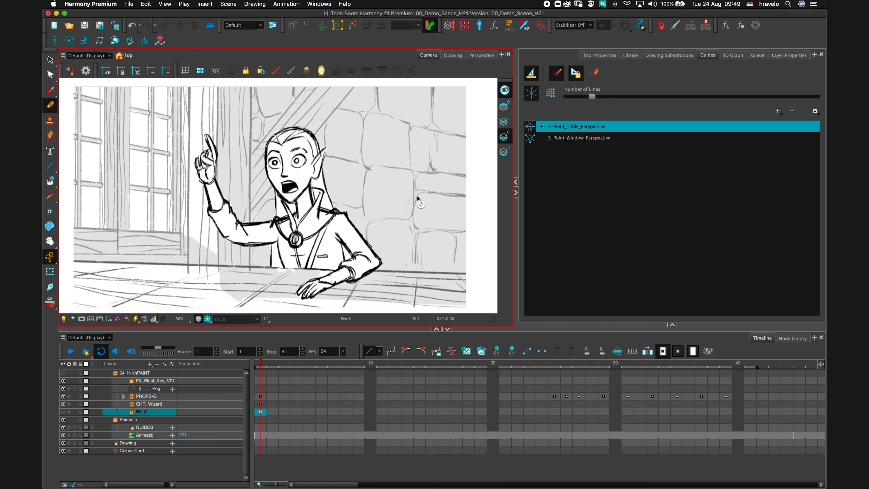
Enable the light table and draw a straight perspective line along the table guide on the GUIDES layer at frame 1.
left_click(256, 428)
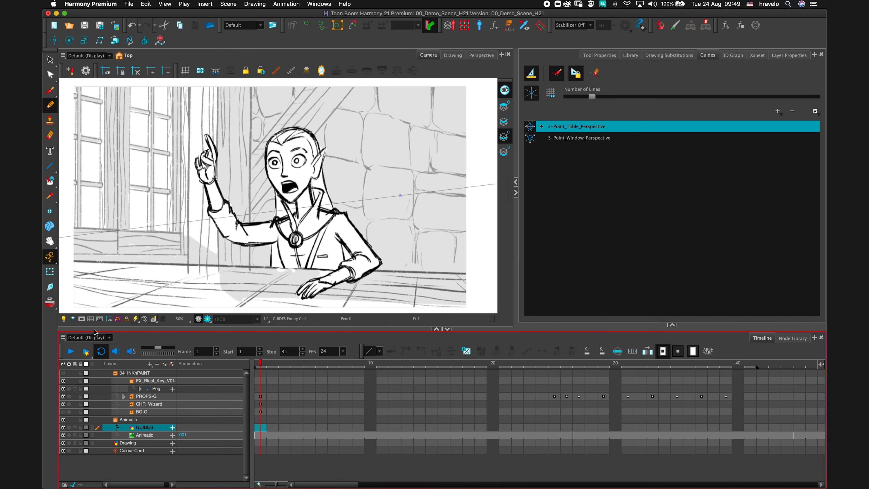
left_click(64, 318)
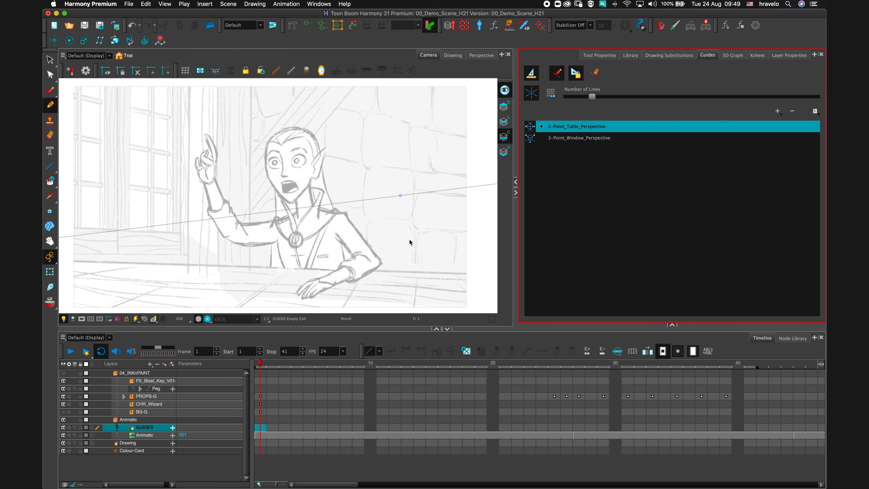
key("1")
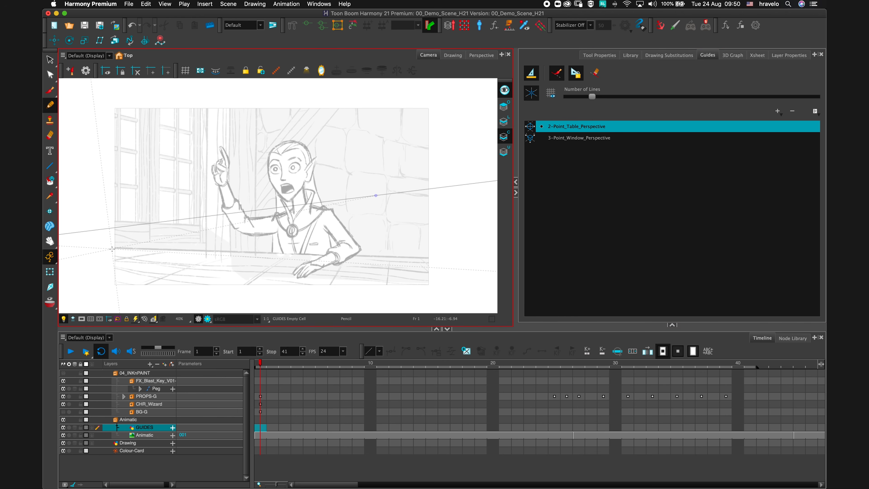
left_click_drag(109, 248, 455, 257)
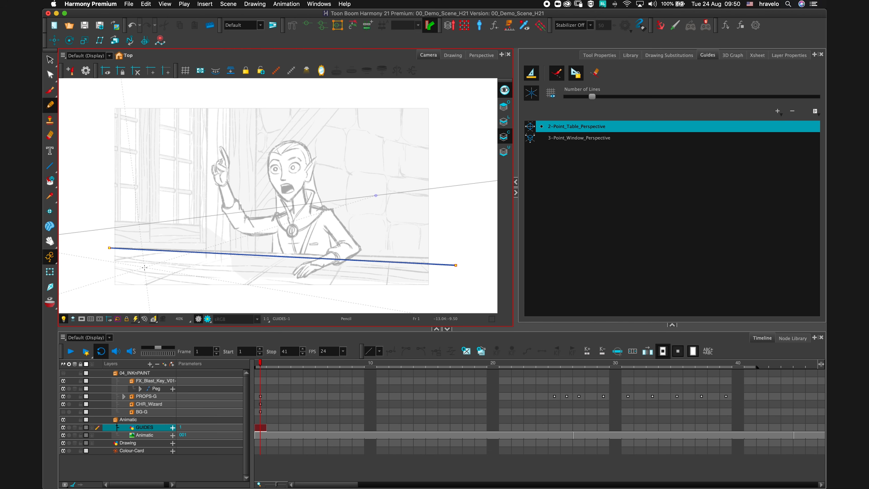
Undo the last line and redraw the table edge plus several receding plank lines along the 2-Point_Table_Perspective guide.
key("super+z")
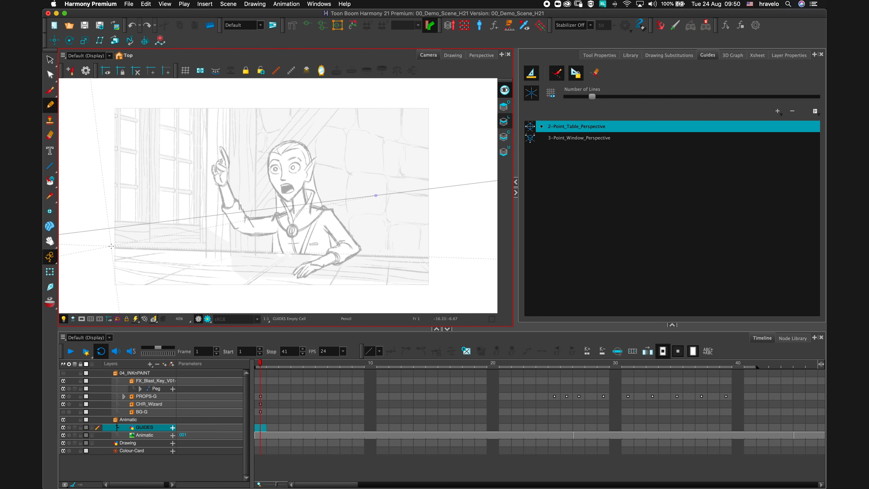
left_click_drag(186, 254, 448, 262)
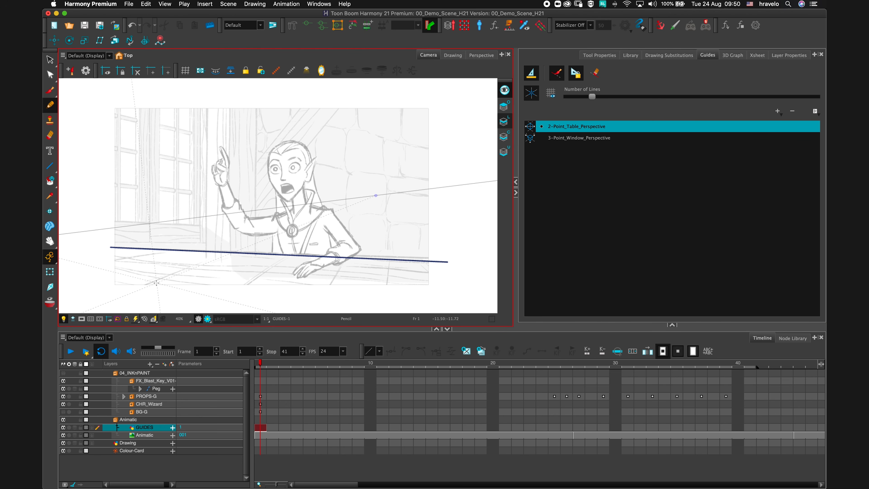
left_click_drag(249, 285, 287, 259)
left_click_drag(331, 285, 340, 267)
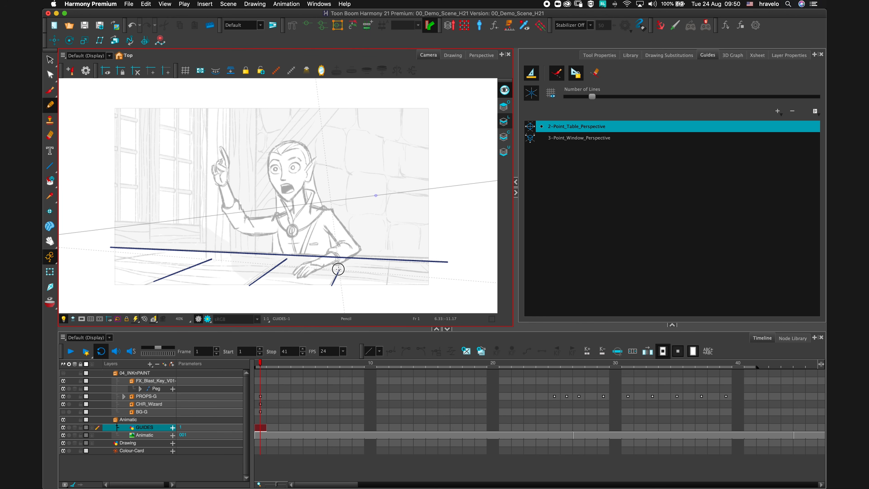
left_click_drag(387, 283, 386, 262)
left_click_drag(117, 259, 148, 251)
Switch to the 3-Point_Window_Perspective guide and draw the window's crossbar and mullion lines along it.
left_click(586, 138)
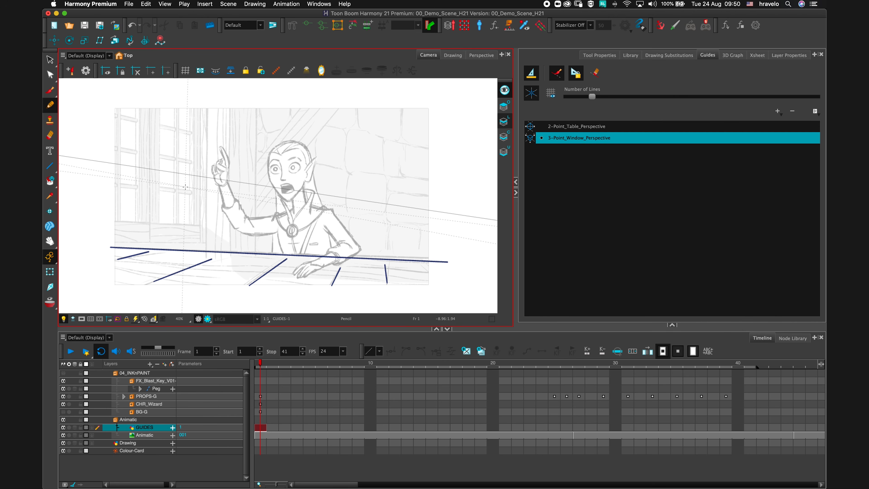
scroll(184, 178, "up", 3)
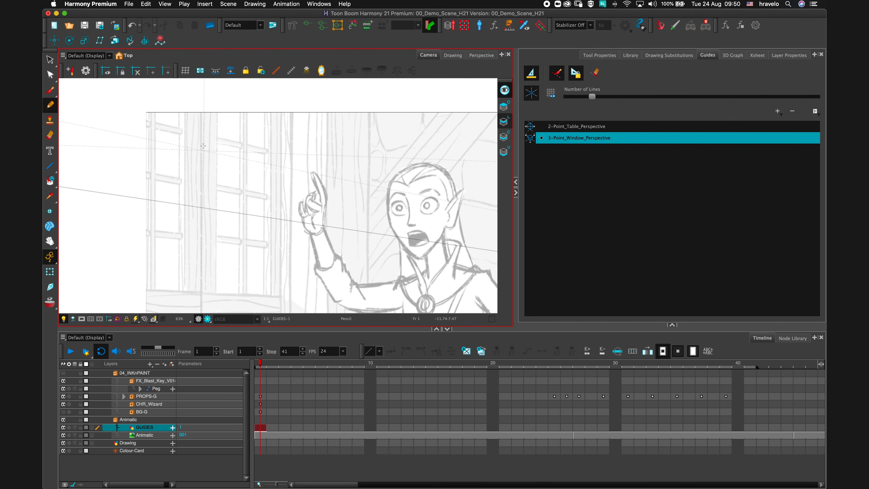
mouse_move(218, 113)
left_mouse_down()
mouse_move(213, 135)
mouse_move(268, 148)
left_mouse_up()
left_click_drag(216, 141, 269, 155)
left_click_drag(242, 114, 237, 182)
left_click_drag(247, 112, 245, 190)
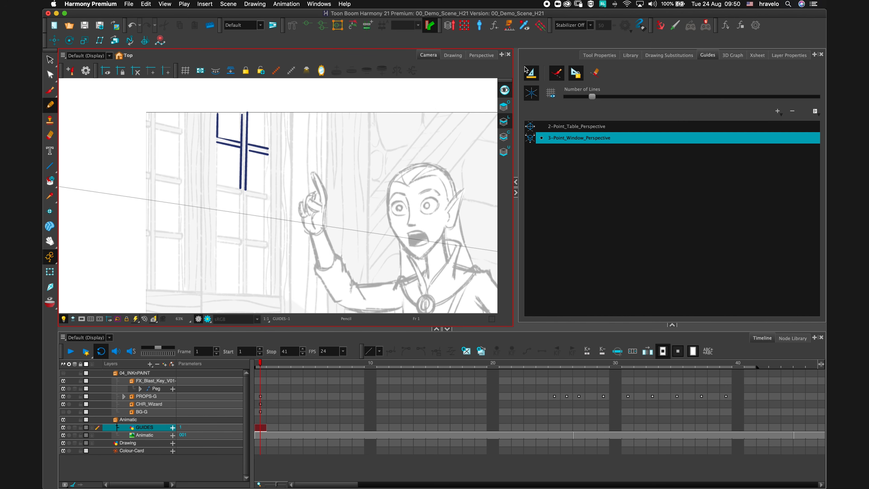
Turn the perspective guide off to sketch freehand over the raised hand, then turn it back on and draw another guided line.
left_click(529, 75)
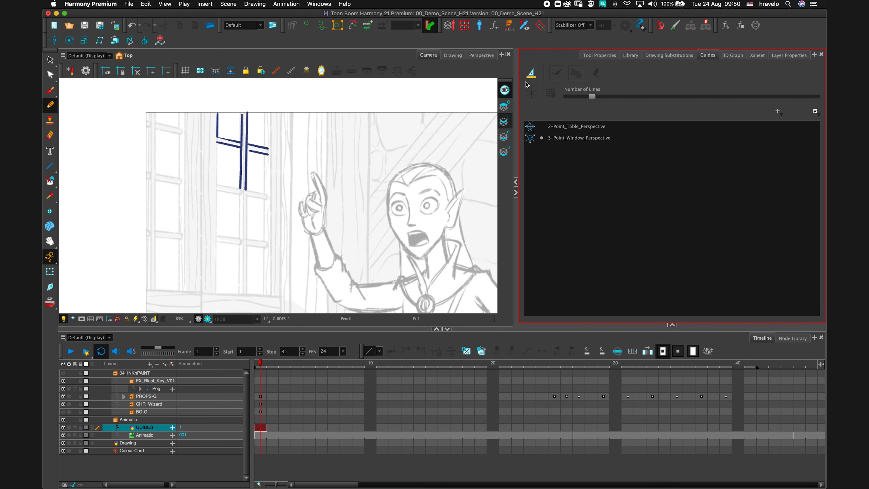
mouse_move(311, 235)
left_mouse_down()
mouse_move(299, 208)
mouse_move(314, 192)
mouse_move(311, 179)
mouse_move(323, 192)
mouse_move(312, 236)
left_mouse_up()
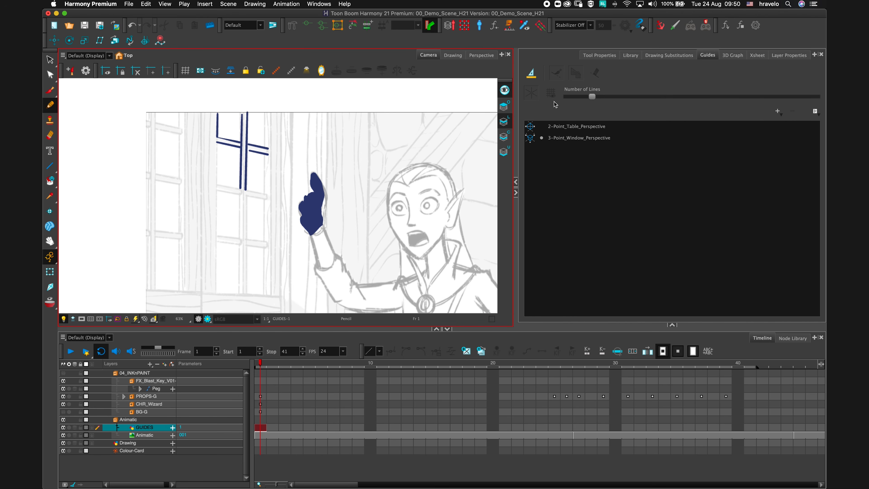
left_click(532, 73)
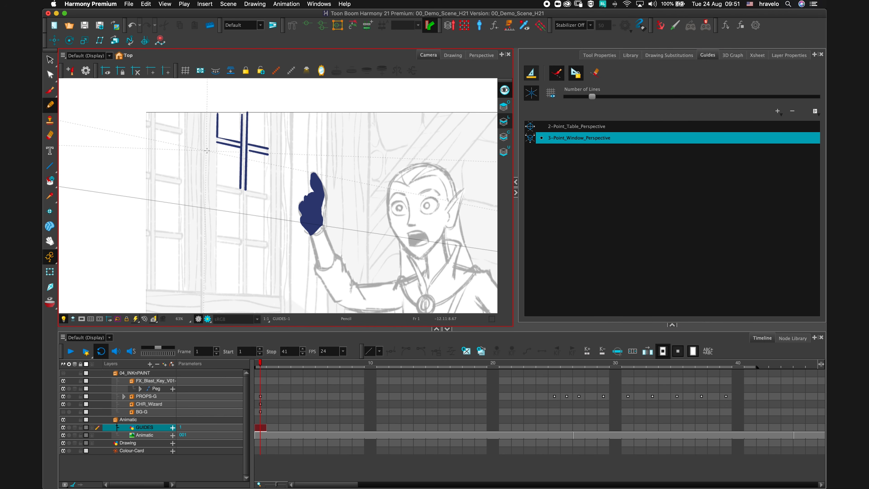
mouse_move(219, 138)
left_mouse_down()
mouse_move(223, 177)
mouse_move(236, 194)
mouse_move(239, 240)
left_mouse_up()
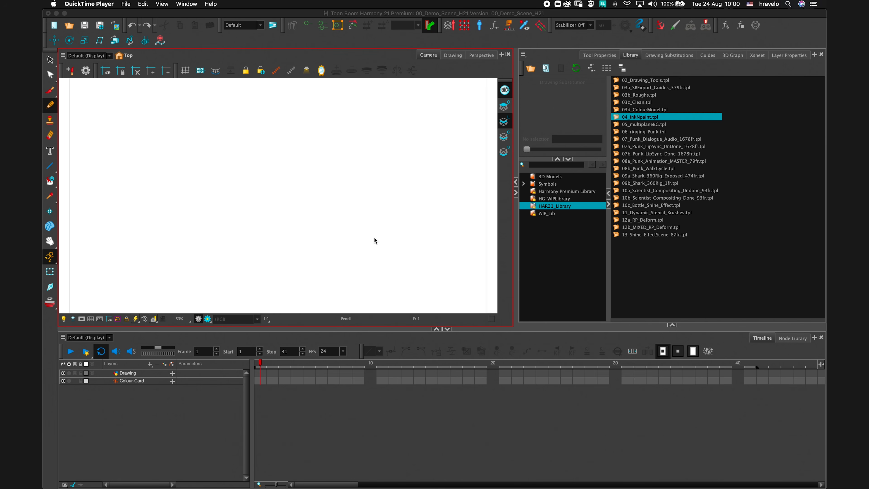
Import Park_MultiplaneBG.psd as individual layers with sRGB colour space, then undo the import.
left_click(374, 238)
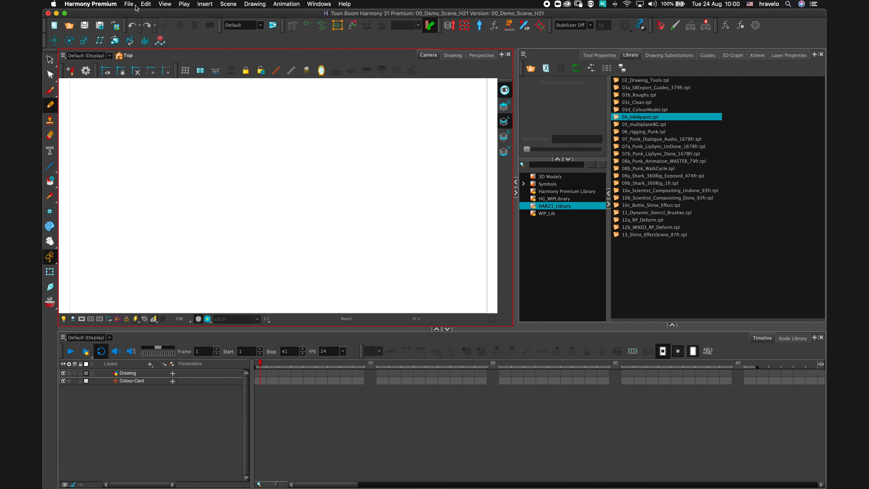
left_click(128, 4)
mouse_move(163, 109)
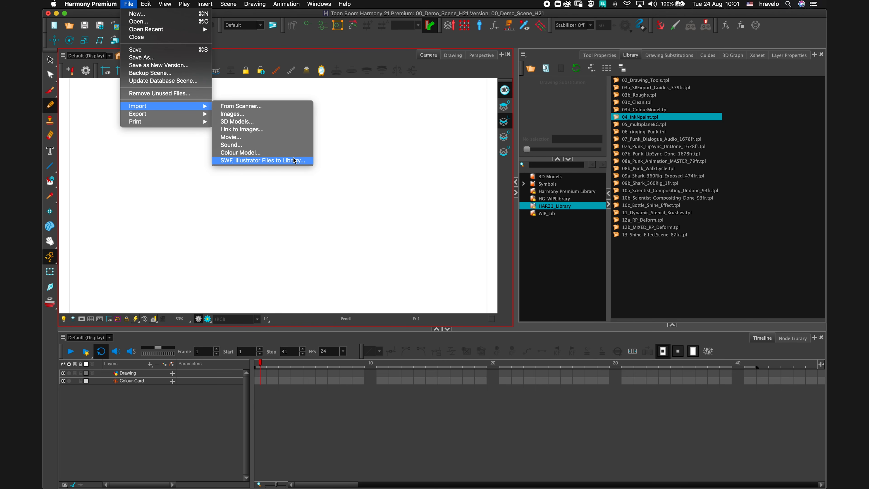
left_click(284, 114)
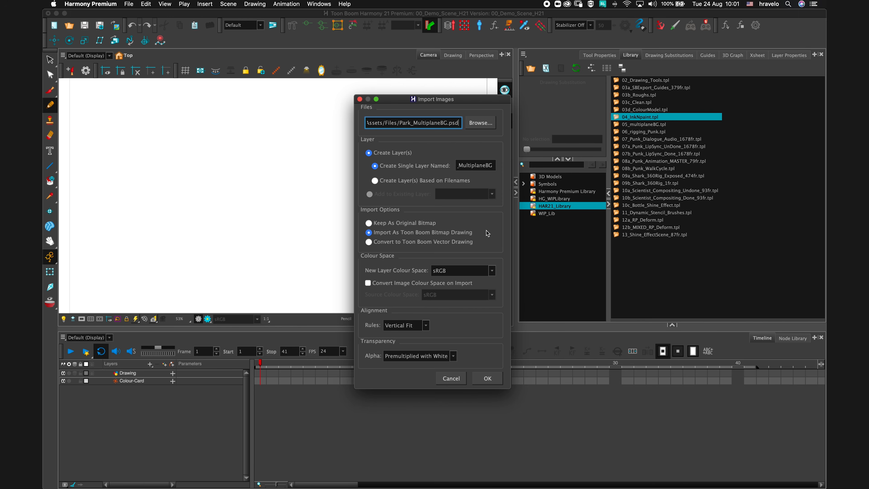
left_click(492, 271)
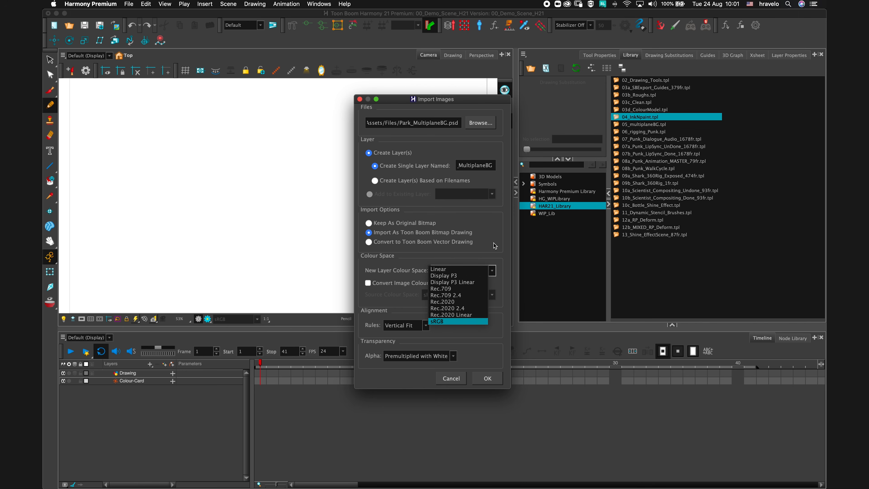
left_click(479, 321)
left_click(485, 380)
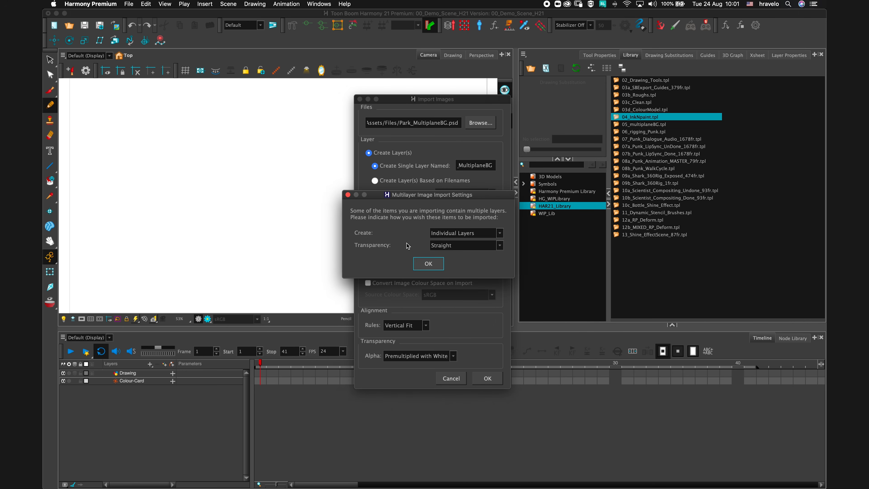
left_click(499, 233)
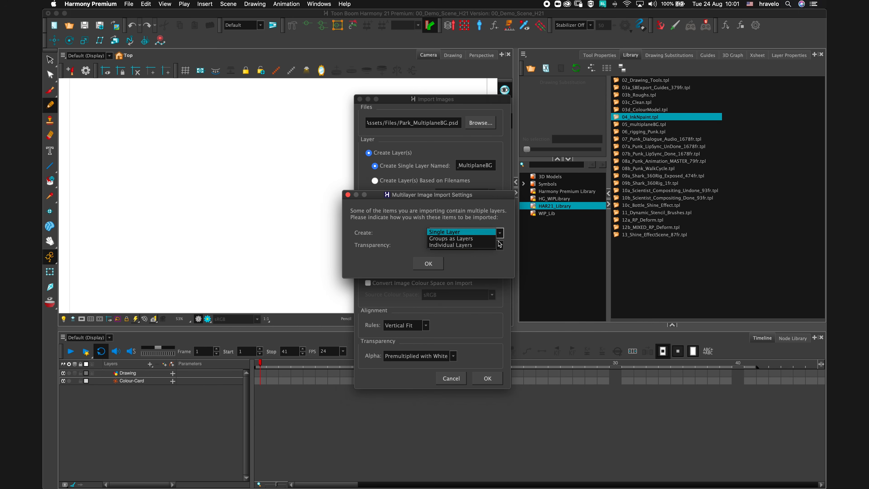
left_click(475, 266)
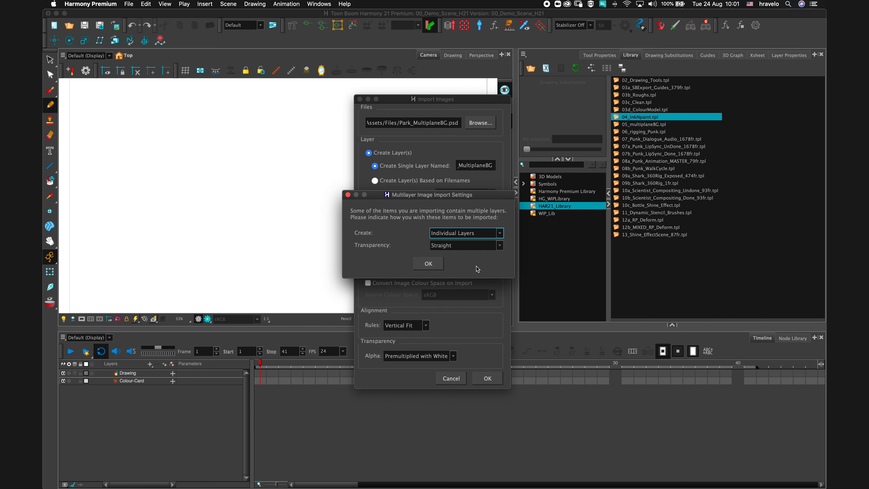
left_click(426, 266)
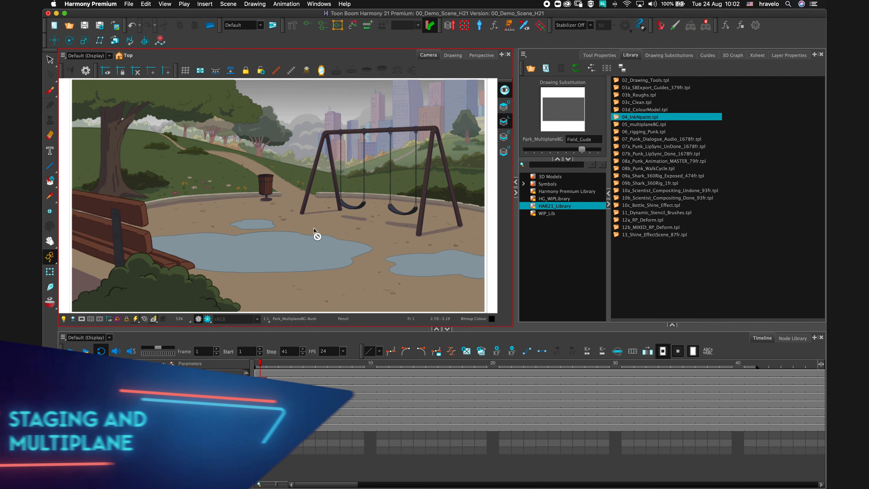
key("super+z")
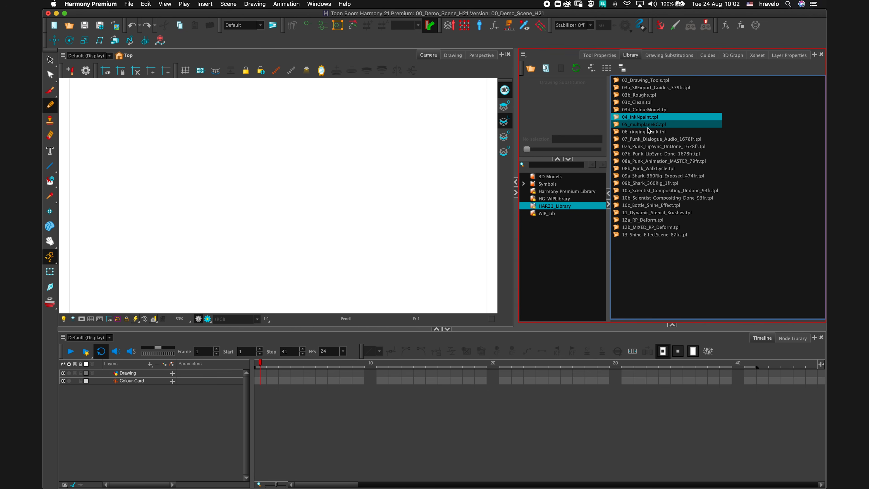
Drag the 05_multiplaneBG.tpl template from the HAR21_Library into the empty scene.
left_click_drag(648, 124, 313, 163)
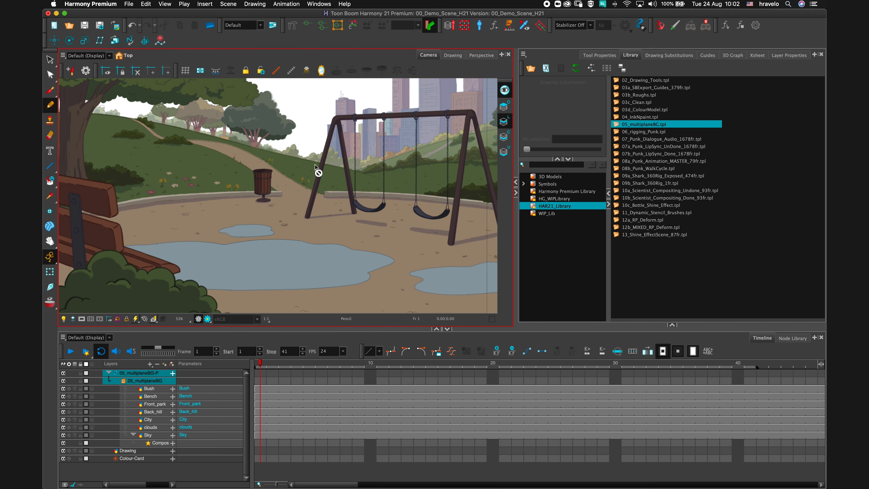
scroll(320, 211, "down", 1)
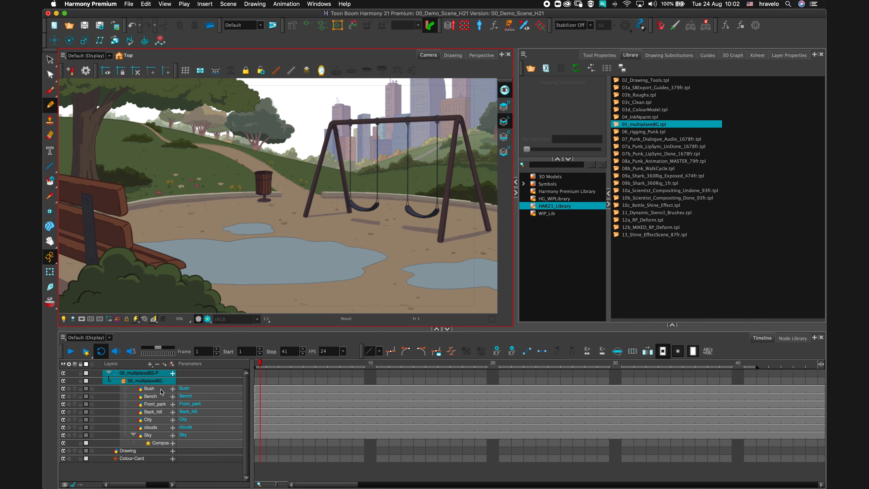
Select the Transform tool and select each multiplane background layer in turn to inspect its position.
left_click(156, 390)
left_click(157, 396)
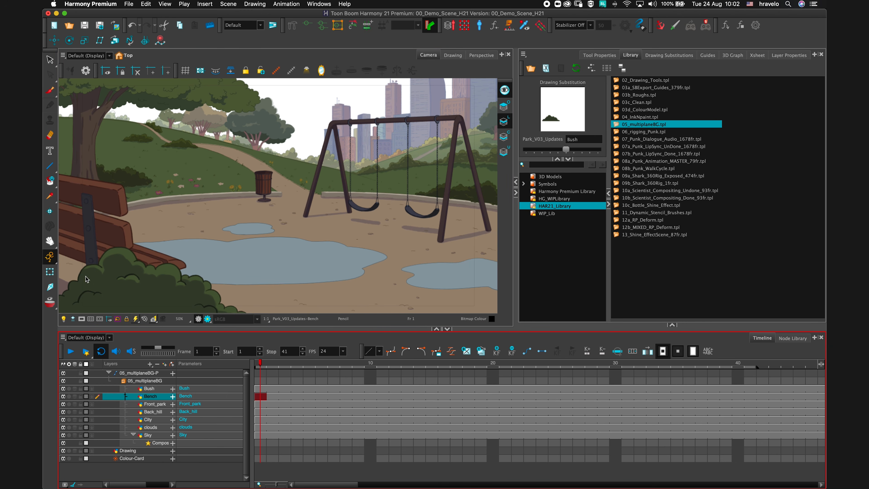
key("shift+t")
left_click(158, 405)
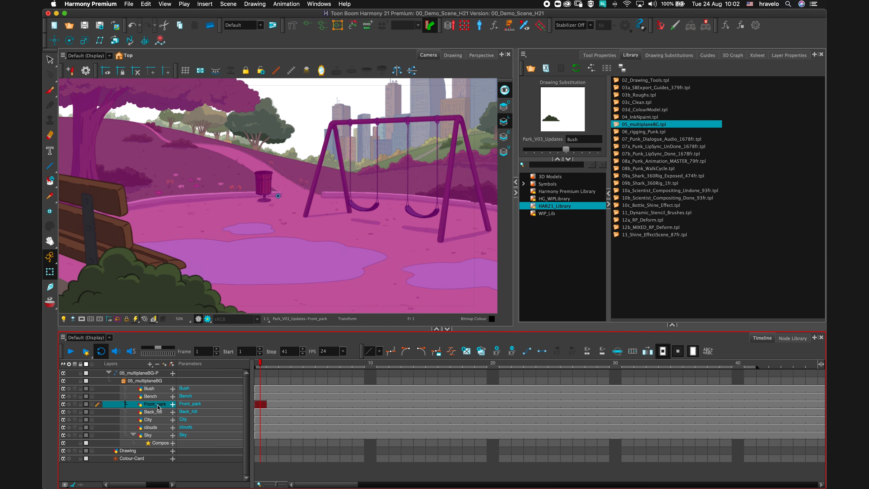
left_click(159, 413)
left_click(164, 421)
left_click(161, 427)
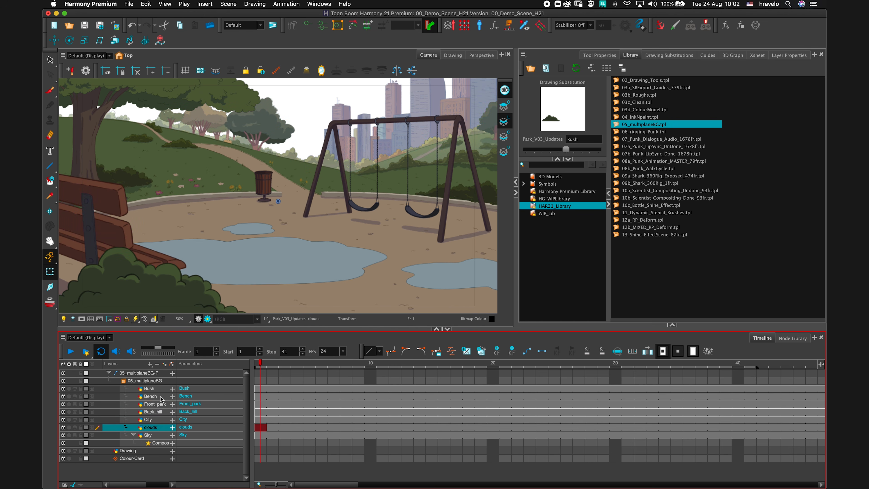
left_click(161, 397)
left_click(161, 389)
scroll(233, 256, "down", 1)
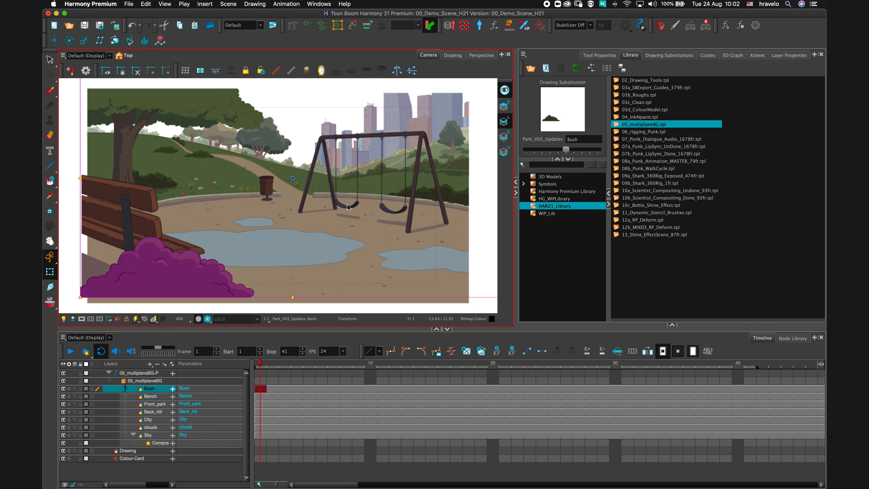
left_click(68, 265)
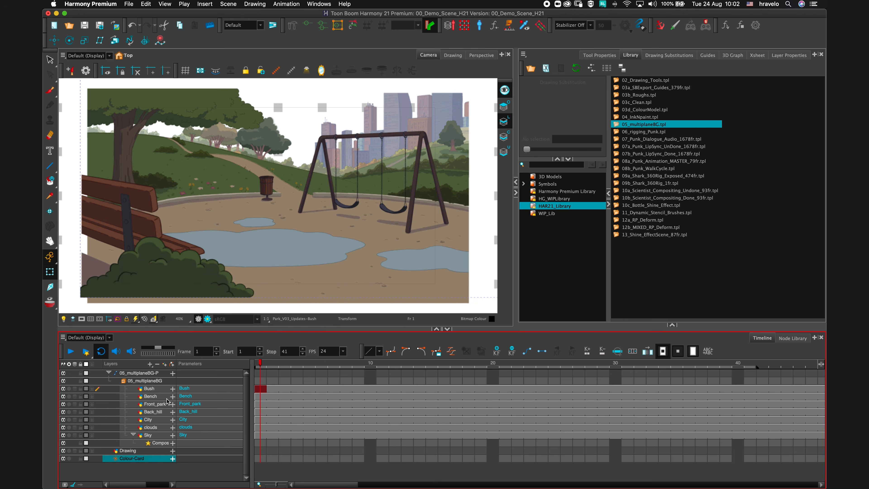
Add a Camera layer with a parent peg and select the Camera-P peg.
left_click(150, 364)
left_click(169, 386)
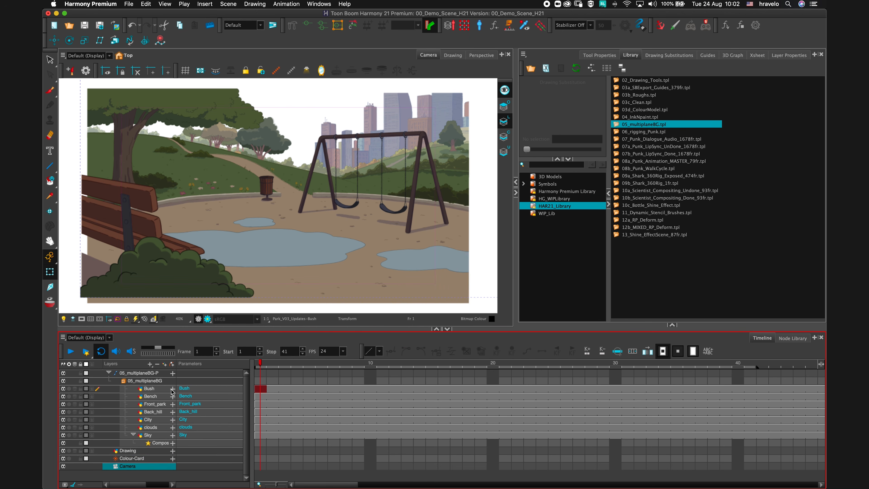
left_click(172, 364)
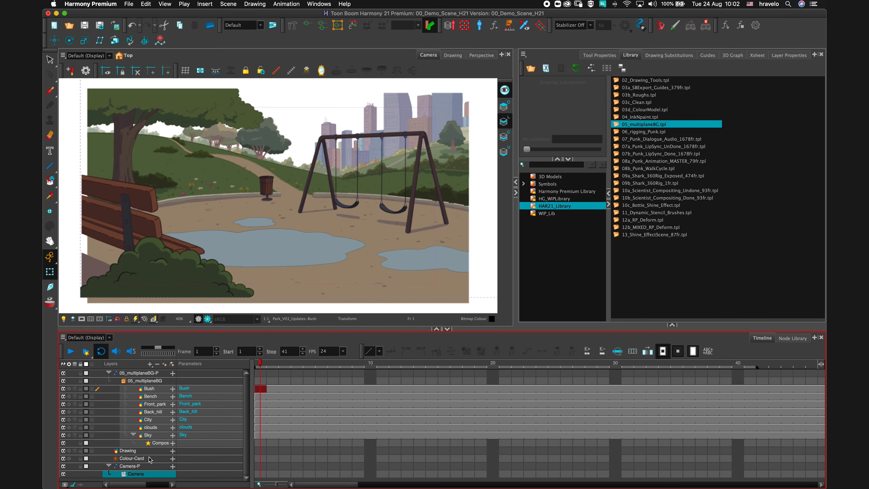
left_click(147, 466)
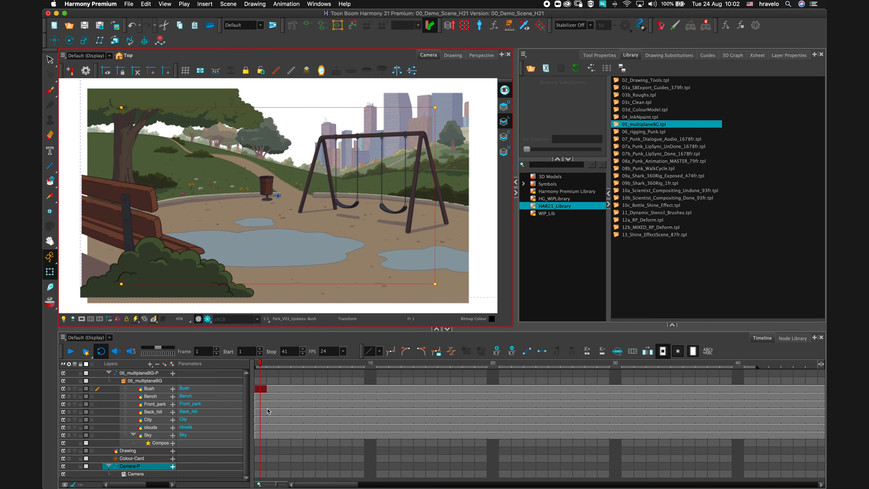
Set a camera keyframe at frame 1 by moving the camera peg up and left.
left_click(260, 467)
left_click_drag(120, 107, 68, 75)
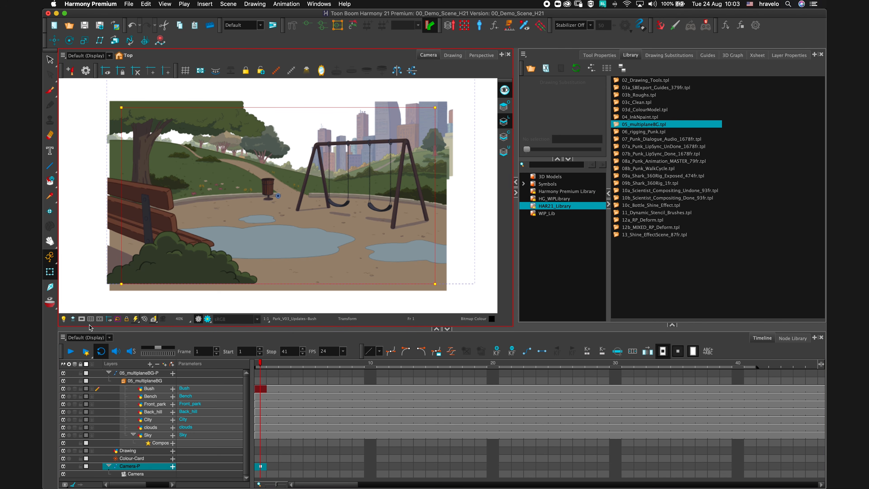
Toggle the camera mask on and off in the Camera view.
left_click(81, 319)
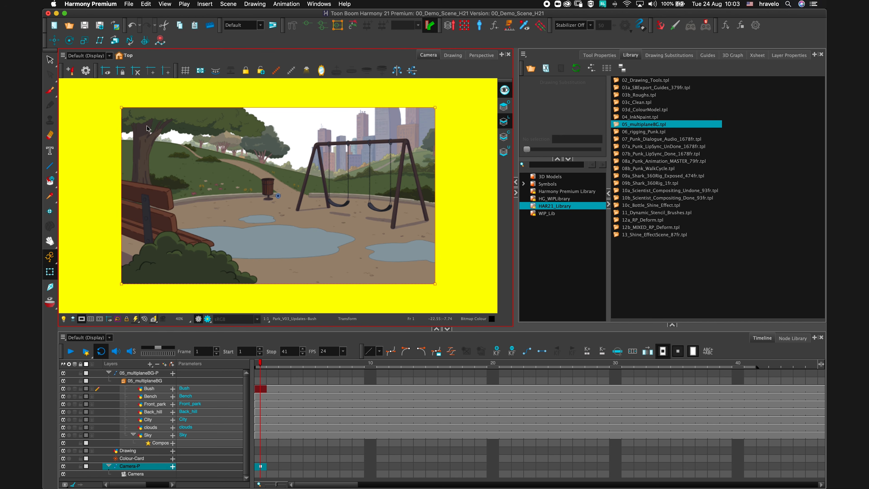
left_click(82, 319)
left_click(81, 319)
left_click(81, 318)
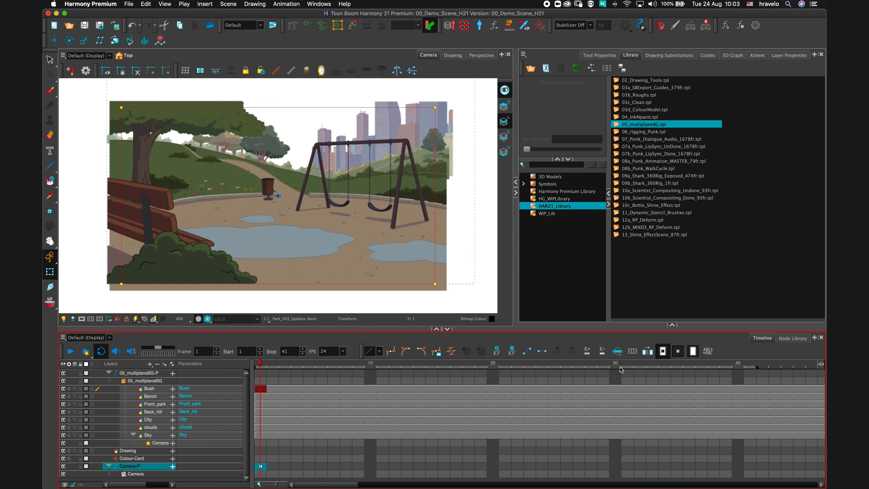
Go to frame 40 and move the camera peg down and right to create an ending camera keyframe.
left_click(738, 365)
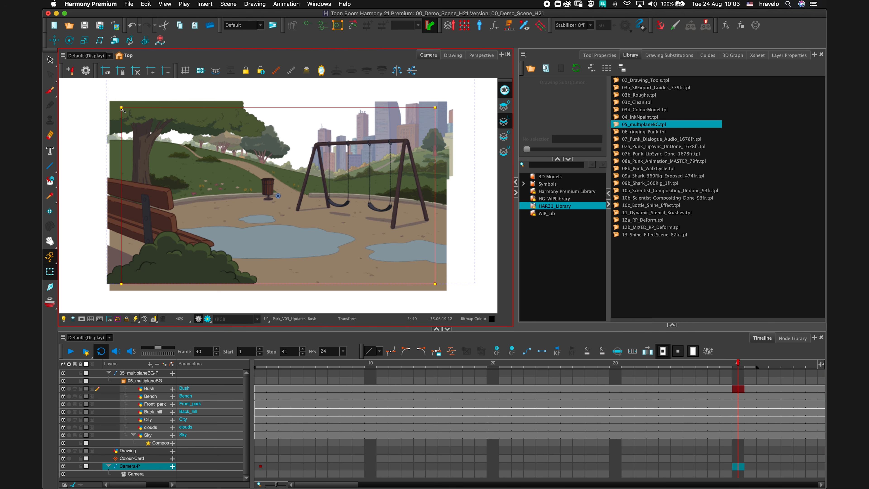
left_click_drag(122, 108, 151, 187)
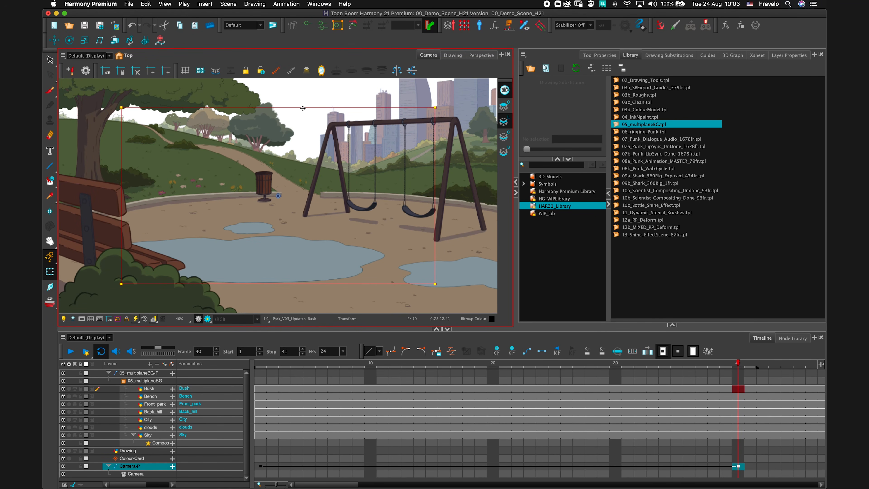
Nudge the ending camera position upward at frame 40, then play back the camera move from frame 1.
left_click_drag(303, 108, 298, 75)
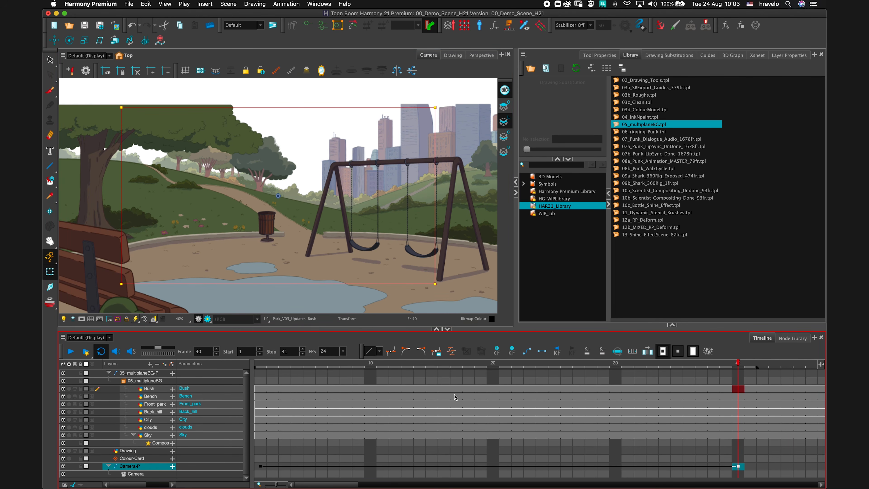
left_click(264, 363)
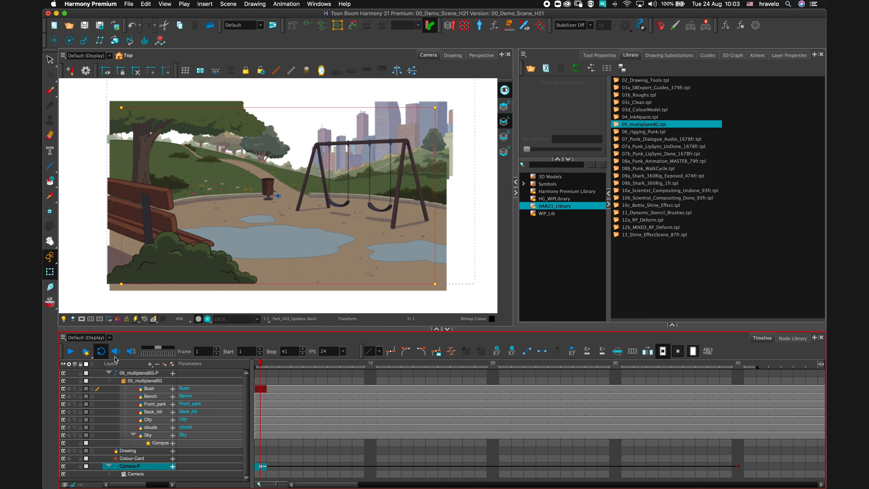
left_click(71, 352)
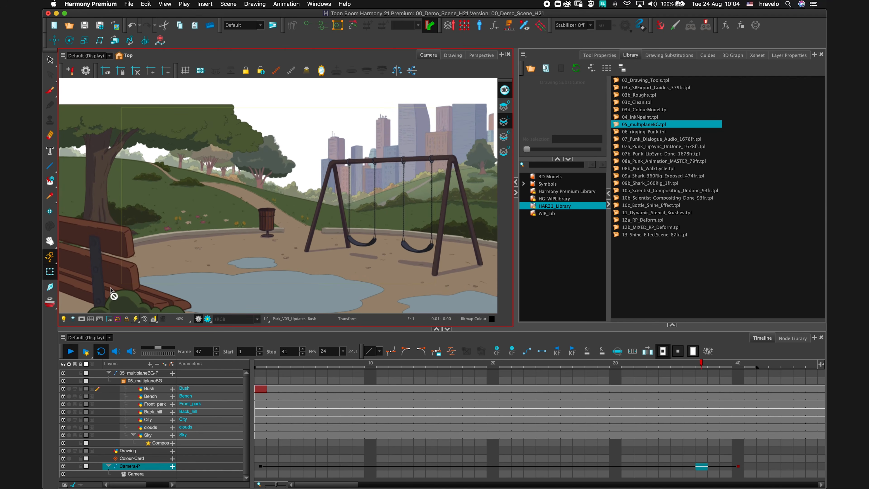
Examine the depth of the multiplane layers in the Perspective view with the camera frustum displayed.
left_click(481, 56)
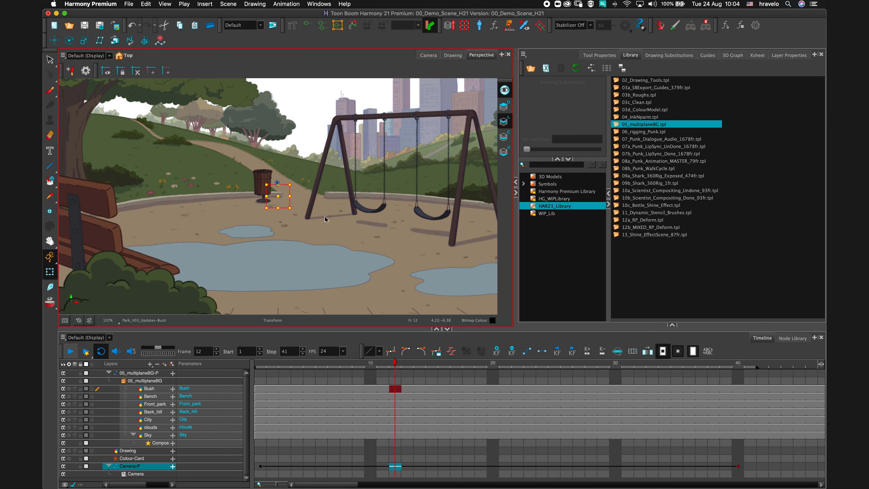
scroll(318, 226, "down", 5)
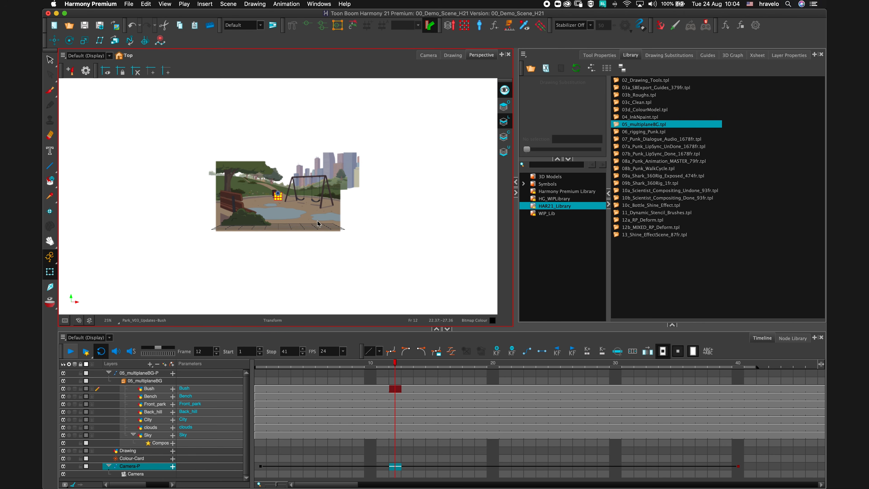
left_click_drag(282, 198, 328, 207)
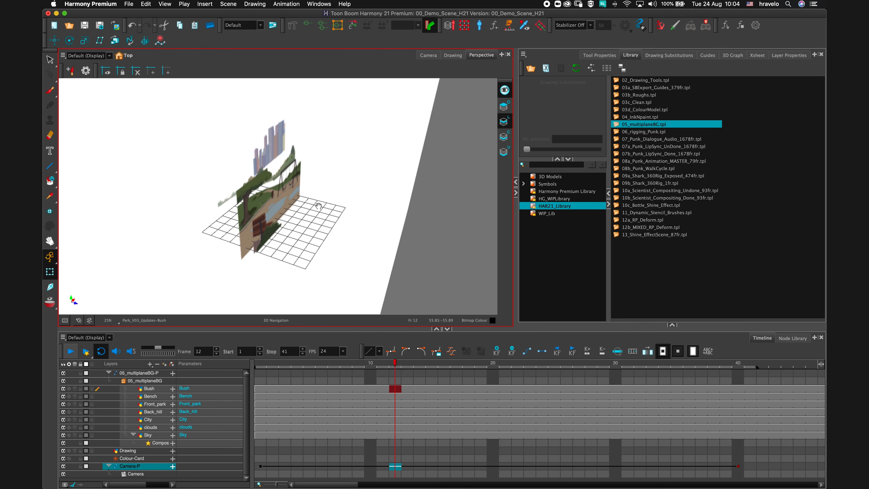
left_click_drag(318, 207, 275, 199)
left_click(64, 320)
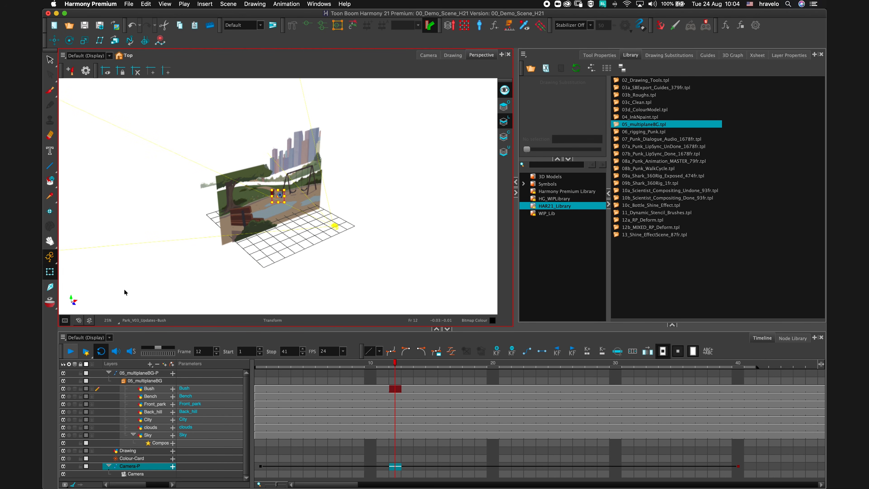
Select the Camera layer, scrub to frame 28 to inspect the camera path, and return to the Camera view.
left_click(137, 473)
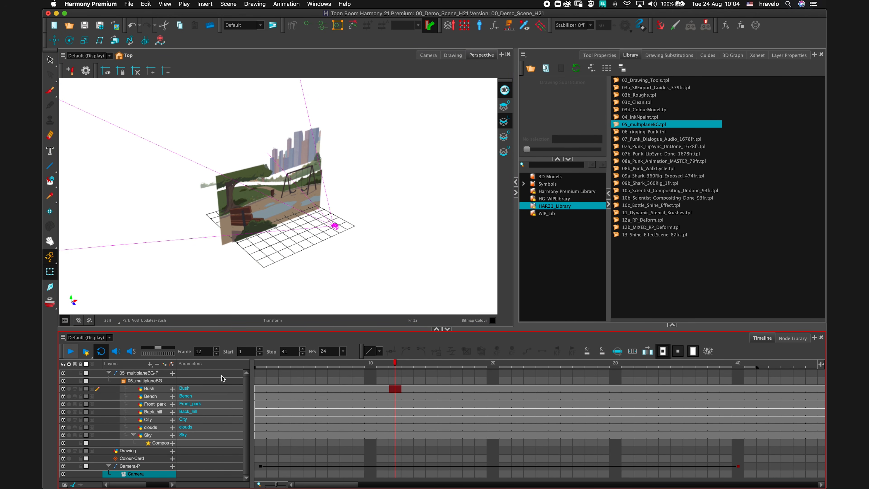
left_click_drag(361, 366, 591, 368)
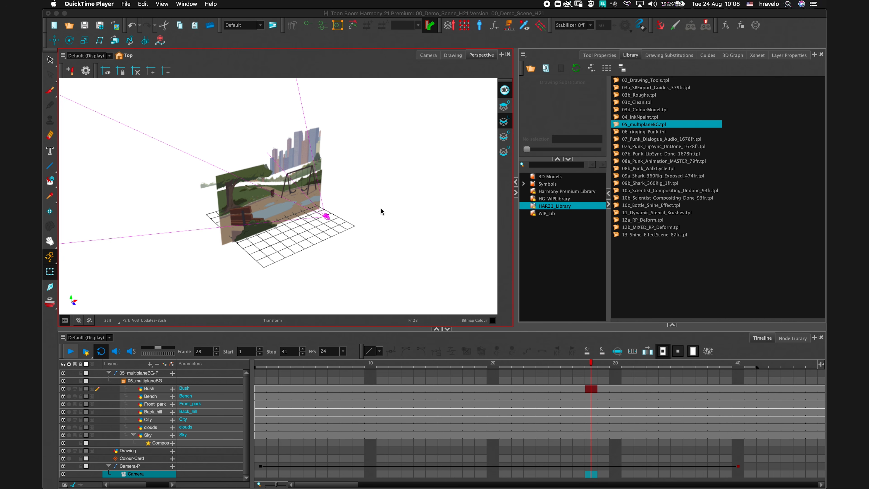
left_click(426, 59)
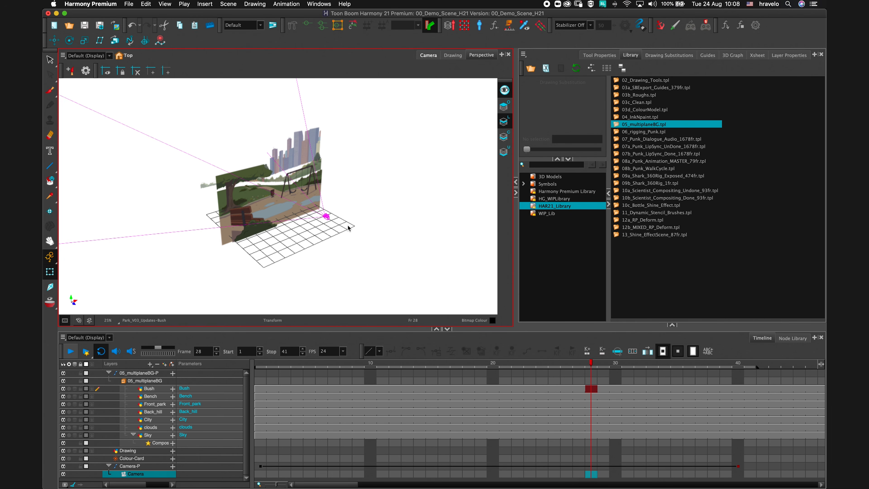
key("space")
left_click_drag(357, 252, 362, 229)
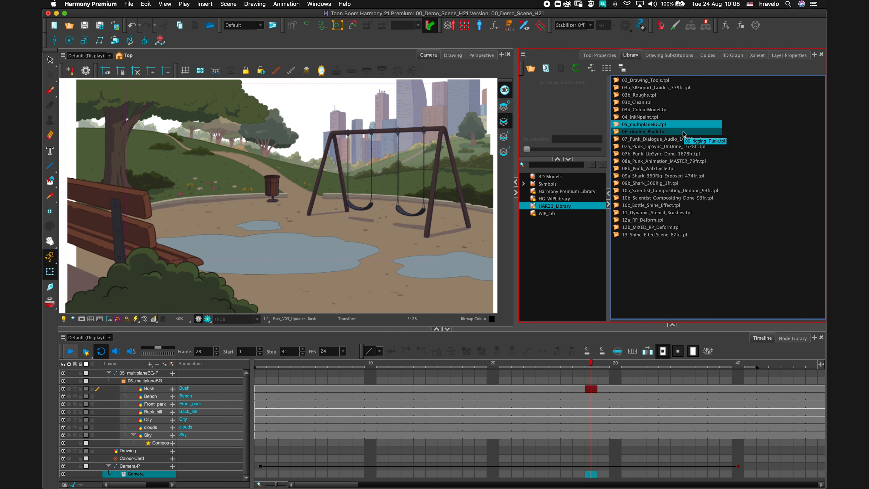
Import the 06_rigging_Punk.tpl template from the library into the scene.
left_click_drag(616, 133, 327, 169)
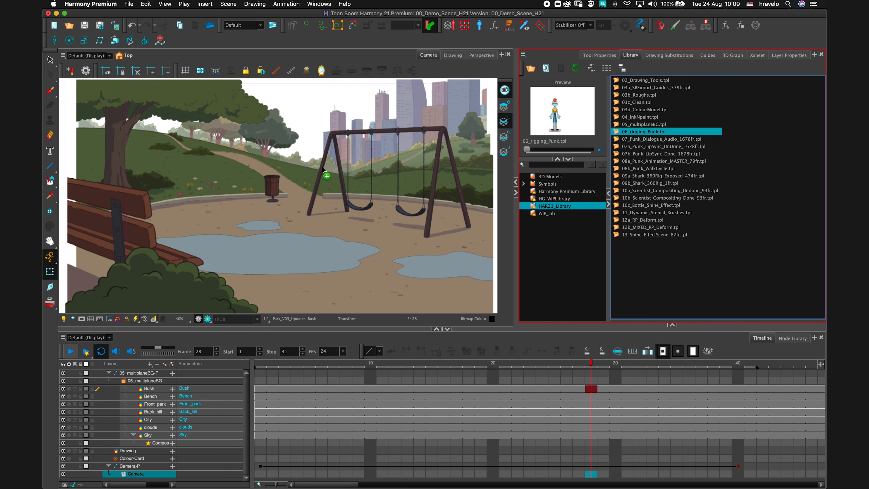
left_click_drag(323, 167, 324, 167)
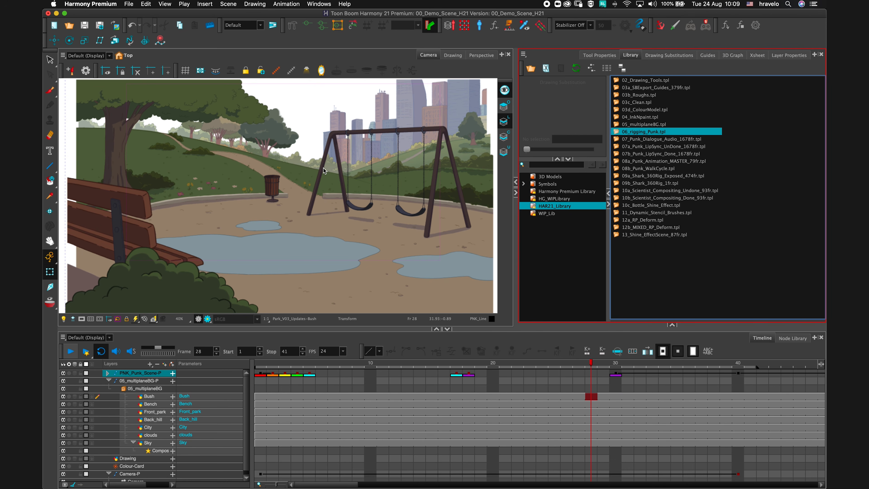
Go to frame 1 and review the imported character placed in the park scene, then clear the selection.
left_click(260, 367)
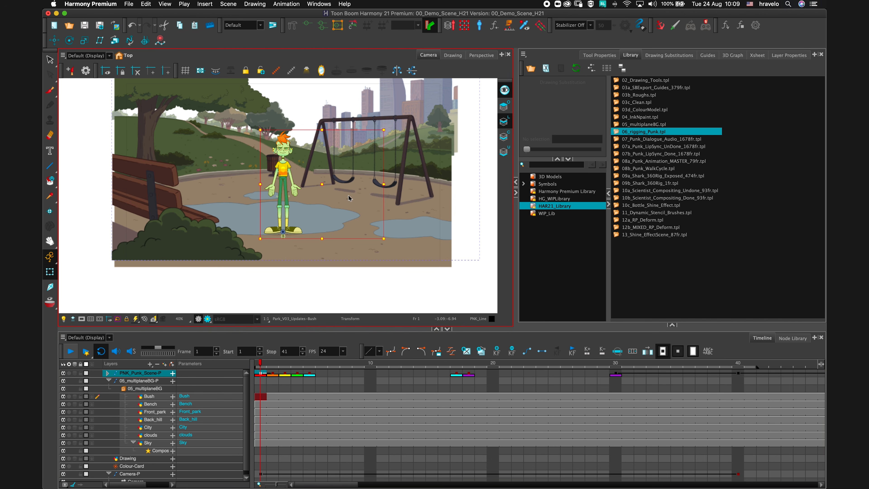
key("space")
left_click_drag(342, 193, 335, 220)
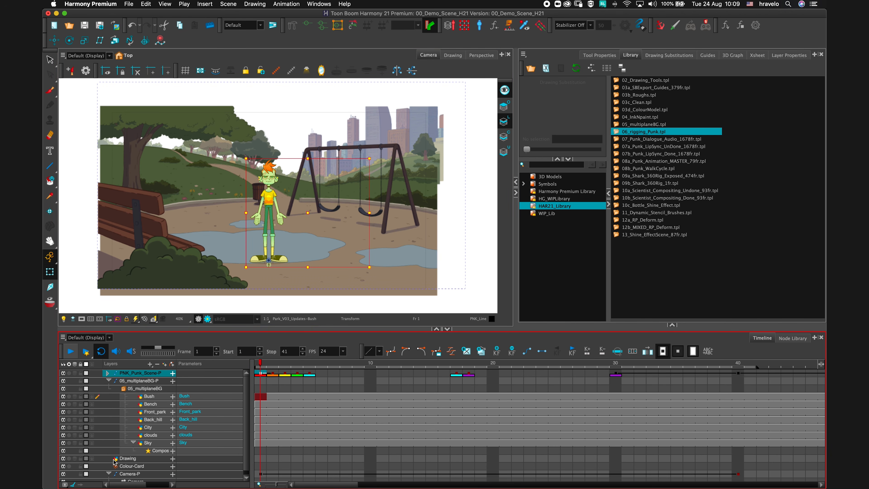
left_click(62, 473)
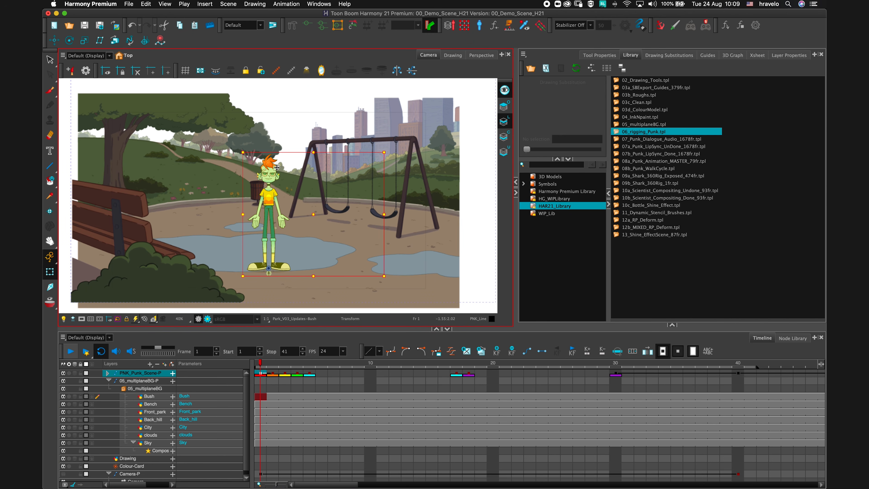
left_click(472, 160)
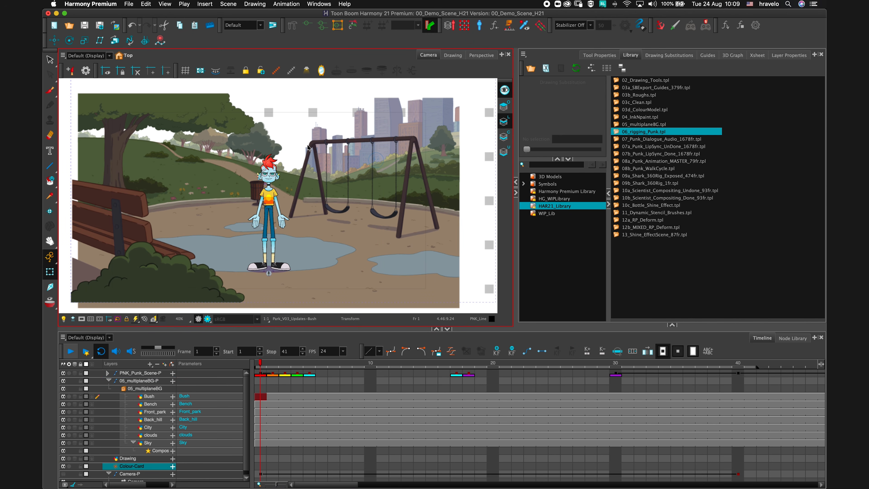
key("Escape")
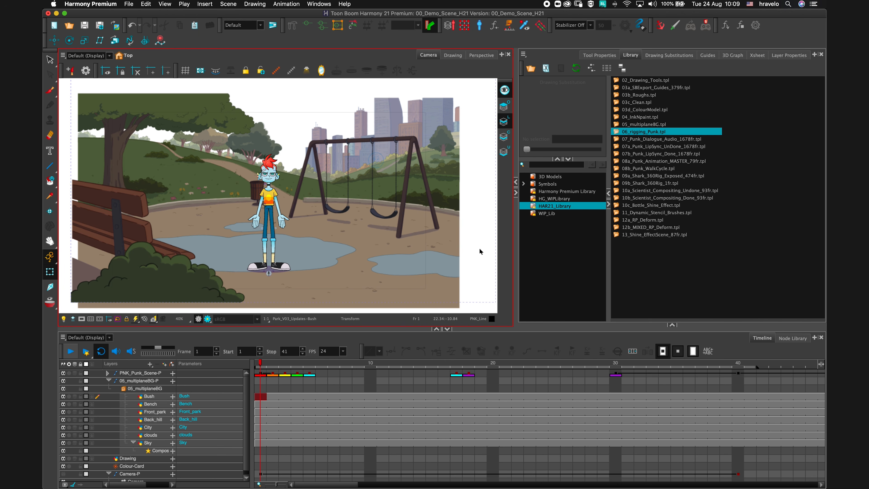
Open the Node View and inspect how the imported Punk group connects to the composite.
left_click(672, 324)
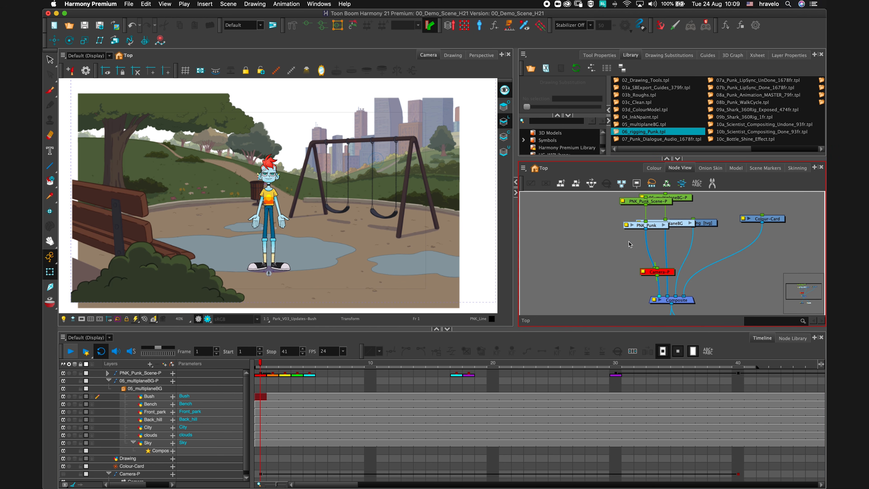
left_click(627, 226)
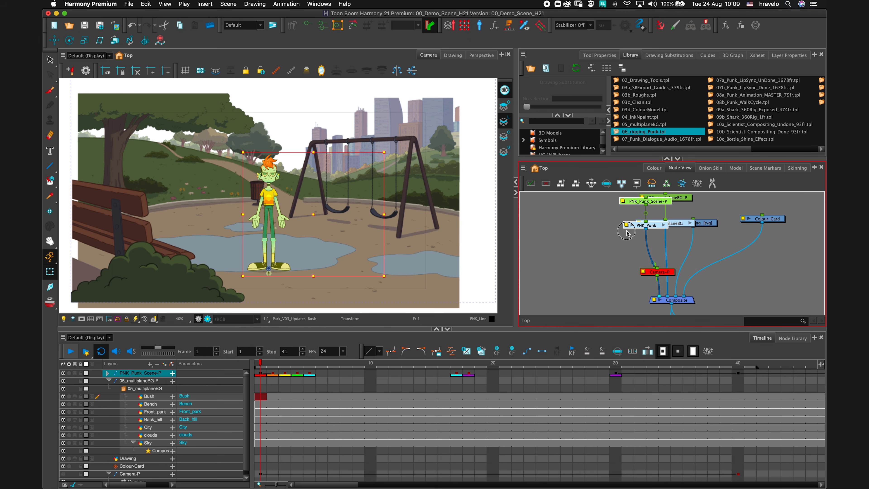
left_click_drag(627, 231, 577, 234)
left_click_drag(631, 240, 657, 256)
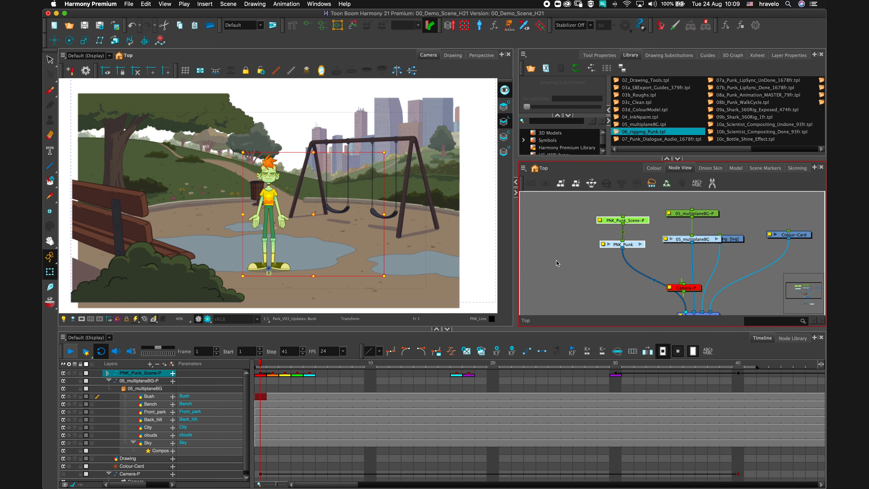
left_click(657, 259)
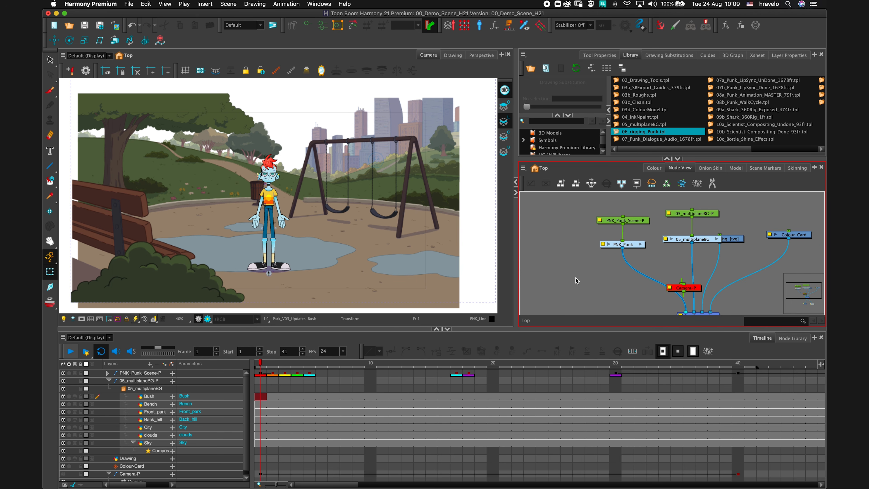
Select the character's raised-side forearm and rotate it upward.
scroll(287, 231, "up", 4)
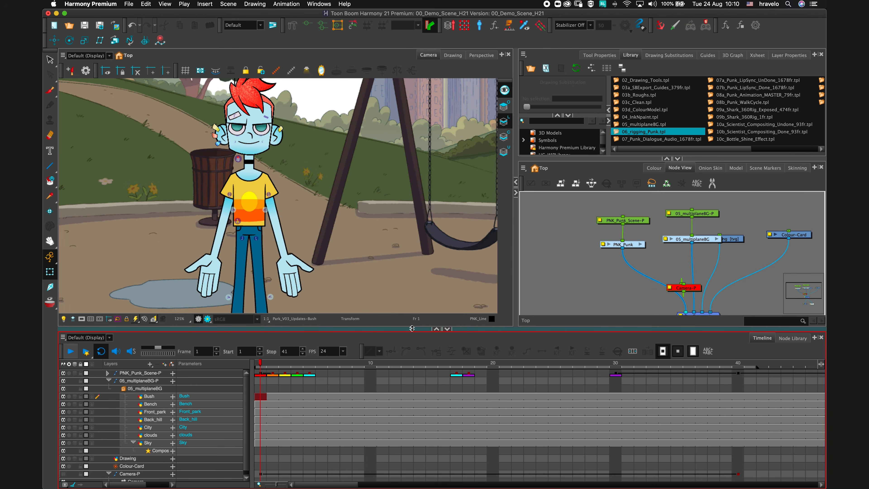
left_click_drag(412, 328, 411, 411)
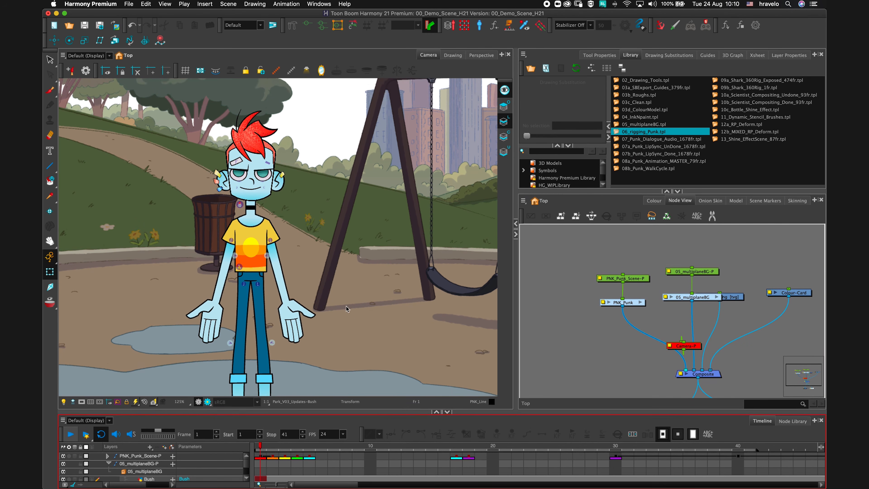
scroll(351, 284, "down", 3)
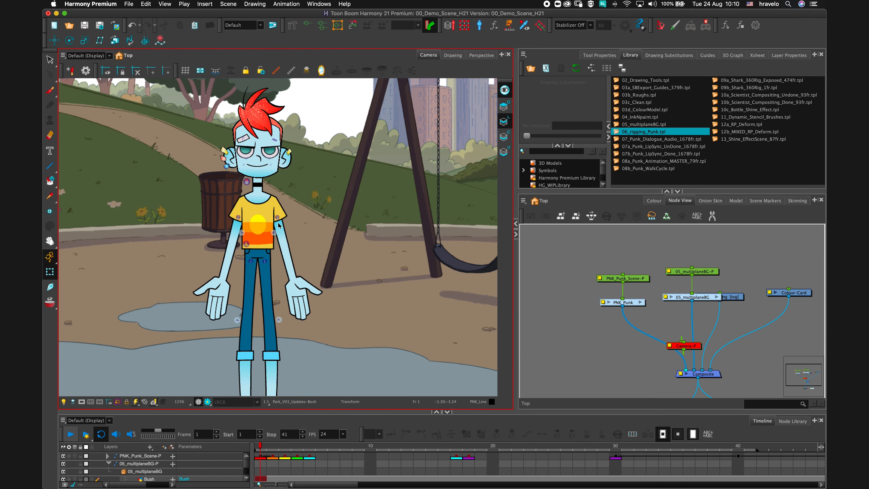
left_click(298, 302)
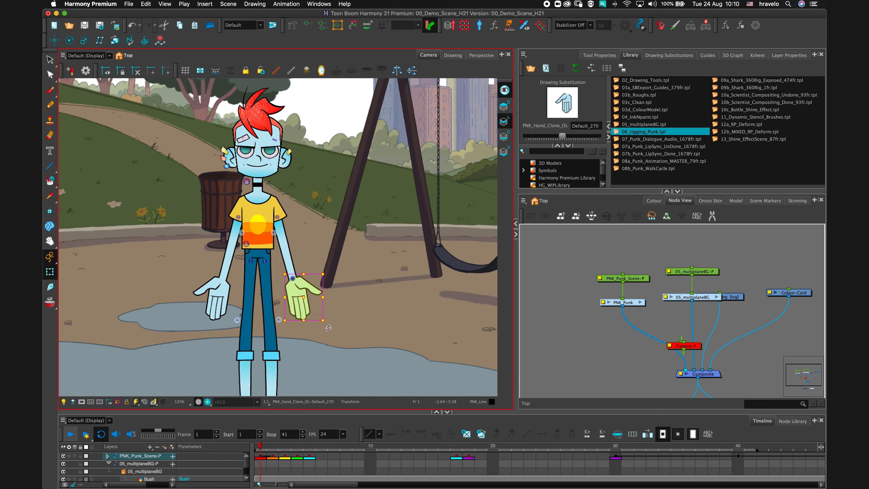
mouse_move(327, 323)
left_mouse_down()
mouse_move(342, 293)
mouse_move(324, 328)
left_mouse_up()
key("ctrl+z")
key("super+z")
key("b")
key("b")
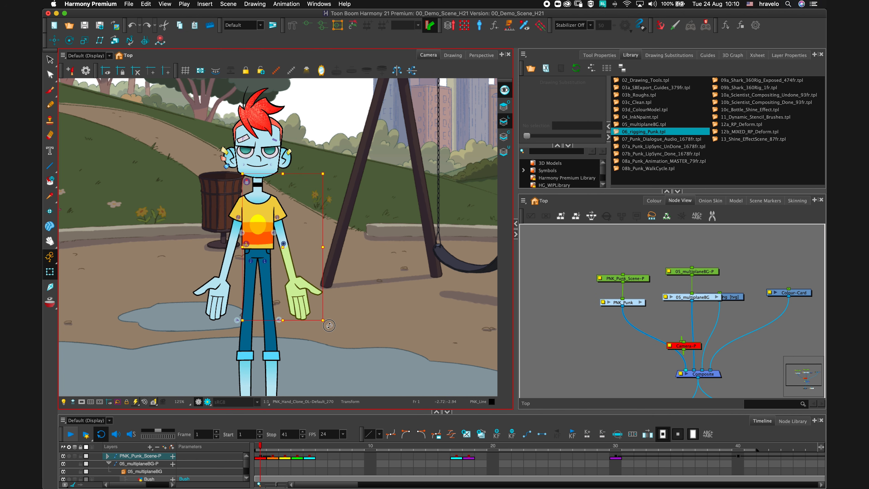
left_click_drag(331, 325, 356, 264)
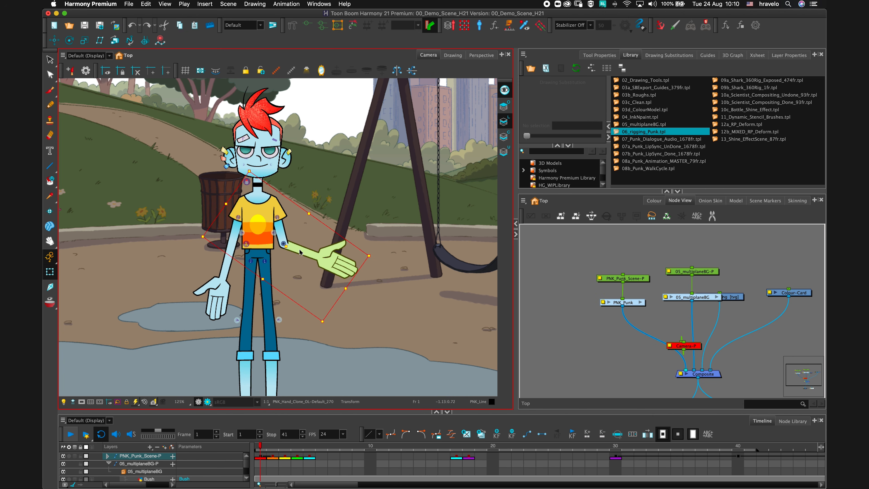
Select the whole arm and rotate it further up into a waving pose.
left_click(328, 276)
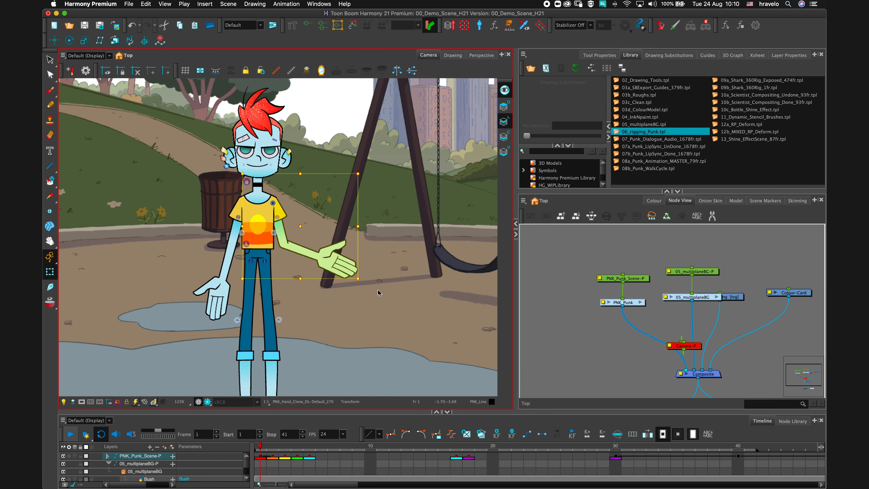
left_click_drag(366, 282, 393, 214)
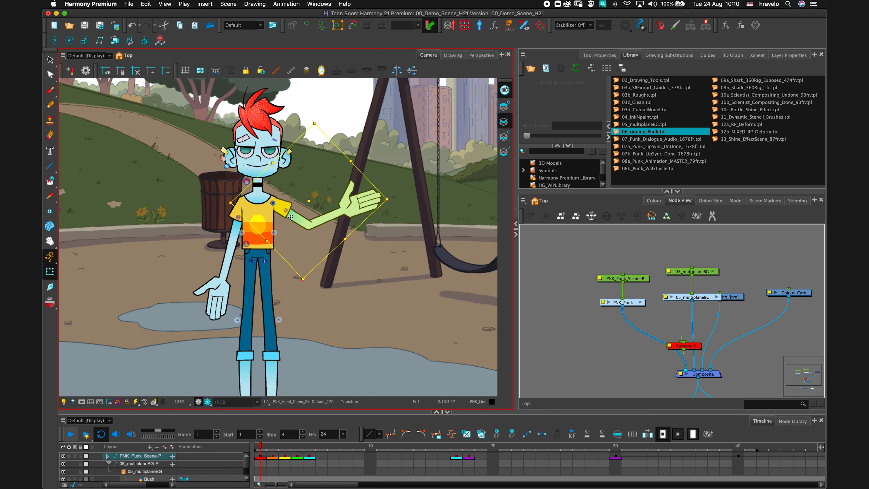
Enter the Punk group in the Node View and select the PNK_Arm_Master-P peg.
left_click(638, 303)
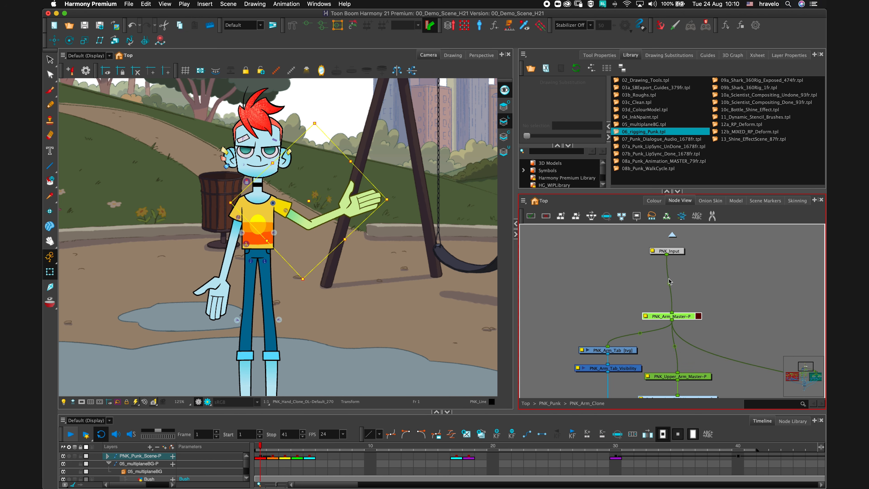
scroll(661, 259, "down", 4)
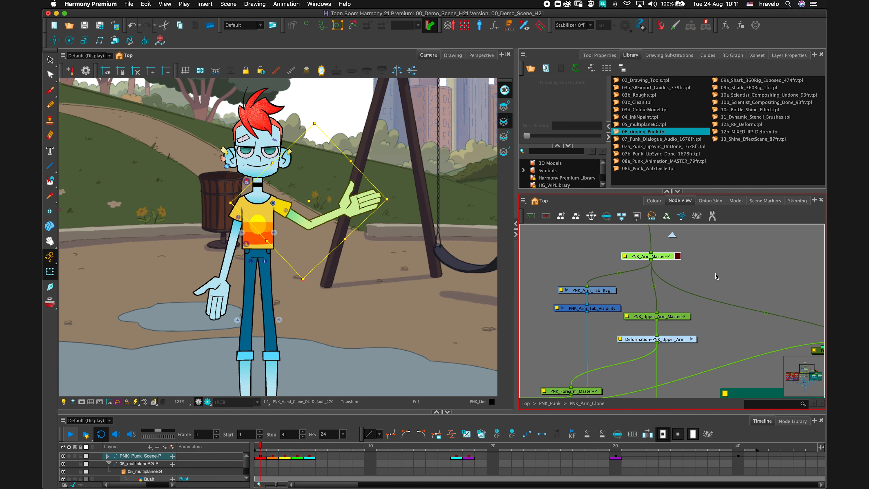
left_click(703, 279)
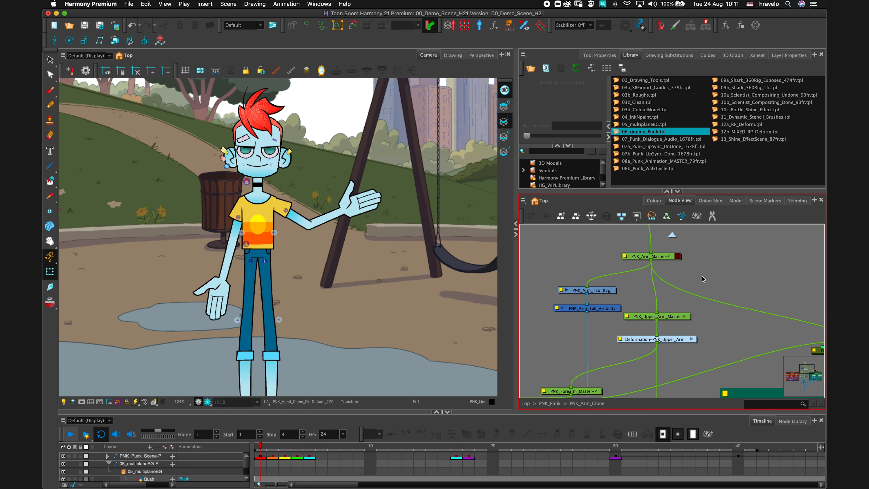
left_click(664, 257)
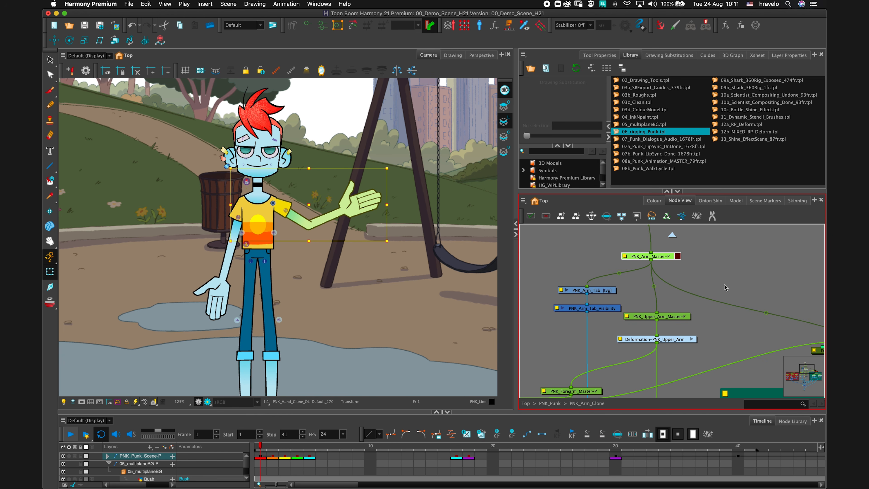
scroll(725, 287, "down", 3)
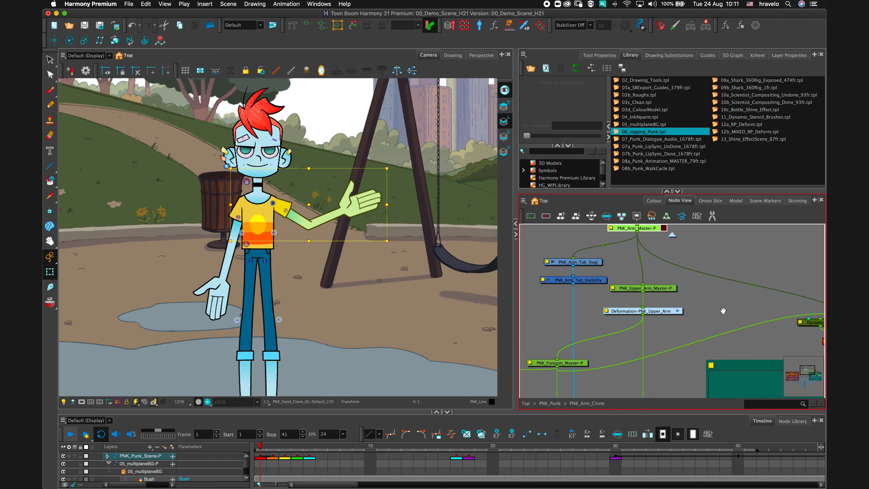
Browse the nodes inside the Punk arm clone group, including the Sleeve group, in the Node View.
scroll(636, 276, "down", 3)
scroll(636, 277, "right", 5)
left_click(637, 276)
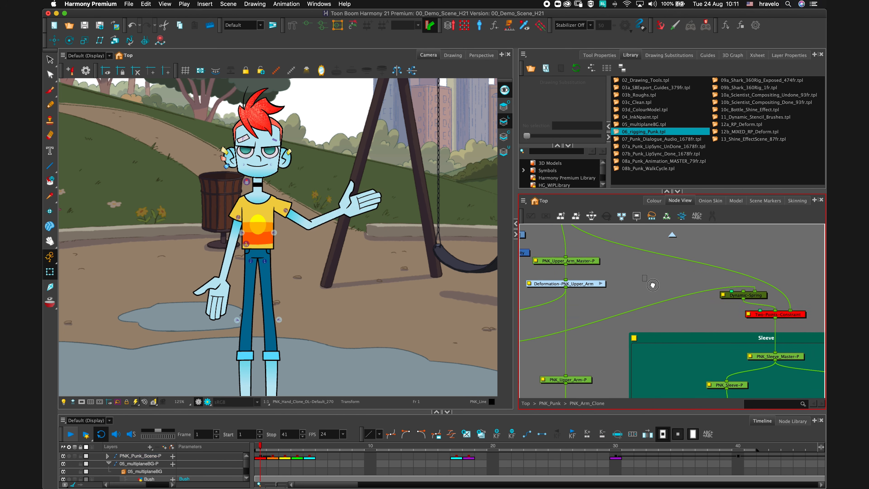
scroll(636, 276, "up", 3)
scroll(636, 277, "left", 3)
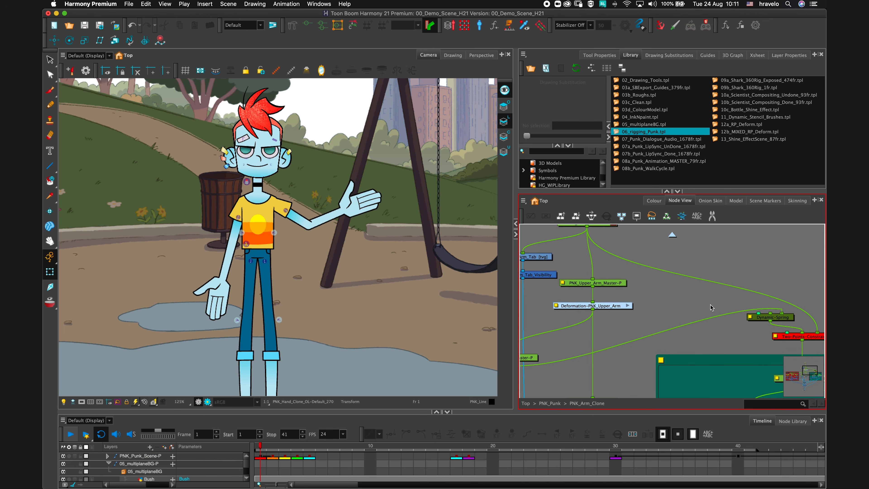
scroll(727, 316, "down", 8)
scroll(727, 316, "right", 8)
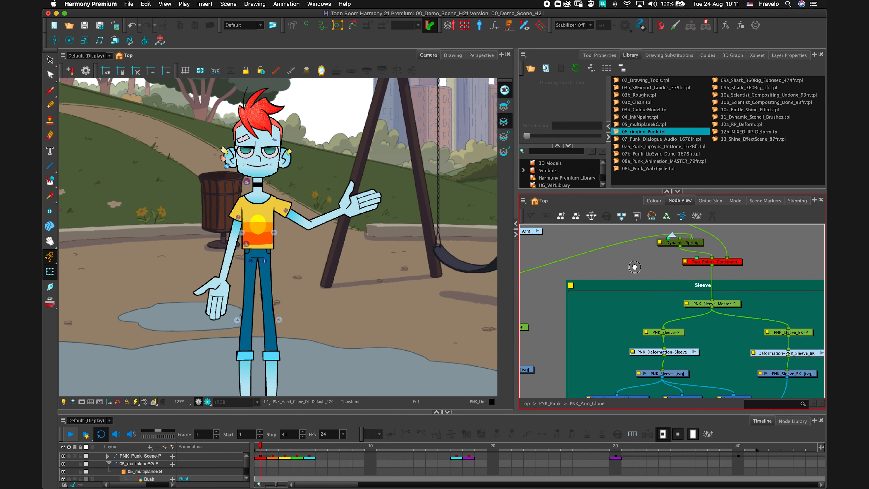
left_click(726, 305)
scroll(716, 278, "down", 6)
scroll(717, 277, "right", 10)
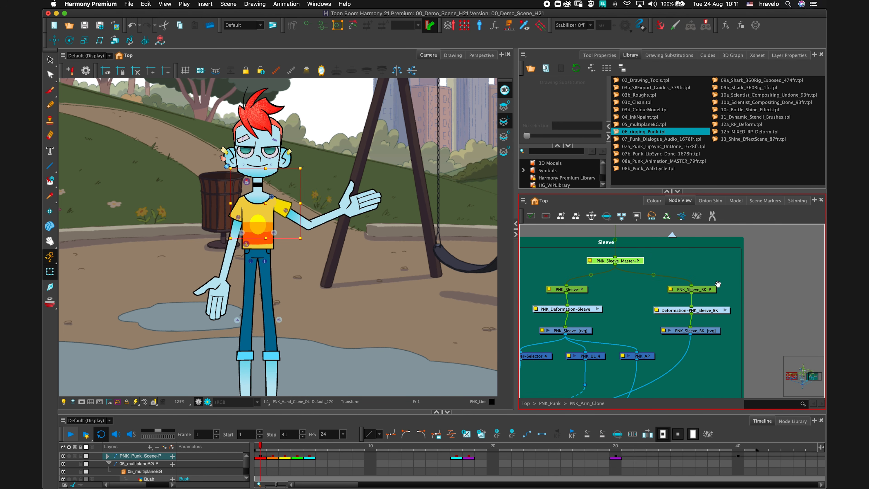
scroll(716, 277, "down", 5)
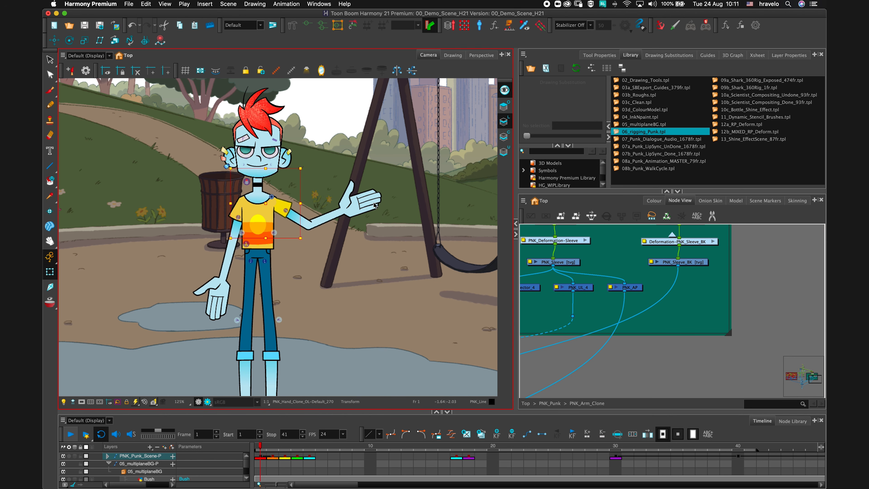
left_click_drag(545, 240, 694, 351)
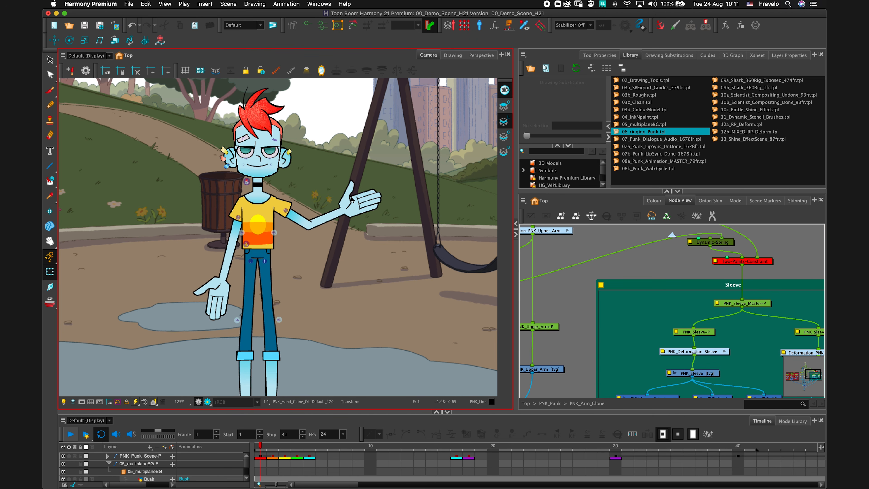
left_click_drag(322, 412, 323, 386)
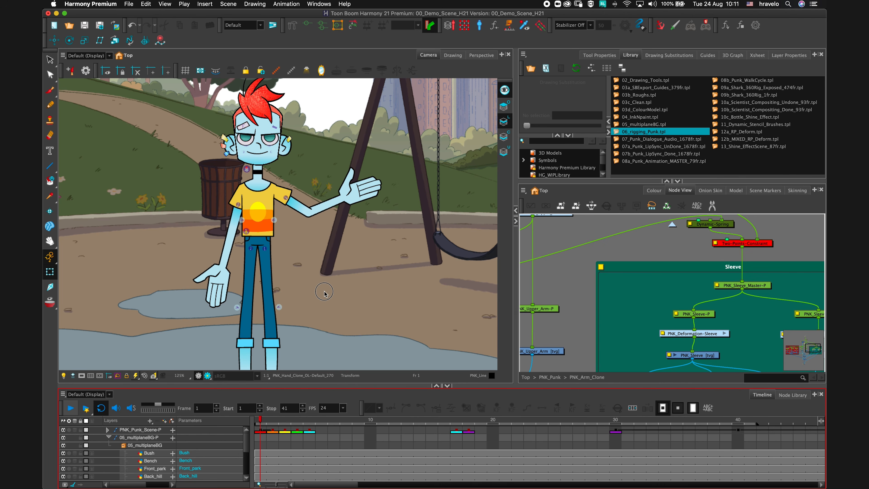
left_click_drag(324, 294, 324, 263)
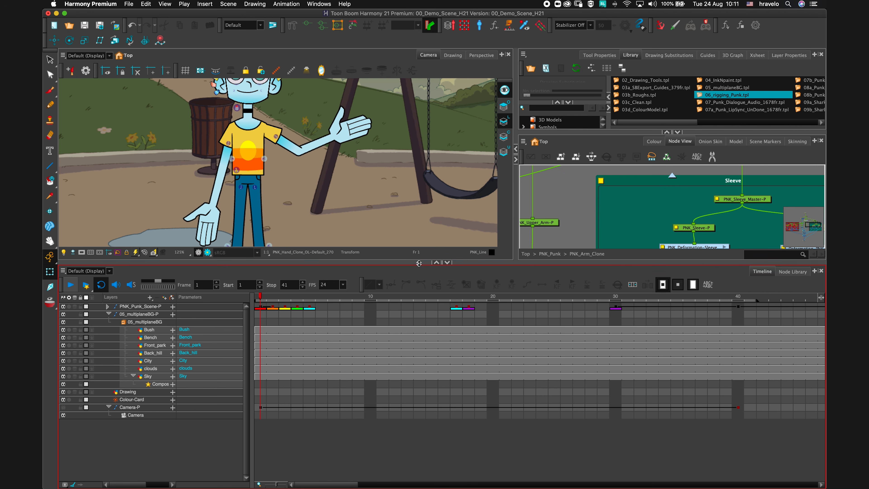
left_click_drag(418, 263, 415, 386)
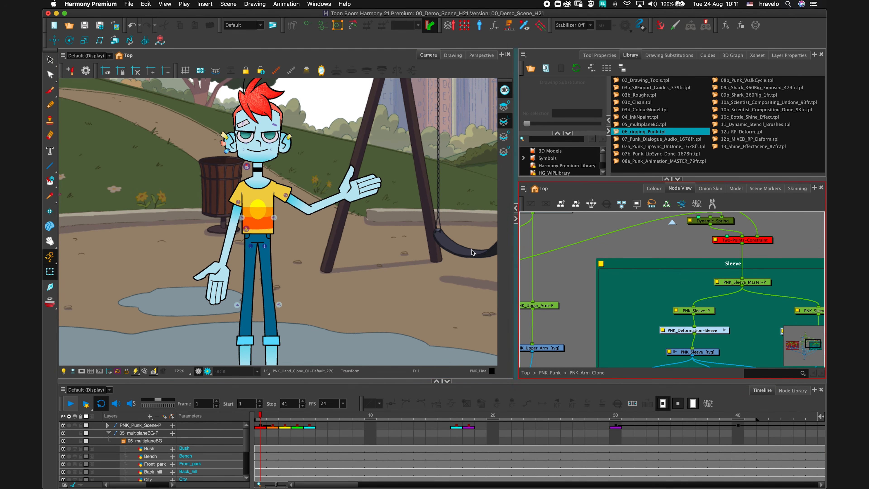
Undo the arm rotations so the raised arm hangs back down.
left_click_drag(323, 186, 353, 231)
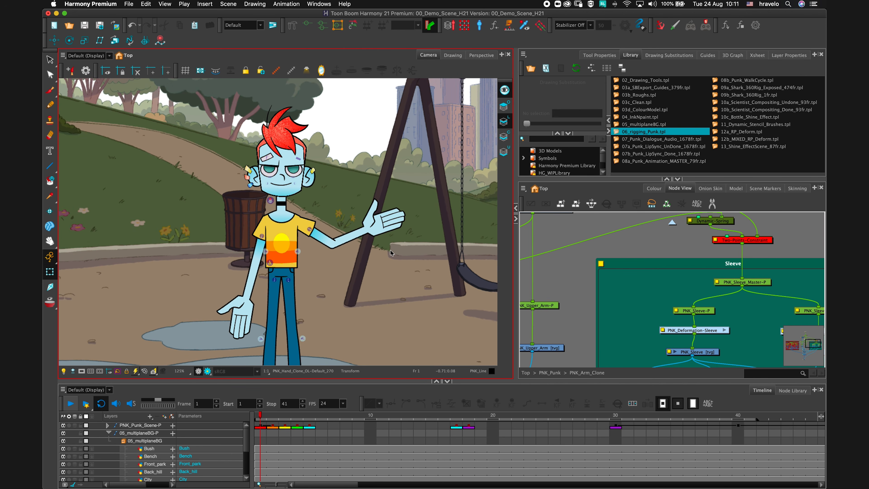
key("super+z")
key("super+z")
key("super+z")
key("super+z")
key("super+z")
key("super+z")
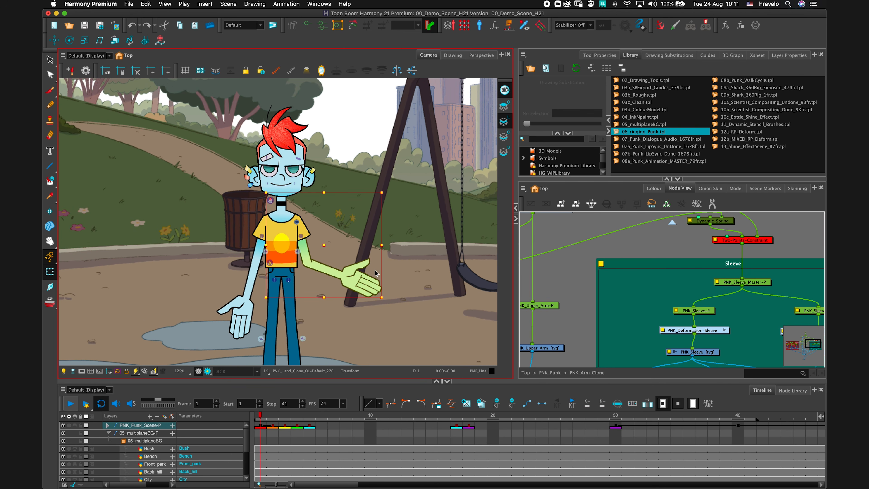
key("super+z")
key("super+z")
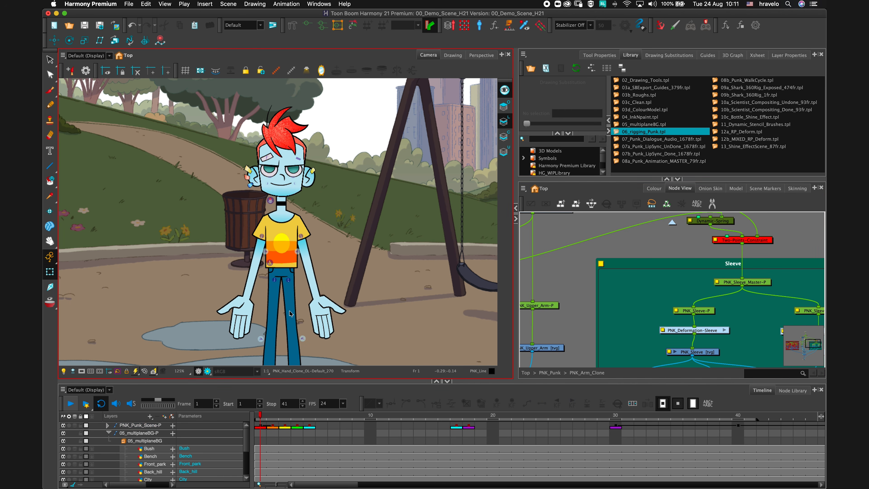
Select the whole raised-side arm and rotate it outward to about horizontal.
left_click(314, 310)
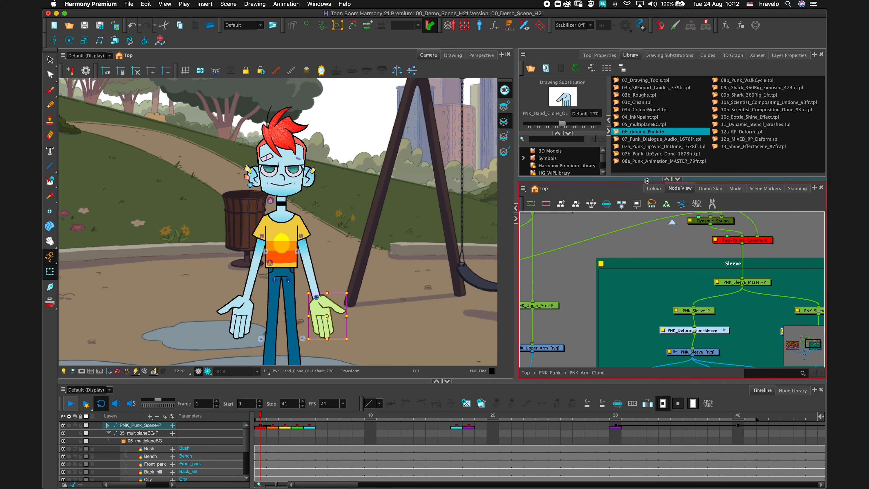
left_click_drag(647, 179, 623, 248)
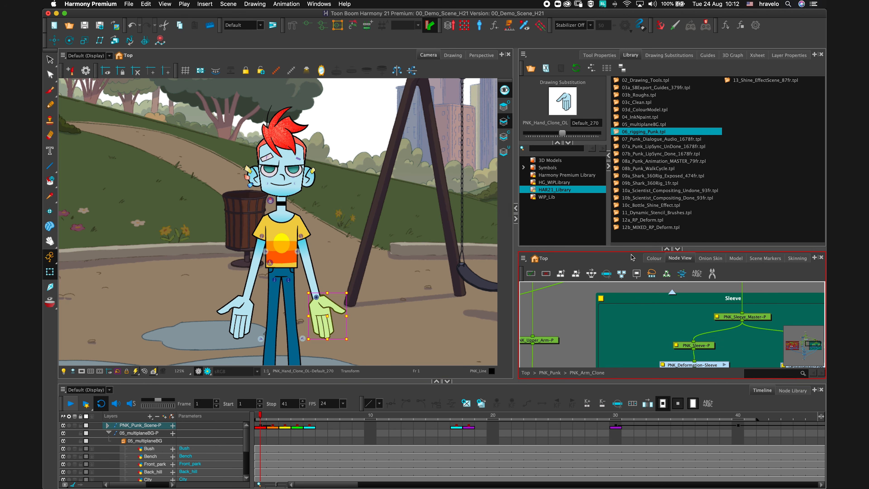
left_click(313, 290)
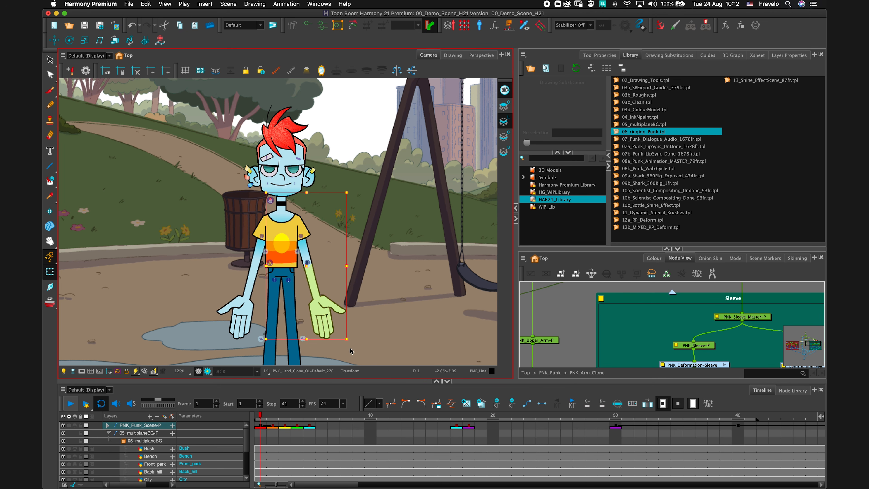
left_click_drag(353, 343, 366, 269)
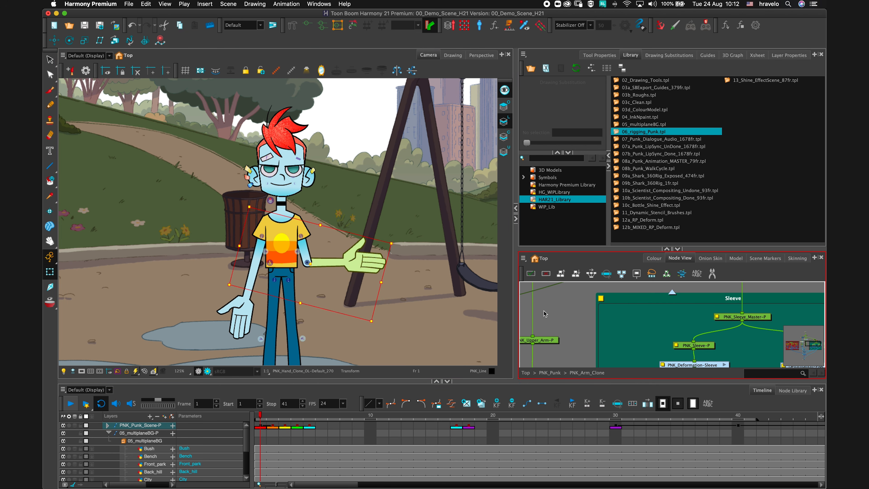
Select the hand and substitute its drawing with Fist_000.
left_click(551, 316)
left_click(364, 263)
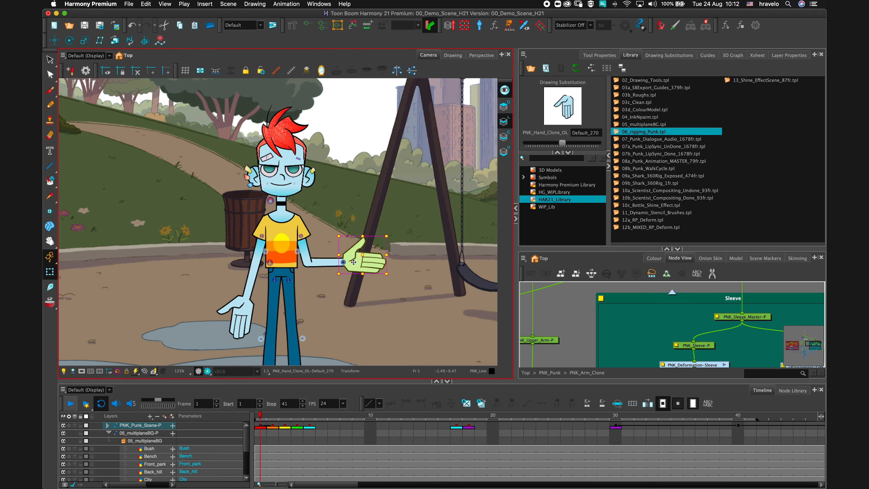
left_click(665, 56)
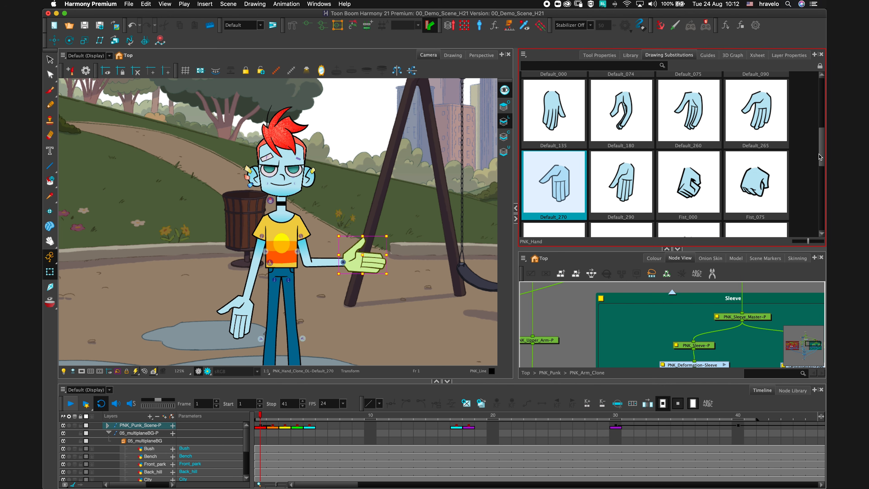
left_click_drag(823, 158, 823, 182)
scroll(554, 172, "up", 4)
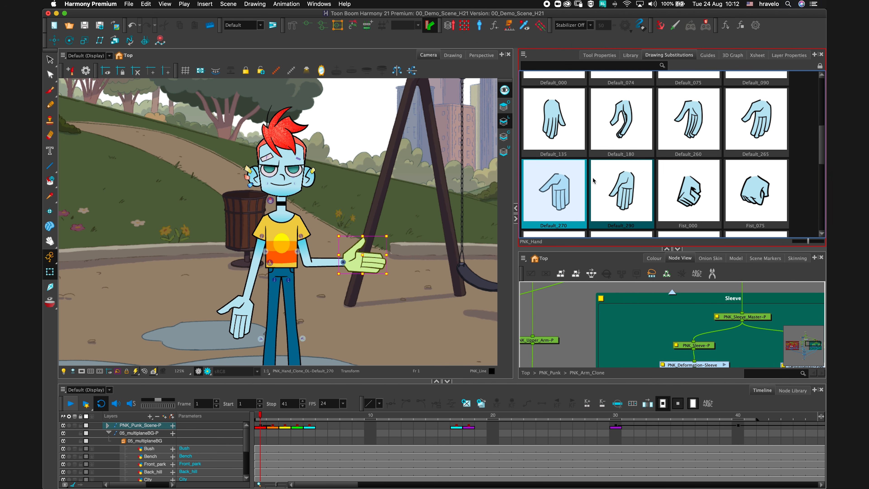
left_click(615, 215)
left_click(686, 194)
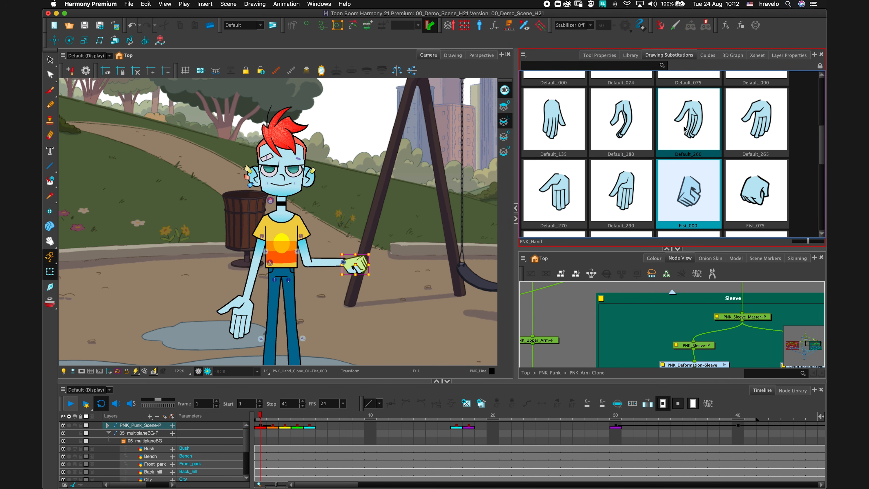
Try hand drawing substitutions Default_260, Default_180 and Default_135, ending on Default_265.
left_click(693, 121)
left_click(621, 120)
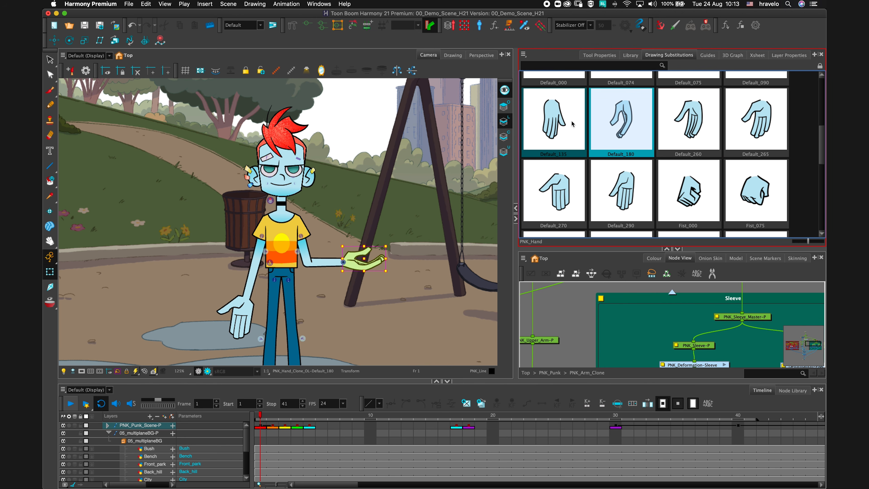
left_click(560, 125)
left_click(619, 129)
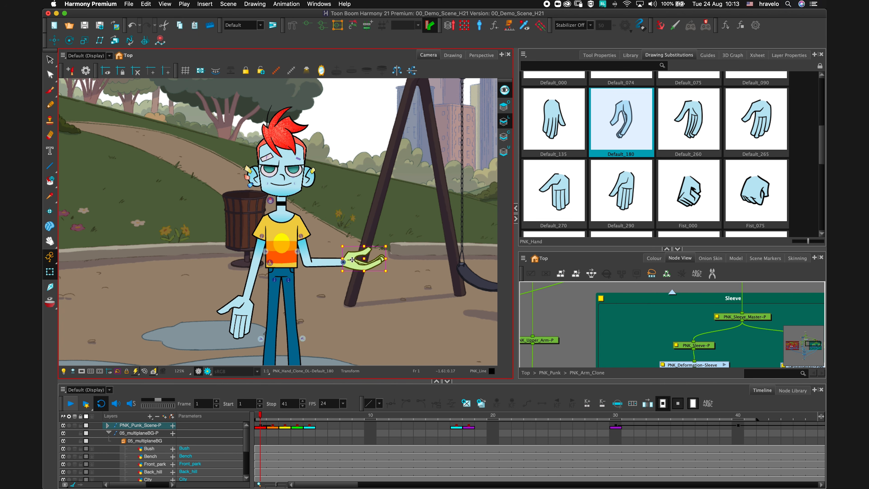
left_click(694, 147)
left_click(759, 128)
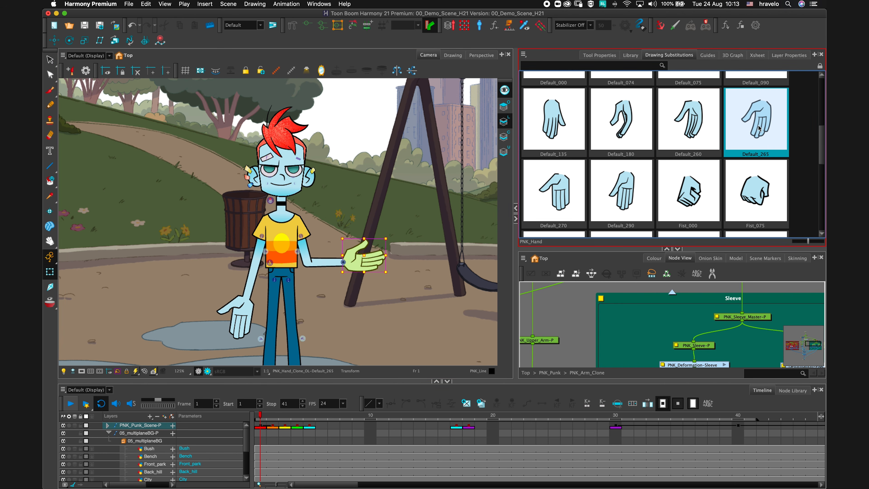
Substitute the hand drawing with Carry_180 and enlarge the substitutions panel.
left_click_drag(822, 152, 821, 122)
left_click(571, 125)
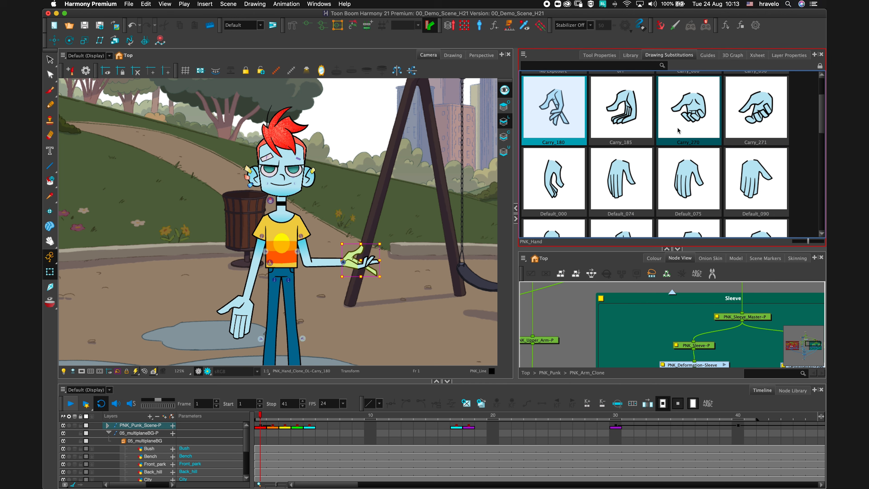
left_click(677, 249)
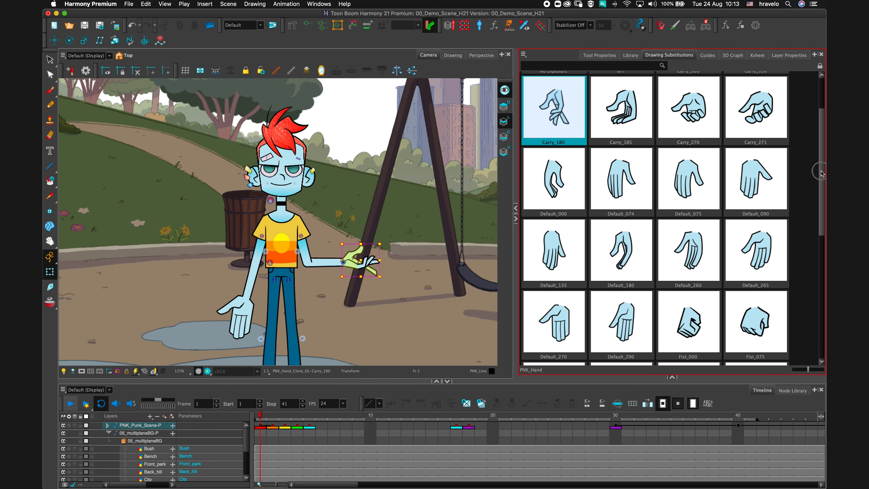
scroll(820, 173, "up", 3)
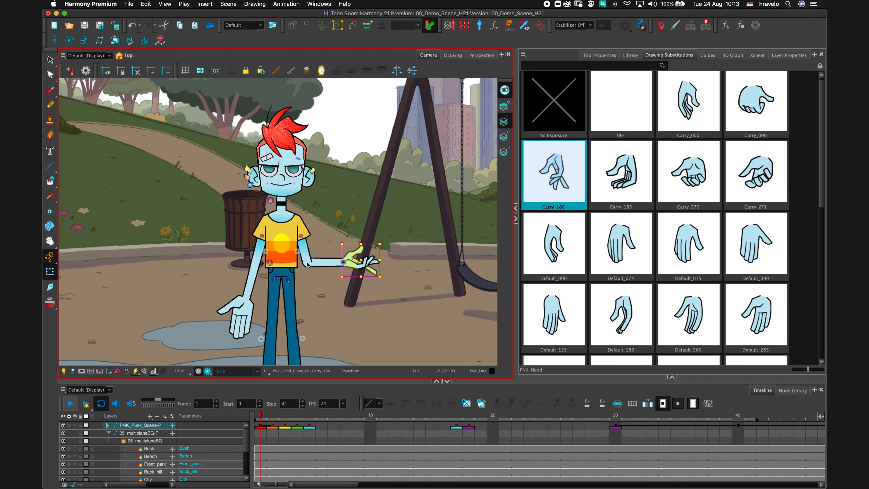
Undo the hand substitutions and the arm rotation.
key("super+z")
key("super+z")
key("super+z")
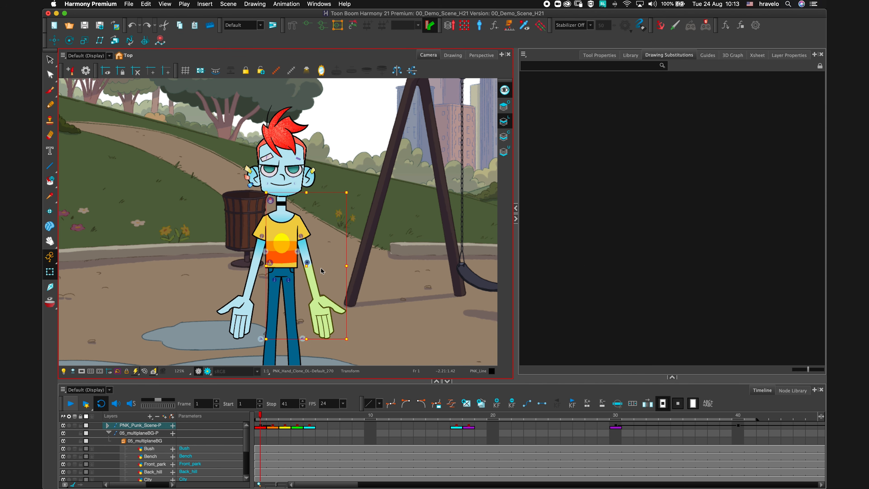
Select the upper arm, show its deformation chain, and bend the forearm upward into a wave.
left_click(294, 263)
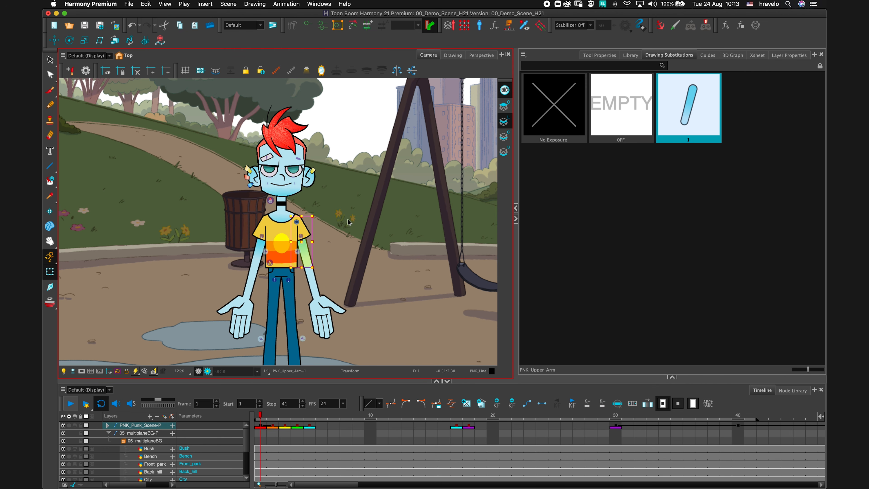
left_click(308, 25)
left_click(306, 235)
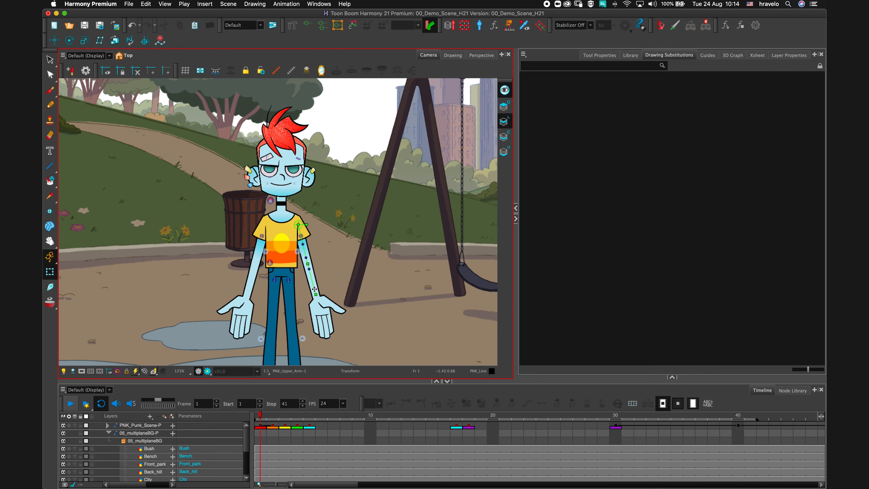
left_click_drag(314, 290, 326, 271)
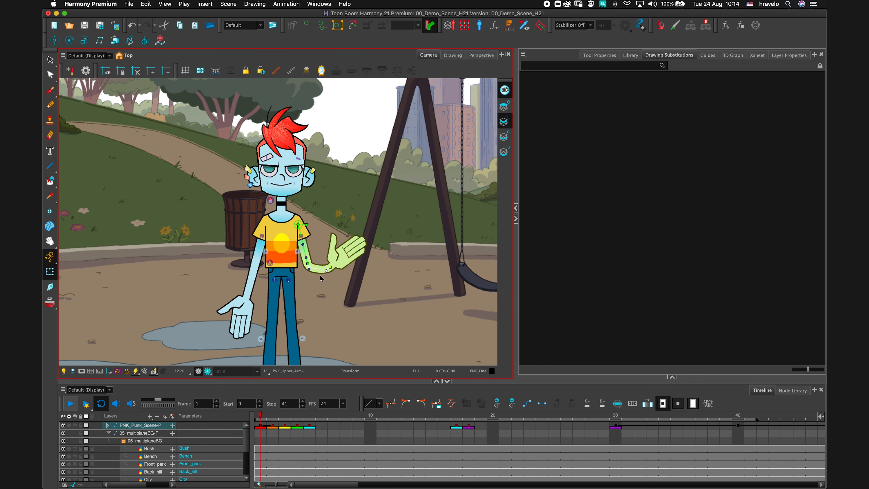
Move the elbow deformation point inward to bend the arm more tightly.
key("2")
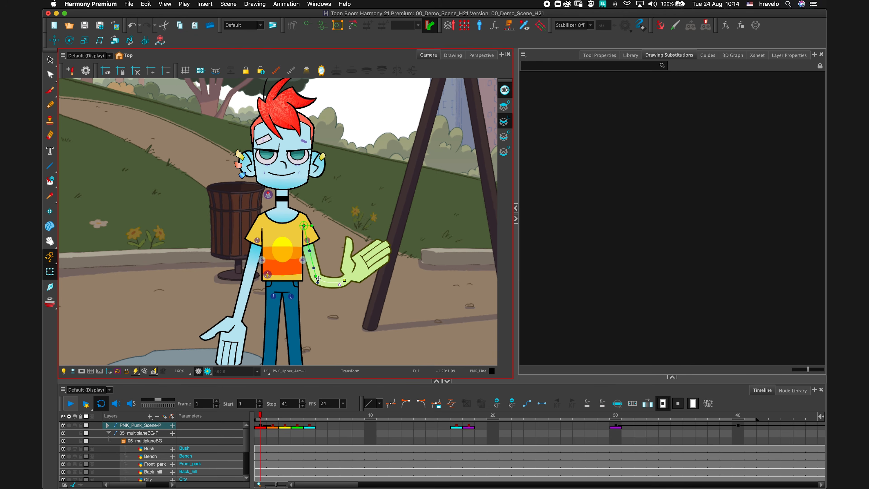
key("2")
key("2")
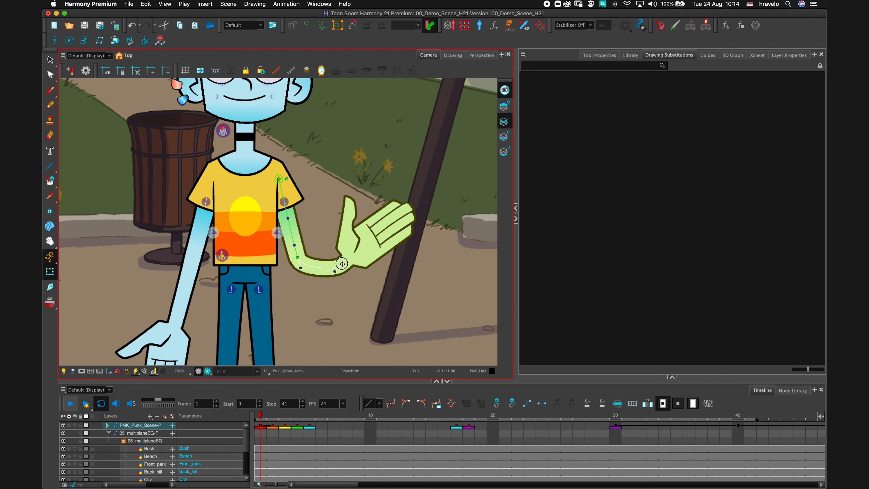
left_click_drag(342, 264, 303, 263)
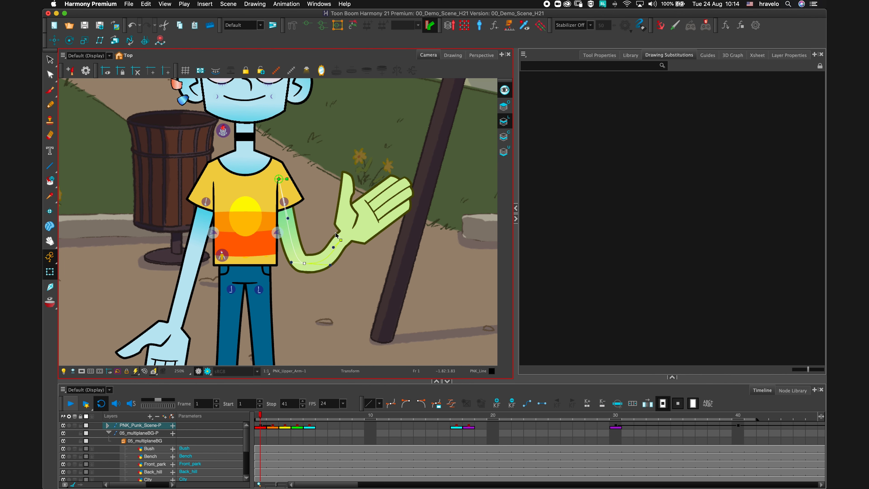
key("Escape")
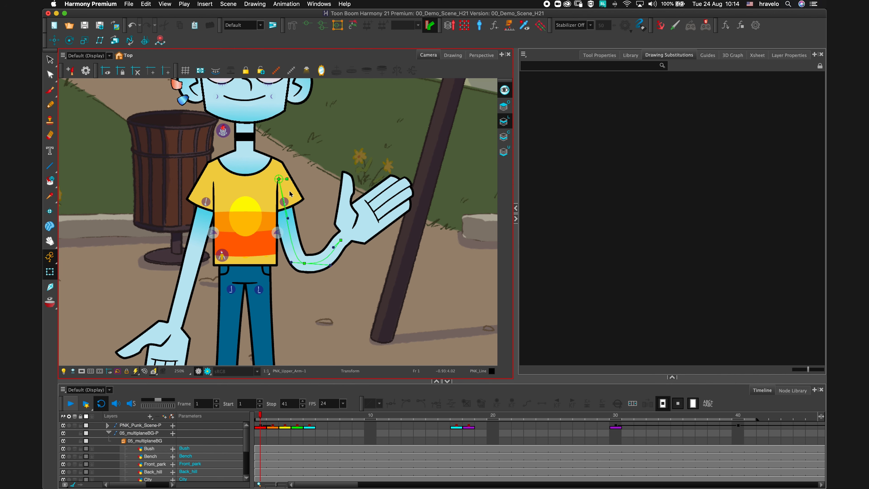
Try rotating the waving arm from the hand's parent, and undo the rotation.
left_click(293, 200)
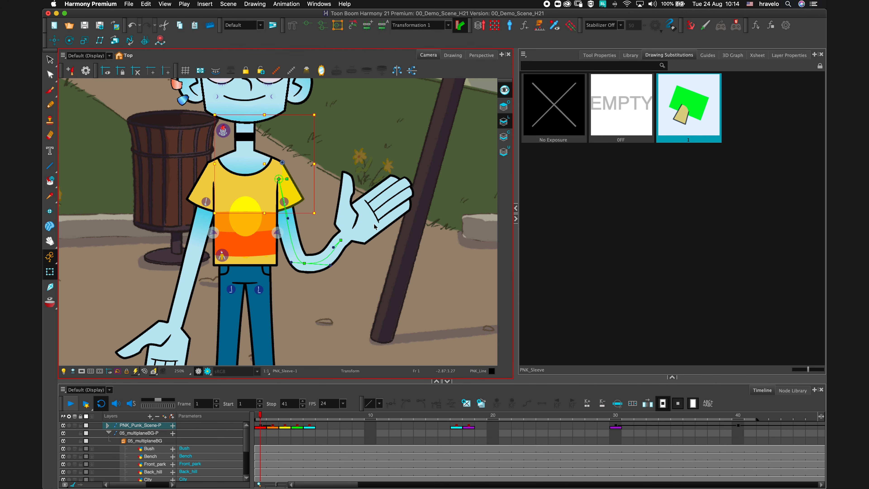
left_click(366, 235)
key("b")
key("b")
key("b")
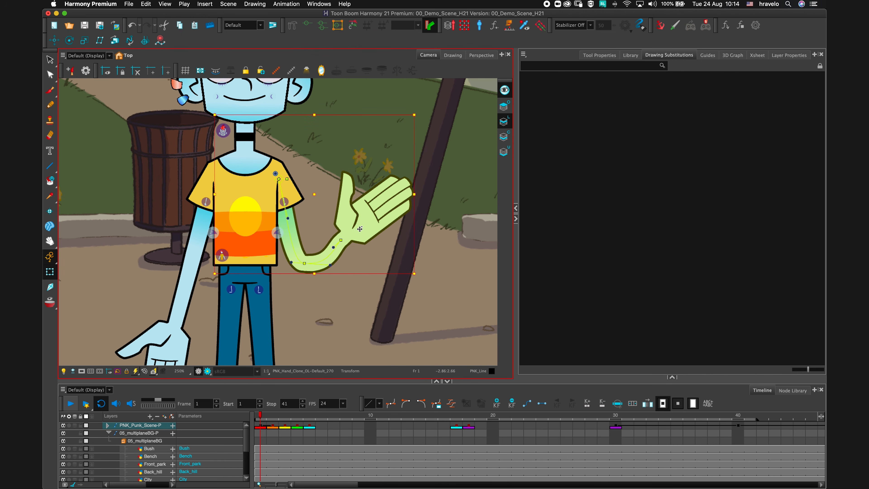
left_click_drag(421, 280, 458, 191)
key("super+z")
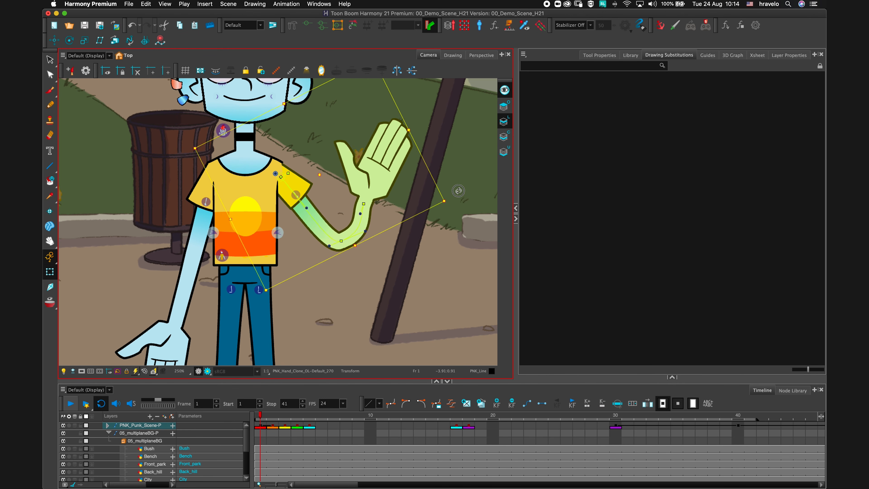
Select the other upper arm and bend its forearm outward, adjusting the elbow deformation point.
key("2")
key("2")
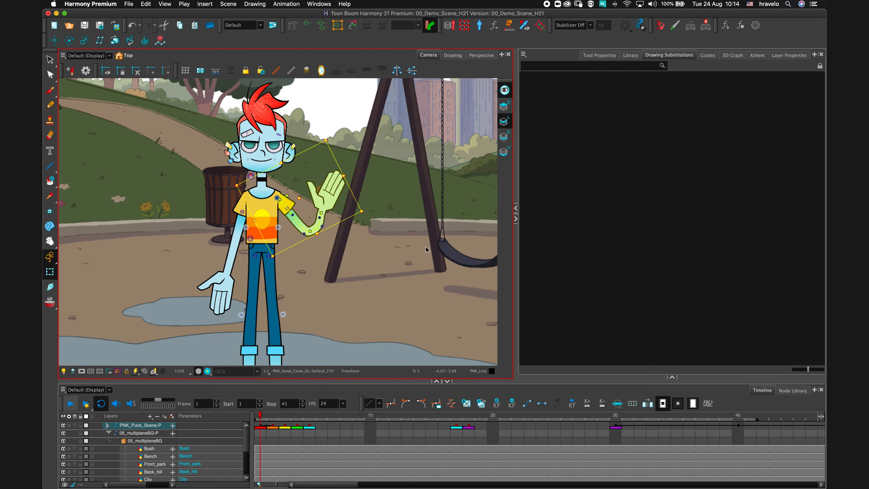
left_click(239, 227)
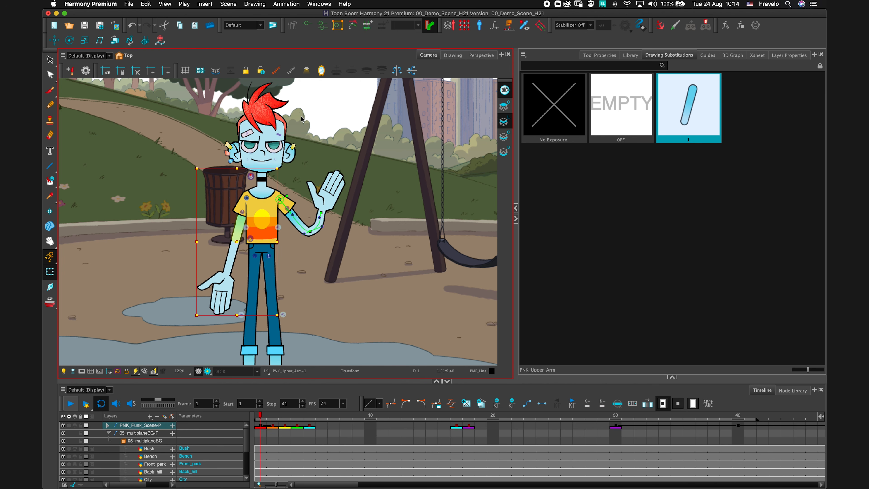
left_click(246, 218)
key("2")
key("1")
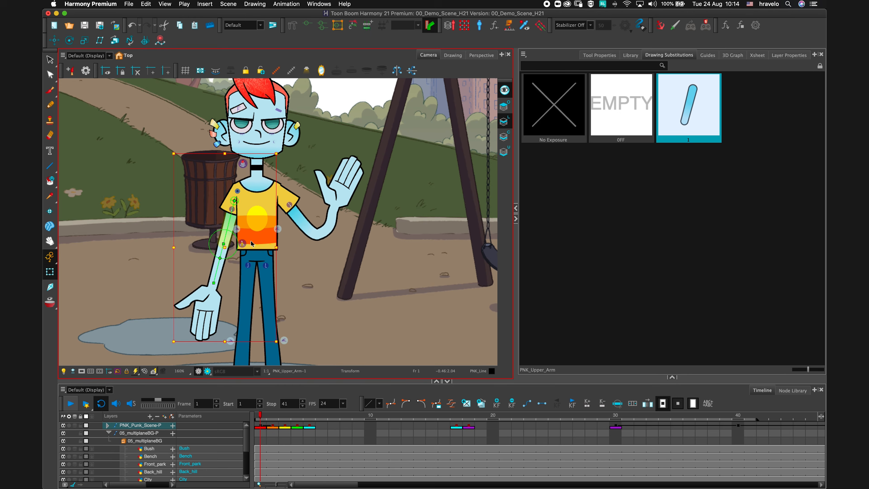
key("1")
left_click_drag(272, 223, 324, 208)
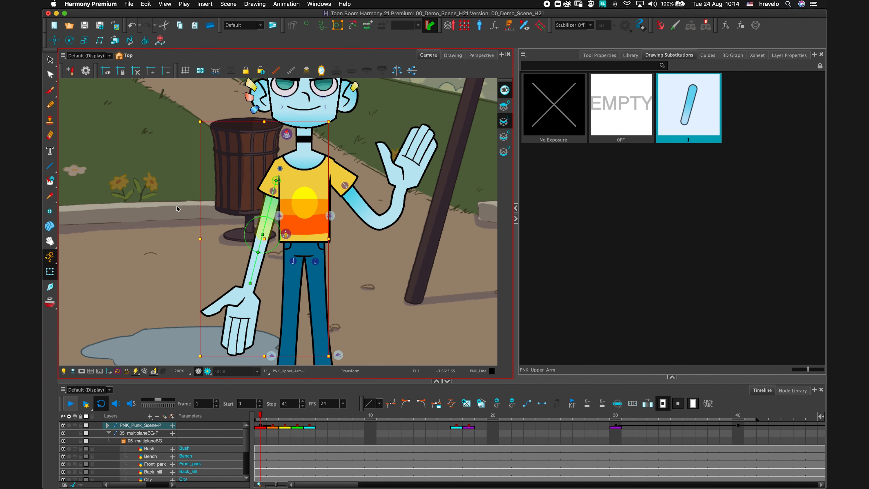
left_click(178, 214)
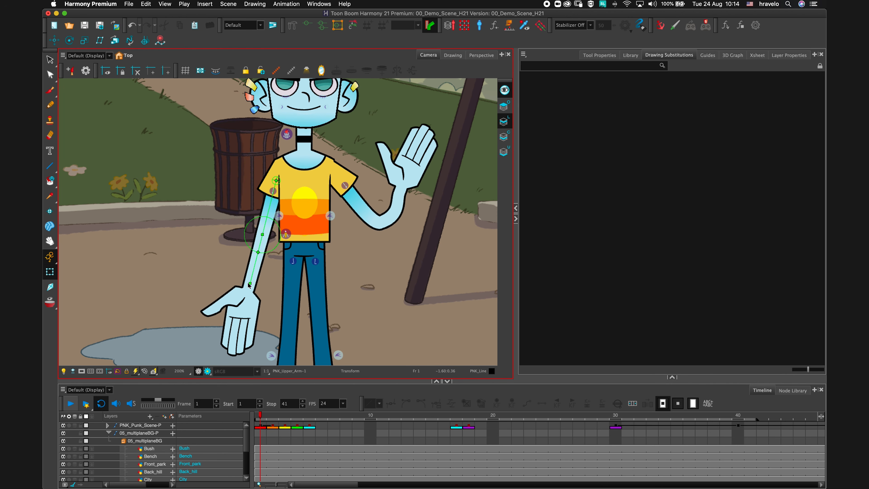
left_click_drag(250, 285, 224, 233)
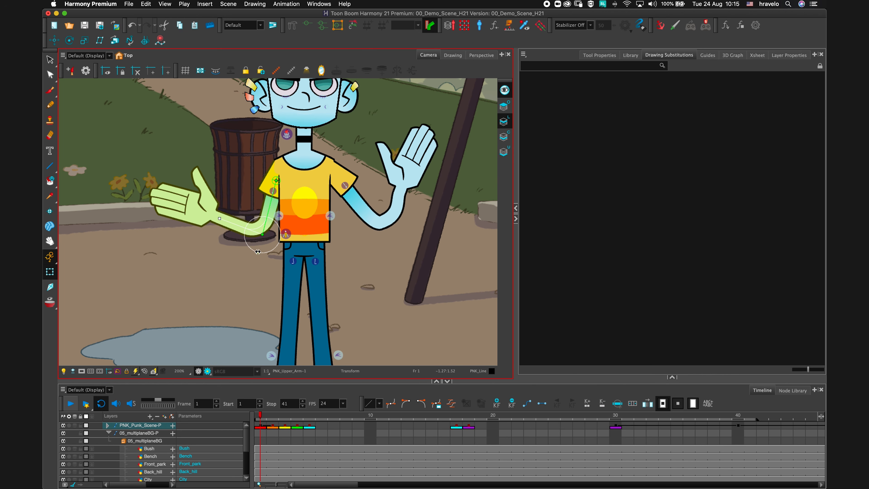
left_click_drag(258, 252, 278, 242)
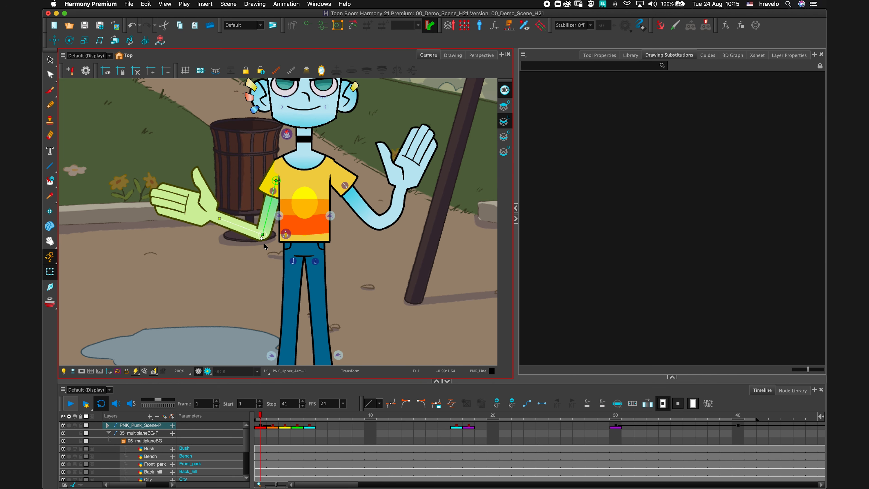
Rotate that hand upward into an open raised gesture.
left_click_drag(218, 218, 236, 222)
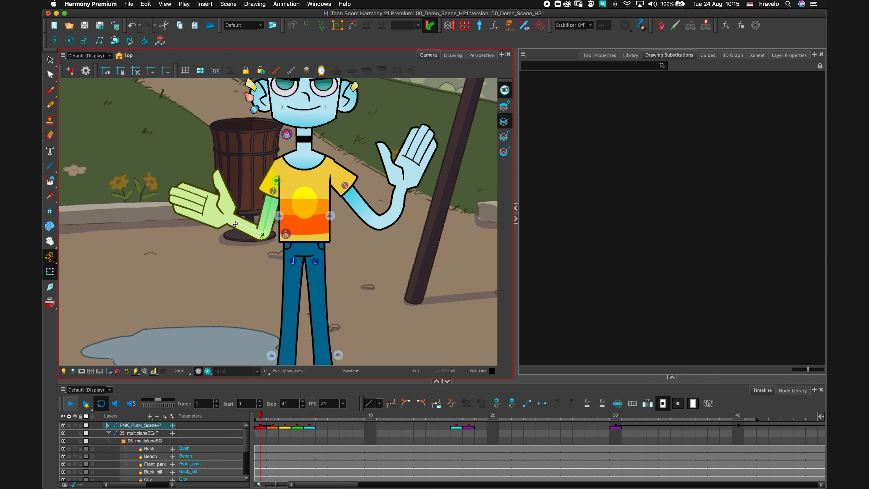
left_click_drag(236, 222, 216, 172)
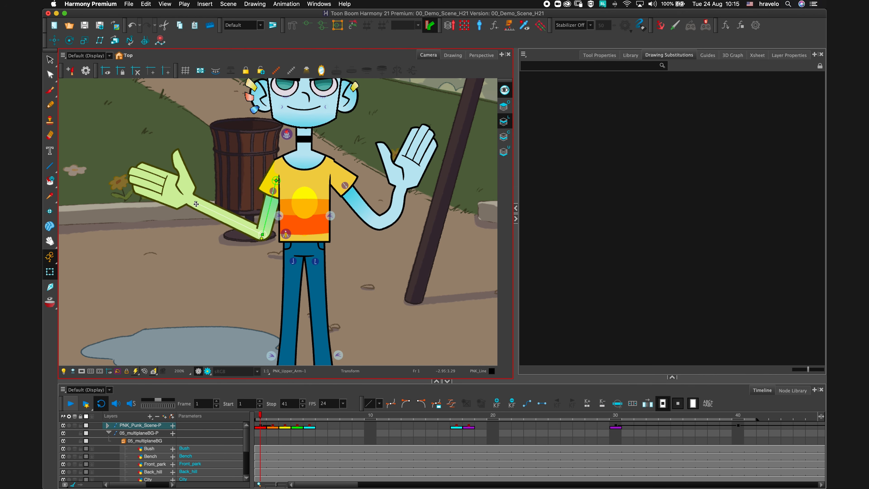
left_click_drag(195, 204, 220, 212)
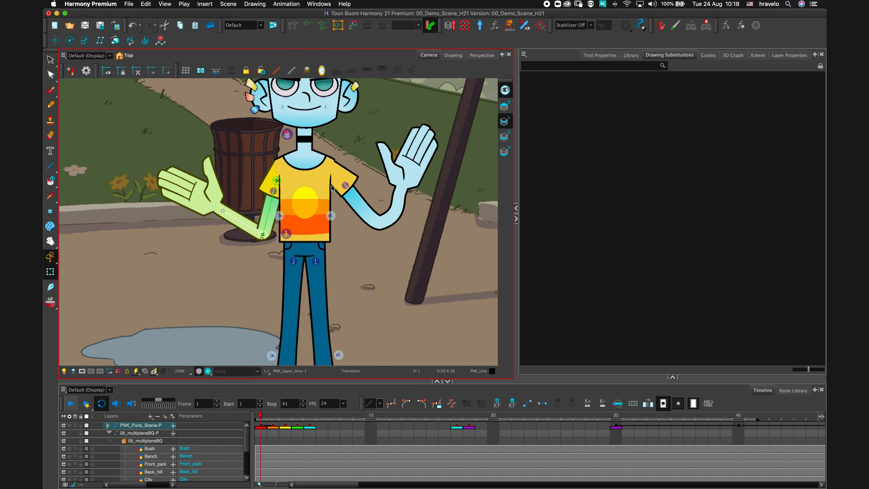
Undo the arm bends so both arms hang down in their default pose.
scroll(305, 253, "down", 4)
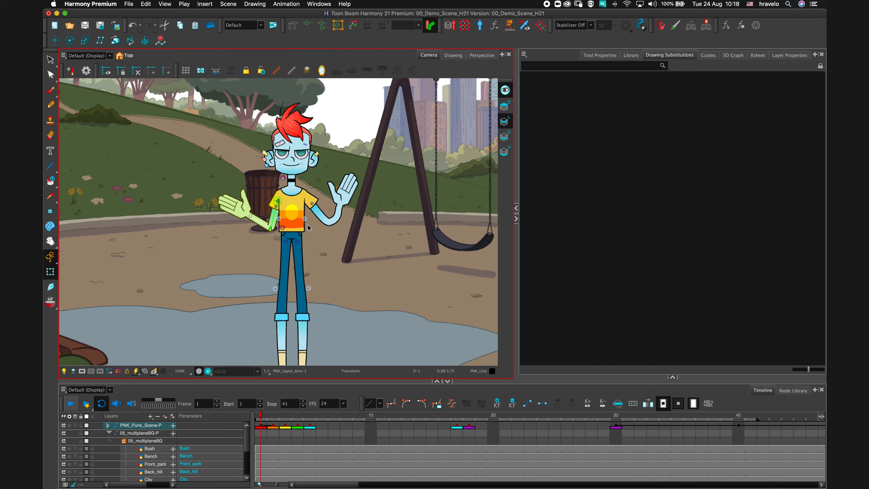
key("super+z")
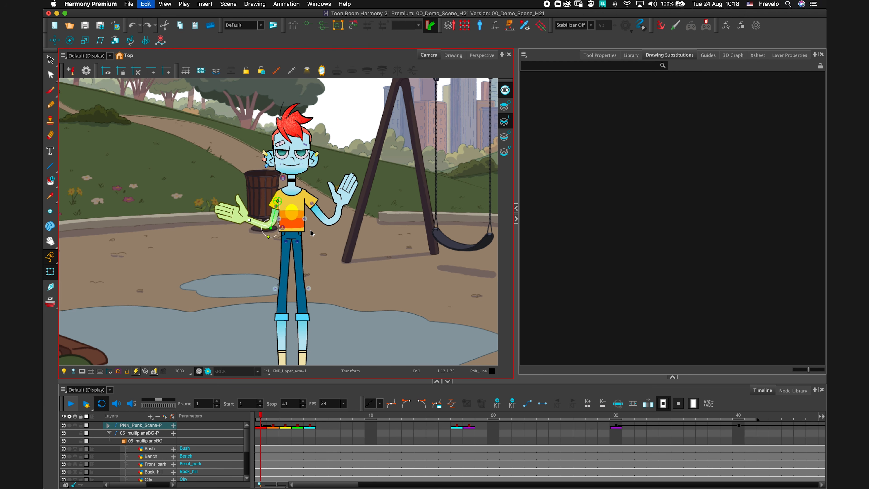
key("super+z")
key("super+z")
key("super+z")
key("super+z")
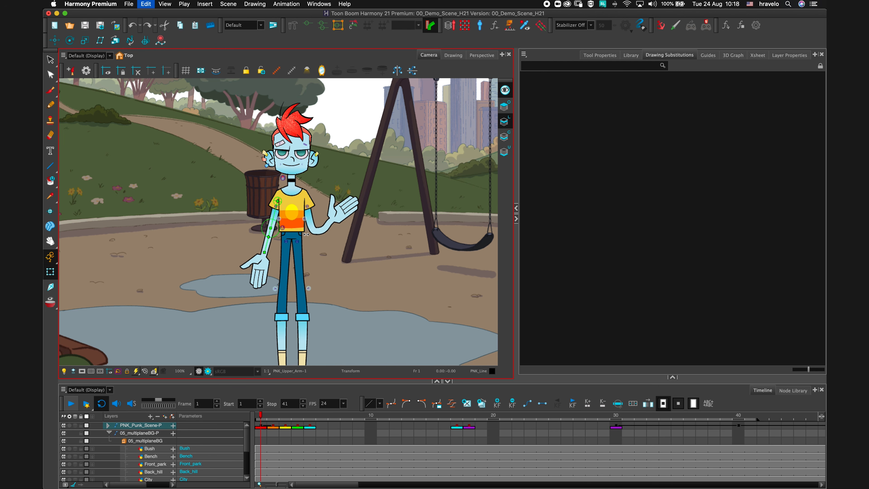
key("super+z")
key("super+z")
key("super+z")
key("super+z")
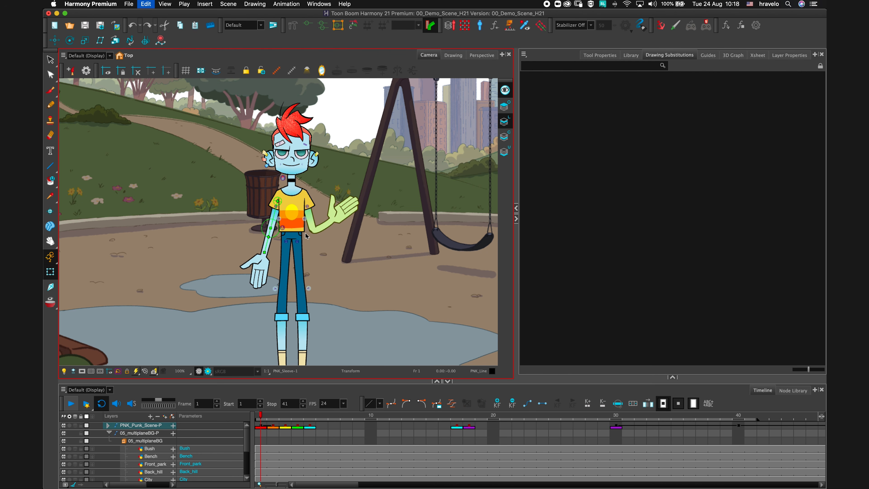
key("super+z")
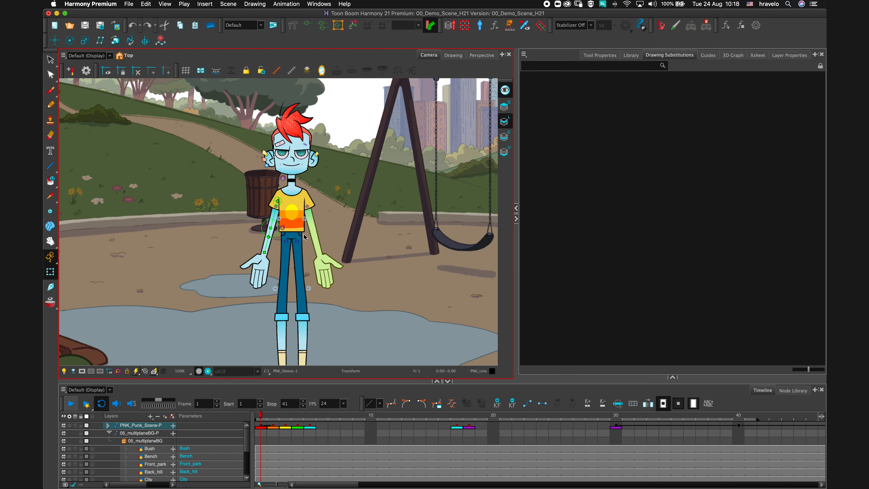
Select the jaw, show its deformers, and reshape the chin curve by moving its deformation points.
key("2")
key("2")
key("2")
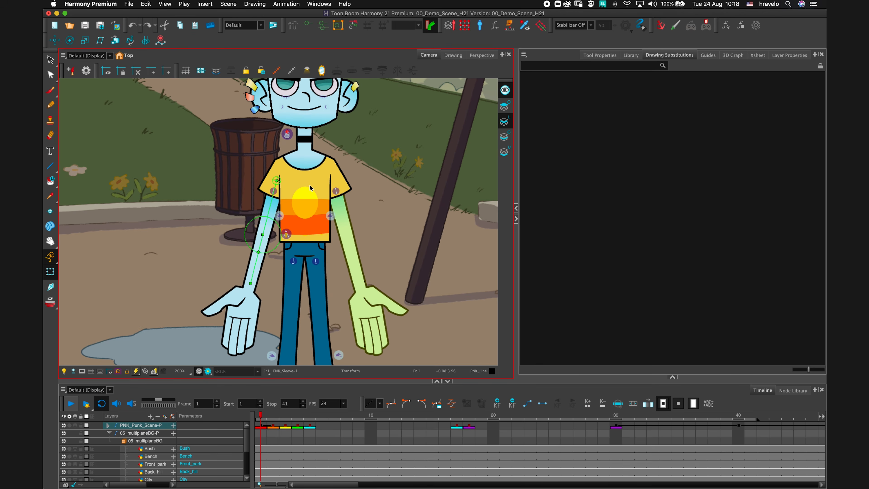
key("space")
left_click_drag(351, 150, 335, 287)
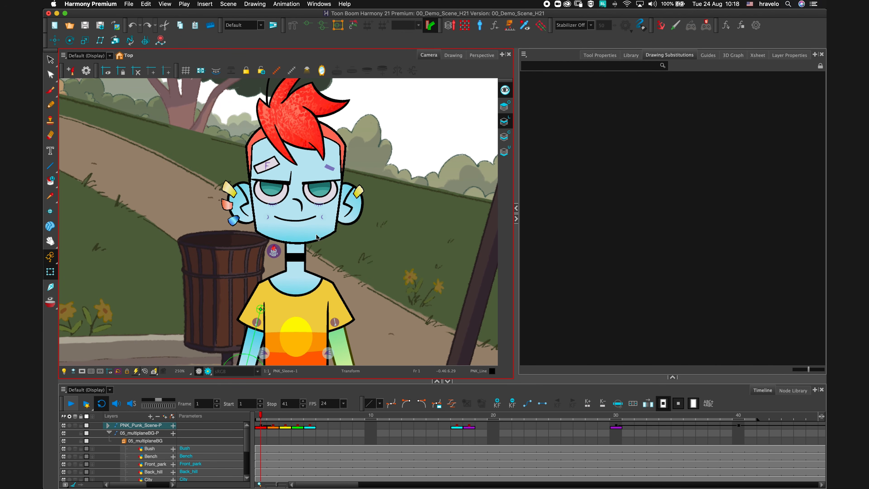
left_click(317, 239)
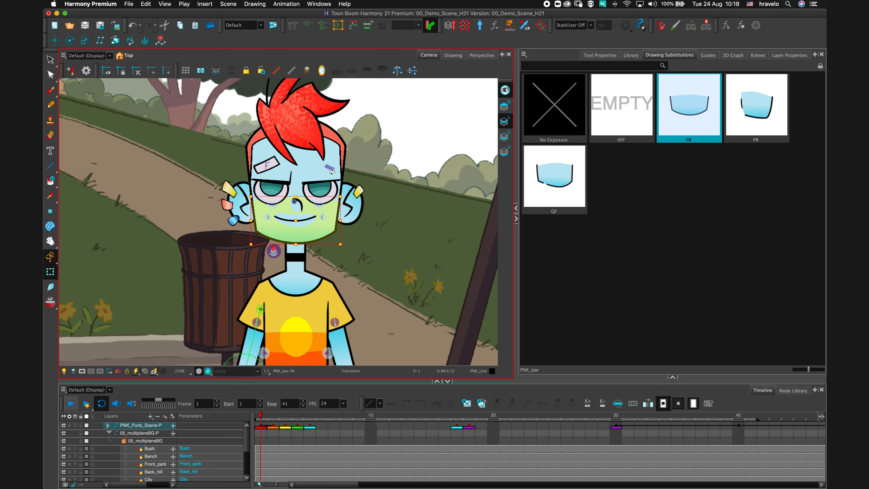
left_click(308, 33)
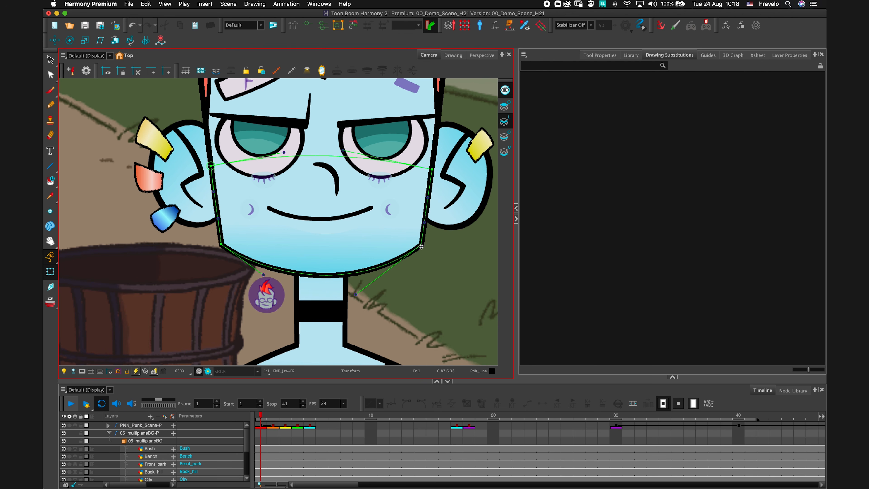
left_click_drag(421, 246, 421, 265)
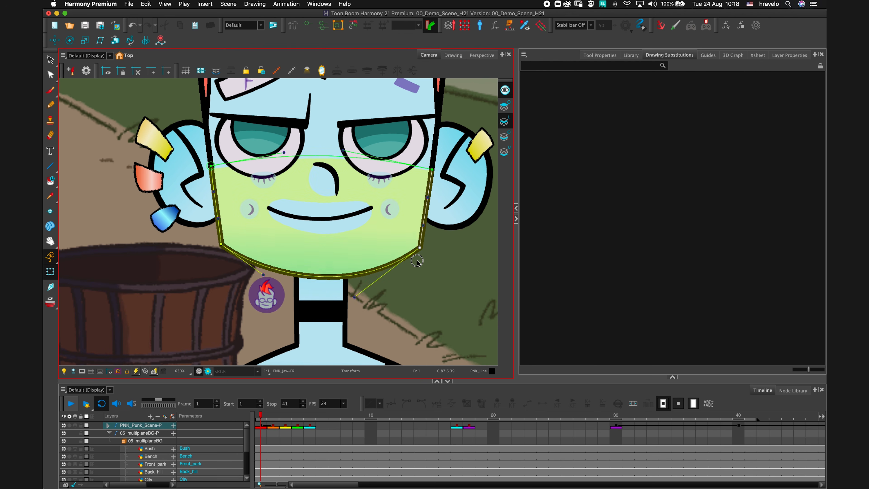
left_click_drag(358, 315, 376, 306)
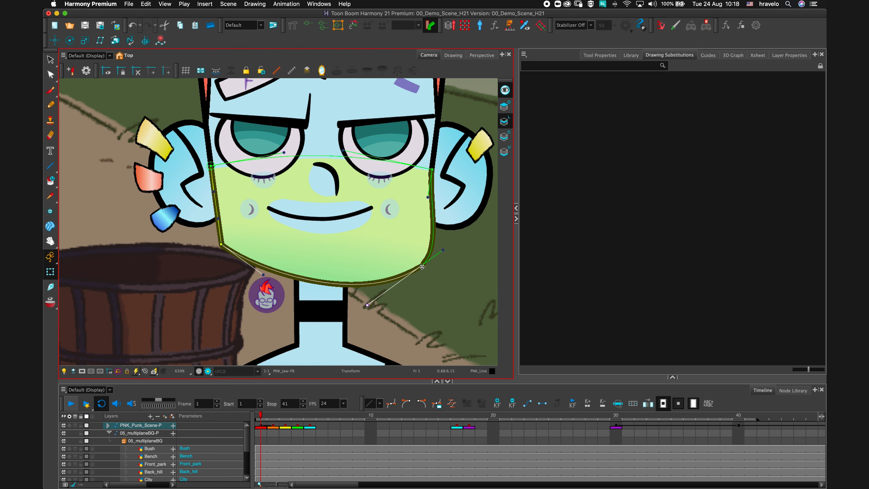
left_click_drag(422, 266, 412, 282)
mouse_move(264, 277)
left_mouse_down()
mouse_move(216, 306)
mouse_move(277, 268)
left_mouse_up()
left_click_drag(225, 243, 218, 271)
left_click(343, 259)
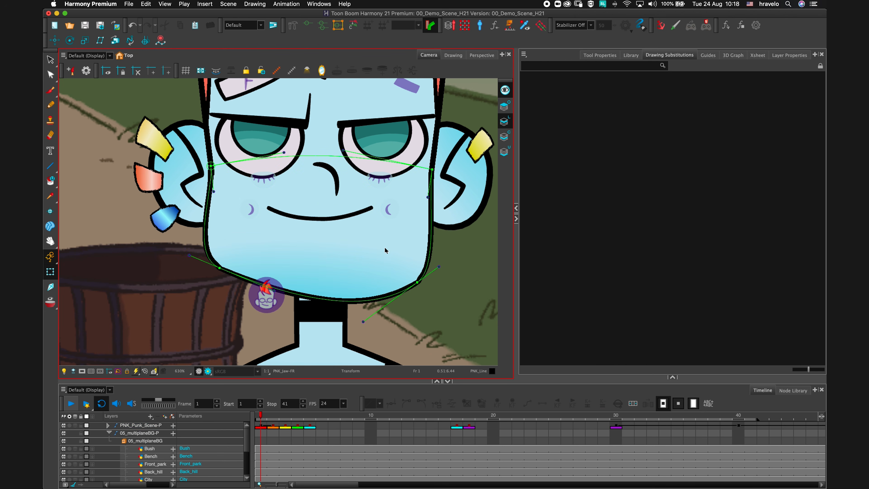
Try bending the front hair strand sideways, and undo the bend.
key("space")
left_click_drag(390, 214, 377, 308)
left_click_drag(418, 117, 398, 246)
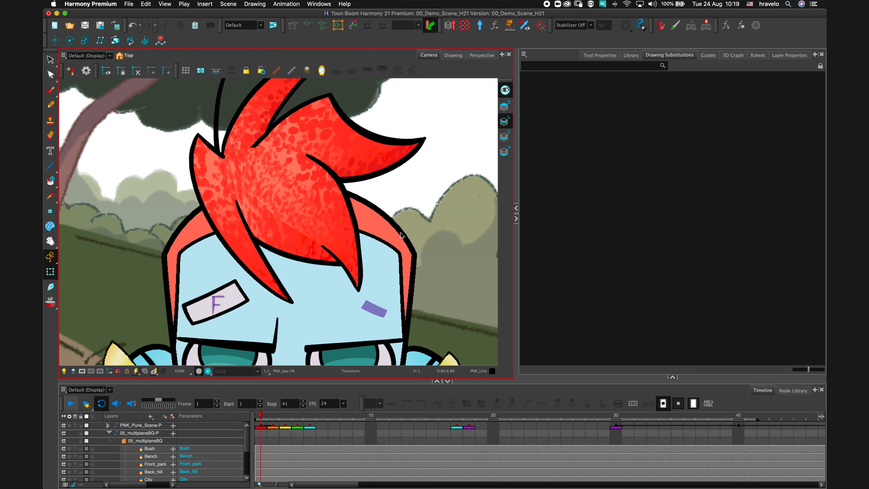
key("1")
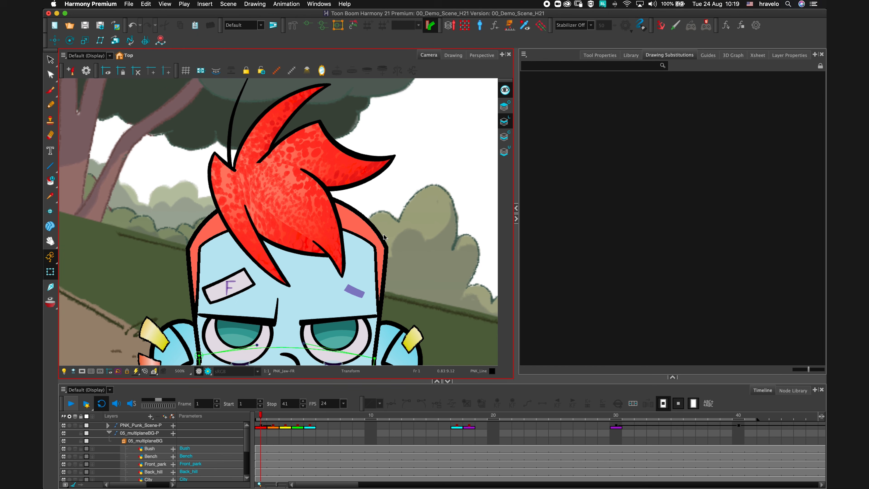
key("space")
left_click_drag(383, 209, 378, 224)
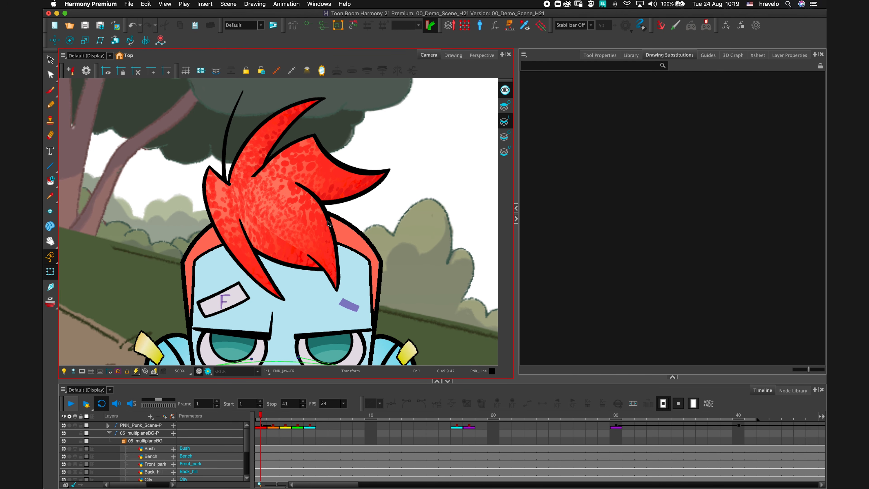
left_click(327, 223)
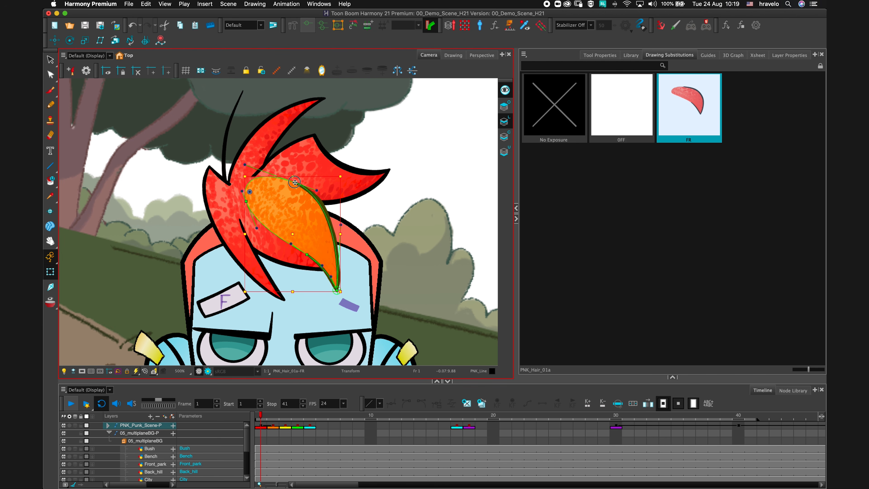
mouse_move(295, 183)
left_mouse_down()
mouse_move(331, 189)
mouse_move(308, 147)
mouse_move(363, 163)
mouse_move(329, 173)
mouse_move(332, 179)
mouse_move(389, 165)
mouse_move(352, 182)
mouse_move(386, 208)
mouse_move(442, 176)
mouse_move(399, 188)
mouse_move(433, 181)
left_mouse_up()
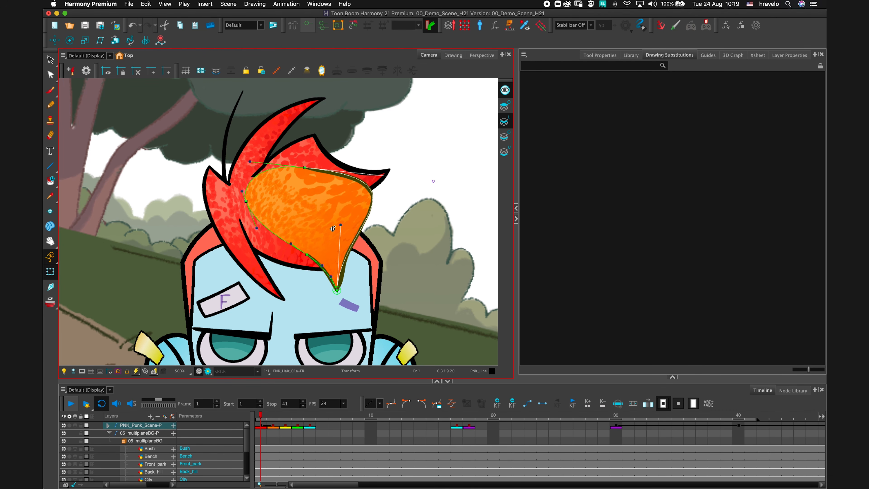
key("super+z")
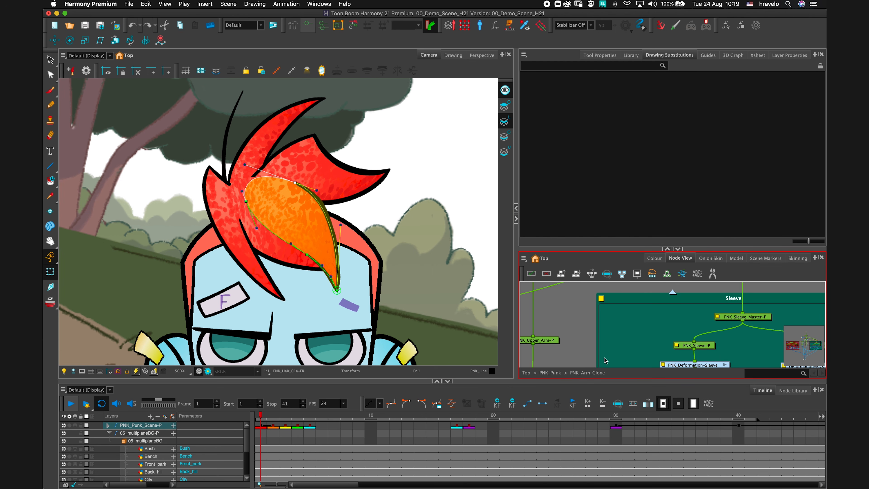
Open Show Master Controllers and enable a head deformation master controller.
left_click(679, 331)
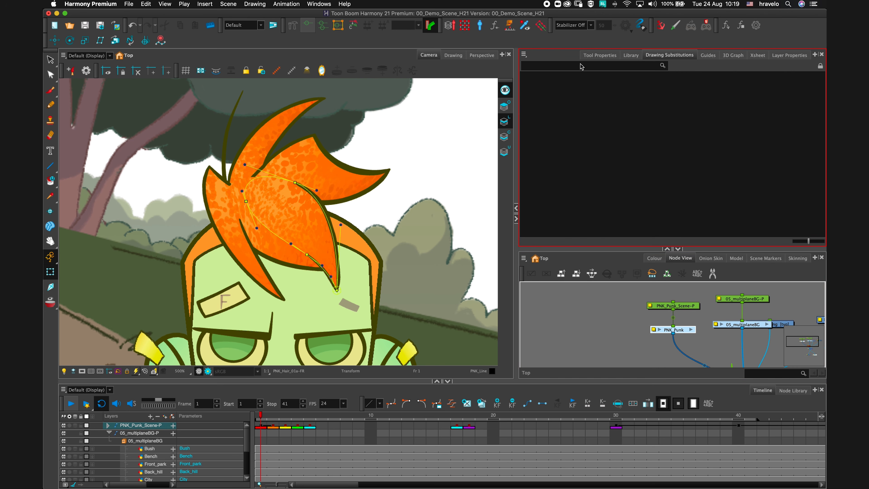
left_click(524, 25)
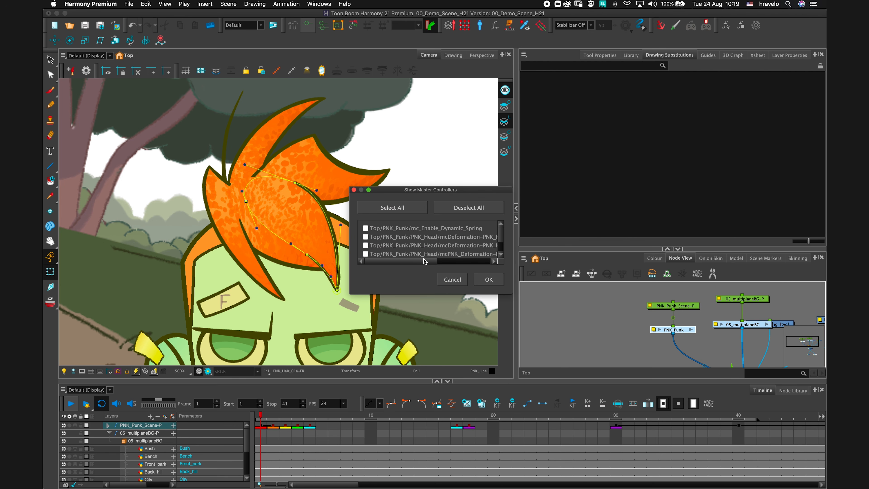
left_click(390, 239)
left_click(487, 279)
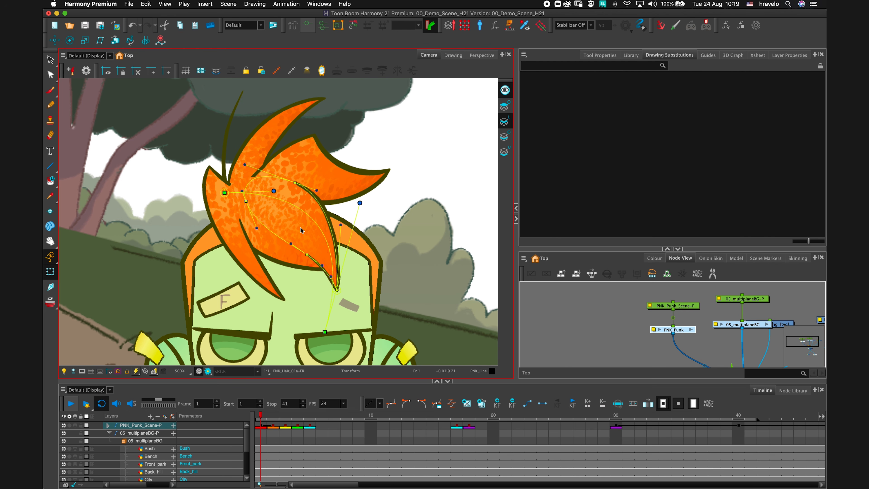
Drag the hair master controller's handles to sweep the front hair strand to the right.
left_click_drag(325, 332, 376, 267)
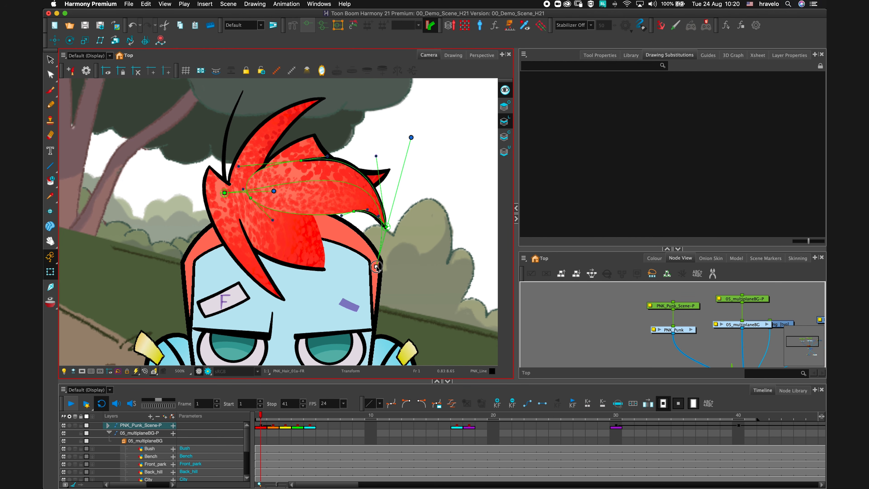
left_click_drag(411, 139, 288, 281)
left_click_drag(378, 265, 421, 228)
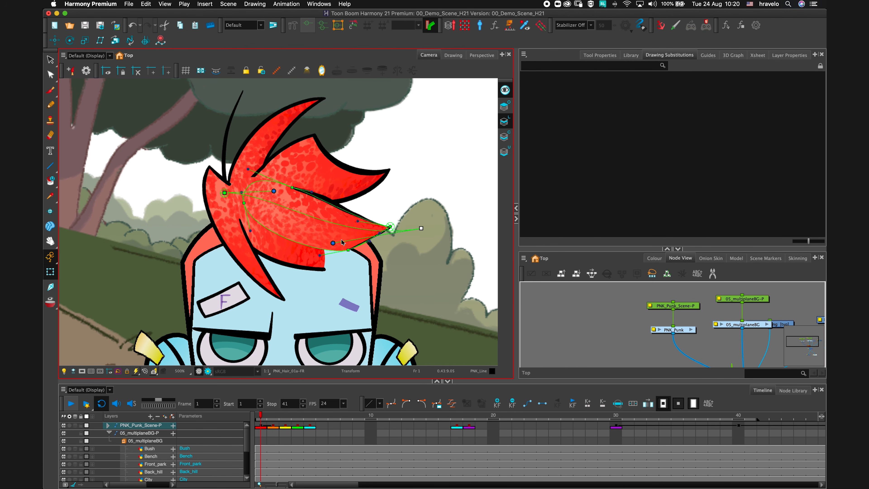
Reshape the front hair strand by moving the master controller's curve points, and undo those edits.
left_click_drag(291, 187, 318, 189)
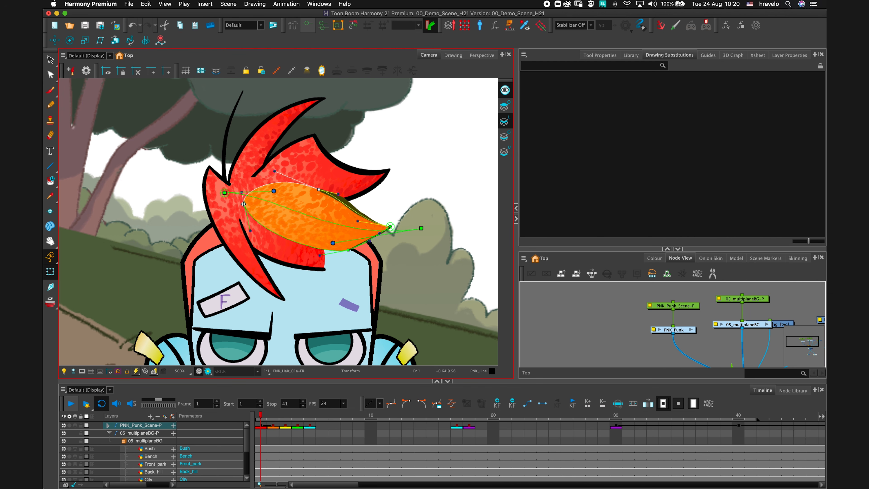
left_click_drag(243, 205, 248, 210)
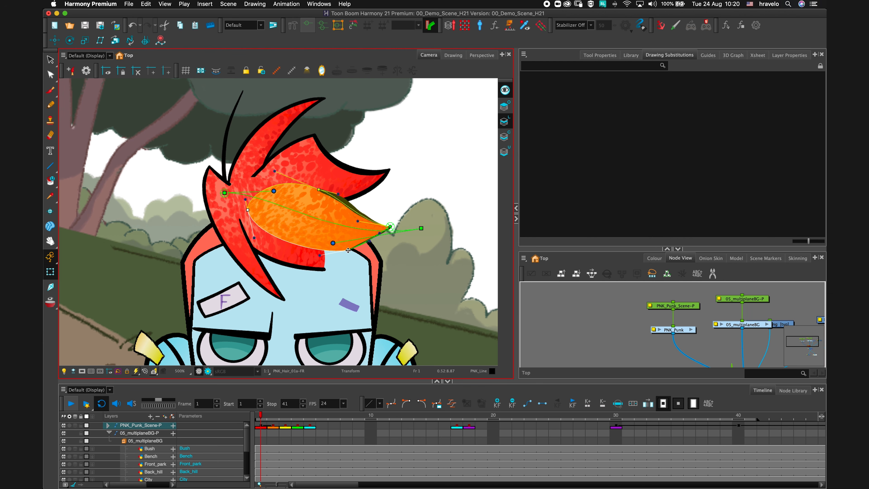
left_click_drag(348, 250, 322, 256)
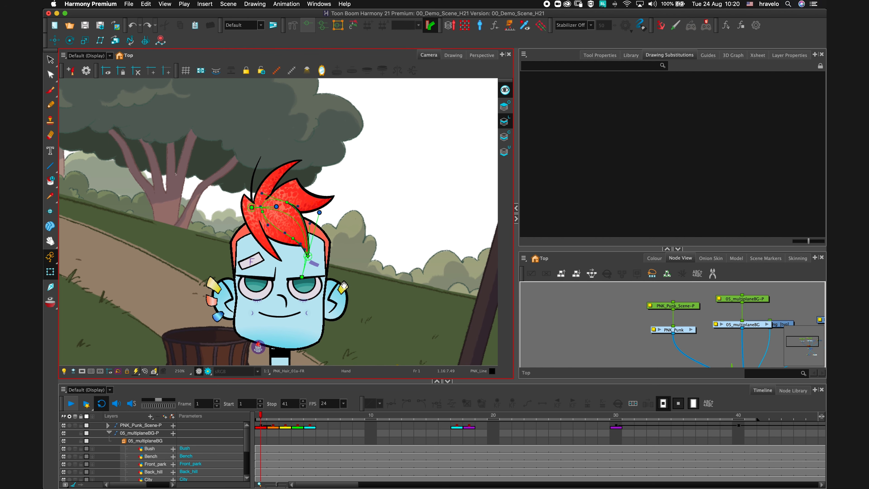
left_click_drag(352, 274, 349, 229)
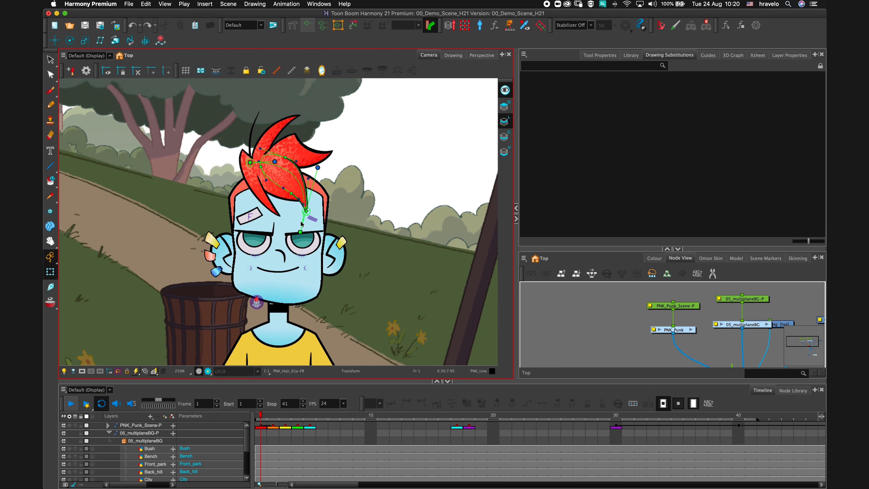
key("super+z")
key("super+z")
key("super+z")
key("super+z")
key("super+z")
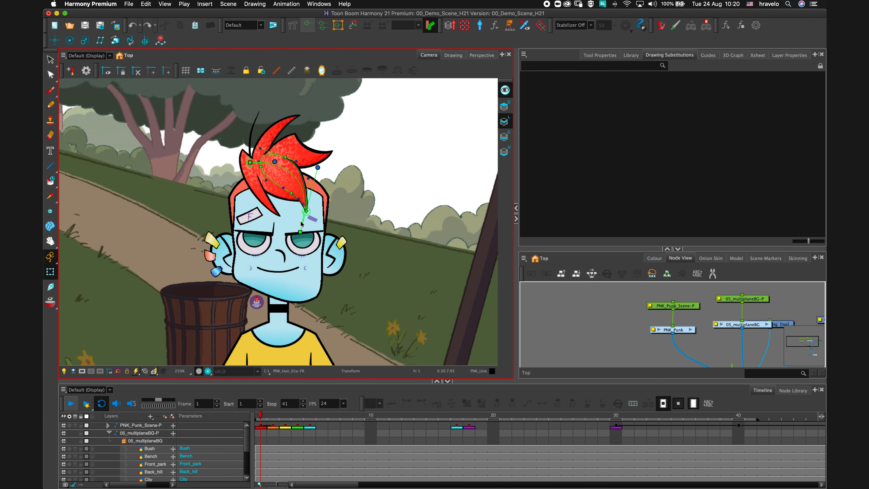
key("super+z")
key("super+z")
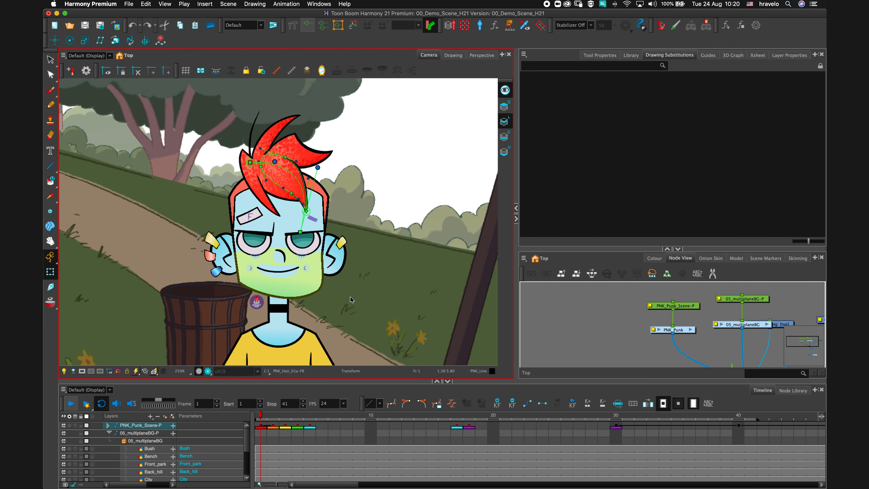
Select the right shoe, slide it sideways, and undo the move.
key("2")
key("2")
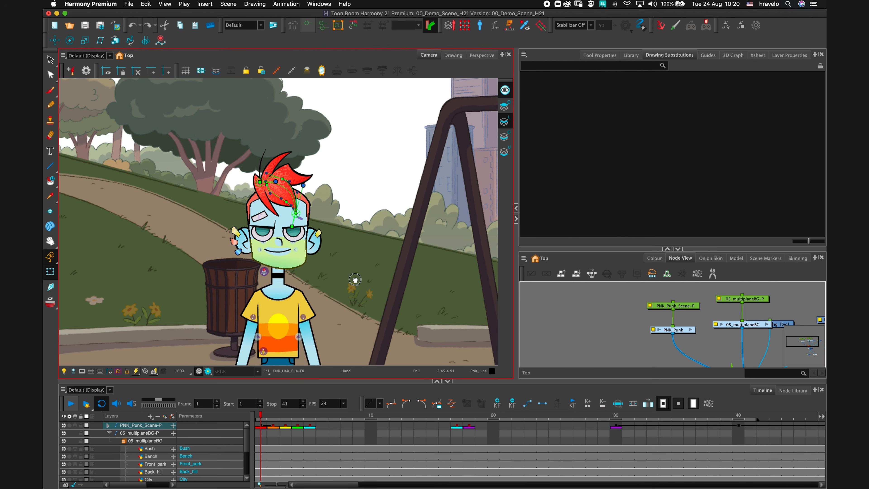
left_click_drag(355, 280, 332, 200)
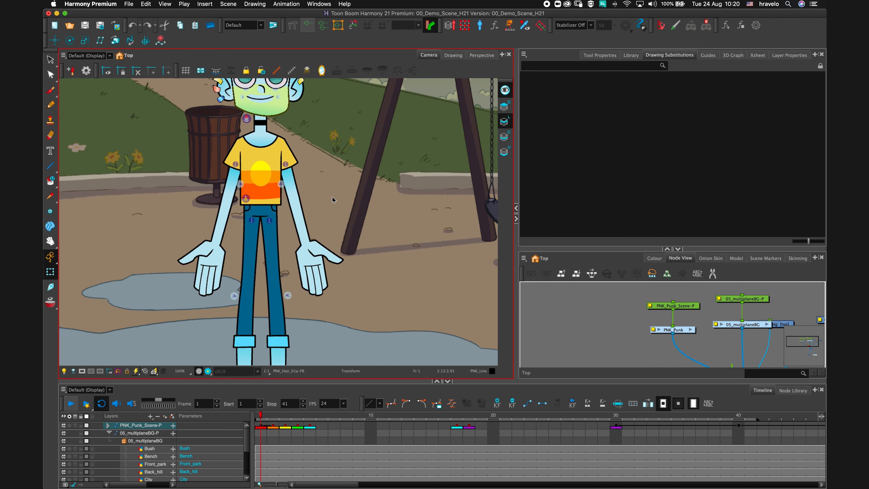
left_click_drag(370, 279, 352, 246)
key("1")
key("1")
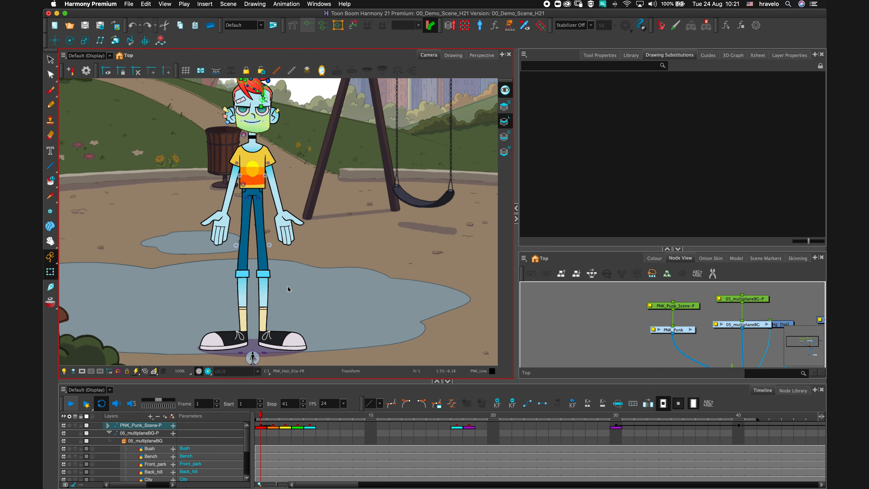
left_click(286, 349)
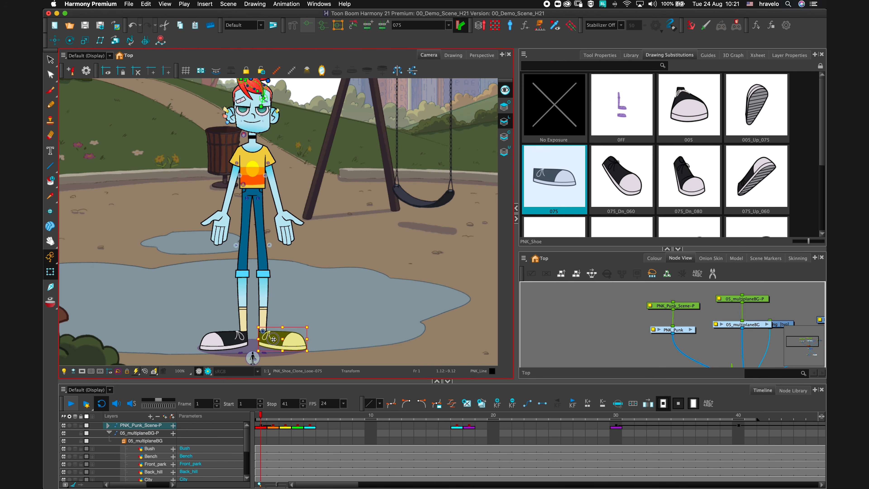
left_click_drag(273, 340, 310, 341)
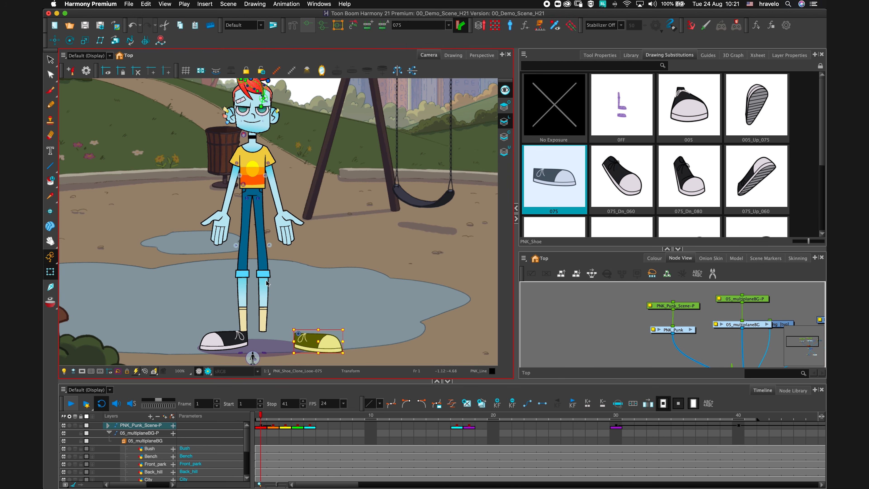
key("super+z")
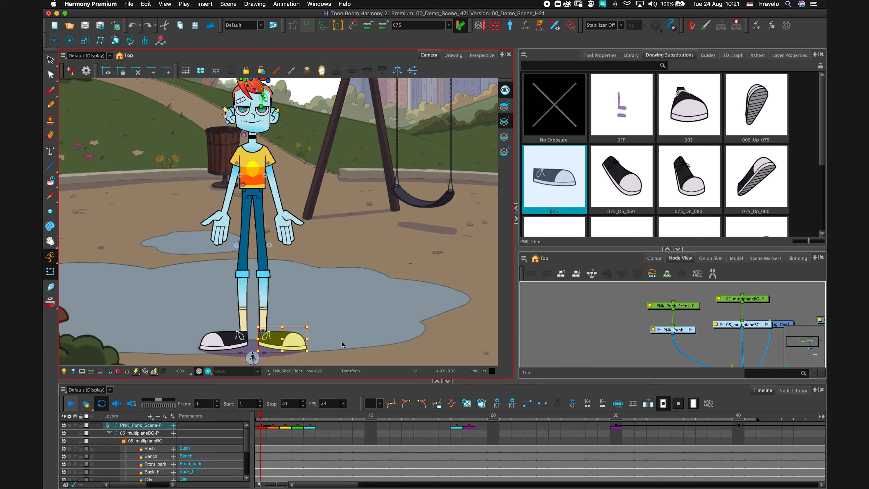
key("Escape")
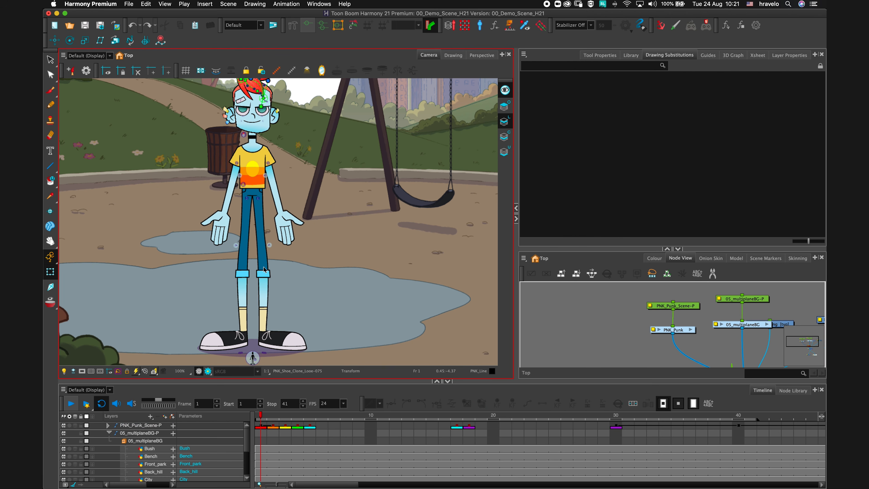
Select the whole right leg chain from the shoe and drag the foot outward to widen the stance.
left_click(274, 343)
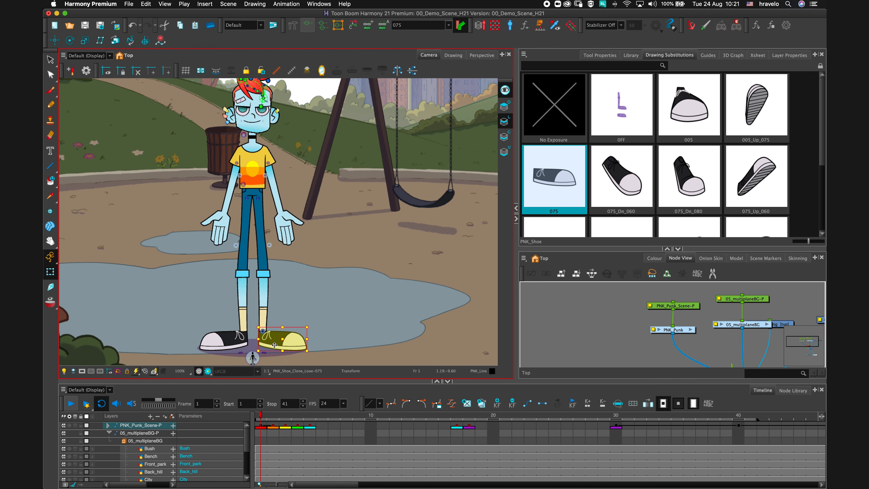
key("b")
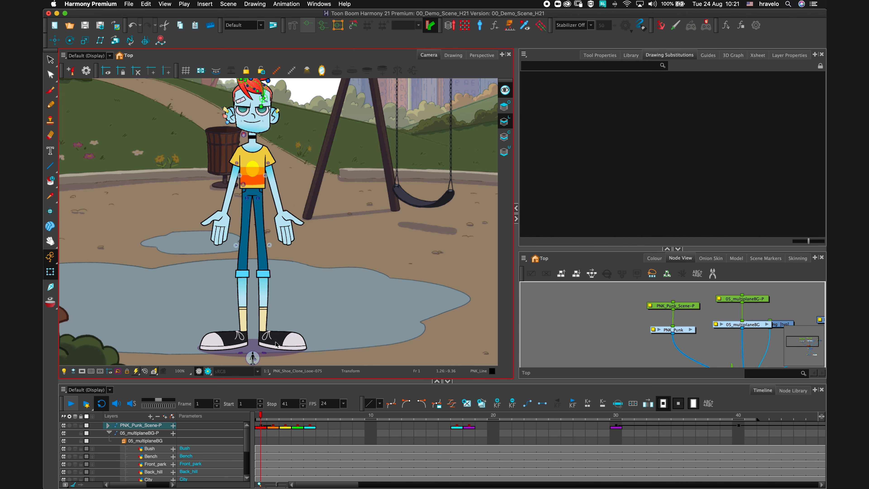
key("b")
key("b")
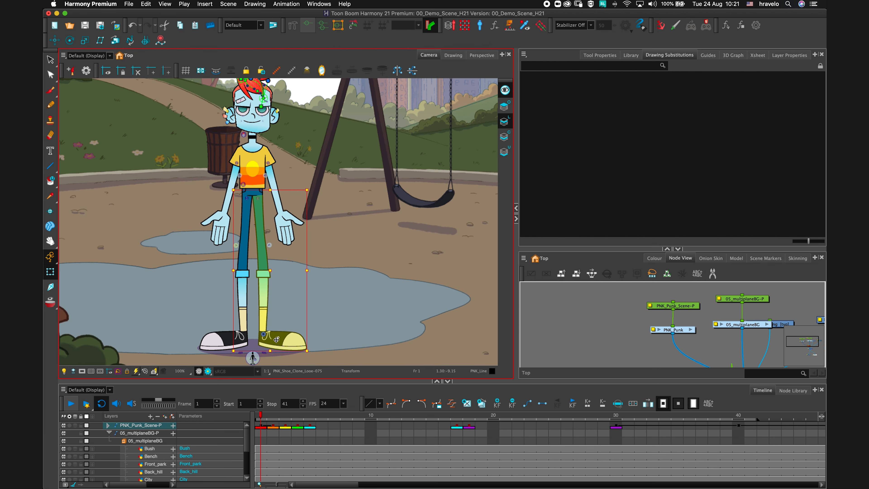
left_click_drag(277, 339, 300, 338)
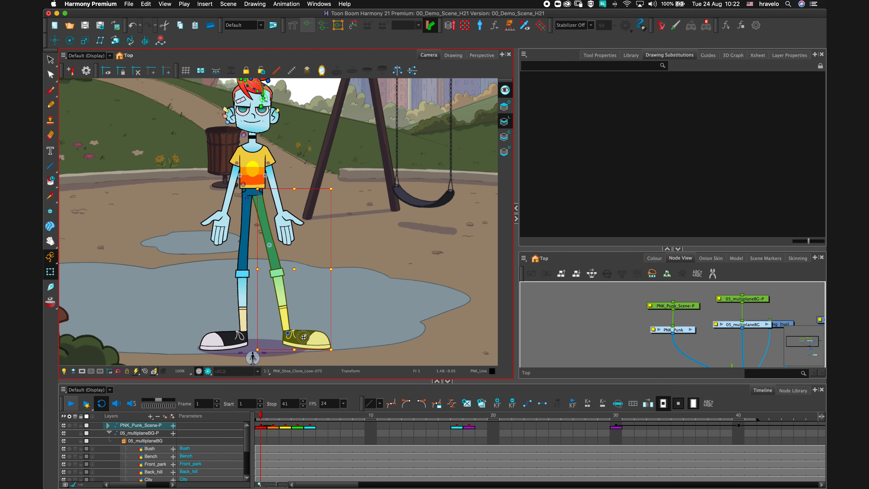
key("Escape")
Select the right leg chain from the pants cuff and drag the knee outward to bend the leg.
left_click(280, 274)
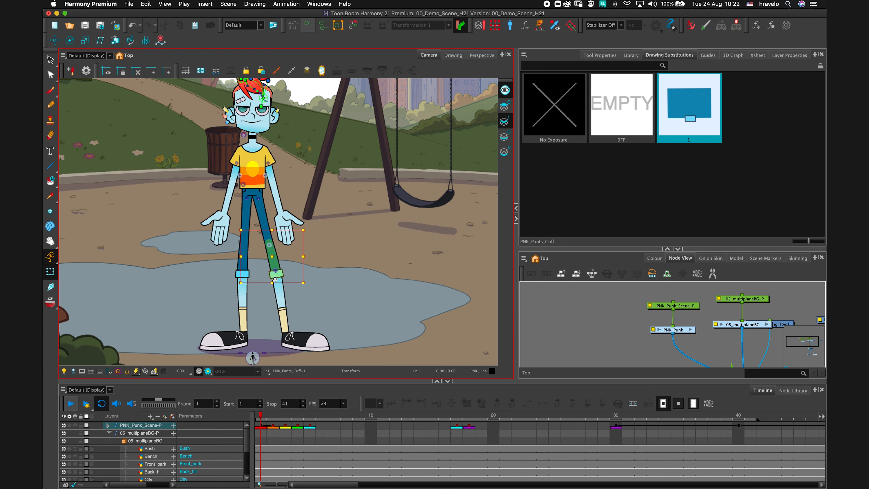
key("b")
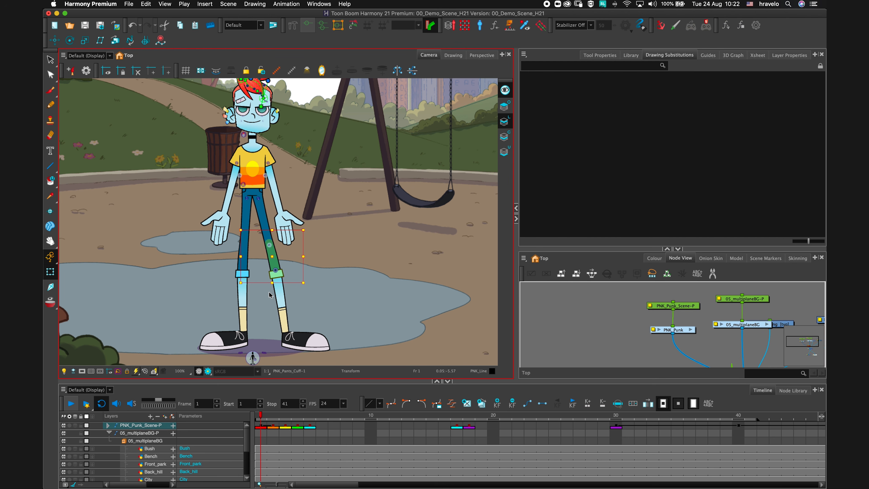
key("b")
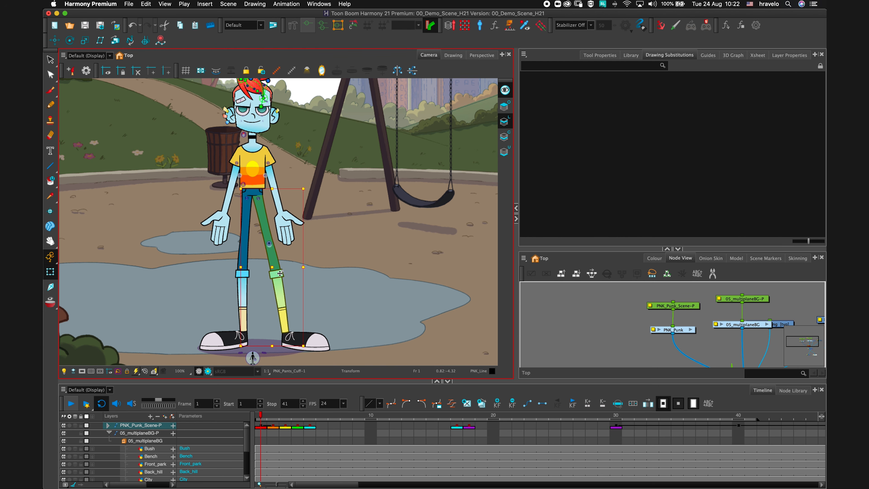
left_click_drag(279, 273, 292, 286)
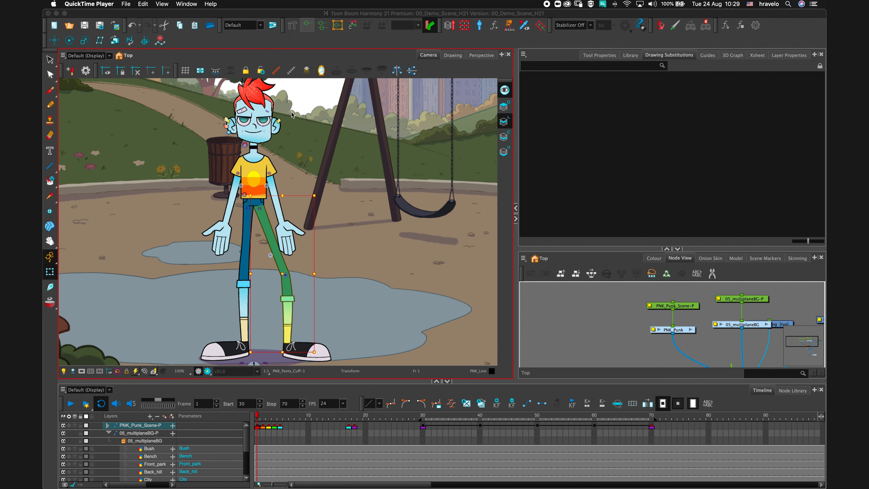
Jump to frame 30 and play back the character animation.
left_click(297, 74)
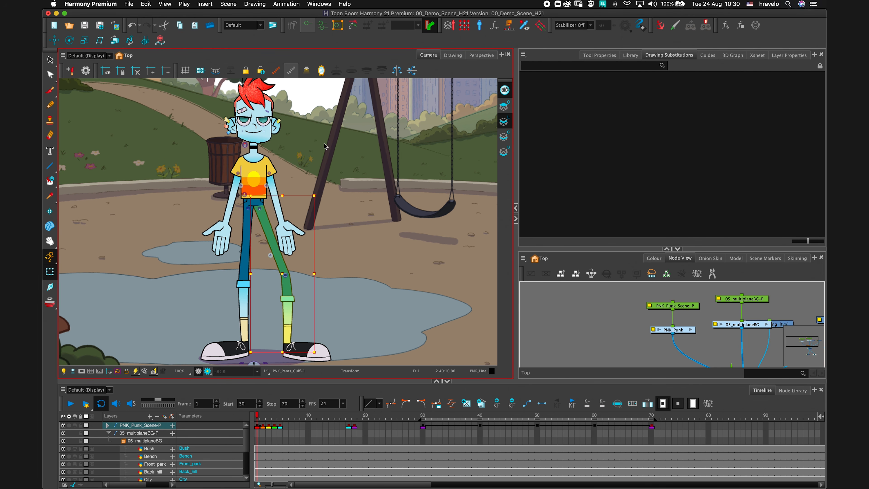
left_click(423, 416)
key("2")
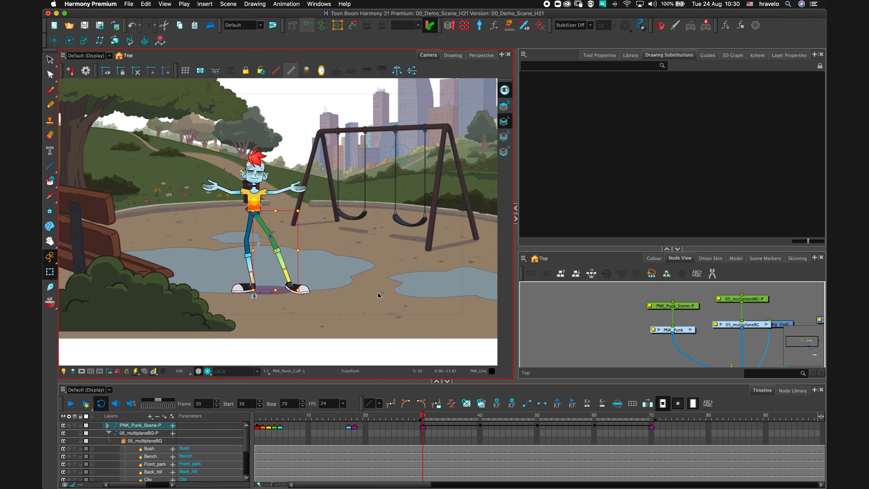
scroll(373, 229, "up", 2)
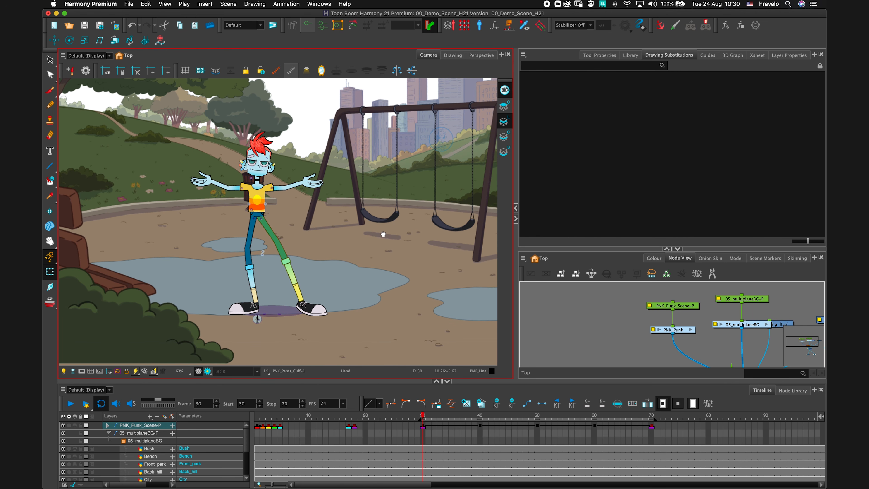
left_click(424, 415)
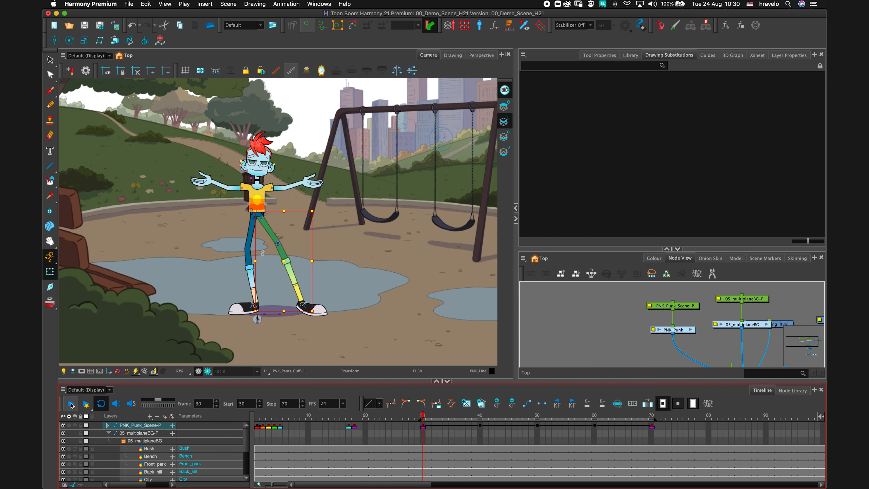
left_click(72, 403)
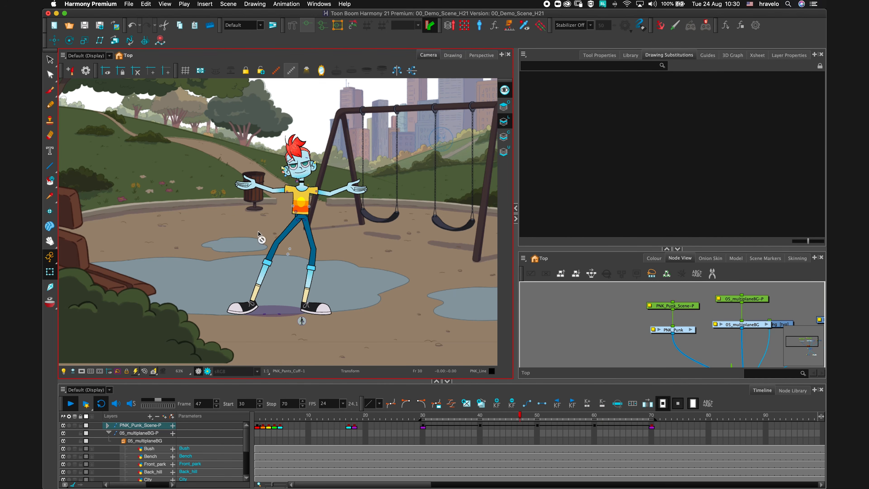
left_click(71, 403)
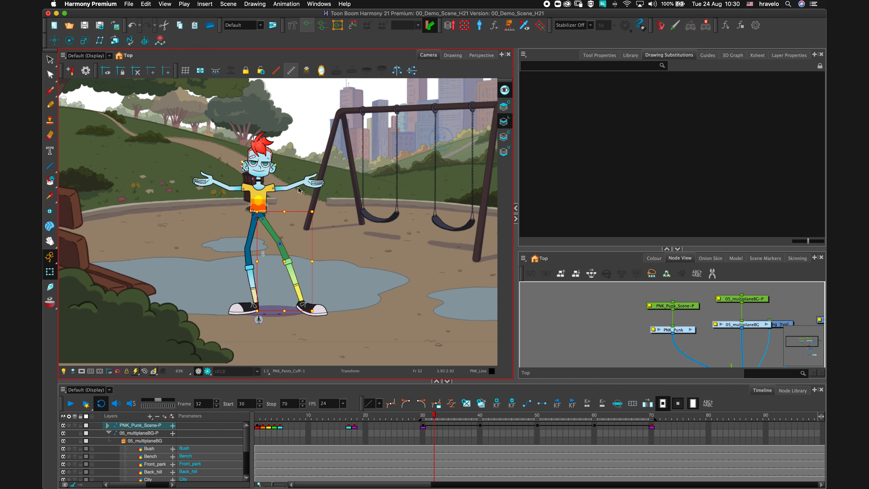
Select the PNK_Punk node, open Show Master Controllers, and enable mc_Enable_Dynamic_Spring.
scroll(299, 189, "up", 3)
left_click_drag(303, 185, 343, 219)
left_click(673, 330)
left_click(418, 67)
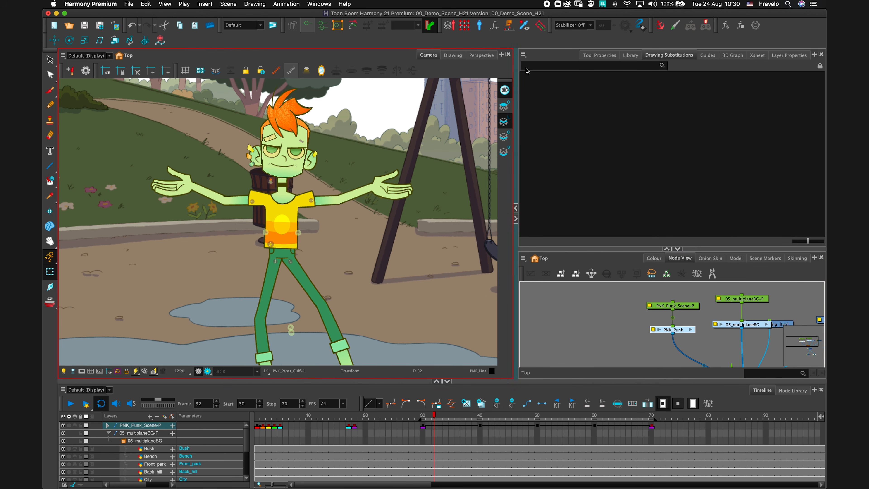
left_click(525, 27)
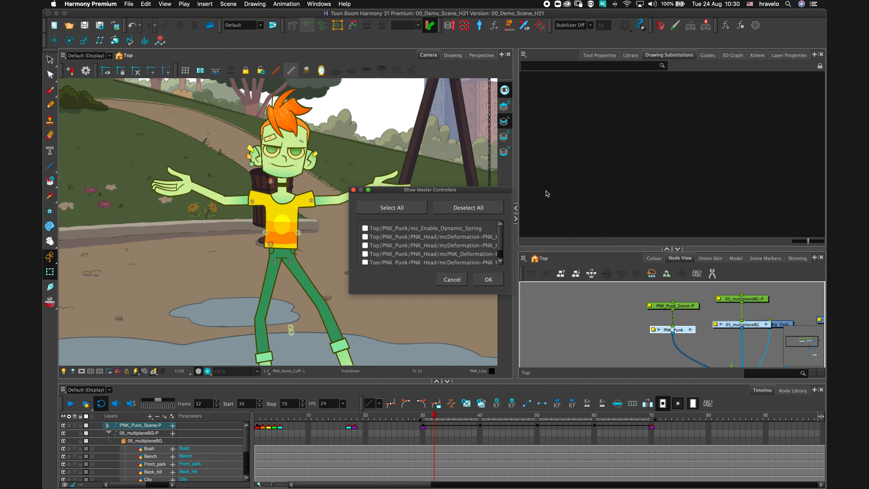
left_click(364, 228)
left_click(488, 279)
Play the animation, switch on the mc_Enable Dynamic Spring controller, and play it again.
scroll(420, 211, "down", 1)
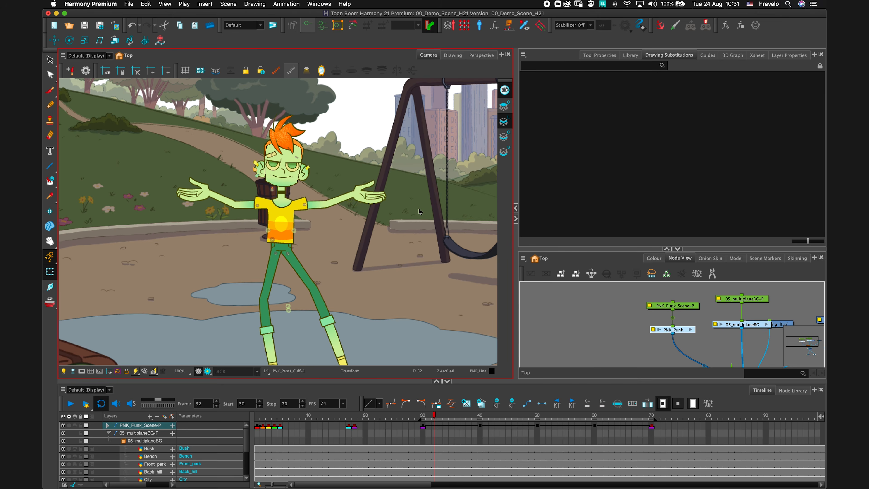
key("1")
left_click_drag(445, 208, 368, 200)
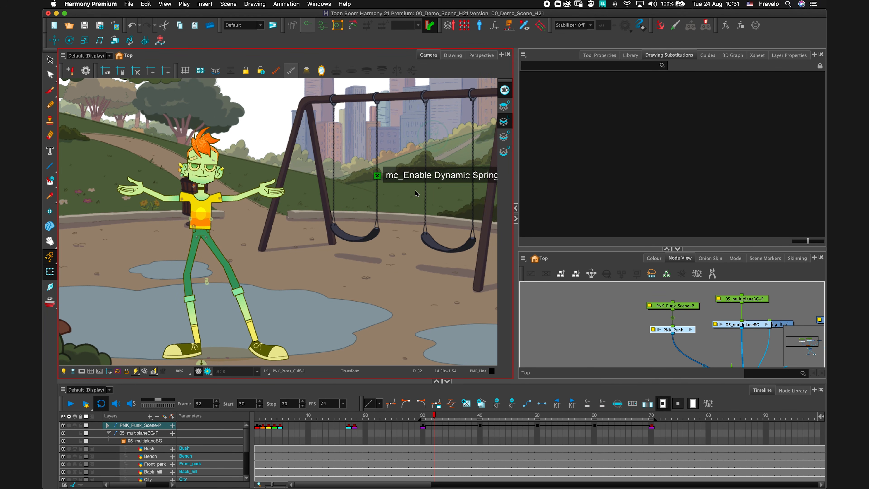
left_click(71, 404)
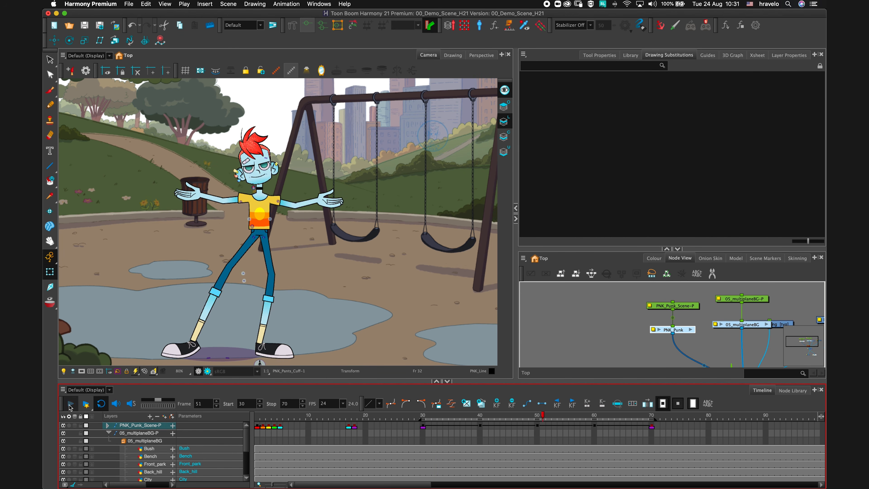
left_click(71, 404)
left_click(377, 176)
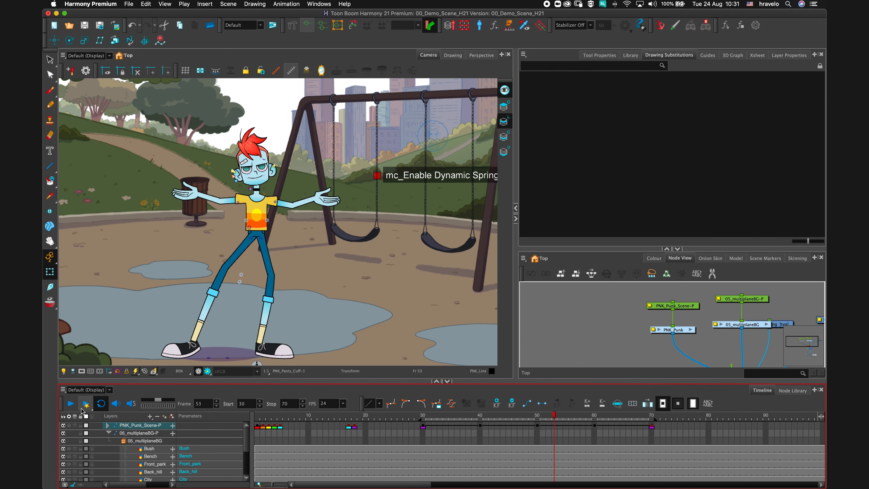
left_click(69, 403)
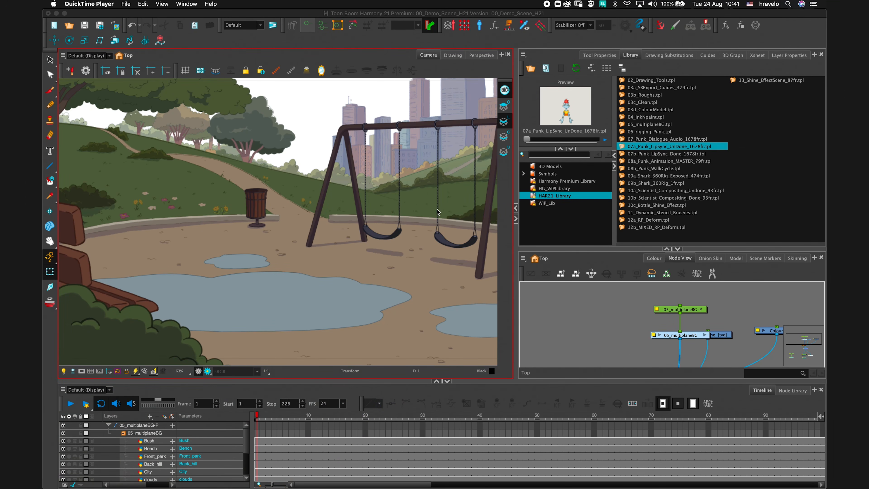
Import the 07a_Punk_LipSync_UnDone_1678fr template from the library into the scene.
left_click_drag(622, 148, 312, 215)
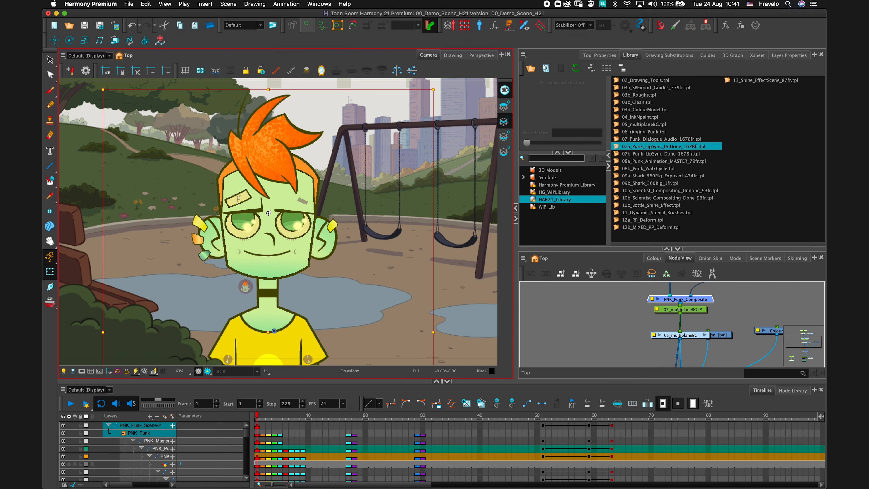
key("Escape")
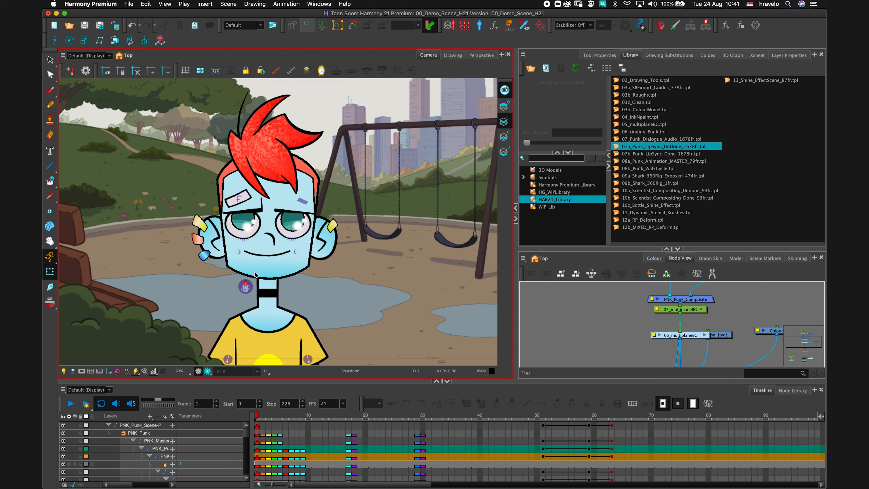
left_click(266, 256)
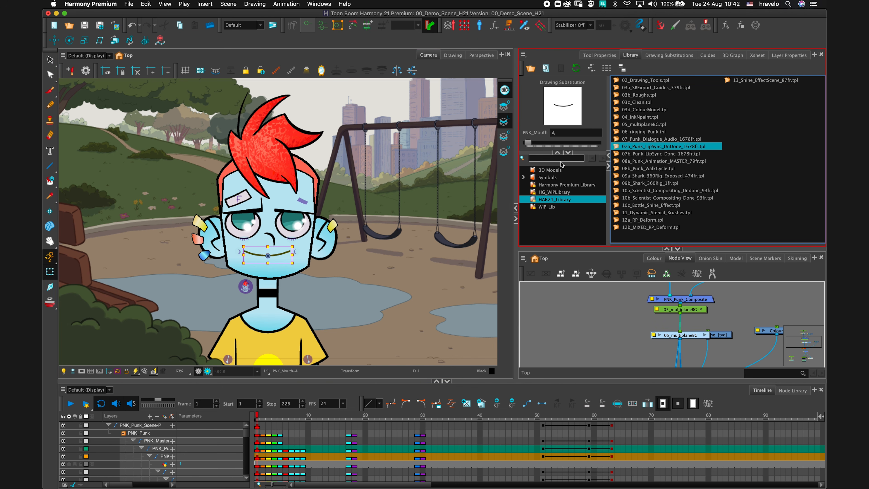
left_click(129, 4)
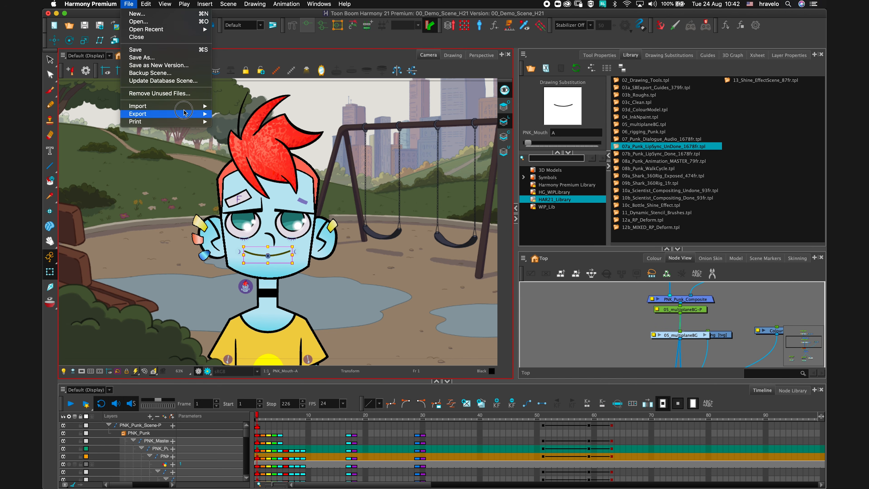
mouse_move(193, 109)
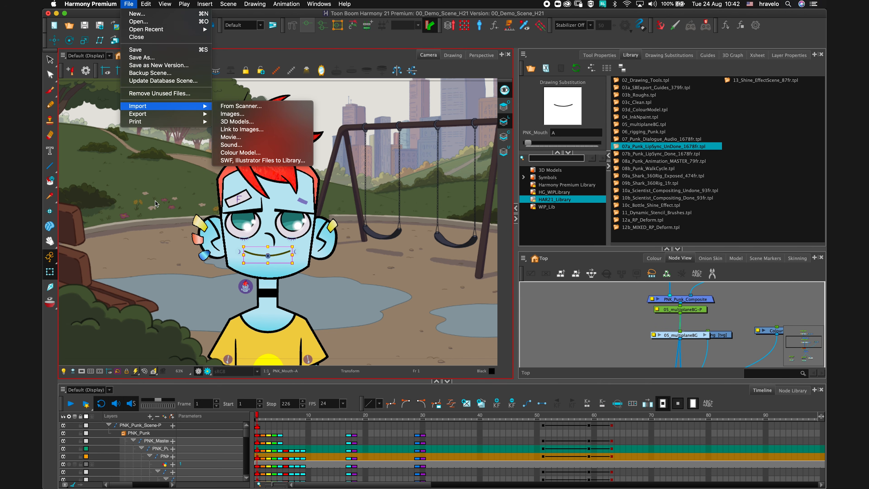
left_click(200, 167)
Import the 07_Punk_Dialogue_Audio_1678fr template from the library into the scene.
left_click(628, 147)
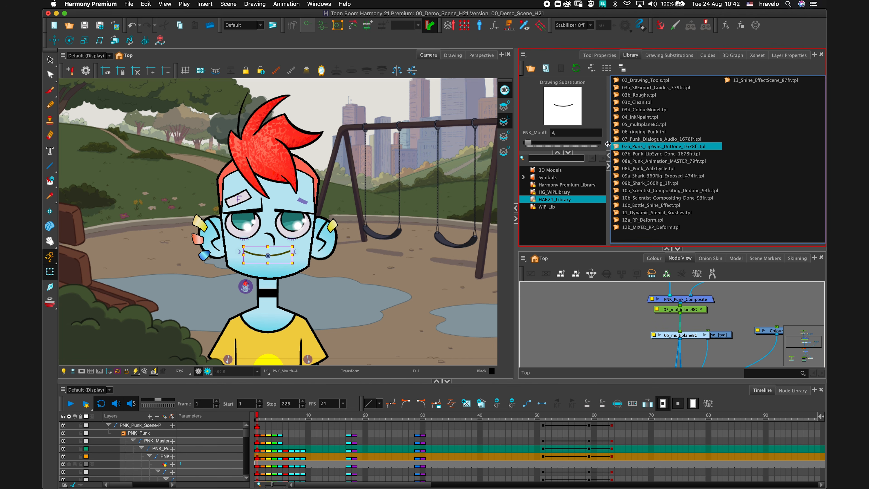
left_click_drag(616, 140, 331, 195)
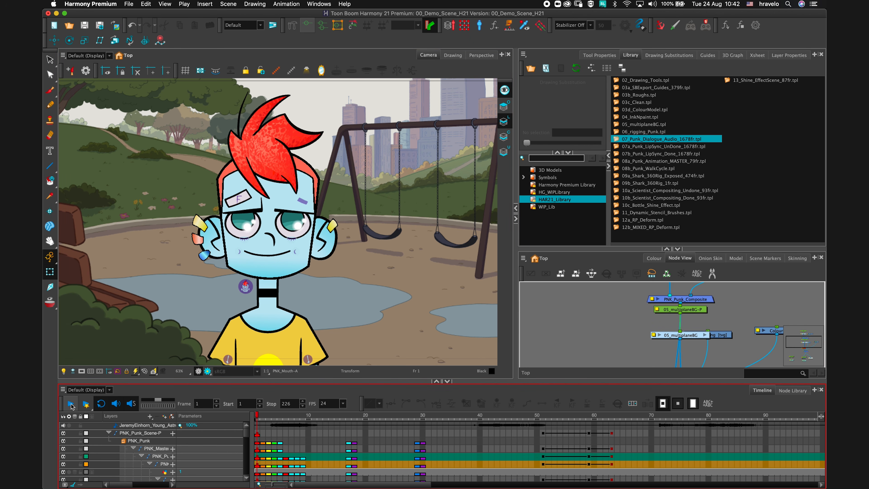
Play the scene with the dialogue audio and return to frame 1.
left_click(71, 404)
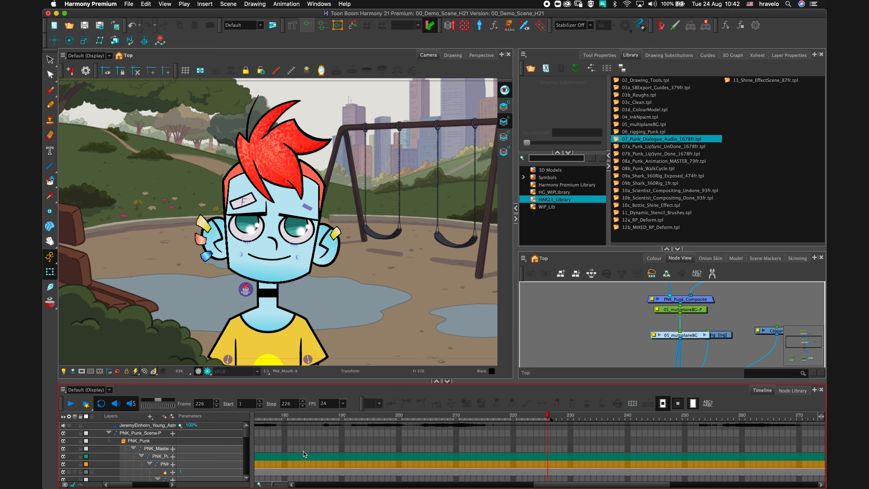
left_click_drag(544, 484, 281, 484)
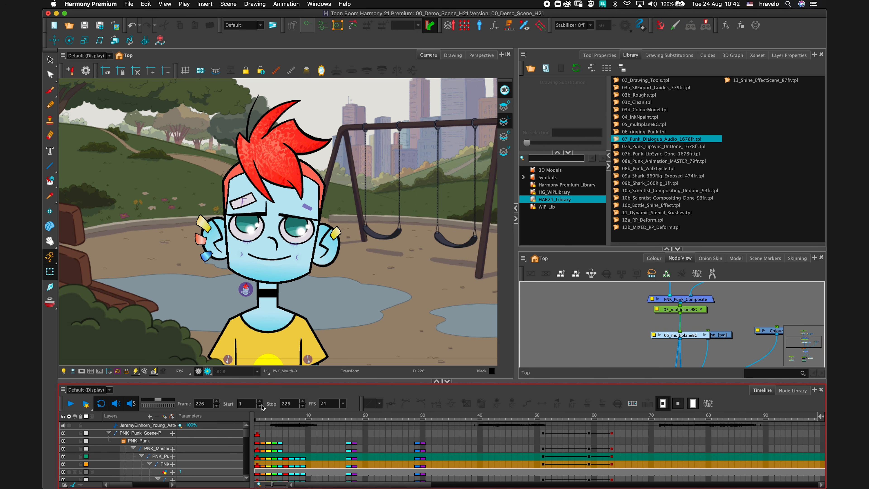
left_click(256, 415)
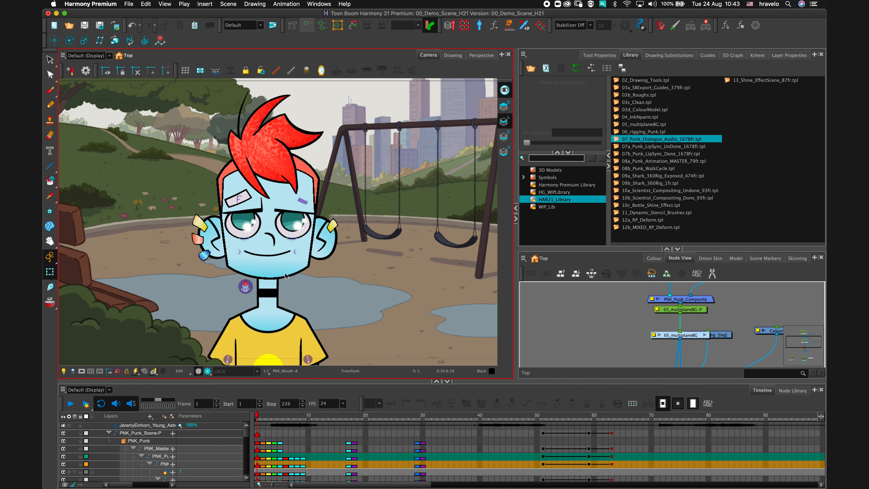
Select the JeremyEinhorn_Young_Astronomer sound layer and inspect it in the Sound Element Editor.
left_click(145, 428)
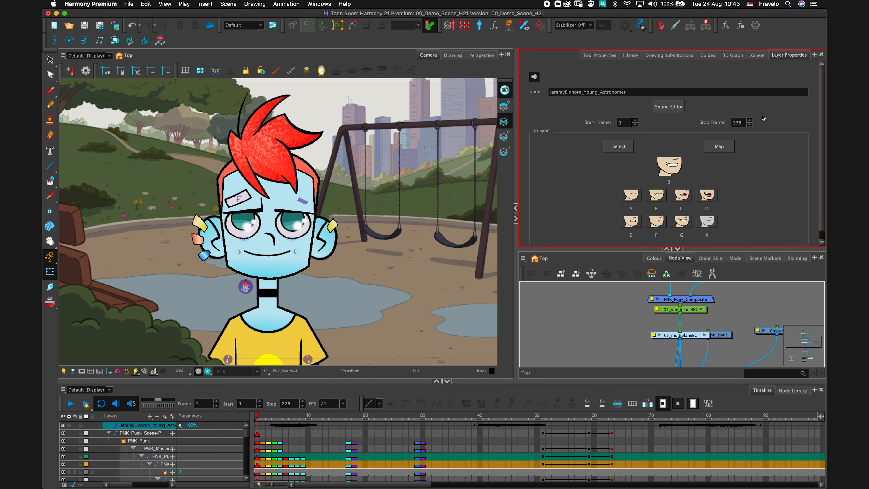
left_click(677, 250)
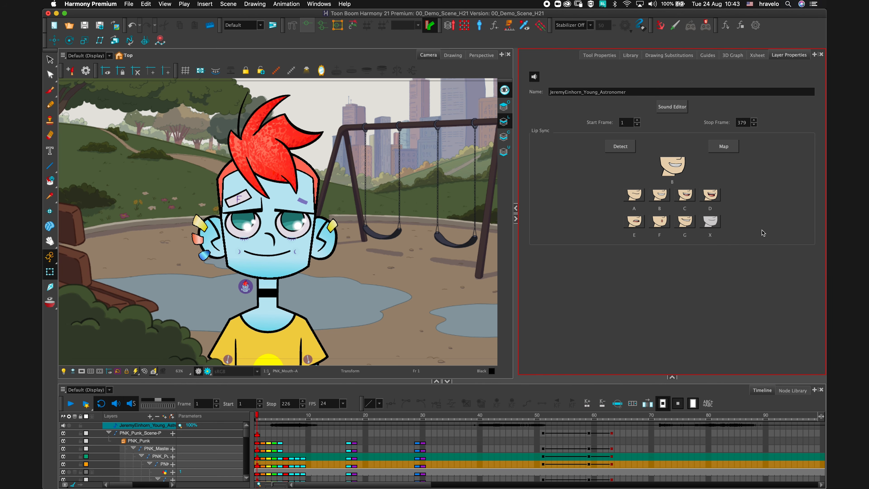
left_click(672, 109)
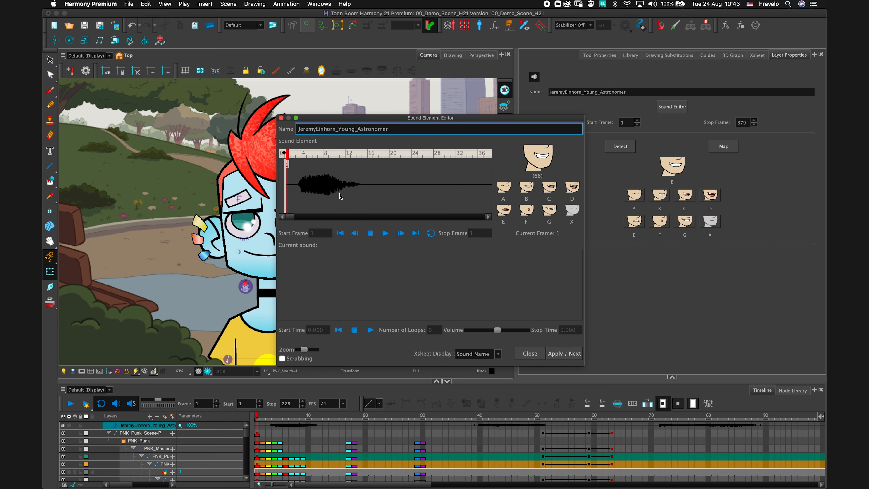
left_click(281, 118)
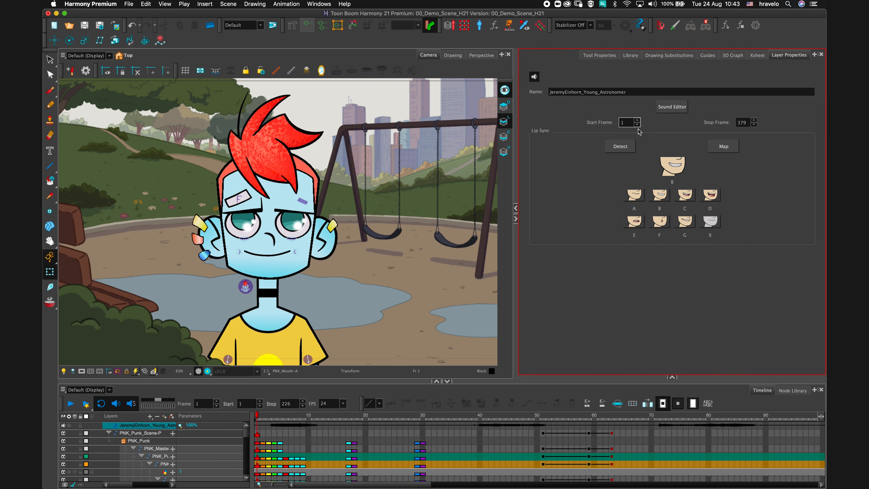
Run lip-sync detection on the sound layer, map it to the PNK_Mouth destination layer, and play back.
left_click(619, 148)
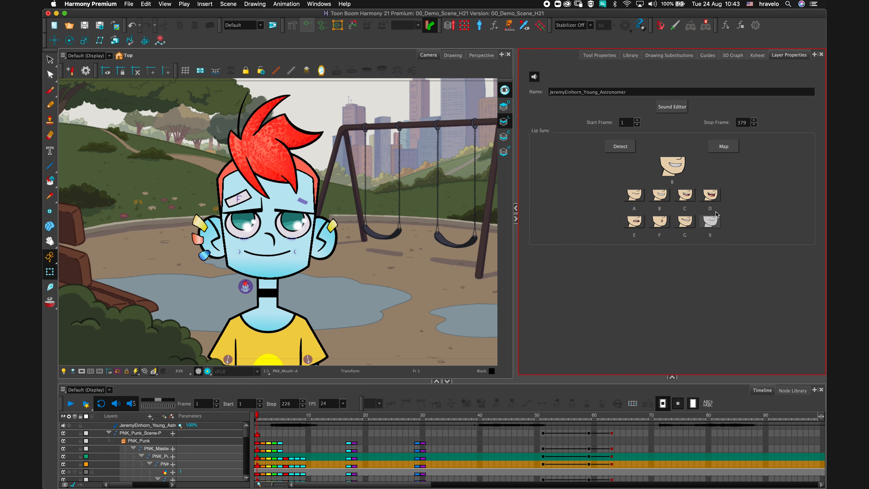
left_click(723, 146)
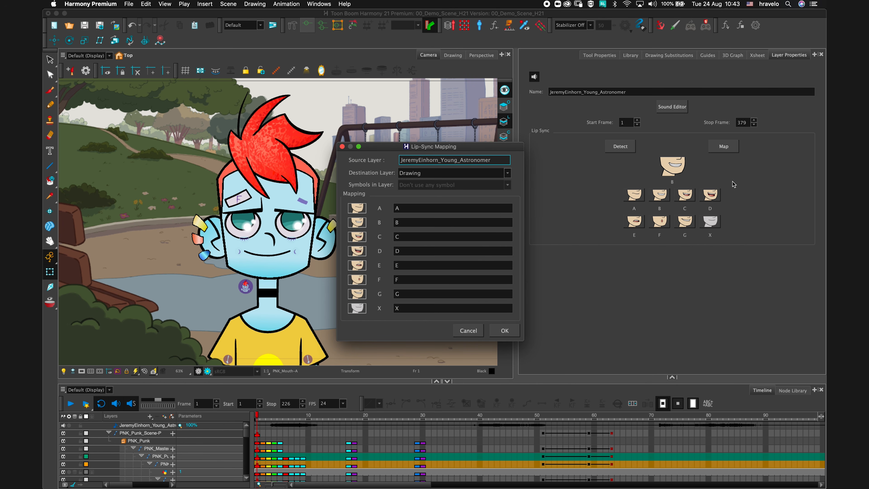
left_click(507, 173)
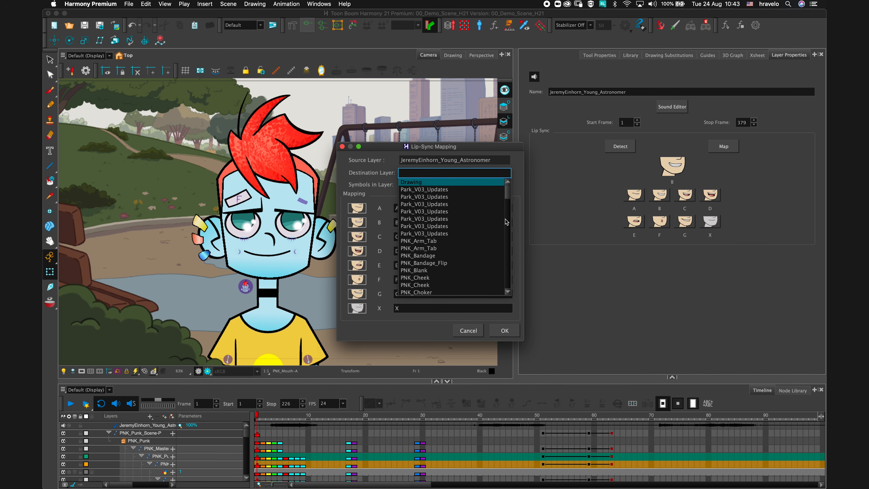
mouse_move(507, 203)
left_mouse_down()
mouse_move(511, 219)
mouse_move(511, 194)
mouse_move(513, 221)
left_mouse_up()
left_click(489, 292)
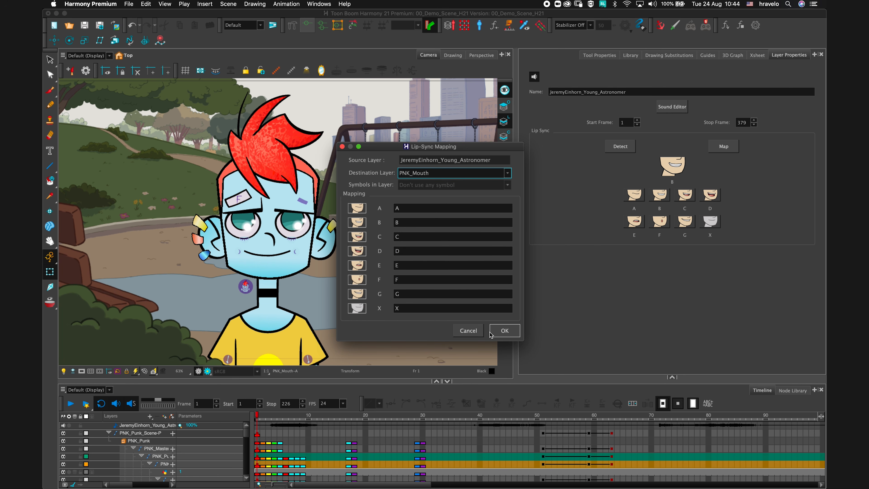
left_click(505, 330)
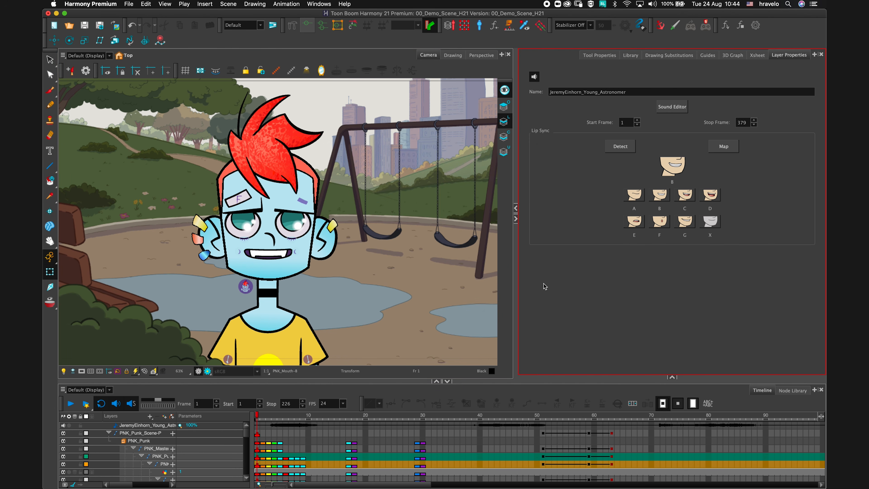
left_click(71, 403)
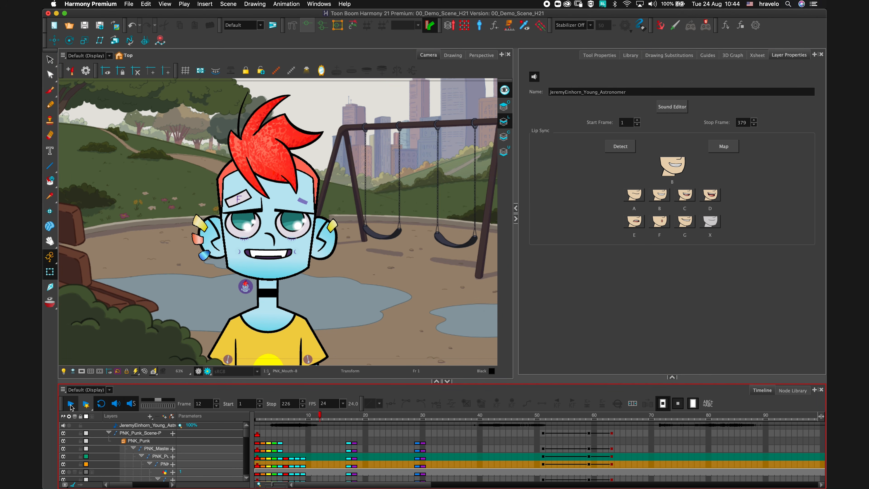
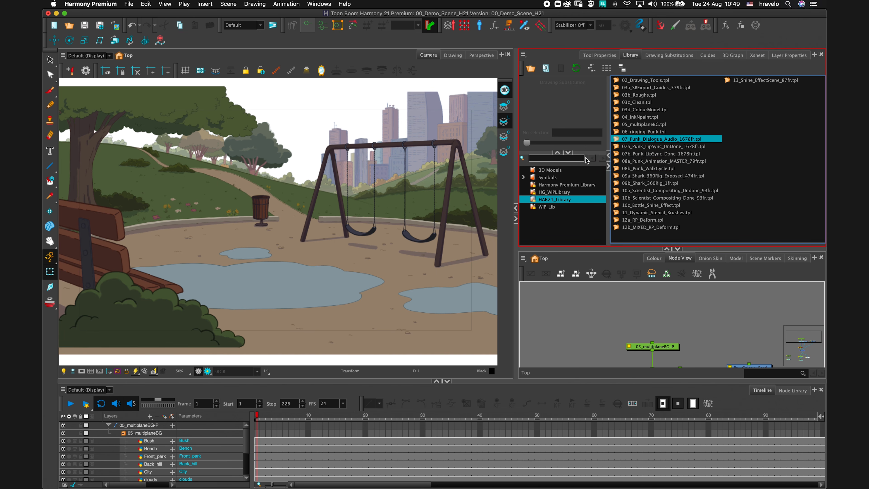
Import the 08a_Punk_Animation_MASTER_79fr template from the library into the scene.
left_click_drag(618, 160, 289, 199)
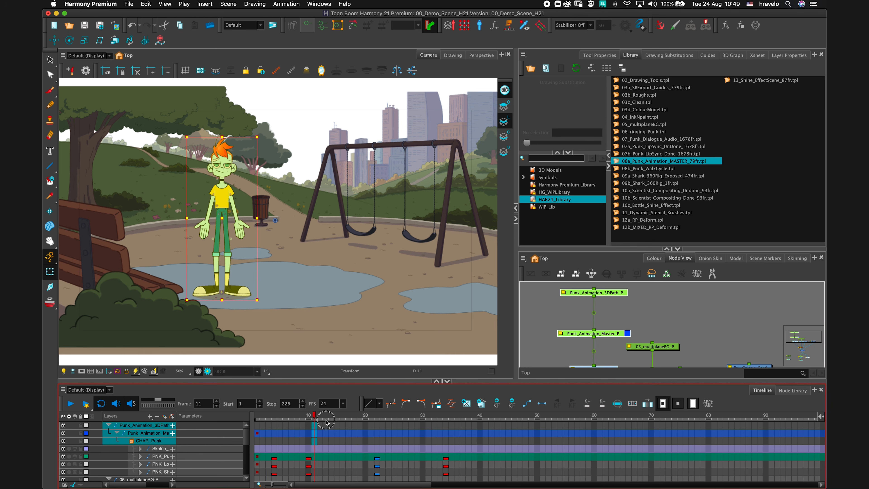
left_click(131, 405)
left_click(117, 405)
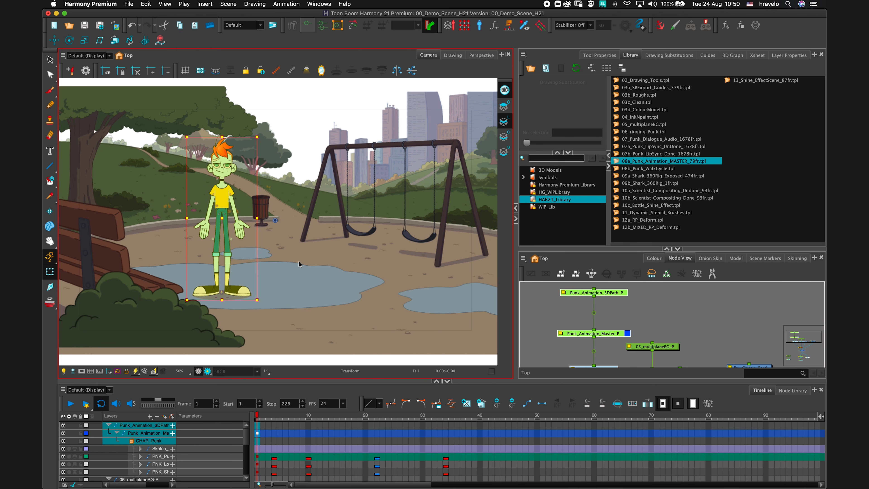
Drop the 08b_Punk_WalkCycle template onto the character's timeline at frame 10.
left_click(646, 169)
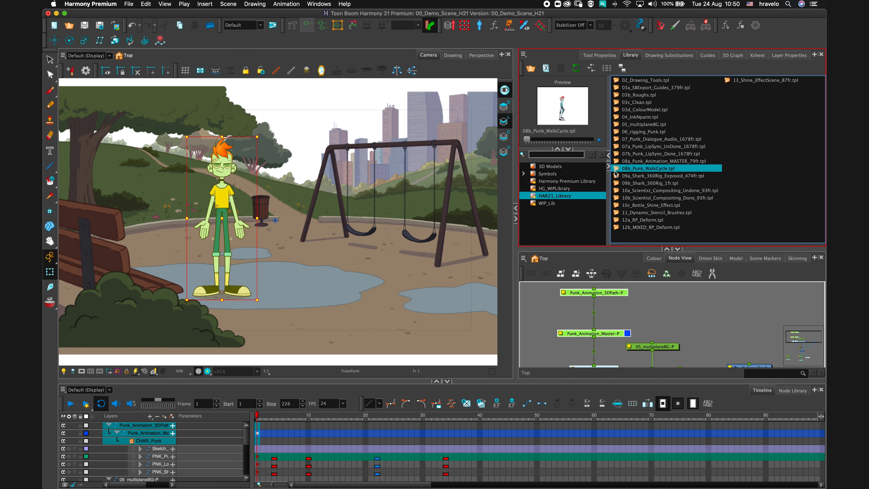
left_click_drag(616, 168, 309, 453)
left_click(306, 243)
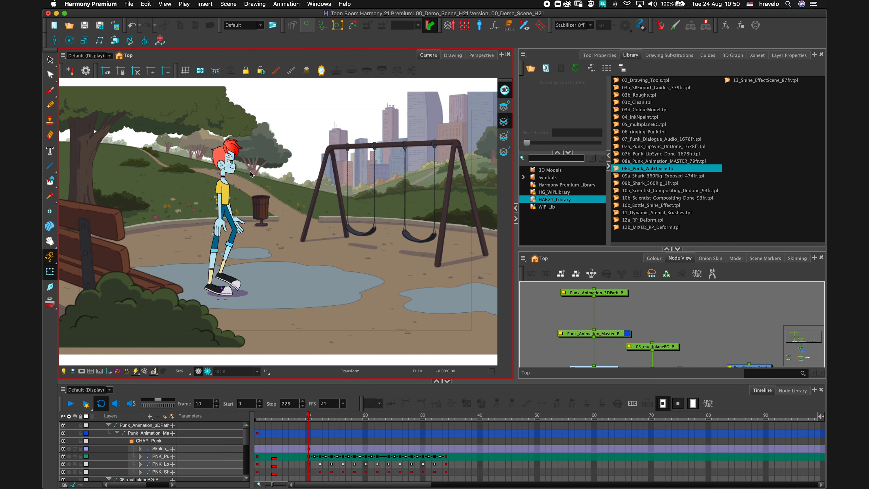
Copy the walk-cycle cells from frame 10 to 34 on the top layer and paste two more copies after them.
left_click(310, 416)
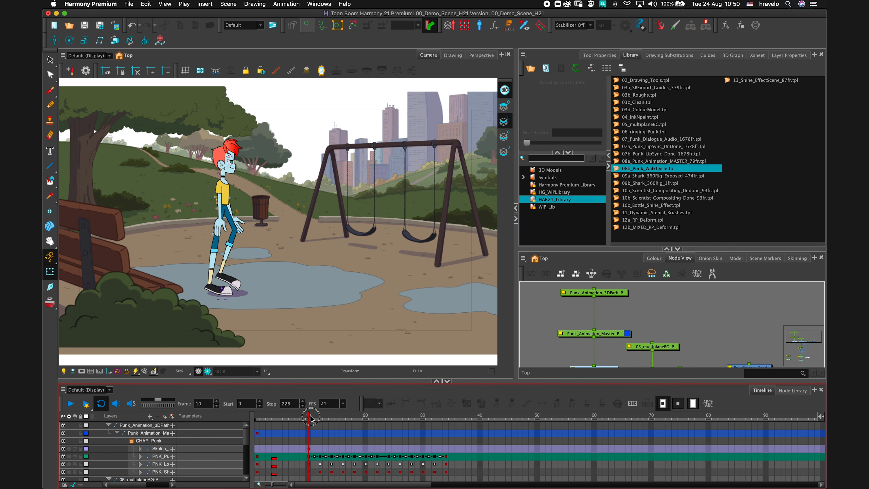
mouse_move(311, 417)
left_mouse_down()
mouse_move(448, 431)
mouse_move(437, 418)
mouse_move(309, 415)
left_mouse_up()
left_click(215, 205)
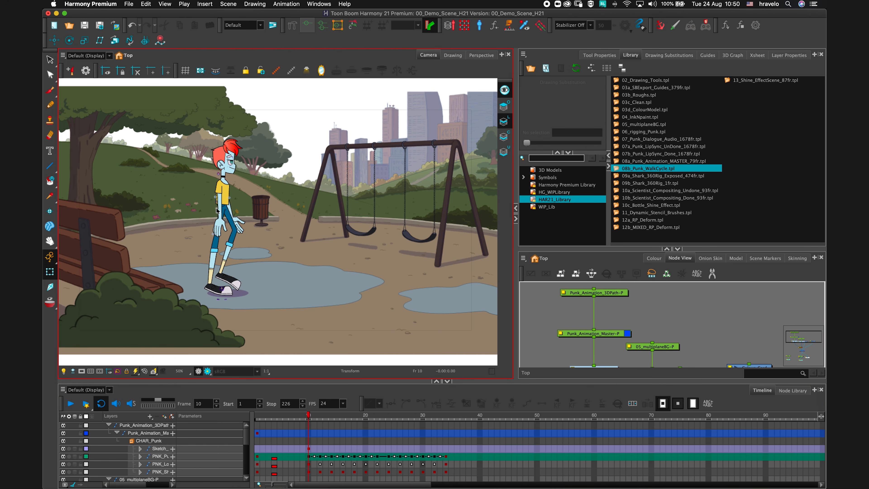
left_click(108, 425)
left_click(309, 425)
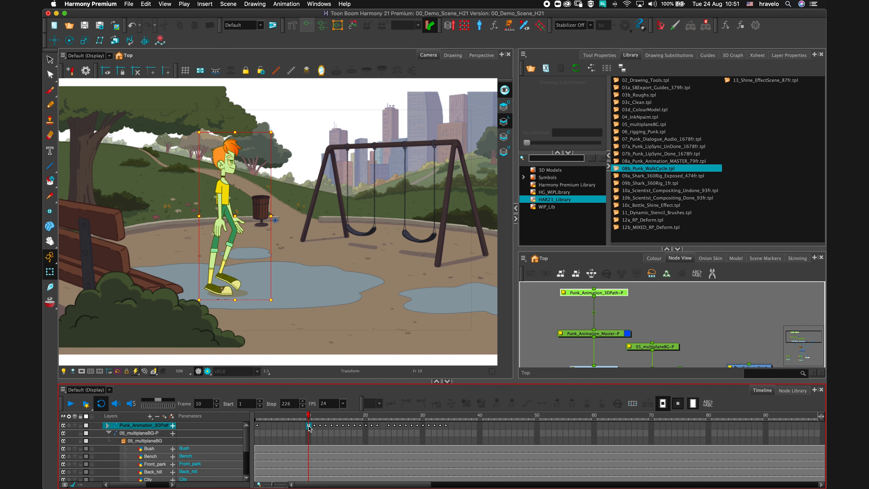
left_click(445, 426, "shift")
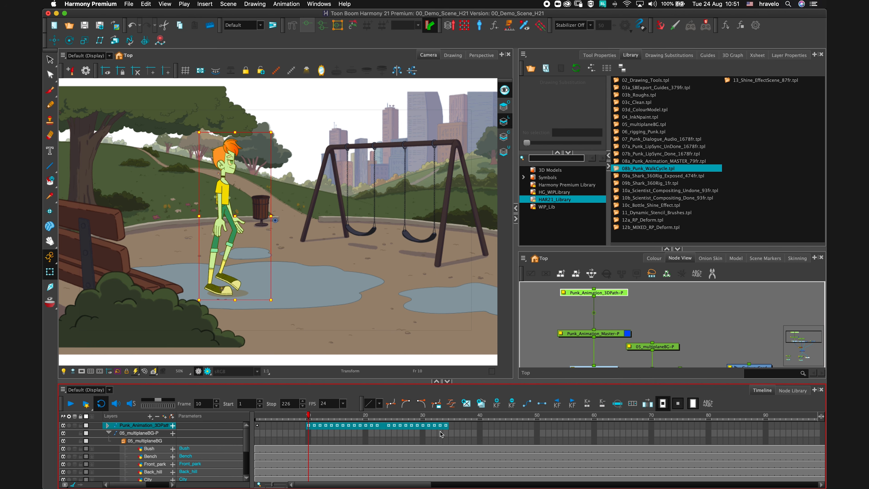
key("ctrl+c")
left_click(446, 424)
key("ctrl+v")
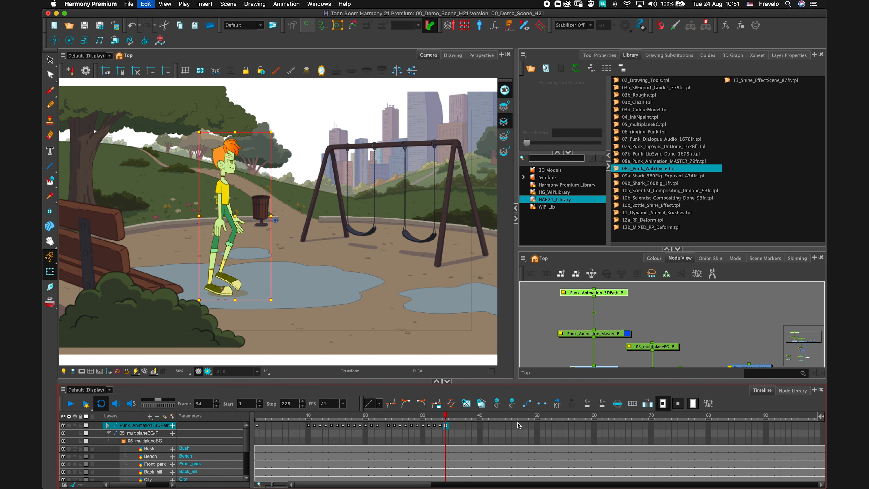
left_click(583, 419)
key("ctrl+v")
Set the playback stop to frame 82 and play the walk from frame 10.
left_click(272, 407)
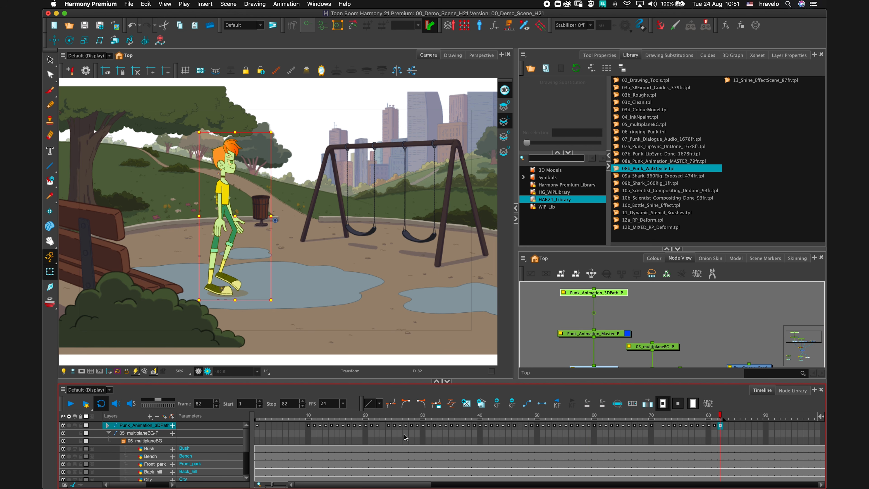
left_click(313, 418)
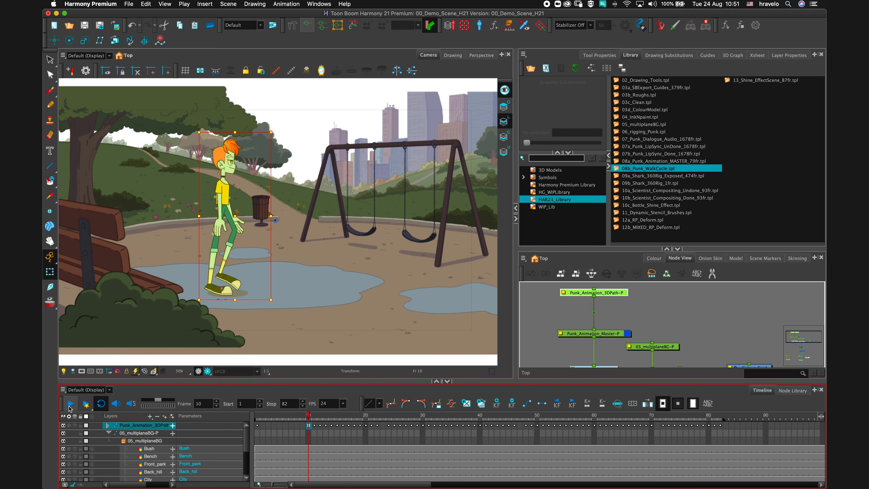
left_click(71, 405)
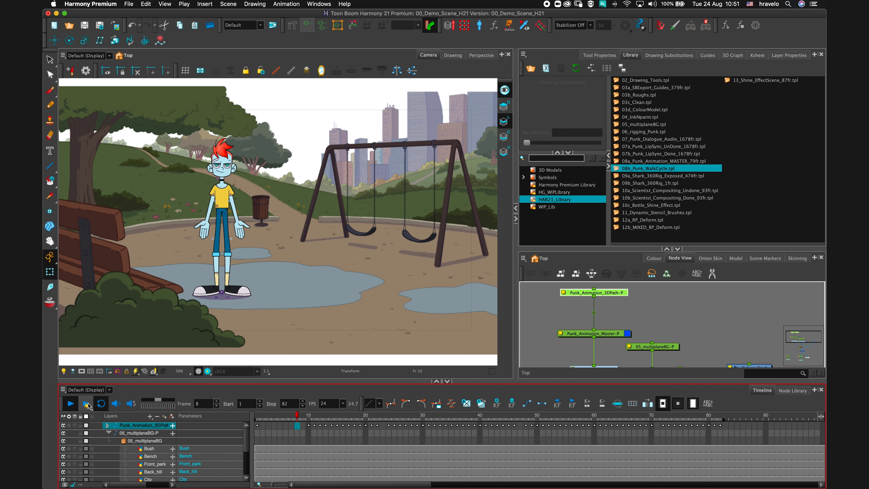
left_click(70, 403)
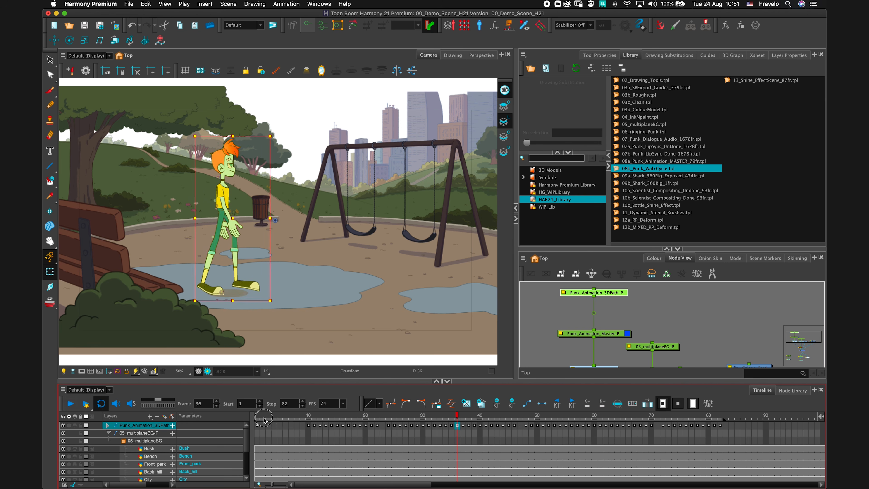
Return to frame 1 and scrub through the walk cycle on the timeline.
left_click(257, 418)
left_click(280, 328)
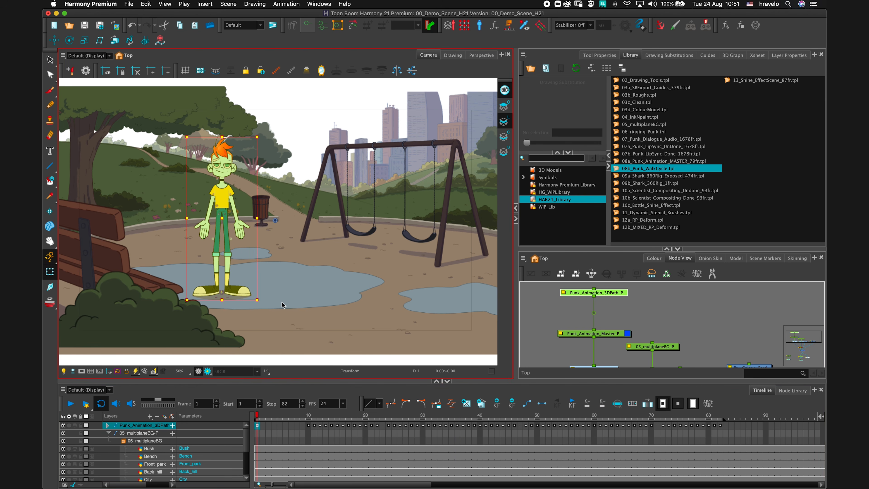
left_click_drag(263, 415, 331, 415)
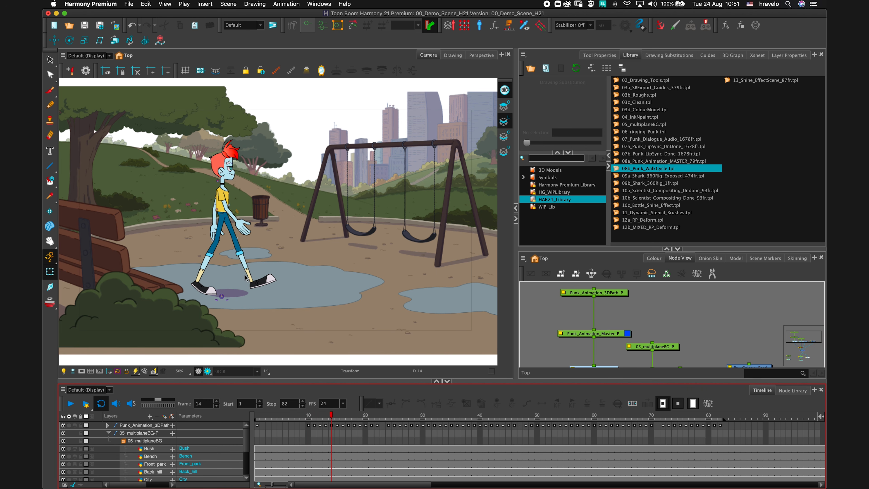
left_click_drag(265, 416, 257, 415)
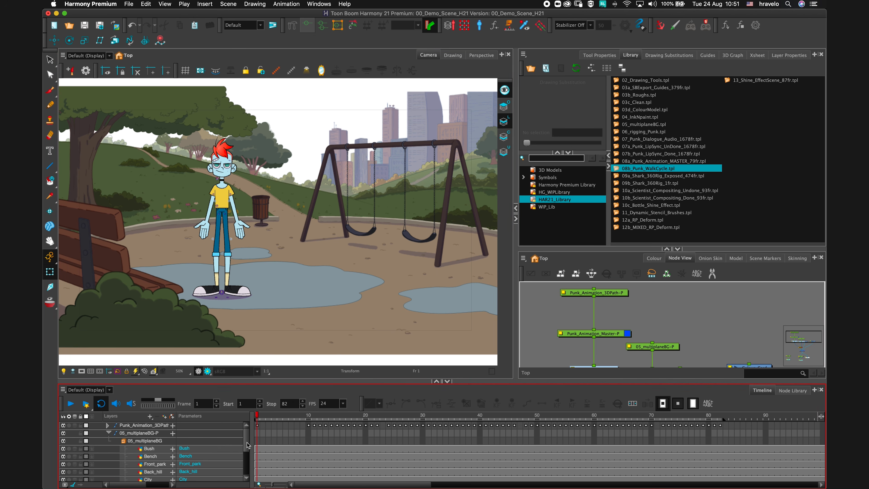
Select the Punk_Animation_3DPath node, move the character to the scene's right edge at frame 82, and play from frame 10.
left_click(612, 294)
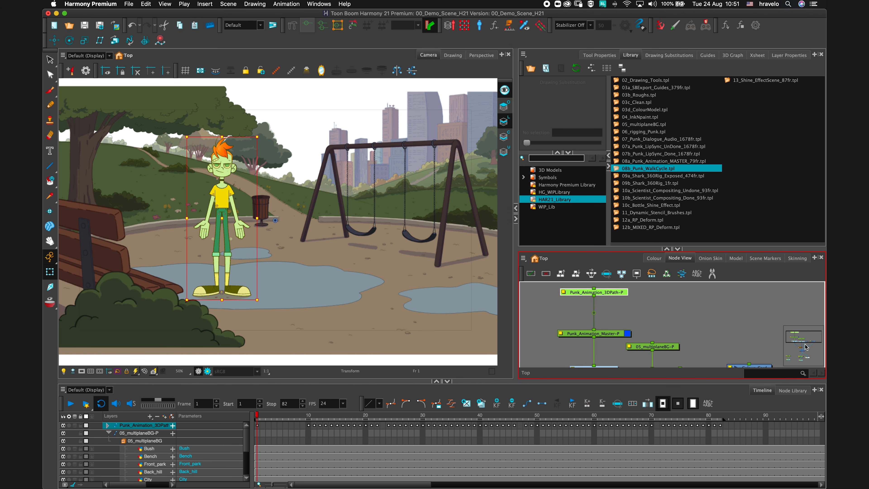
left_click_drag(807, 346, 807, 339)
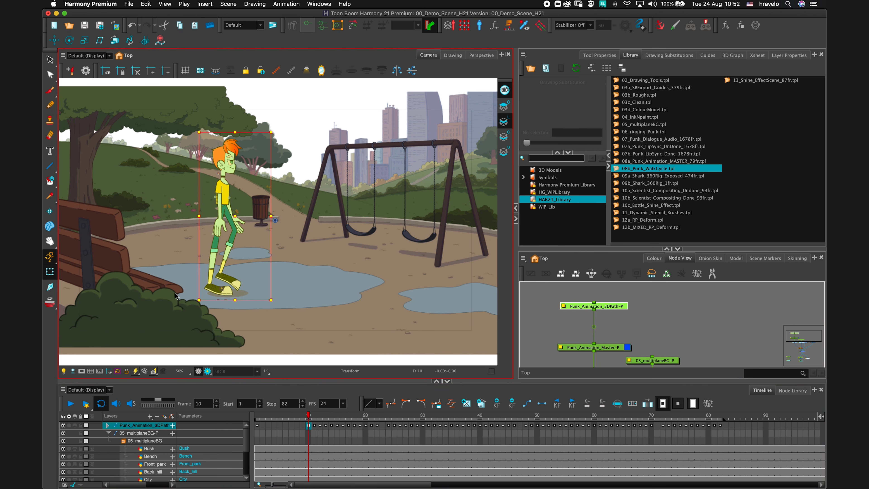
left_click(719, 416)
key("2")
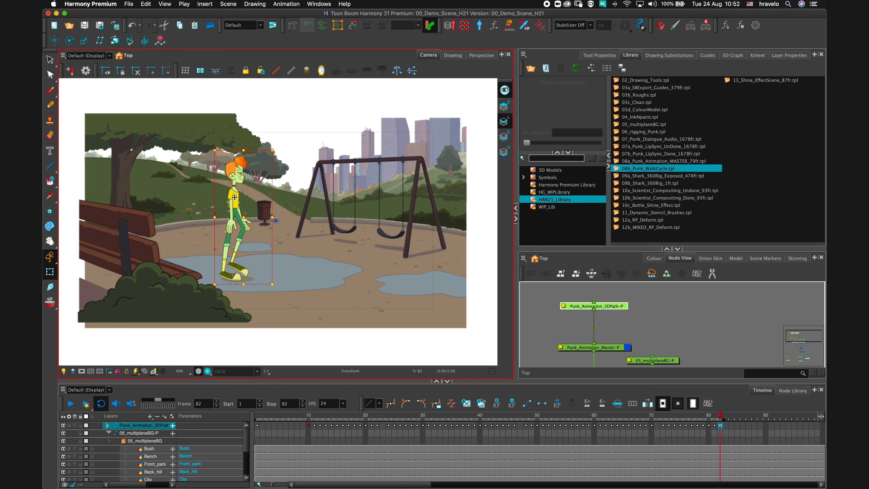
left_click_drag(235, 197, 450, 198)
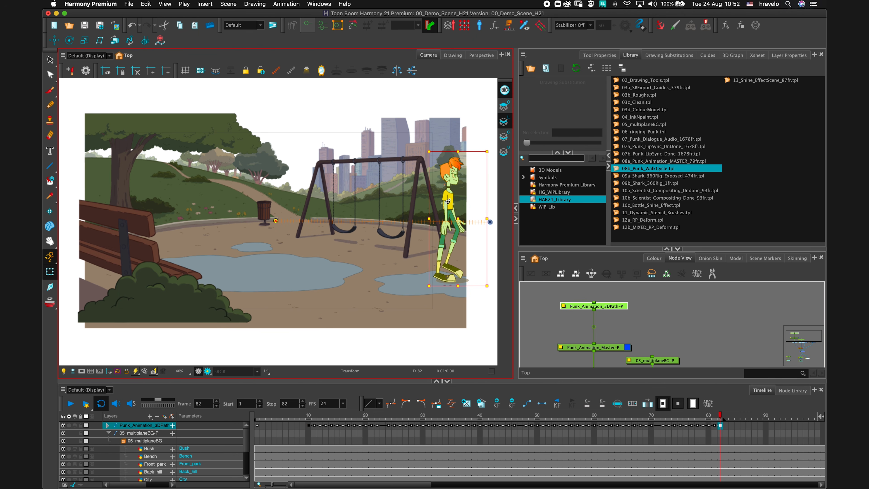
left_click(311, 415)
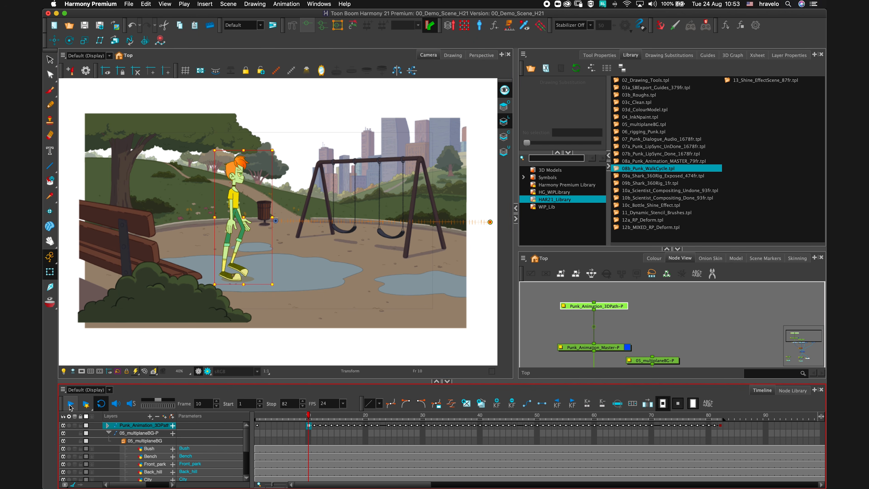
left_click(70, 405)
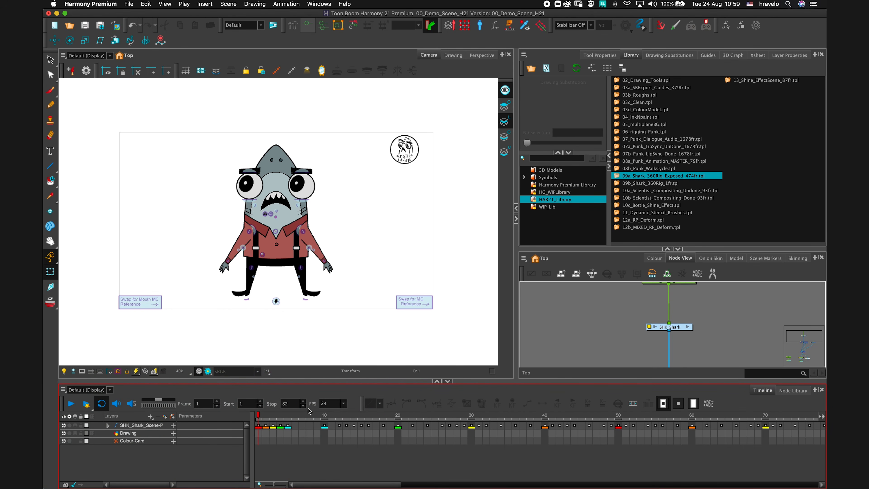
Step frame by frame through the shark's turnaround drawings and return to frame 1.
key("period")
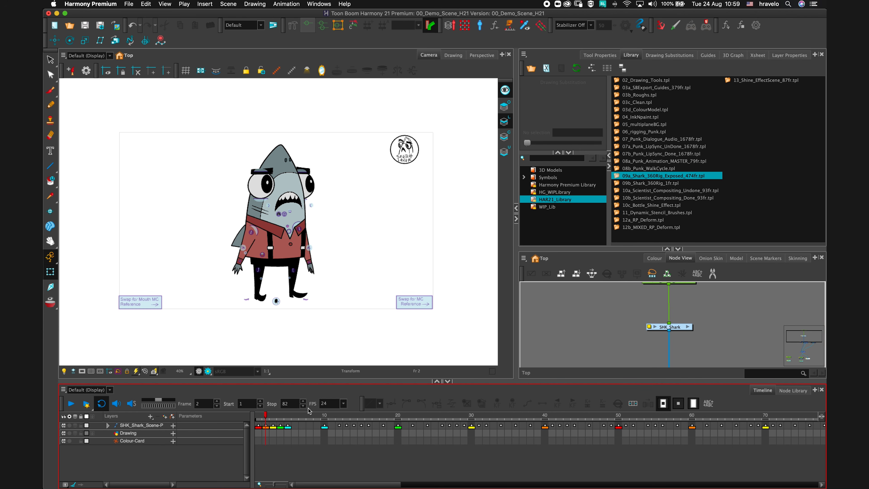
key("period")
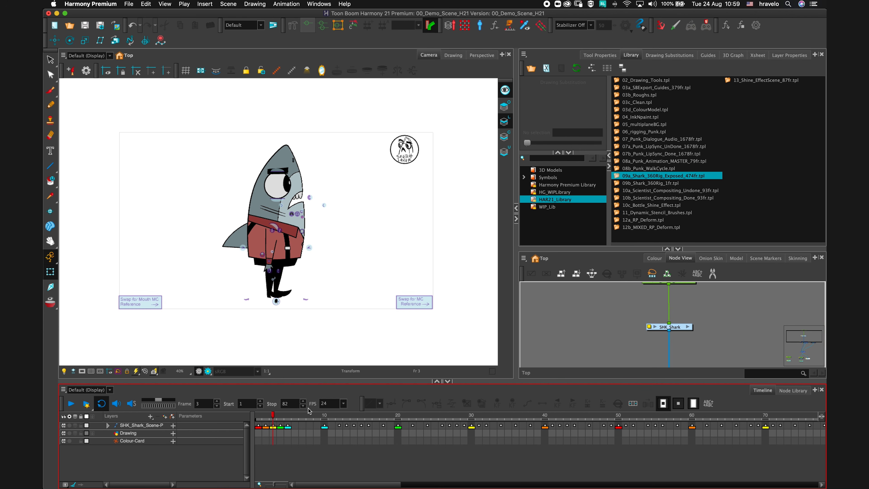
key("period")
key("period")
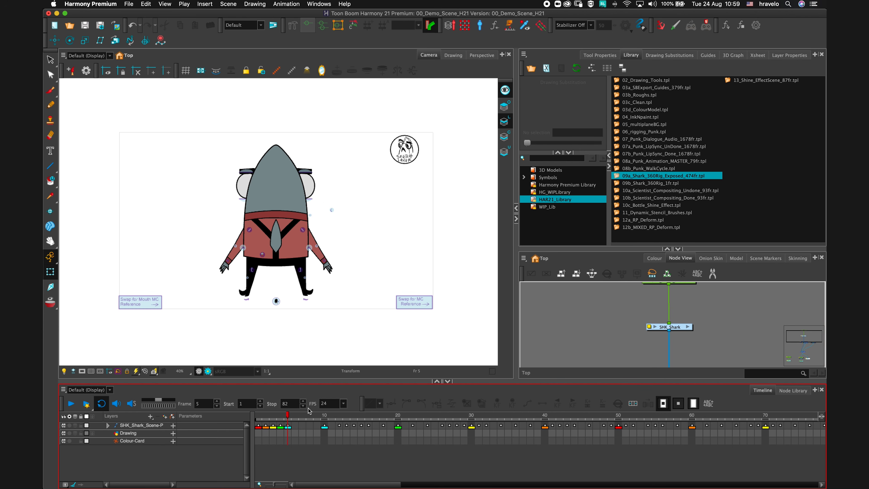
key("comma")
key("comma")
key("comma")
key("comma")
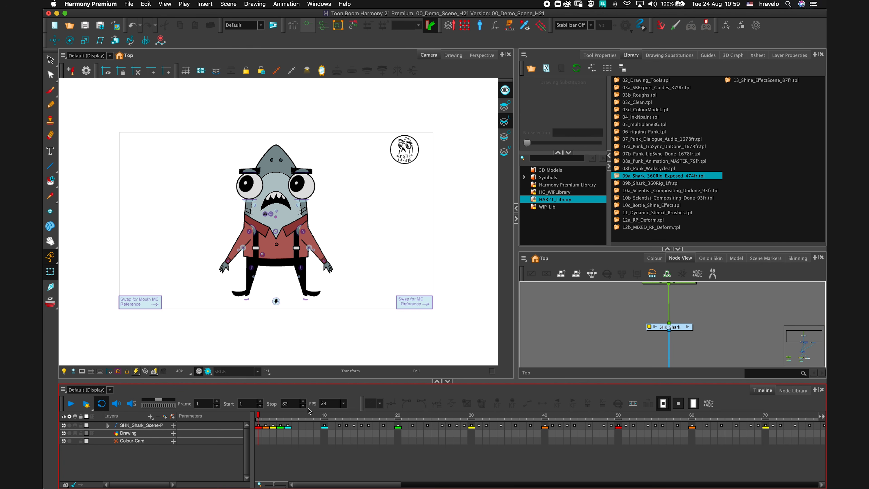
key("period")
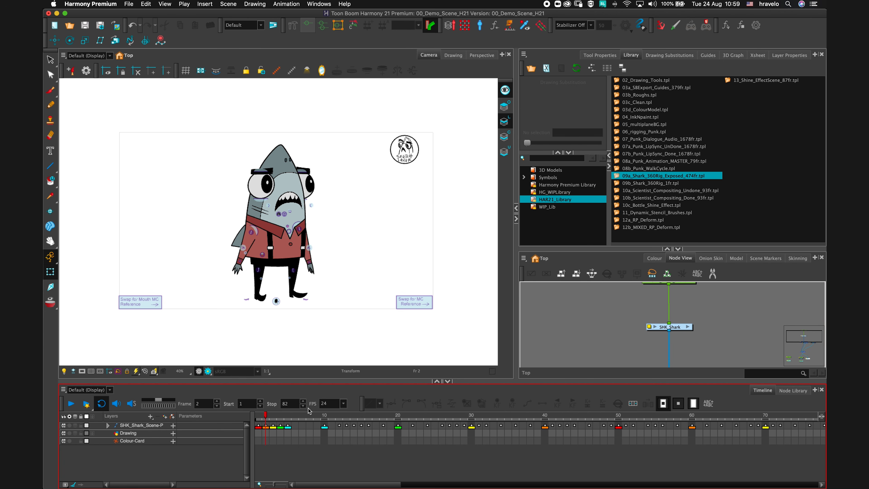
key("period")
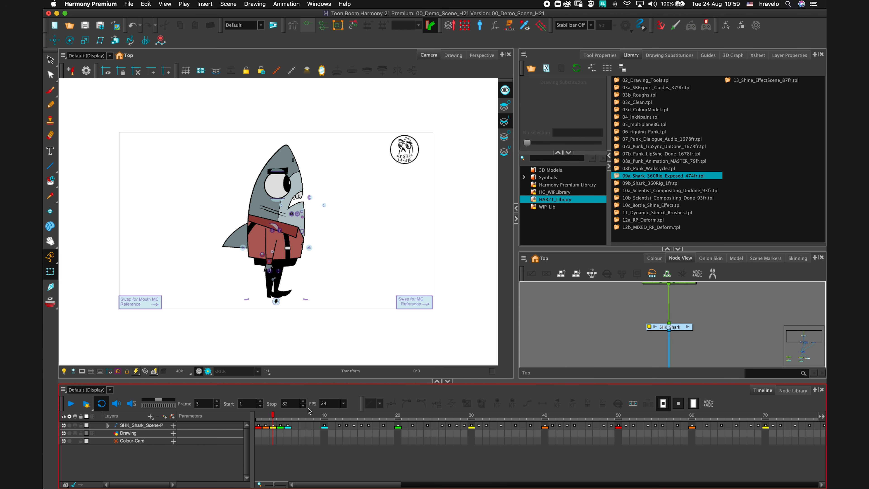
key("period")
key("period")
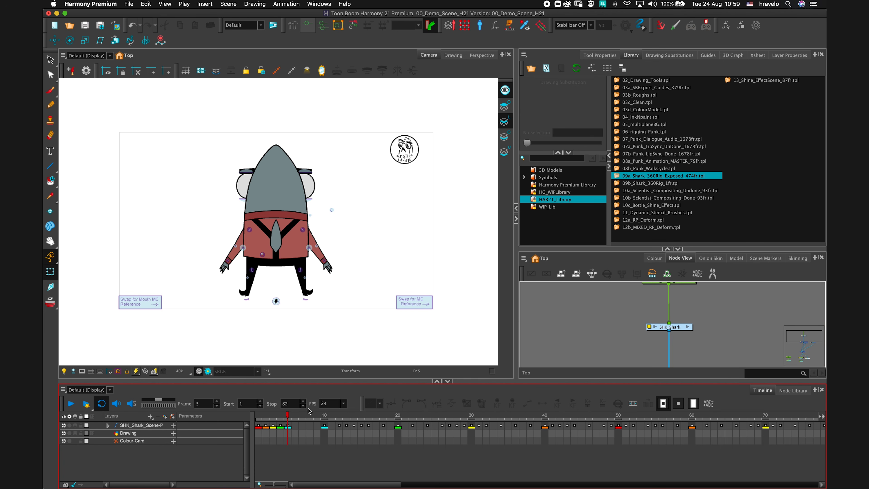
key("shift+comma")
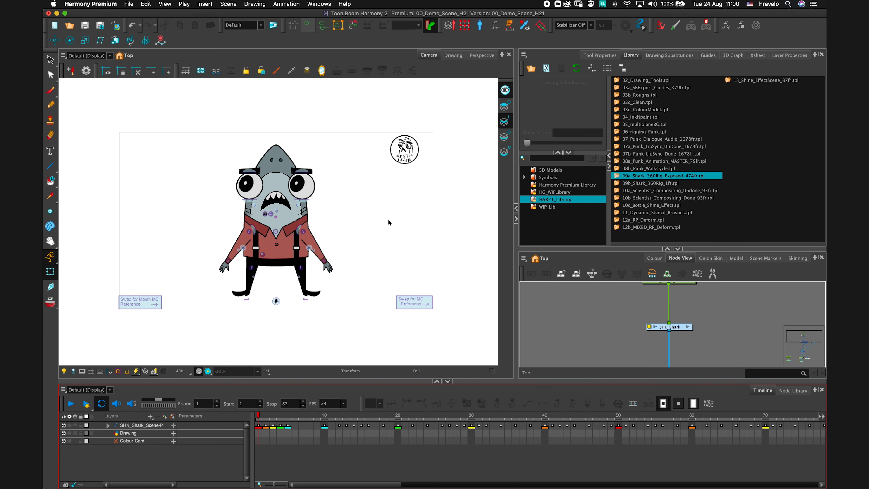
Show all master controllers of the SHK_Shark node and select the Swap for MC Reference drawing.
left_click(679, 328)
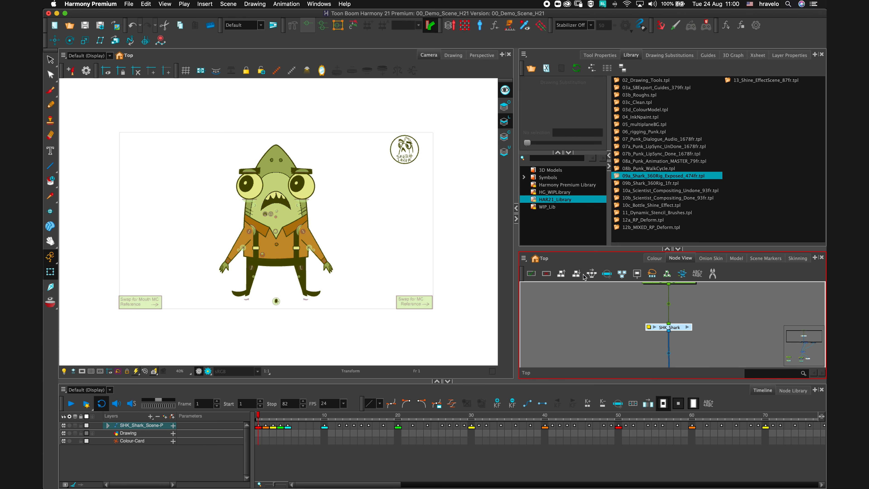
left_click(524, 27)
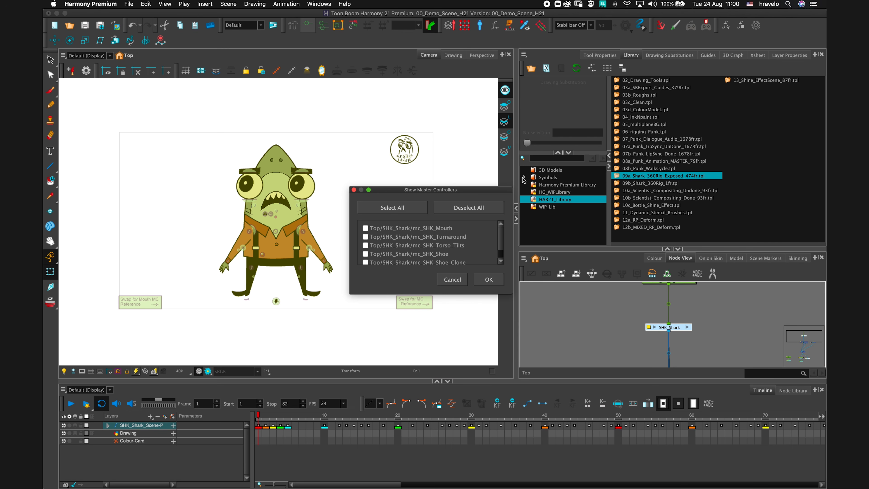
left_click(389, 209)
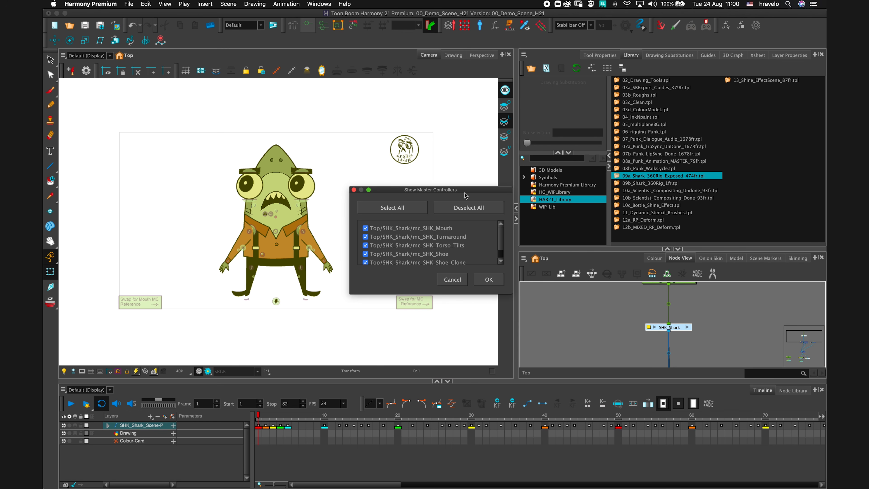
key("Return")
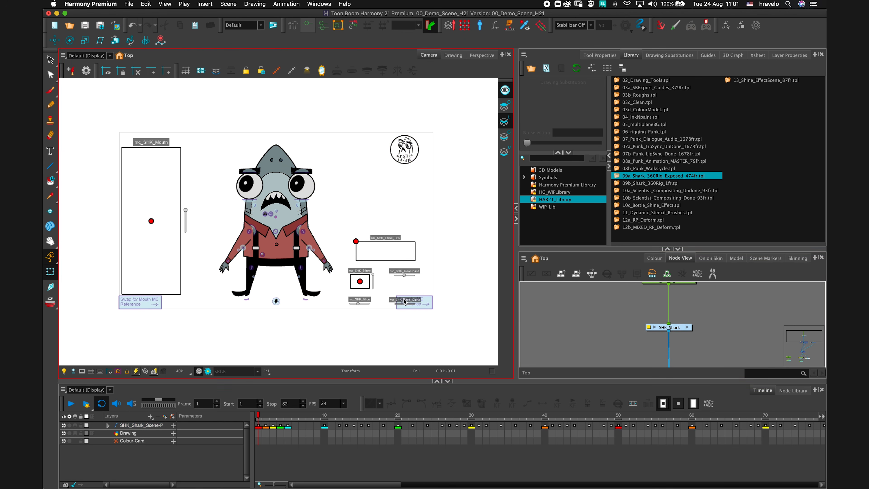
left_click(426, 302)
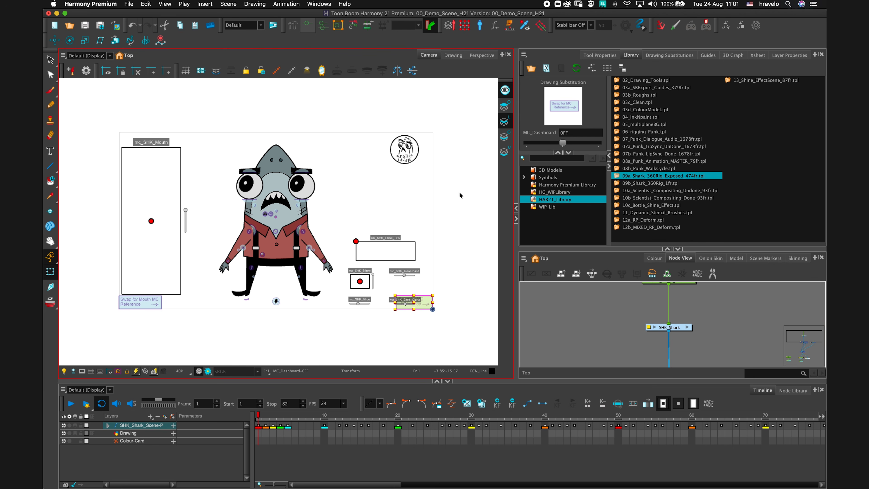
Turn on the MC dashboard reference and the mouth controller reference drawings for the shark.
left_click_drag(562, 143, 597, 142)
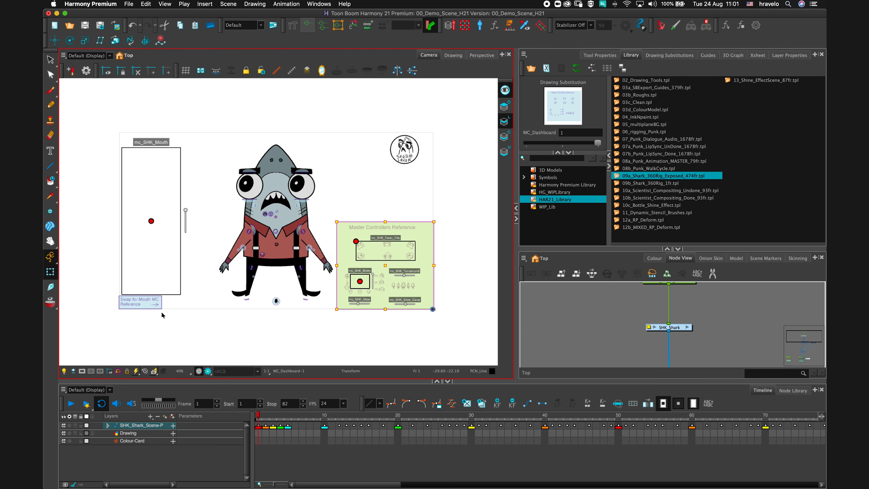
left_click(141, 303)
left_click_drag(589, 143, 574, 143)
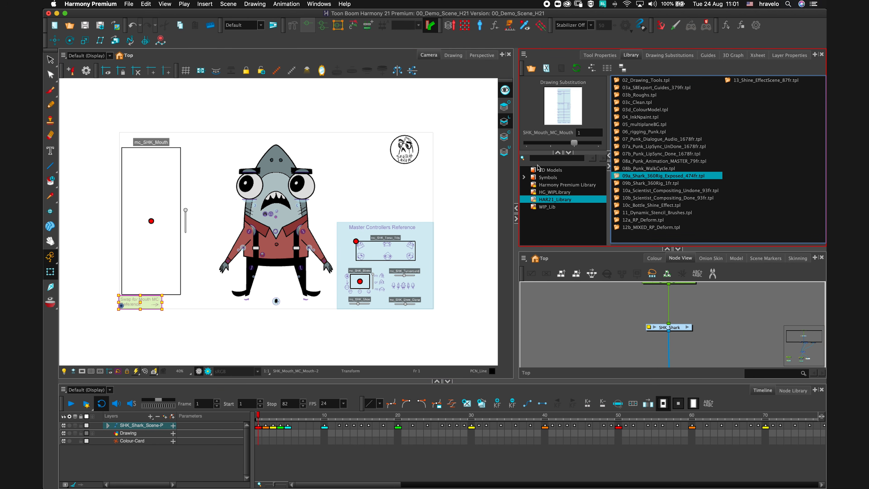
left_click(207, 261)
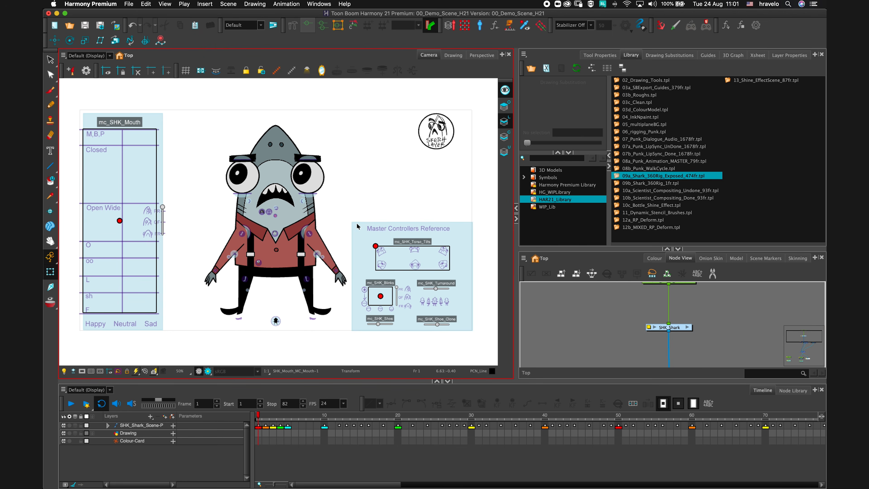
key("2")
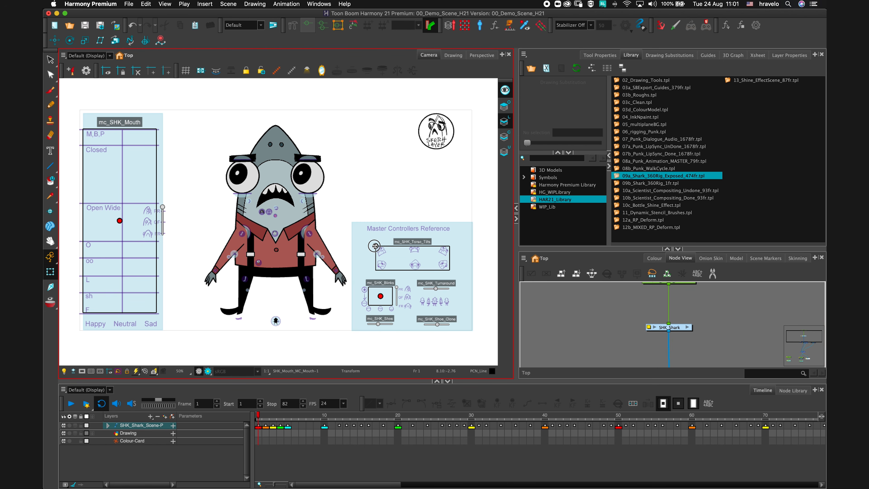
Pose the shark with the torso tilt, turnaround, blink and mouth master controllers, undoing one mouth change.
left_click_drag(375, 246, 433, 264)
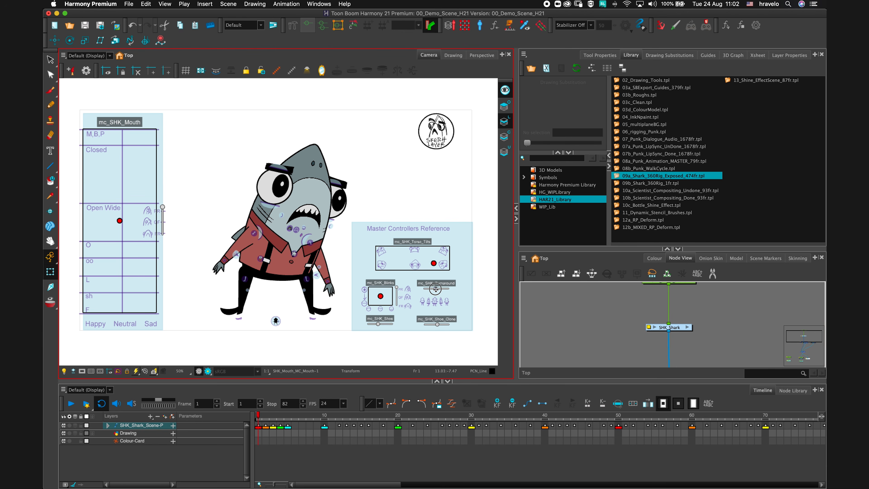
left_click_drag(435, 288, 436, 264)
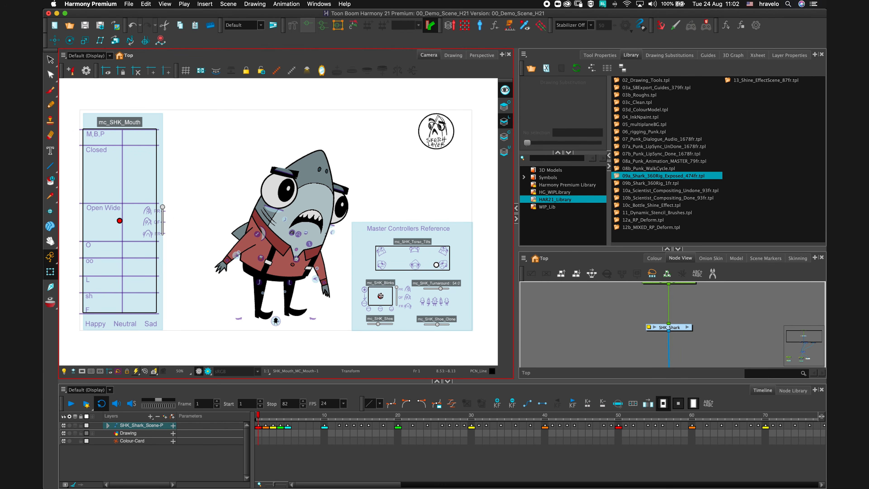
mouse_move(380, 295)
left_mouse_down()
mouse_move(392, 295)
mouse_move(373, 291)
mouse_move(371, 300)
mouse_move(388, 295)
mouse_move(376, 291)
mouse_move(369, 300)
mouse_move(383, 293)
left_mouse_up()
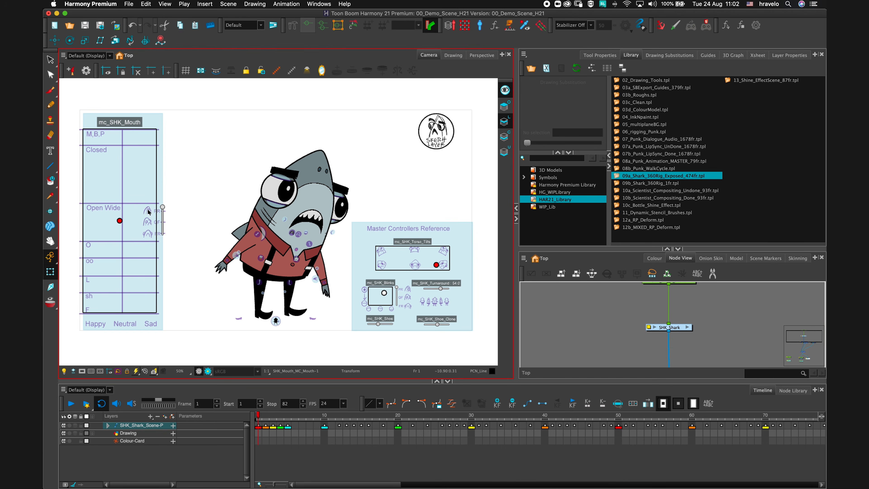
left_click_drag(163, 207, 162, 247)
key("super+z")
left_click_drag(120, 221, 84, 171)
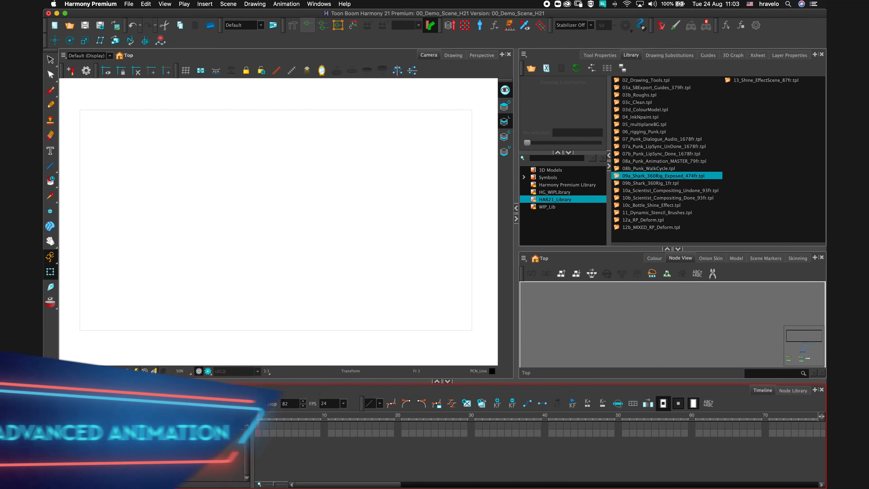
Bring the 09b_Shark_360Rig_1fr template into the empty scene and extend it to frame 20.
left_click(617, 183)
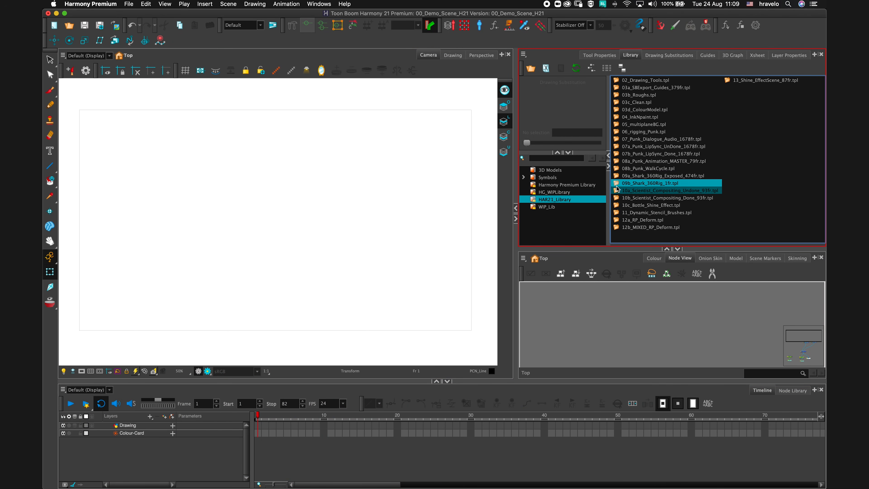
left_click_drag(617, 184, 303, 224)
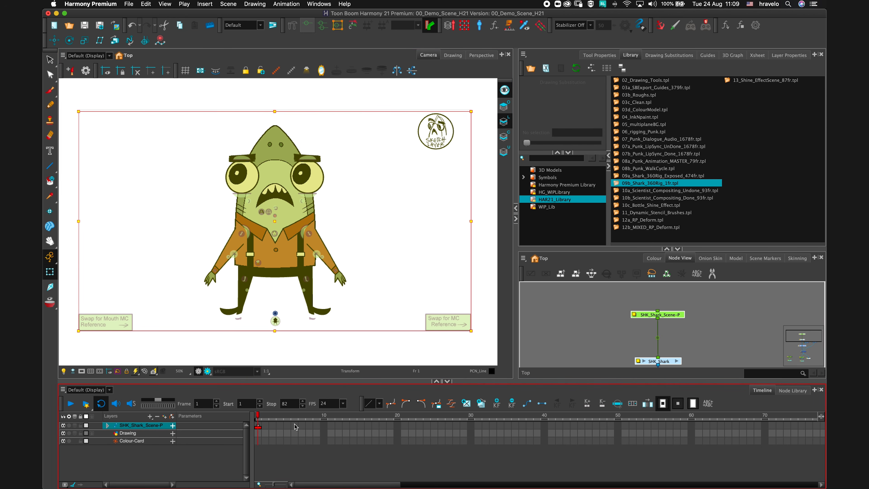
left_click_drag(259, 421, 397, 425)
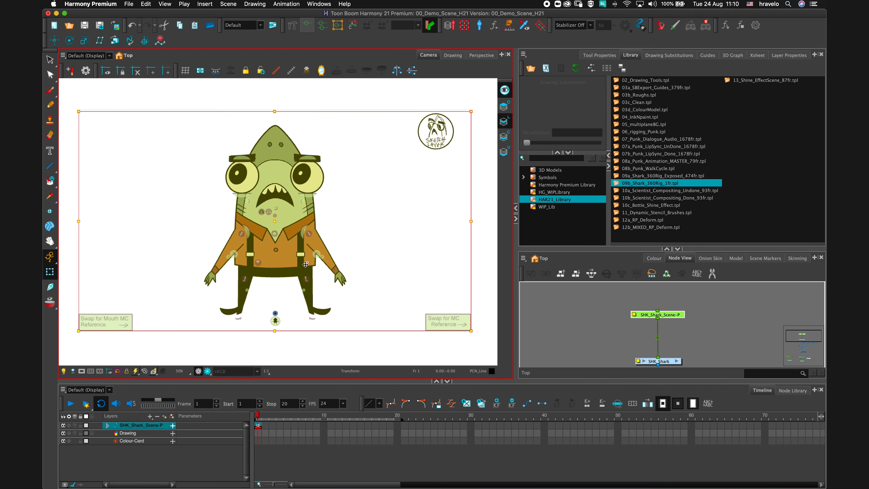
Show all master controllers of the SHK_Shark node.
left_click(666, 361)
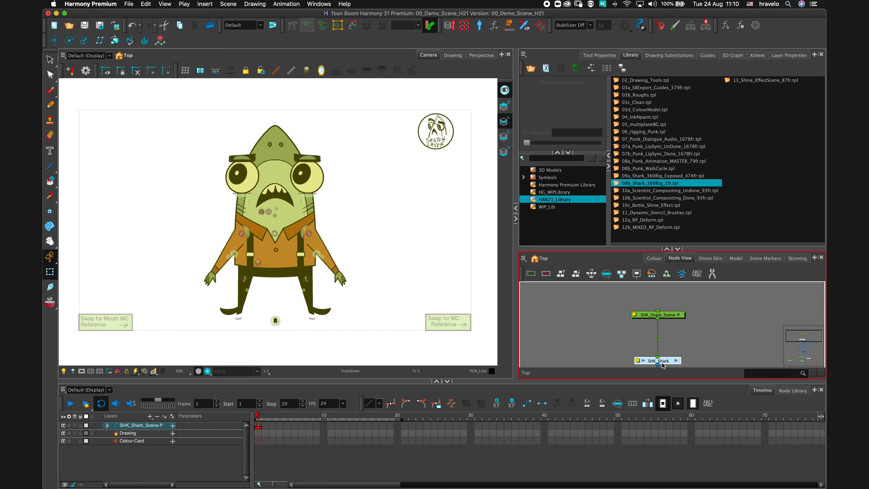
left_click(524, 27)
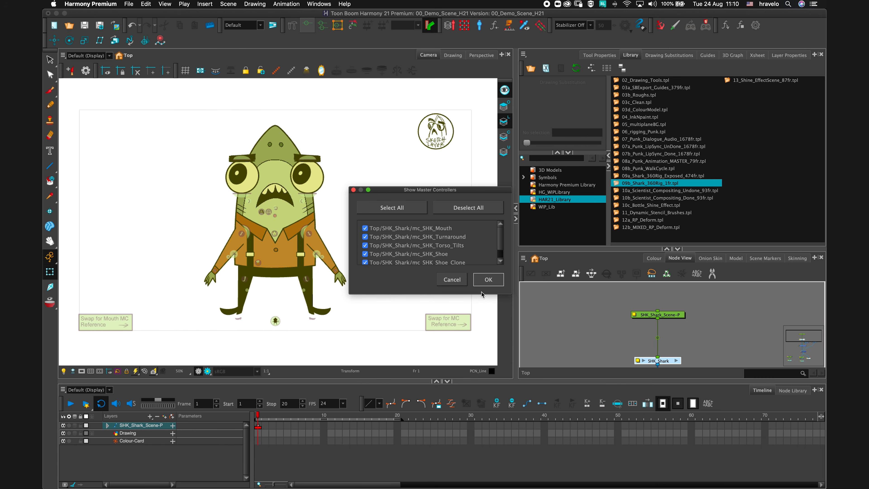
key("Return")
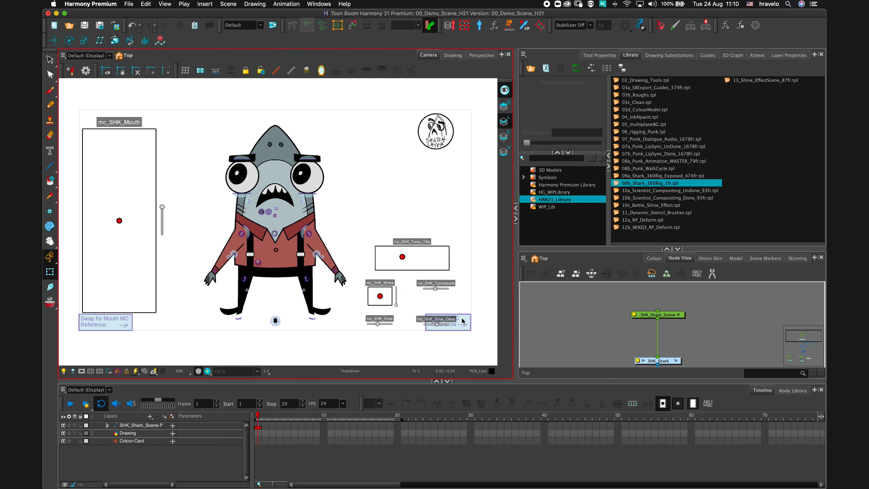
Switch on the Swap for MC Reference and Swap for Mouth MC Reference drawings.
left_click(463, 320)
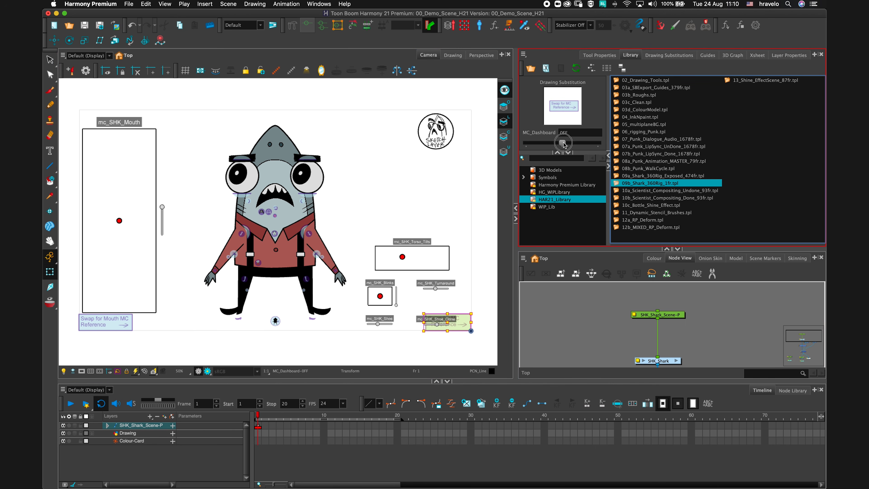
left_click_drag(563, 143, 597, 143)
left_click(114, 331)
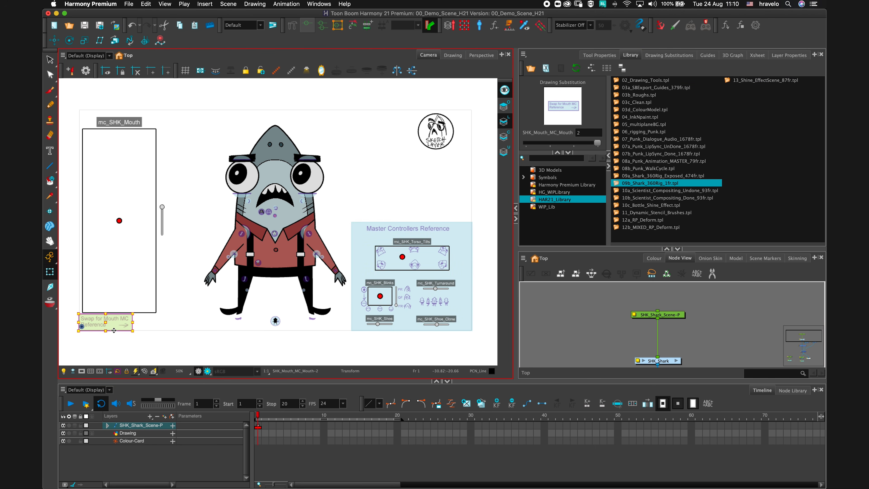
left_click_drag(597, 143, 574, 143)
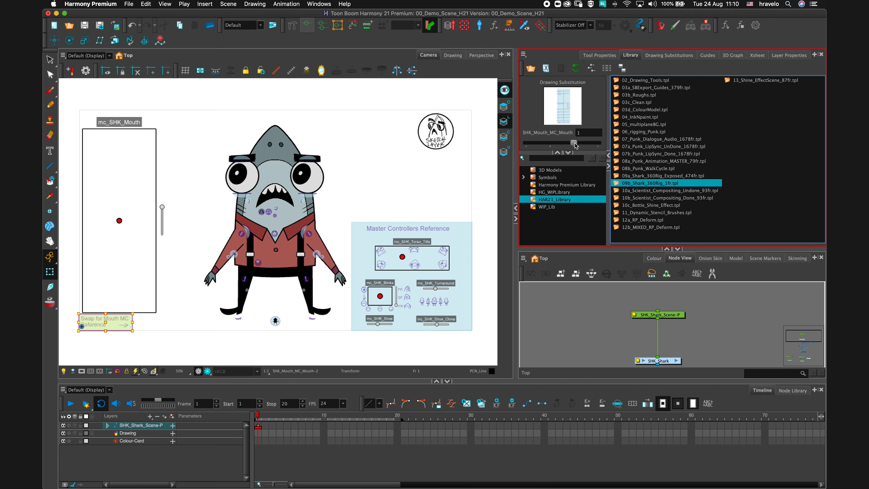
left_click(562, 330)
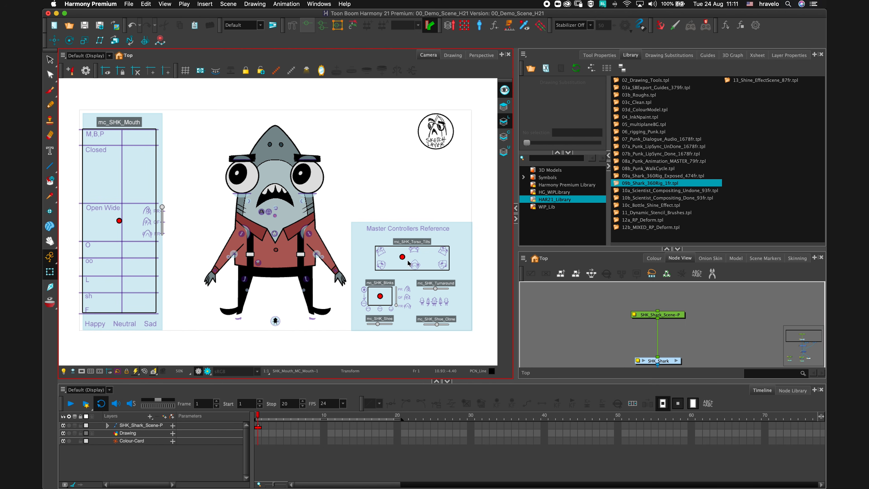
Key the shark's torso tilt and blink controller poses at frame 1 and at frame 20.
left_click_drag(402, 257, 419, 248)
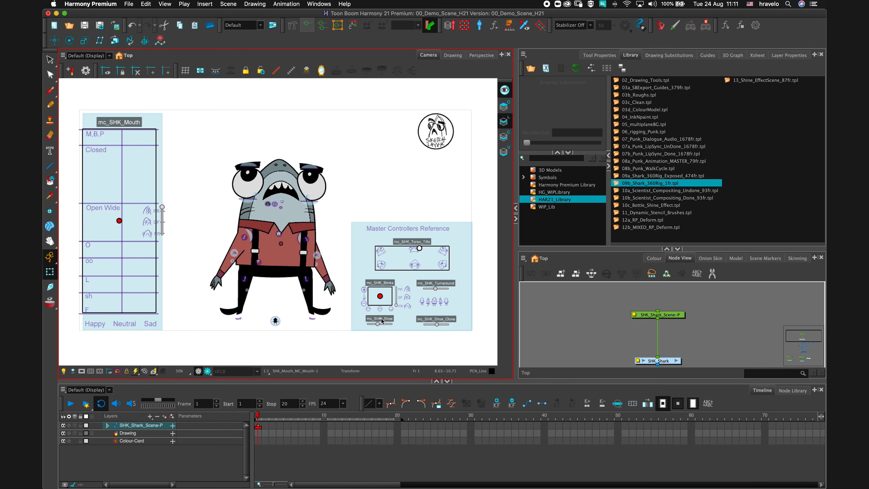
mouse_move(379, 299)
left_mouse_down()
mouse_move(379, 291)
mouse_move(385, 300)
mouse_move(372, 299)
left_mouse_up()
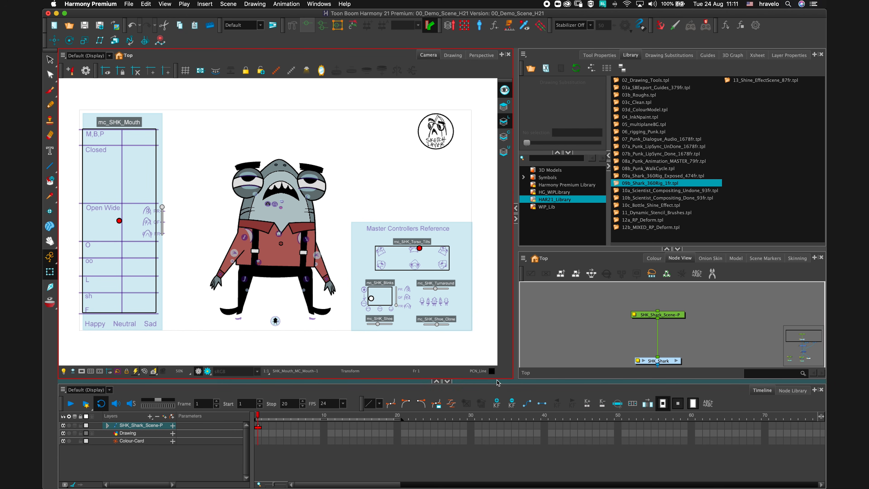
left_click(399, 417)
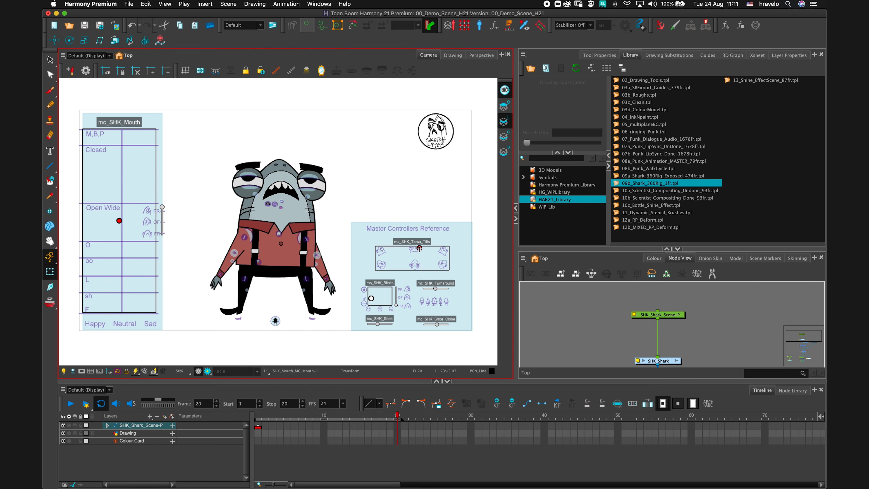
left_click_drag(419, 248, 427, 267)
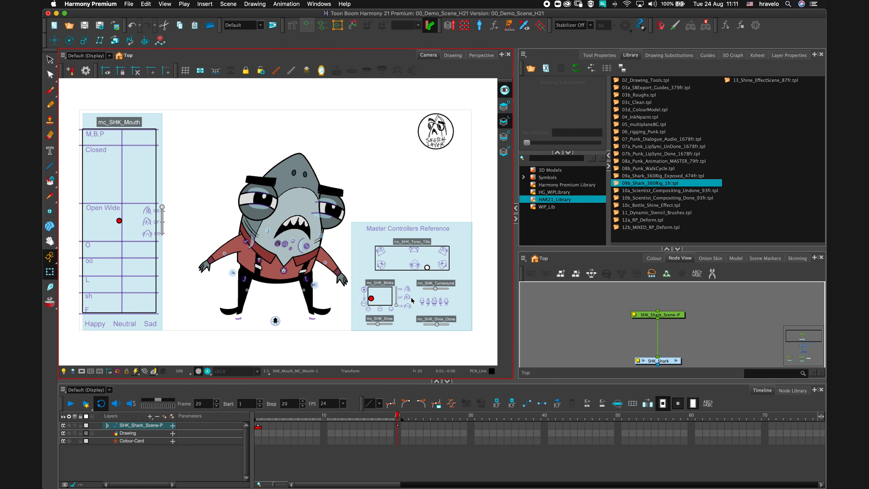
left_click_drag(371, 298, 371, 291)
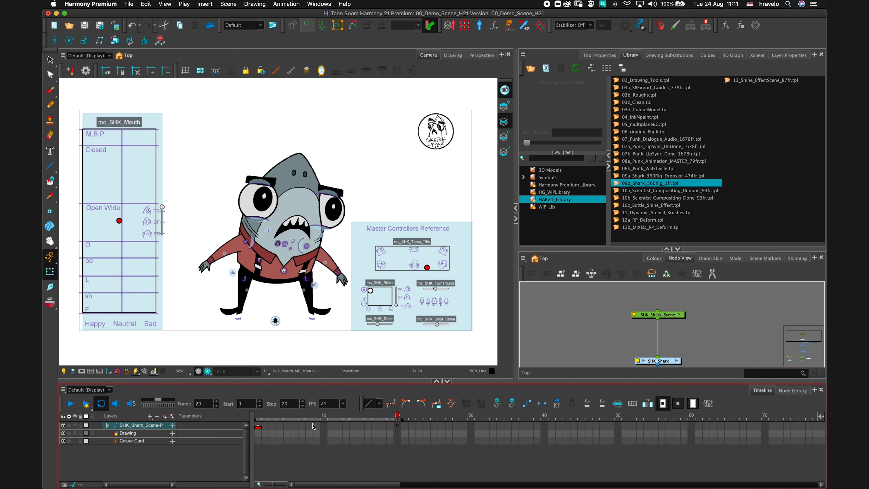
Scrub from frame 1 to 20 and add a torso tilt pose at frame 10.
left_click(258, 416)
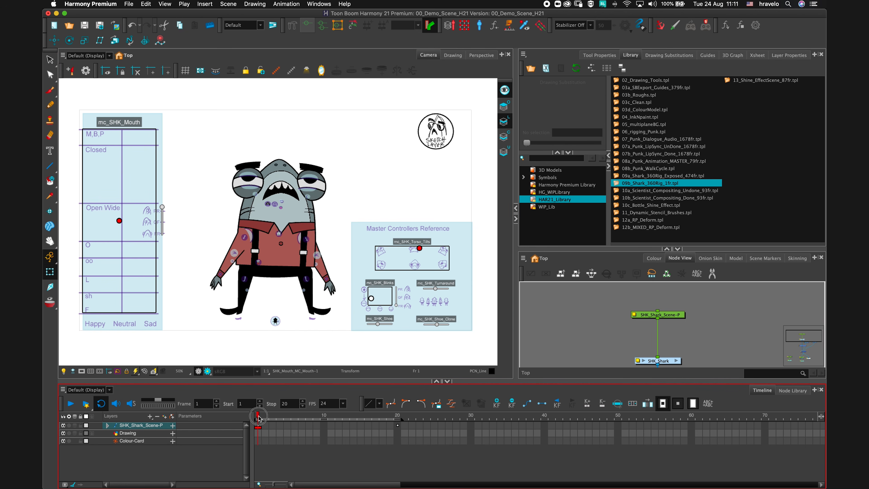
left_click_drag(258, 417, 395, 418)
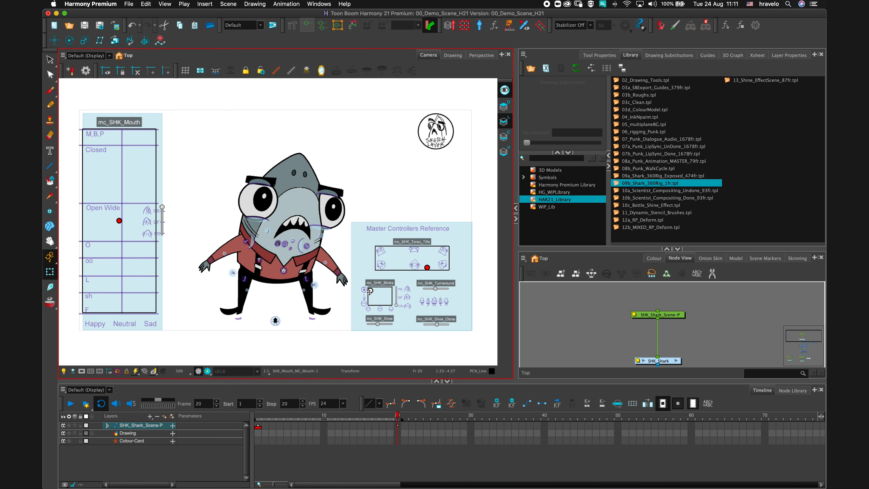
left_click(323, 418)
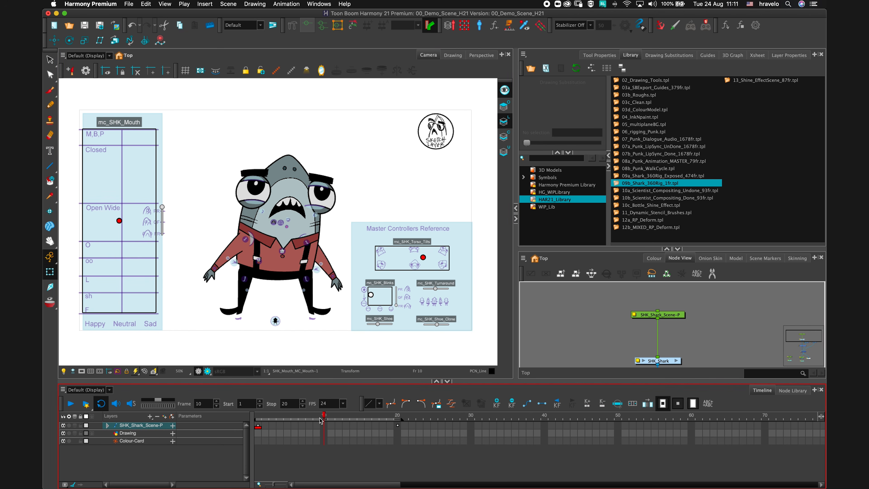
left_click_drag(423, 257, 427, 262)
Scrub from frame 5 to frame 20 to review the shark animation.
left_click(288, 425)
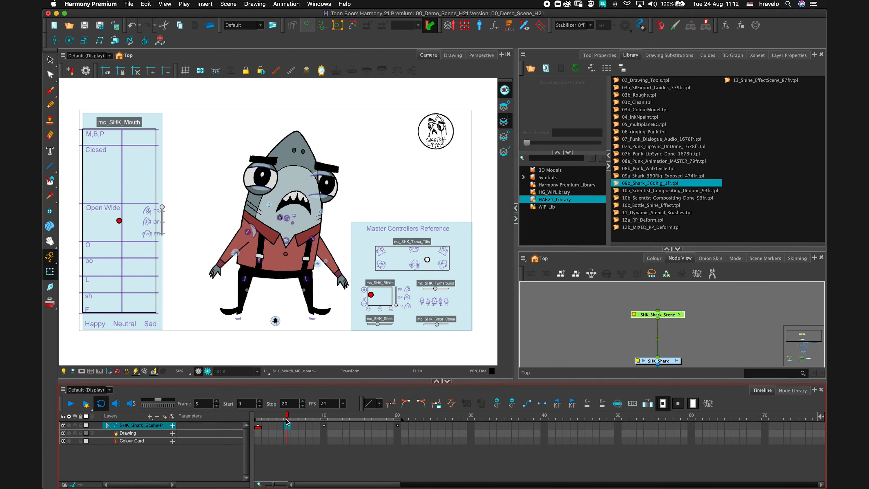
left_click_drag(281, 416, 339, 415)
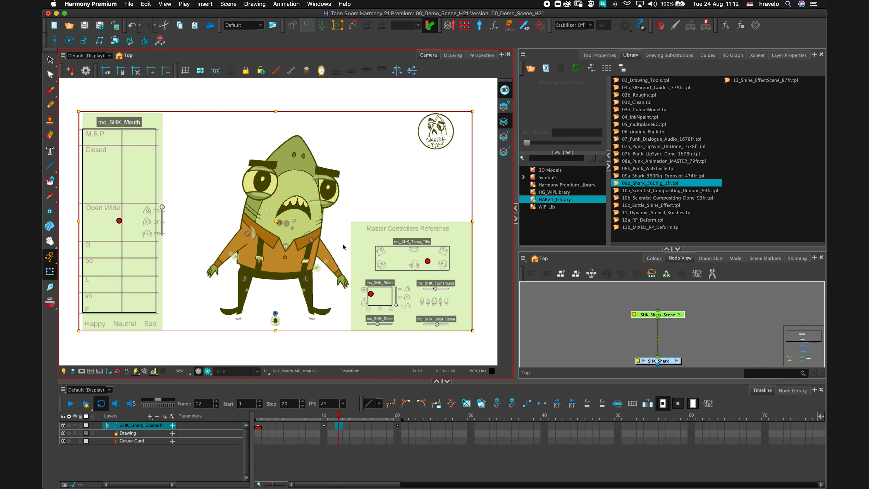
left_click_drag(339, 415, 390, 416)
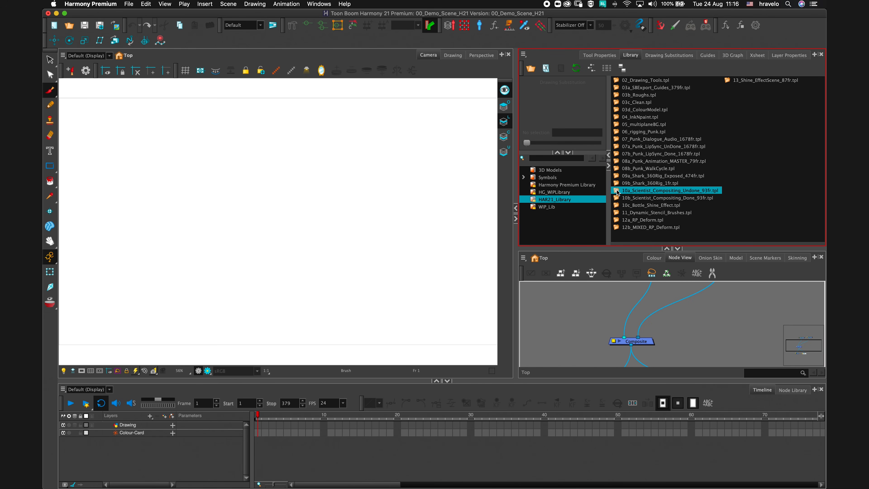
Load the 10a_Scientist_Compositing_Undone_93fr template into a new scene and inspect its node network.
left_click_drag(617, 192, 291, 215)
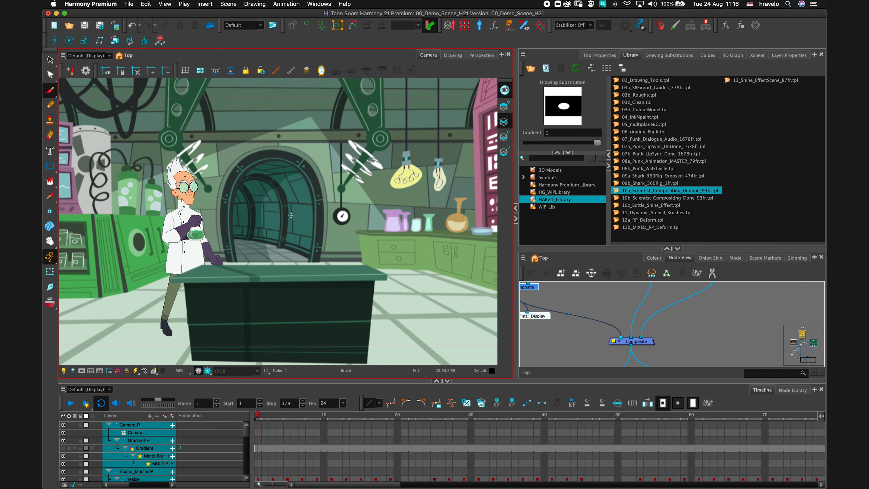
left_click(667, 248)
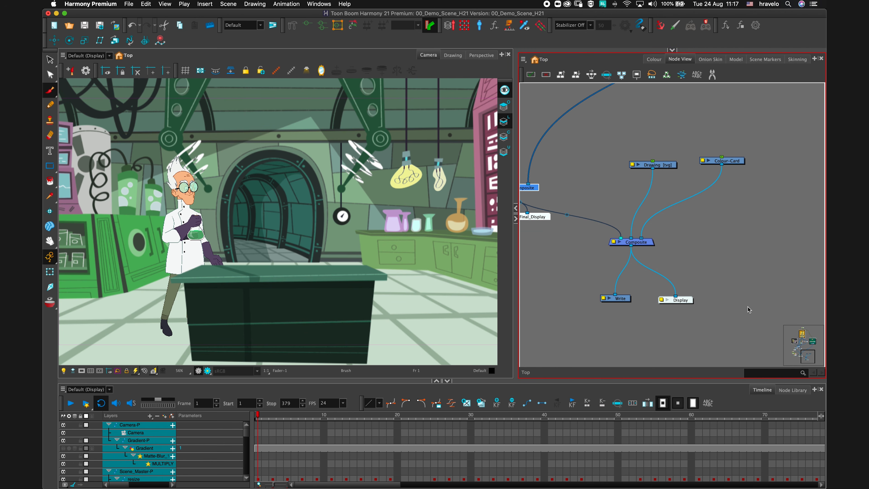
left_click_drag(580, 161, 702, 246)
left_click_drag(689, 117, 691, 236)
left_click(691, 225)
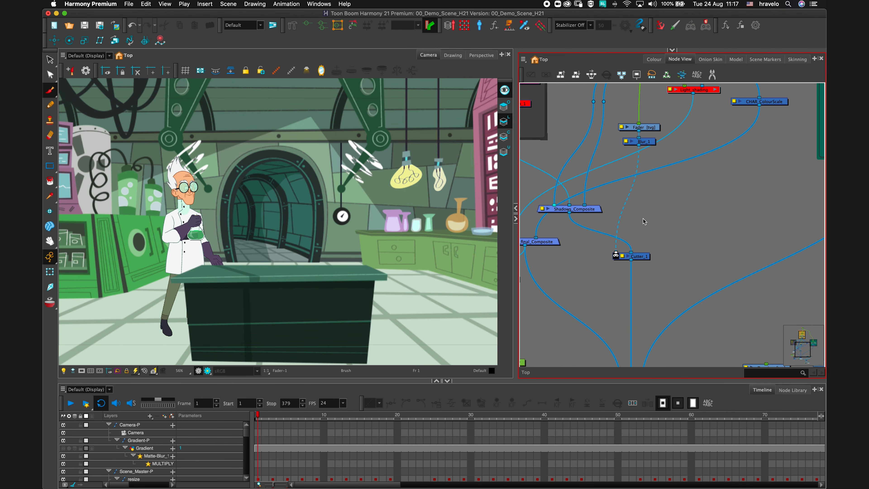
Rearrange the workspace panels for node editing and open the Node Library.
left_click(514, 179)
left_click_drag(516, 177, 492, 177)
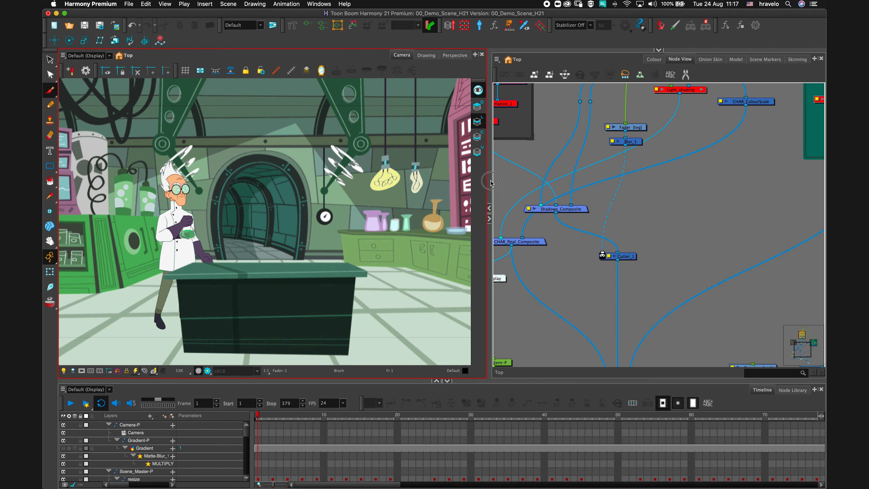
left_click(639, 230)
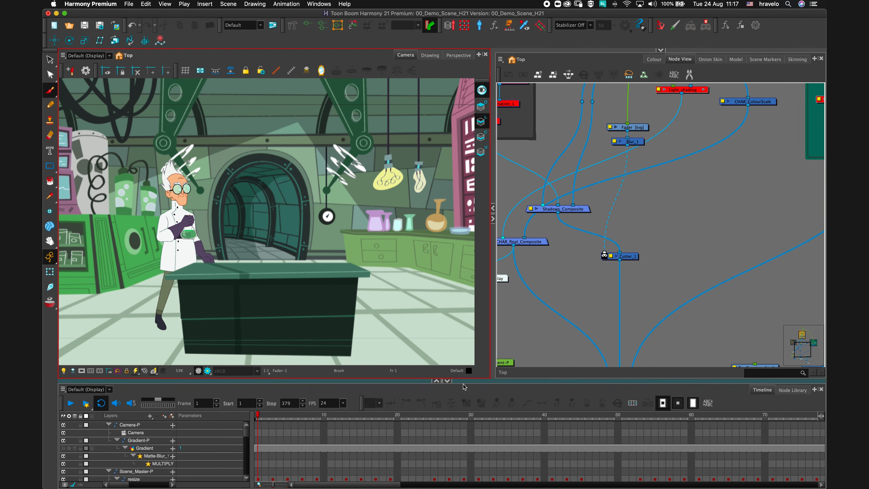
left_click_drag(465, 381, 470, 348)
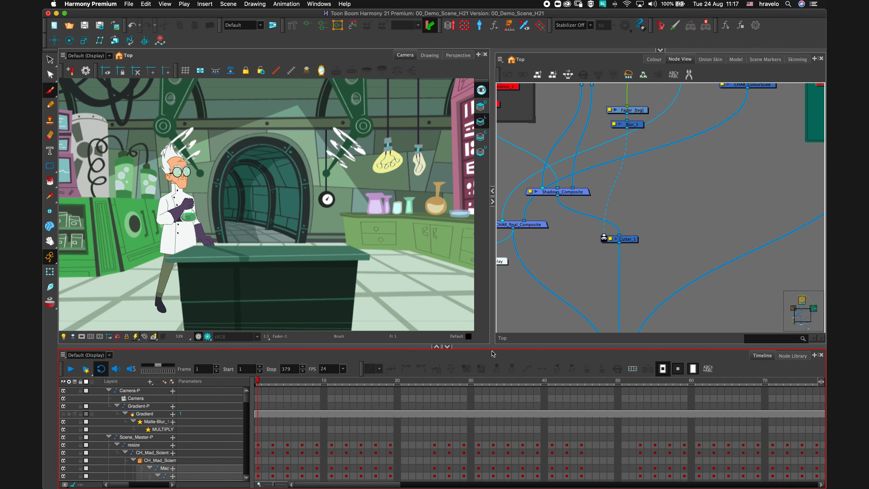
left_click(787, 357)
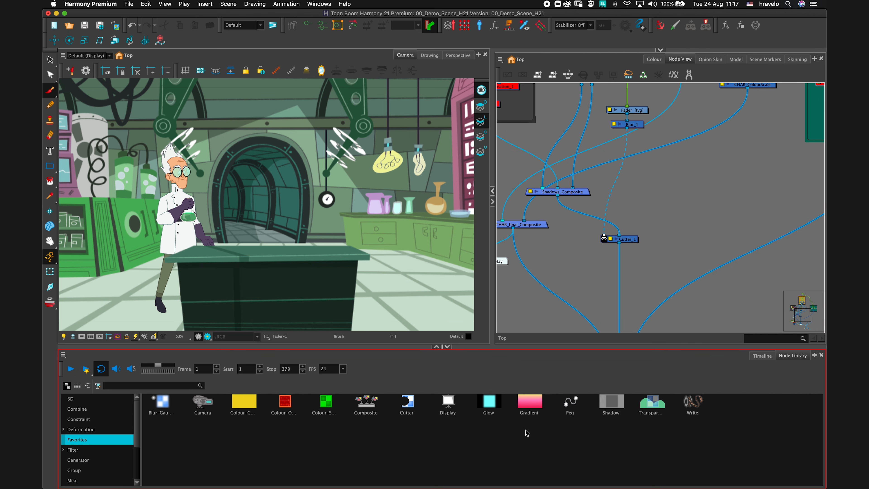
Browse the Node Library's Filter and Particle node categories.
left_click(99, 452)
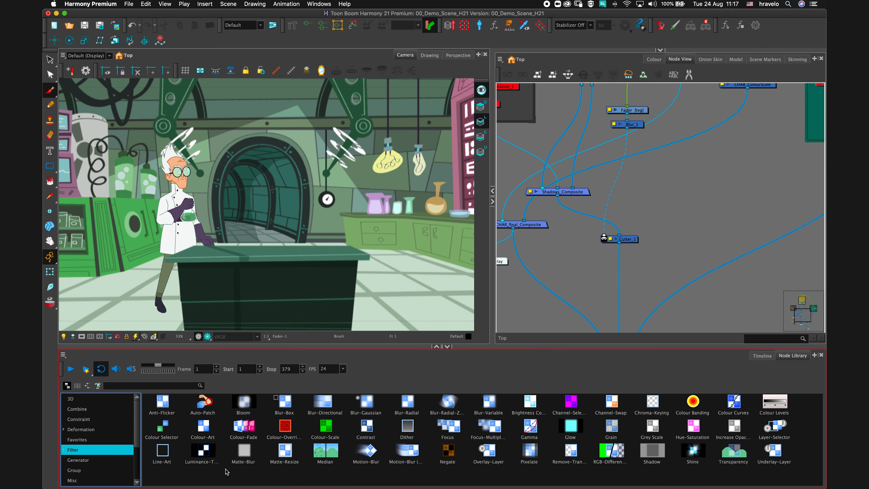
left_click(241, 411)
left_click_drag(137, 444, 136, 469)
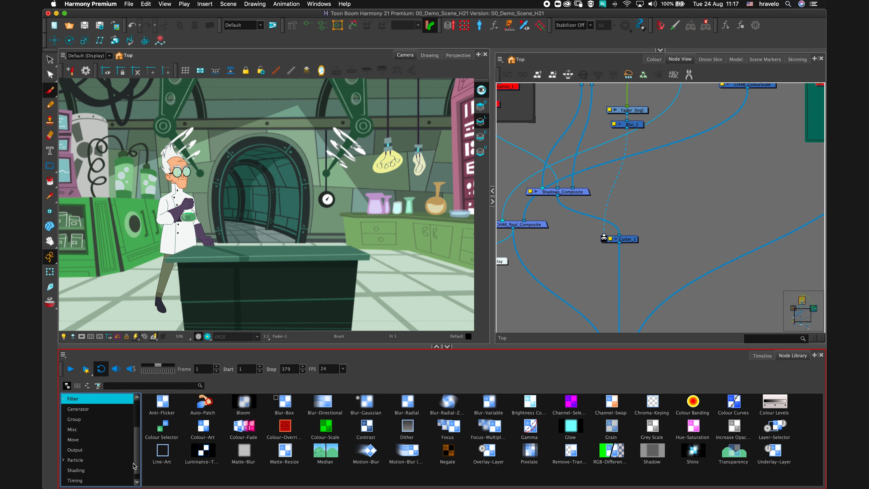
left_click(90, 460)
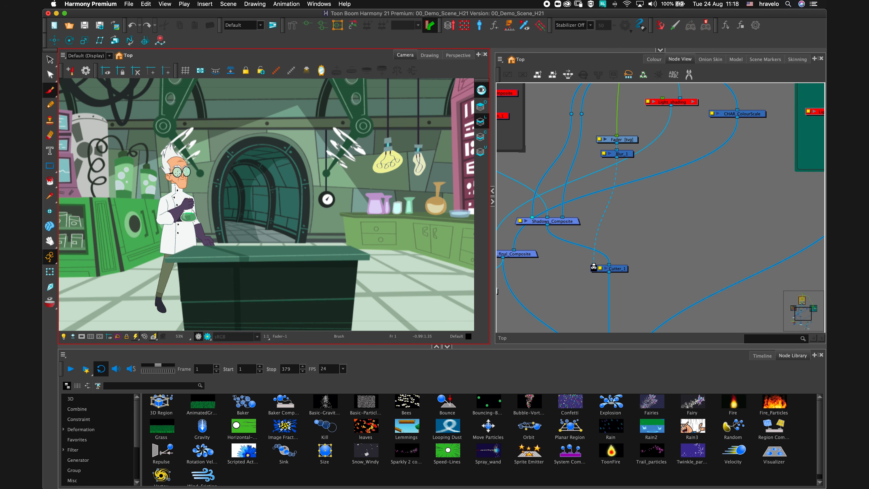
Switch the Camera view to render preview and open the Lab_BGC-G group inside the Background backdrop.
left_click(207, 337)
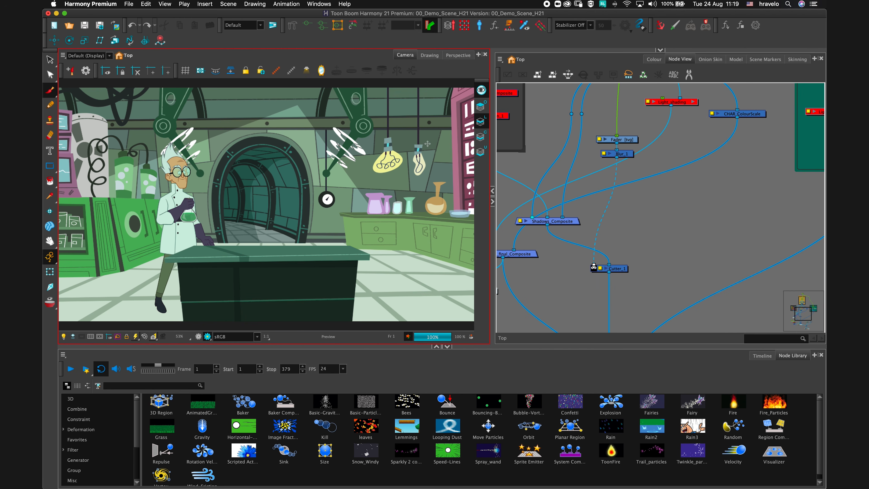
left_click(578, 330)
left_click_drag(719, 202, 671, 259)
left_click_drag(696, 231, 636, 254)
left_click_drag(680, 273, 608, 272)
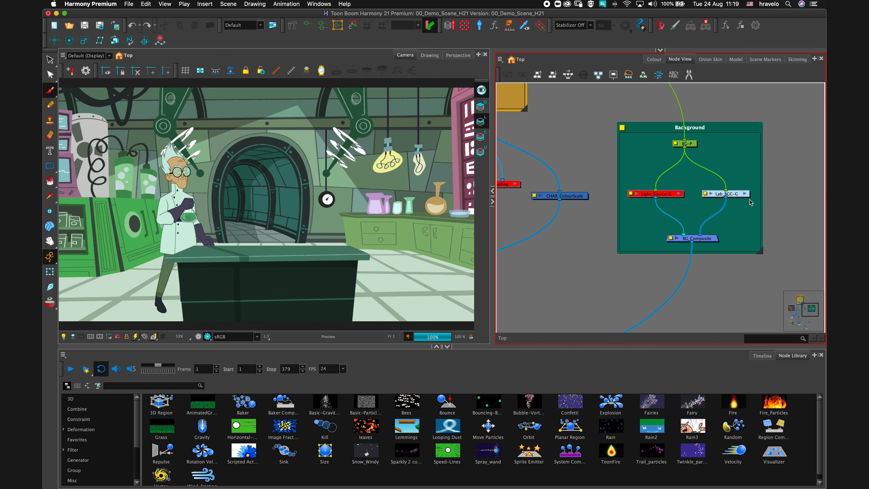
left_click(745, 194)
Enable the Glow and Transparency nodes in the Lab_BGC-G group.
left_click_drag(622, 217, 682, 215)
scroll(682, 215, "left", 10)
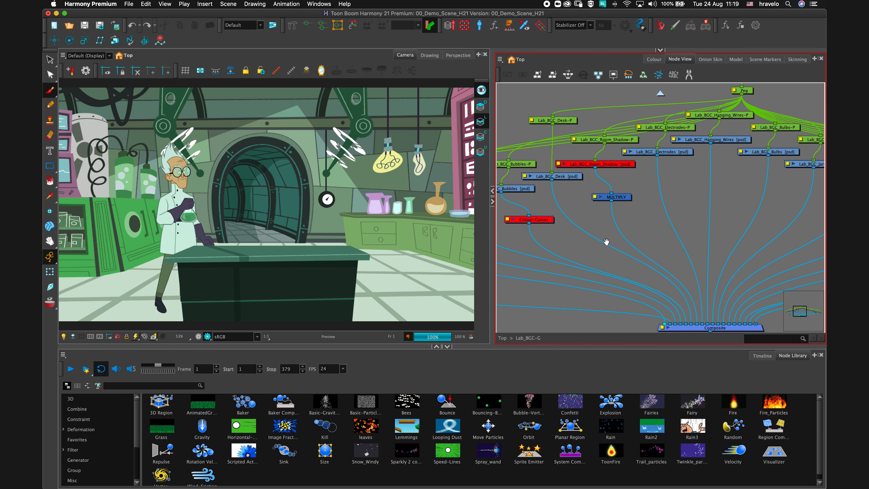
scroll(665, 264, "left", 4)
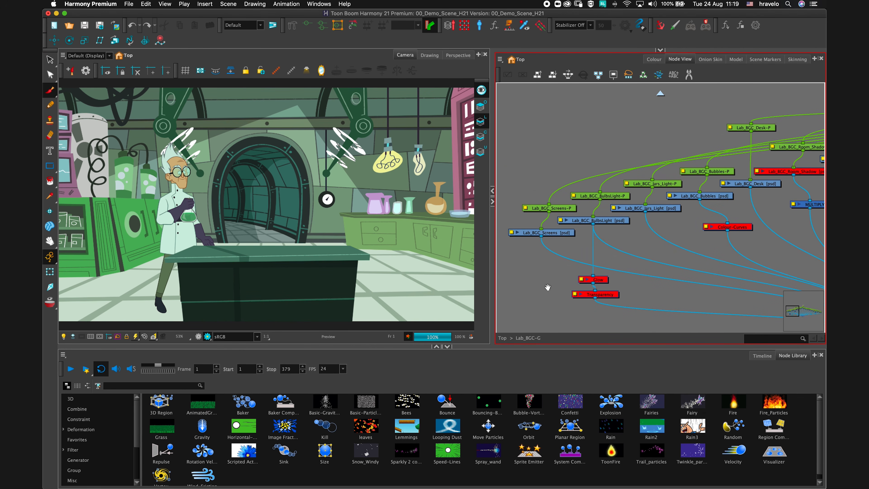
scroll(646, 245, "left", 2)
left_click_drag(654, 238, 655, 237)
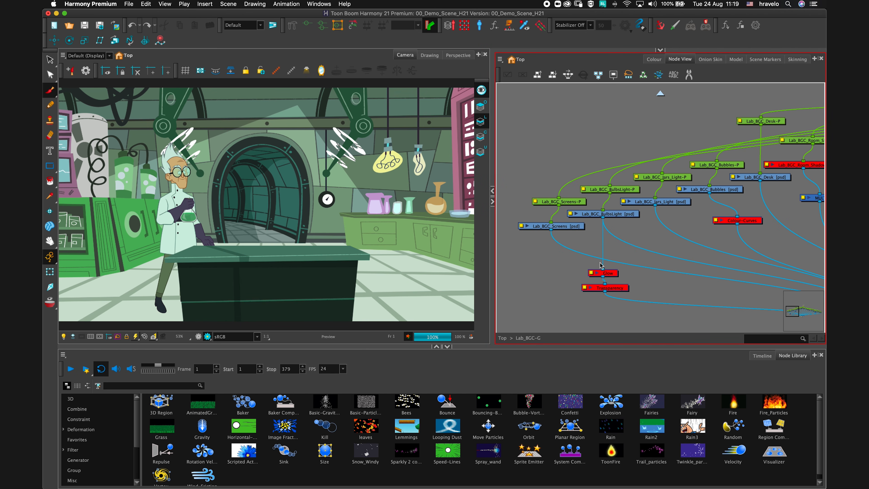
left_click(613, 275)
key("a")
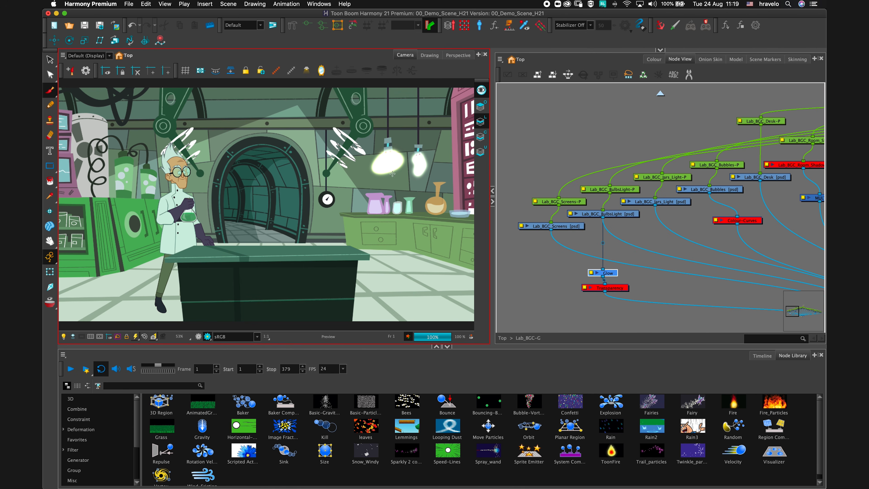
left_click_drag(622, 290, 620, 295)
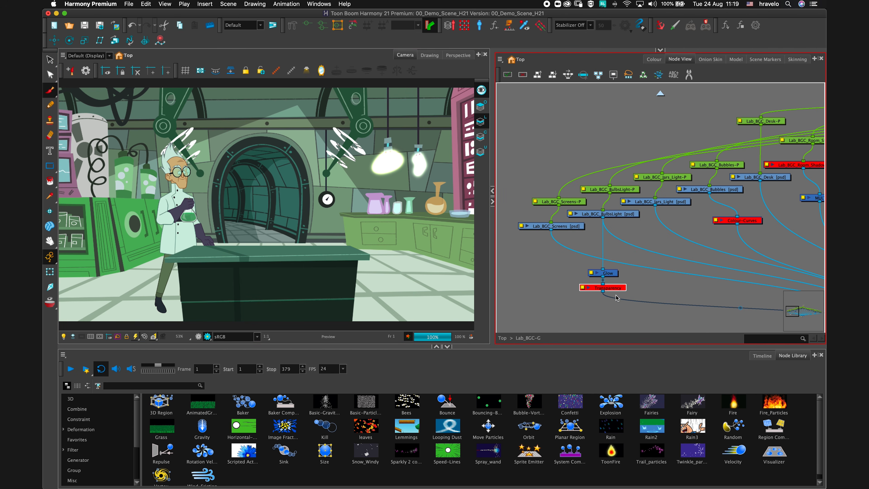
key("a")
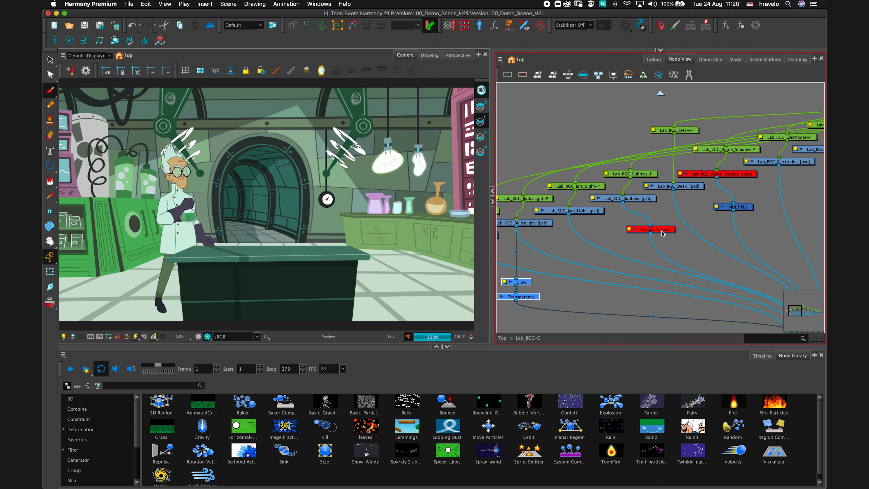
Enable the Colour-Curves node and inspect its RGB channel curve in Layer Properties.
left_click(650, 229)
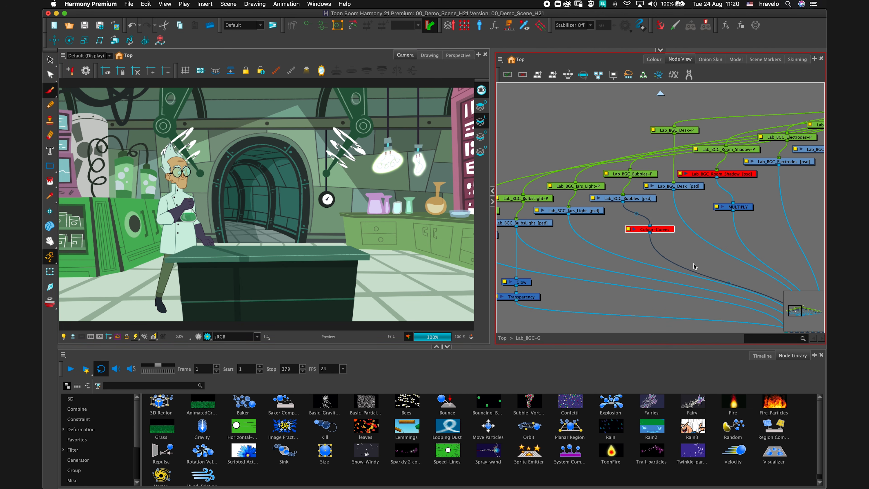
left_click(676, 267)
left_click_drag(658, 229, 653, 232)
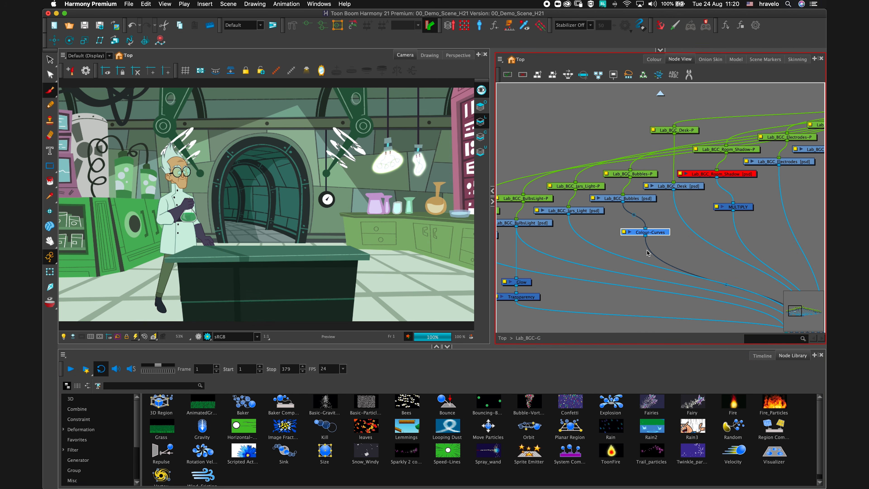
left_click(624, 233)
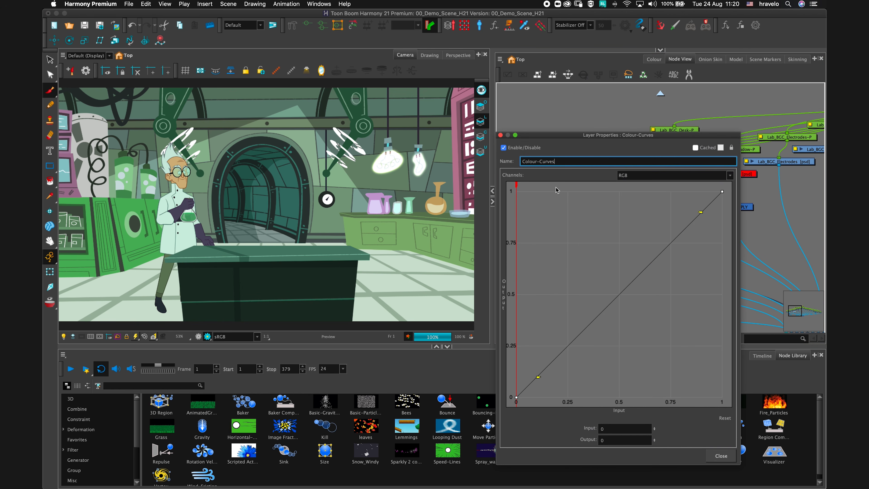
left_click(691, 175)
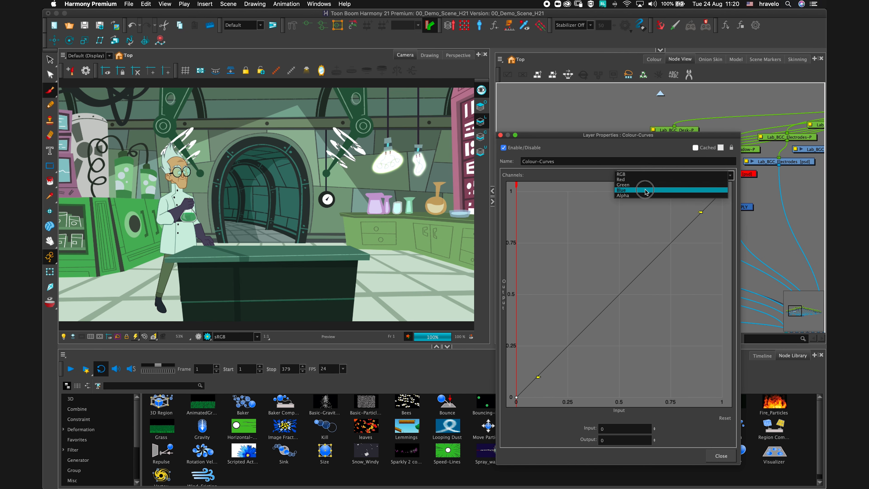
left_click(616, 174)
left_click(721, 457)
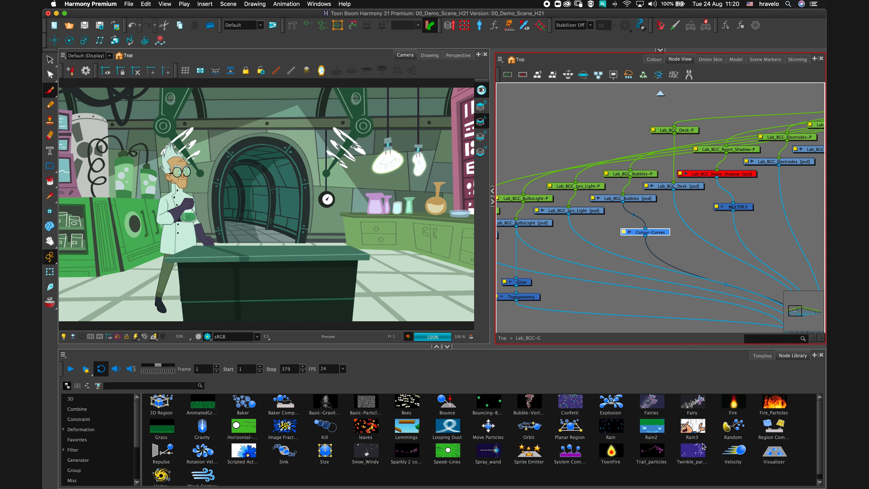
Scrub the timeline to frames 40, 60 and 70 to review the colour effect.
left_click(761, 356)
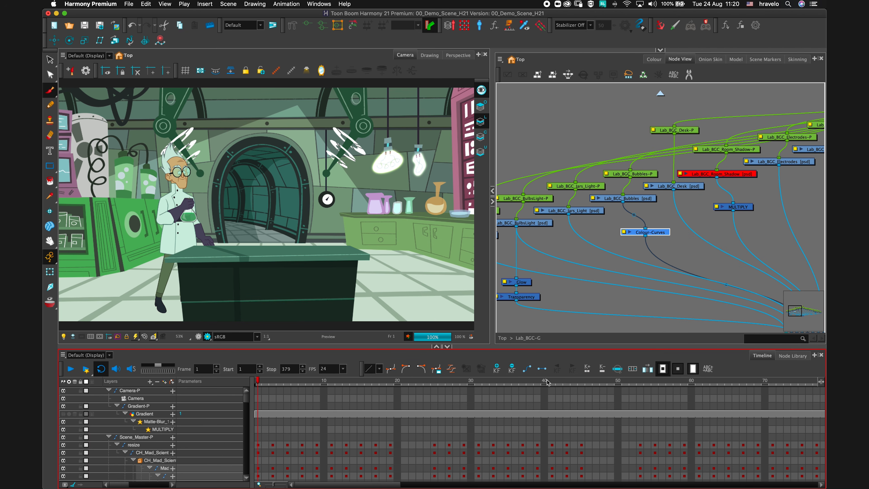
left_click(544, 381)
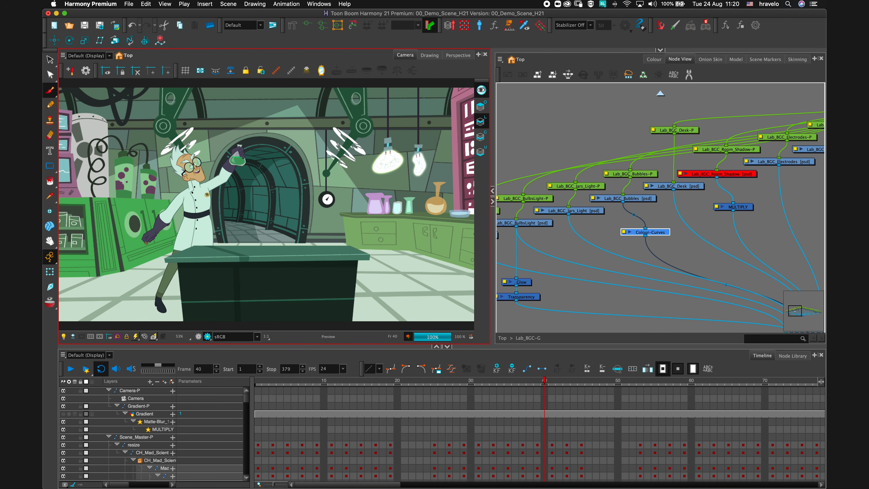
left_click(691, 381)
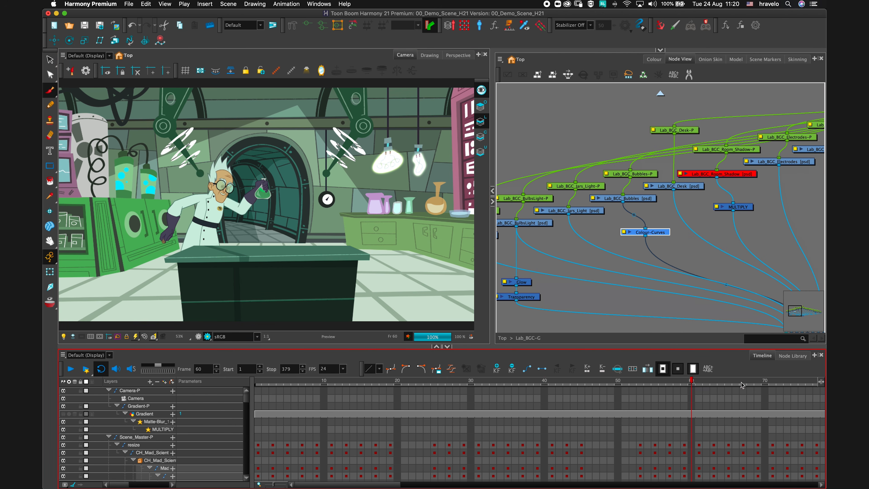
left_click(758, 385)
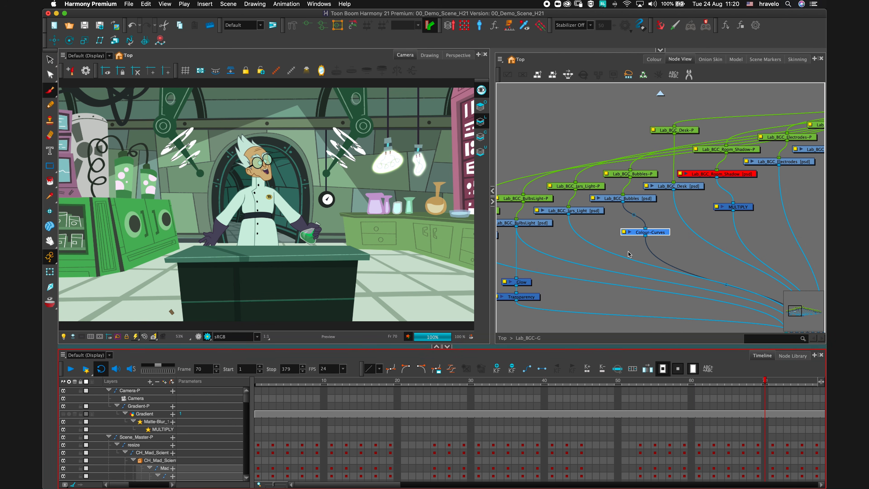
Reopen the Colour-Curves properties, close them, and return to frame 1.
left_click(624, 233)
left_click(623, 233)
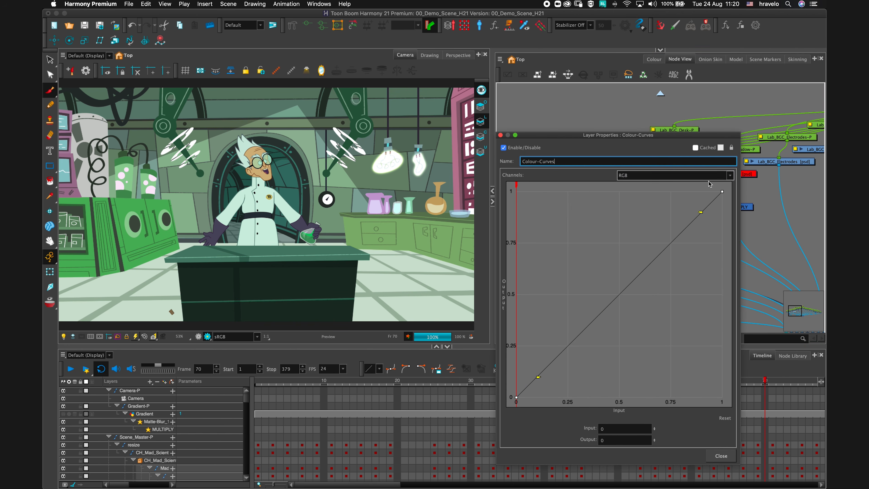
left_click(500, 135)
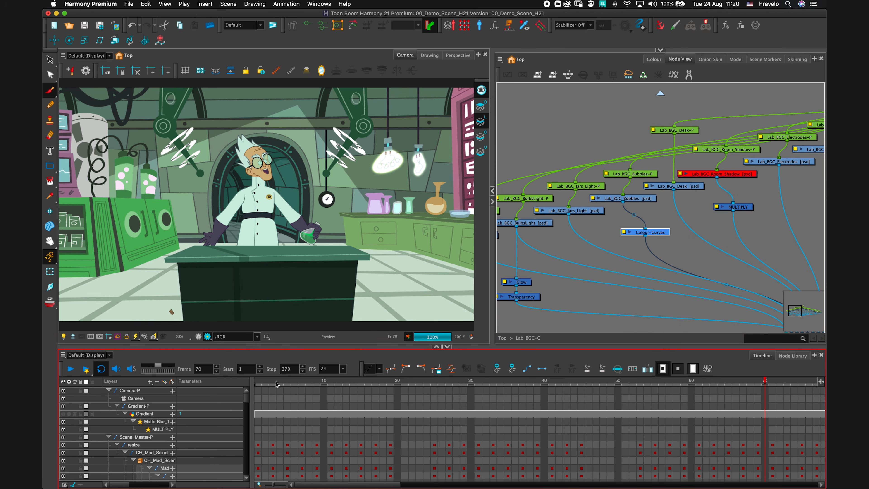
left_click(258, 385)
left_click(542, 225)
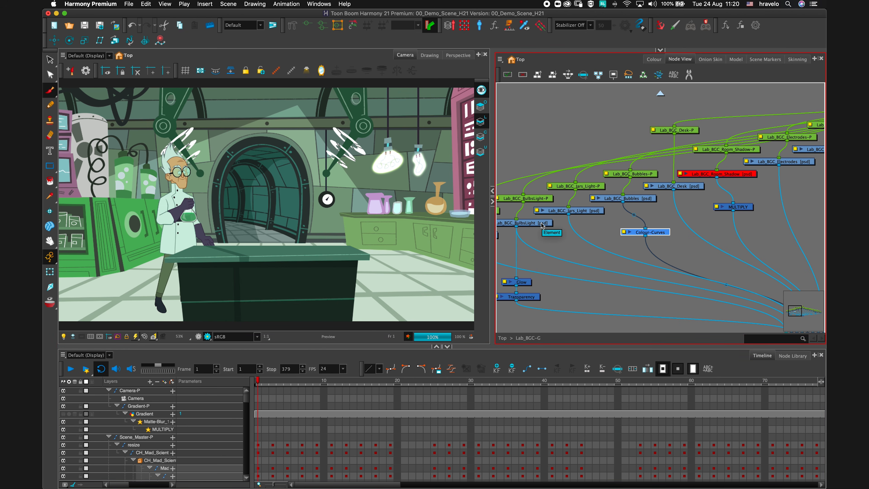
Enable the Lab_BGC_Room_Shadow node and go back up to the top-level network.
left_click(739, 175)
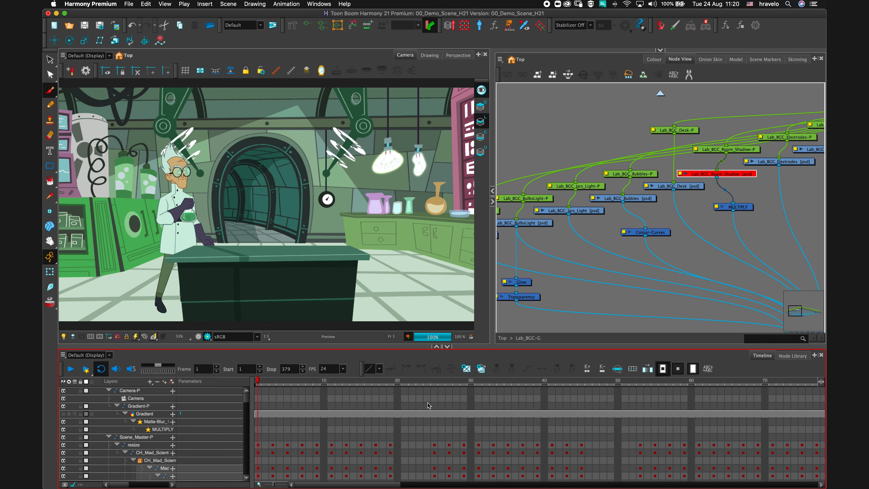
key("a")
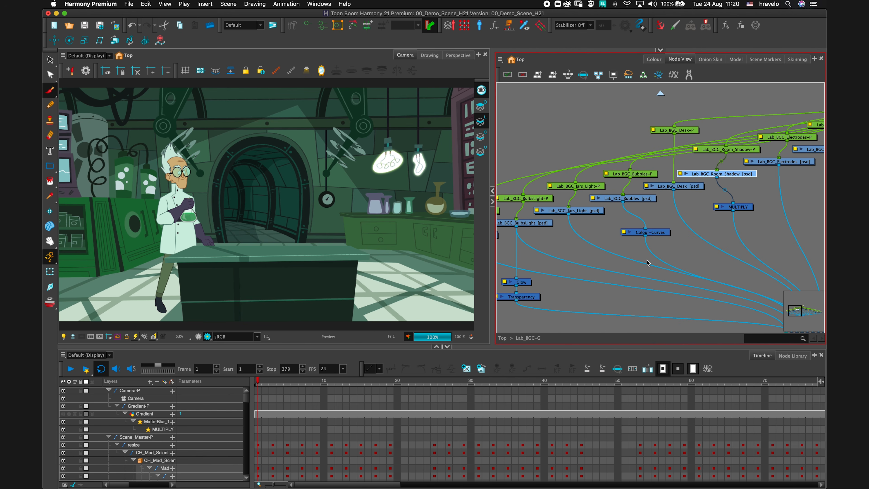
key("super+shift+Return")
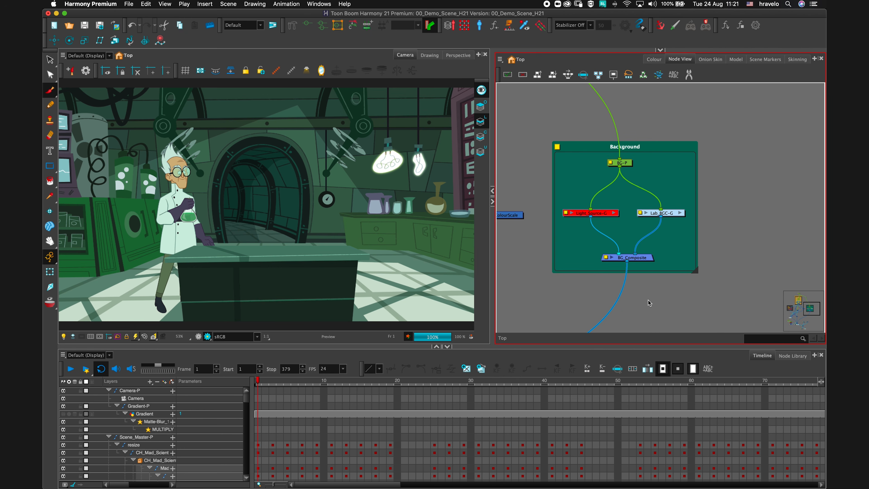
Select the nodes inside the Drop_Shadow backdrop and enable them.
scroll(649, 302, "left", 10)
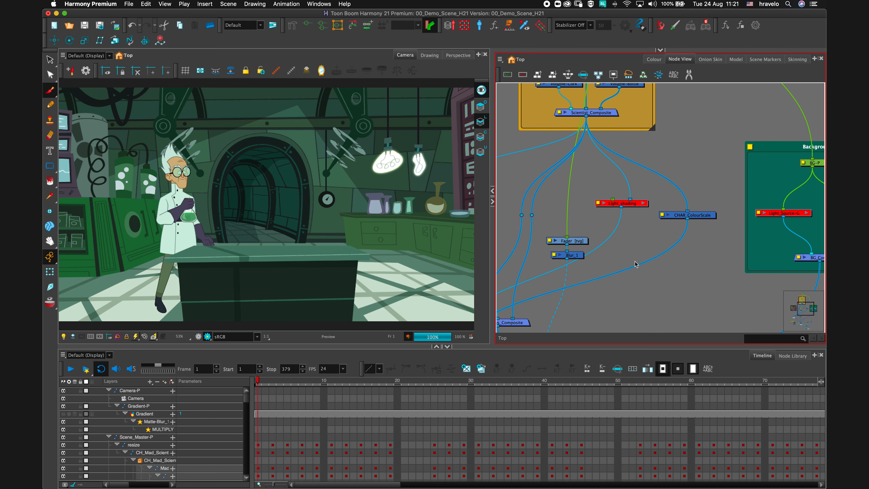
scroll(626, 260, "left", 5)
scroll(636, 256, "left", 5)
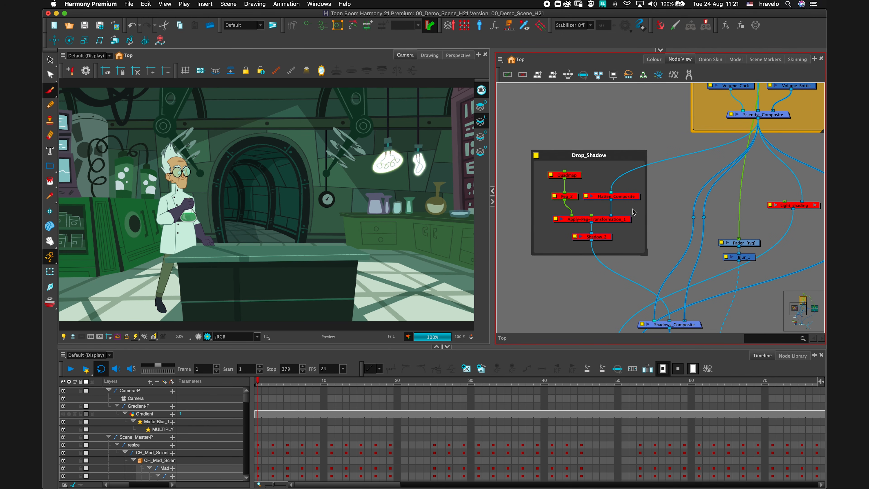
left_click_drag(615, 158, 613, 157)
key("a")
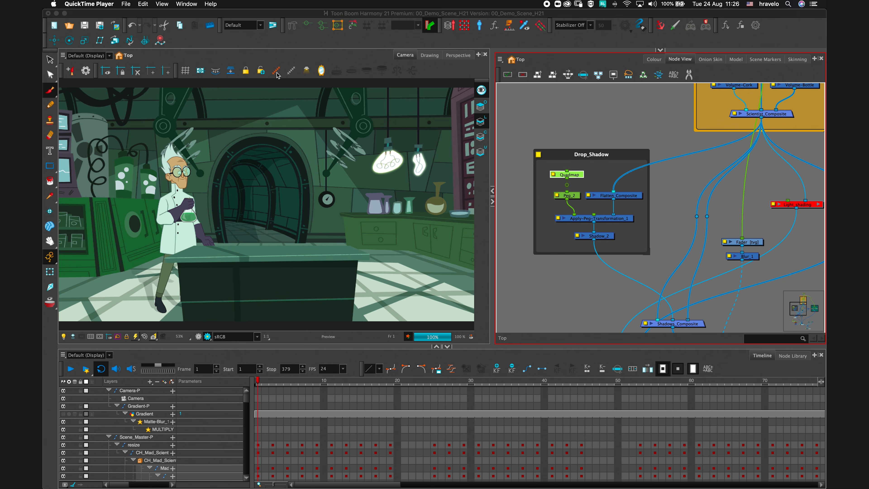
Display the Quadmap node's deformation controls in the Camera view.
left_click(575, 175)
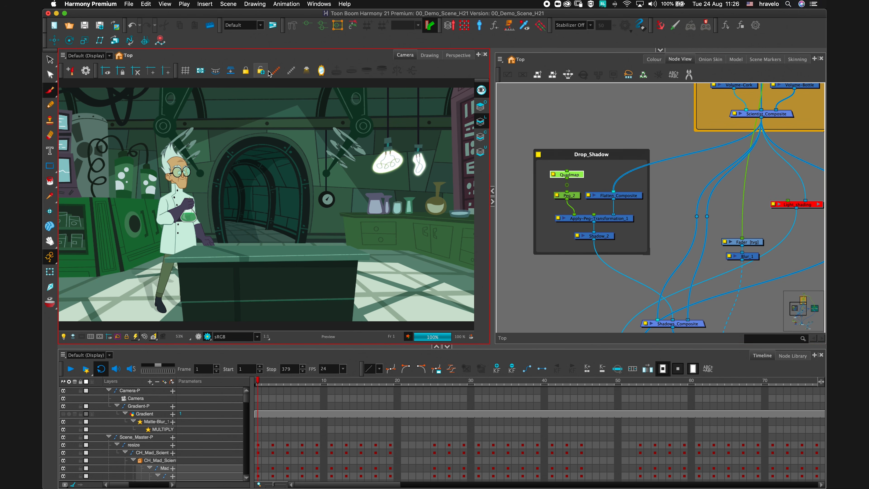
left_click(277, 72)
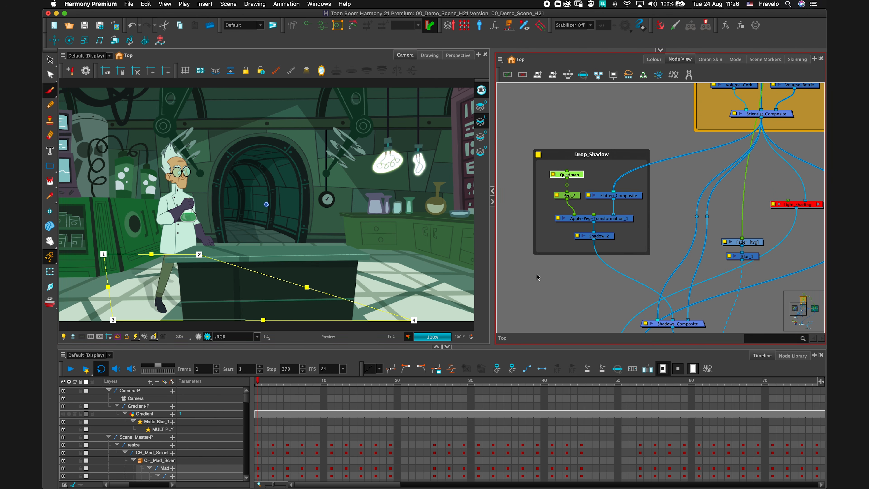
left_click(532, 282)
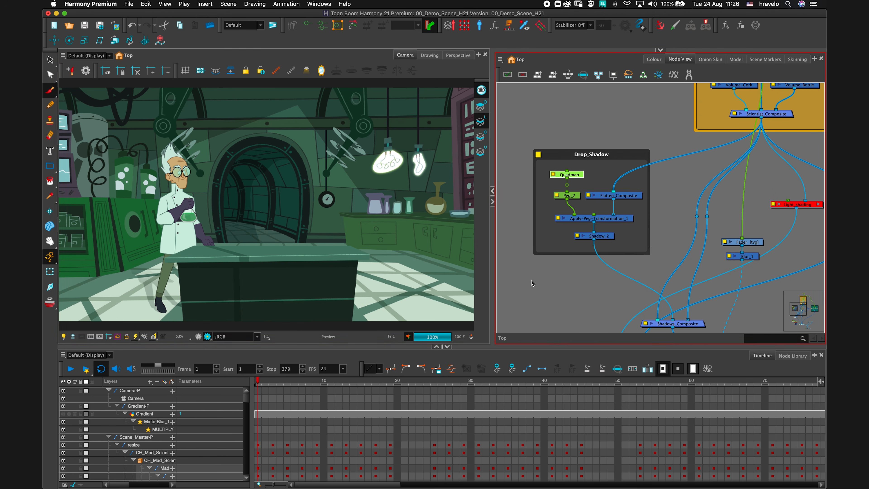
Set the Shadow_2 node's blur radius to 10.
left_click(576, 239)
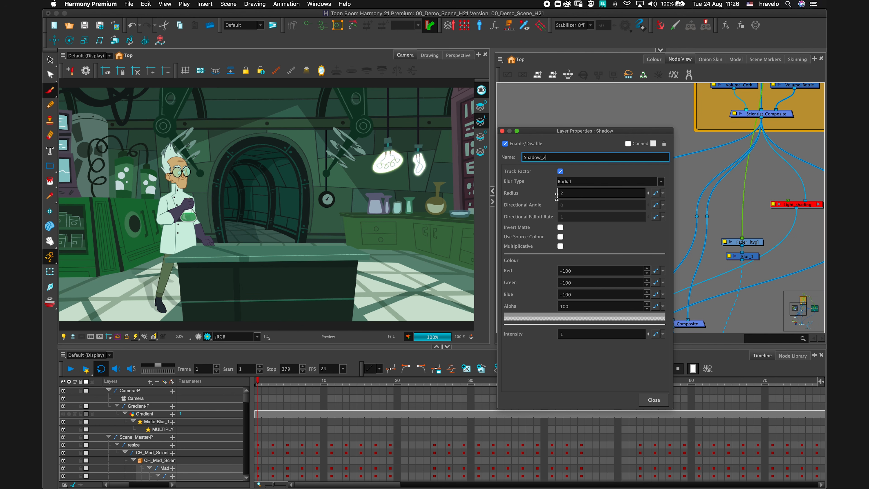
double_click(574, 193)
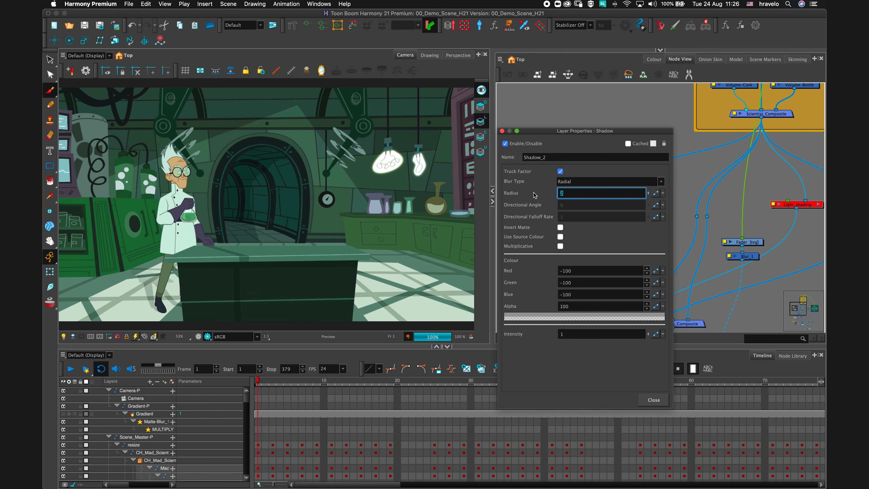
type("10")
left_click(653, 400)
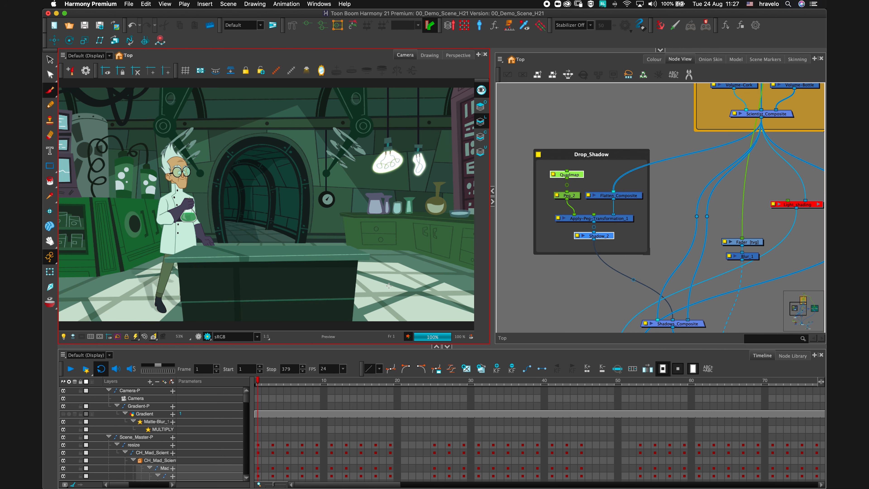
Undo the last change.
key("super+z")
left_click(154, 338)
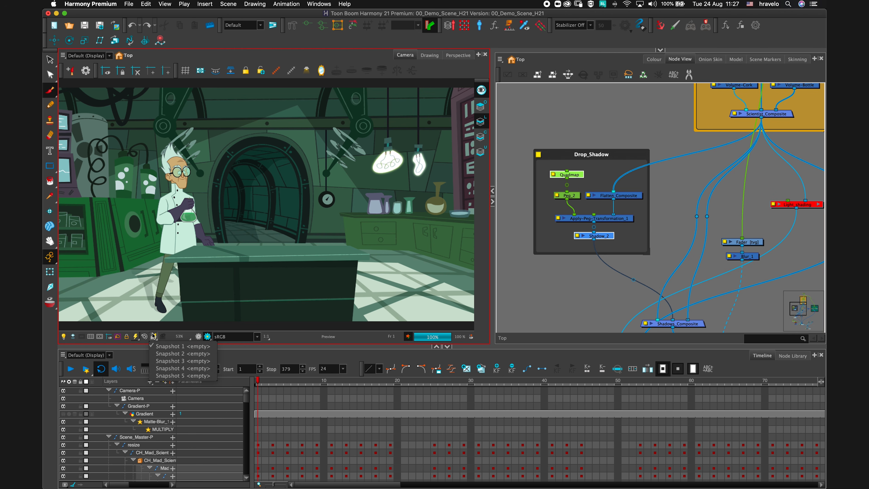
left_click(153, 335)
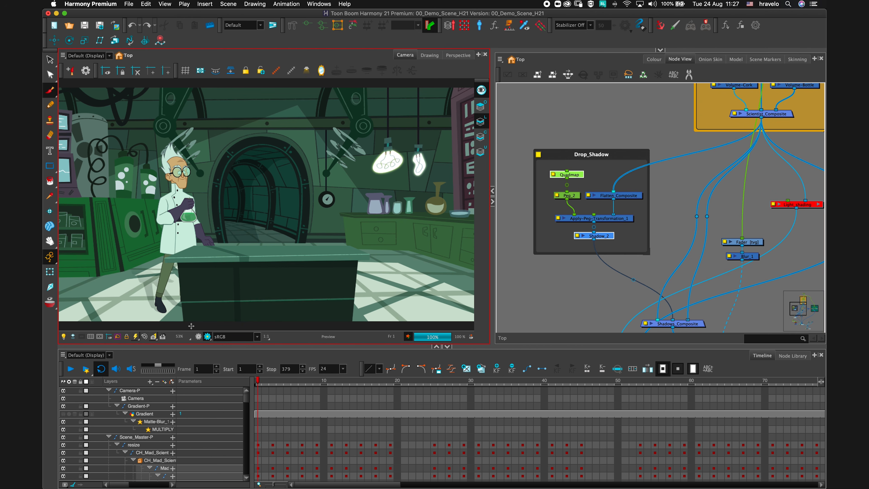
Open the Shadow_2 node's properties and set its blur radius to 20.
left_click(578, 245)
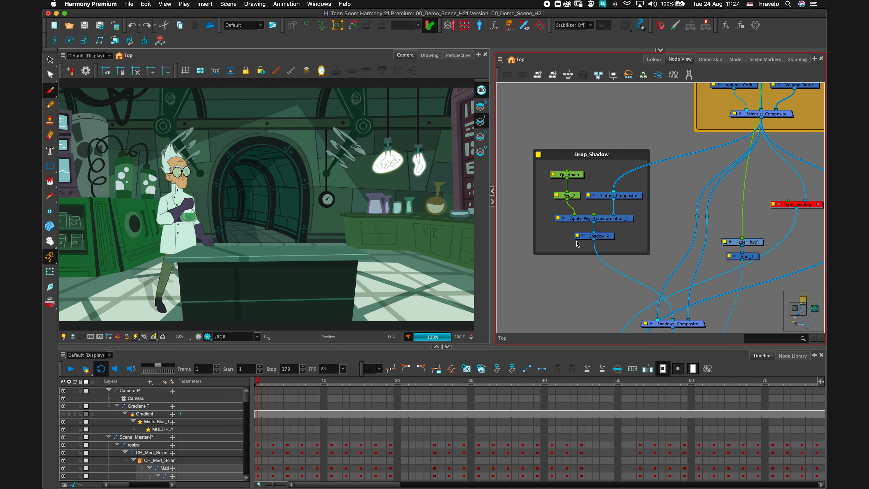
double_click(578, 236)
left_click(574, 192)
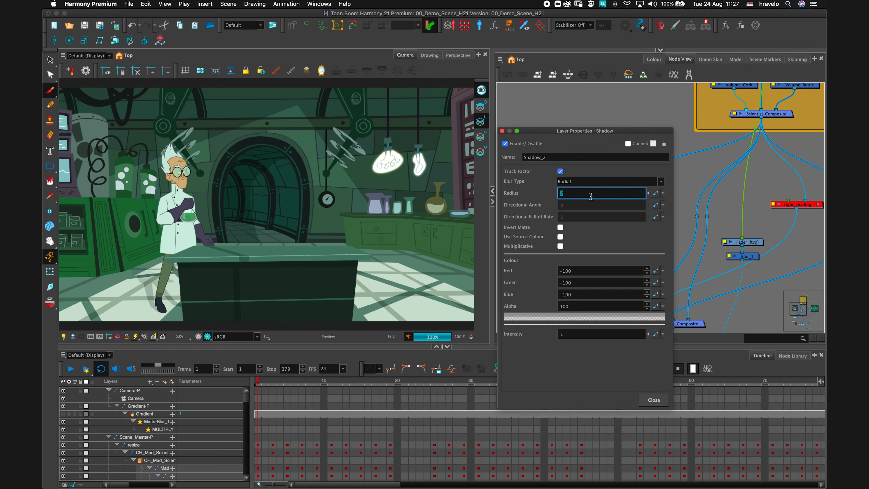
type("0")
key("Return")
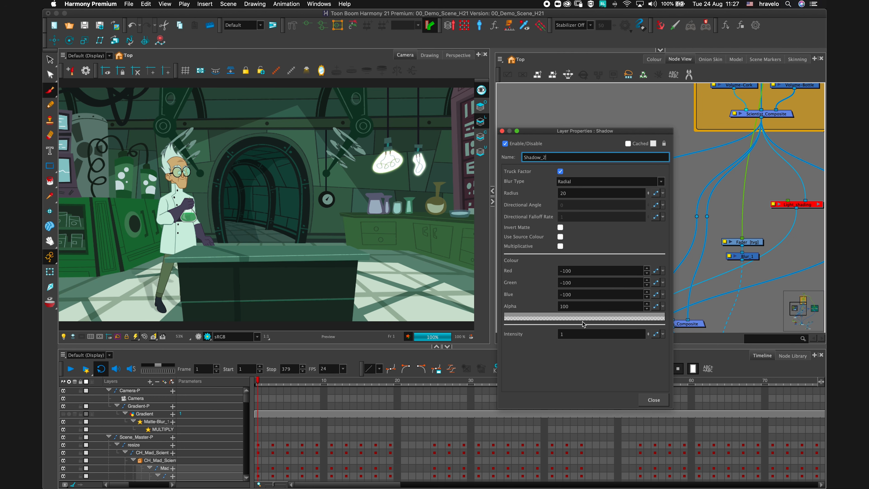
Set the Shadow_2 intensity to 3 and close the properties dialog.
left_click(570, 335)
double_click(569, 337)
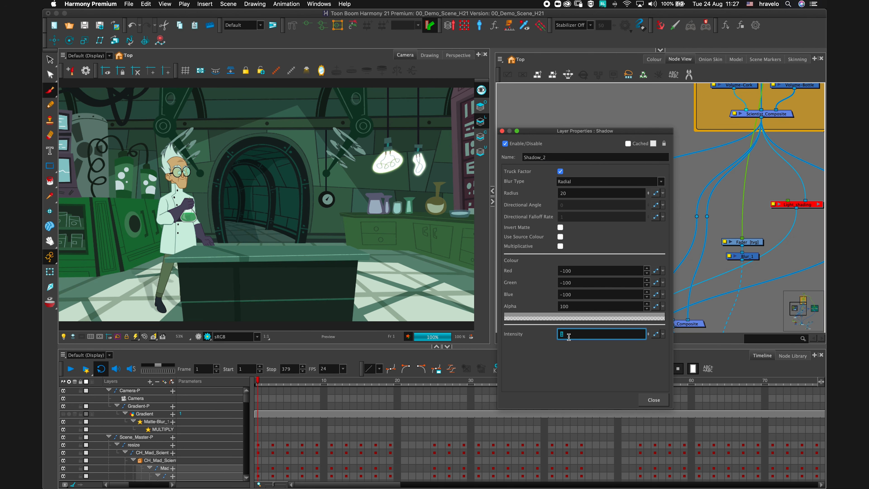
type("3")
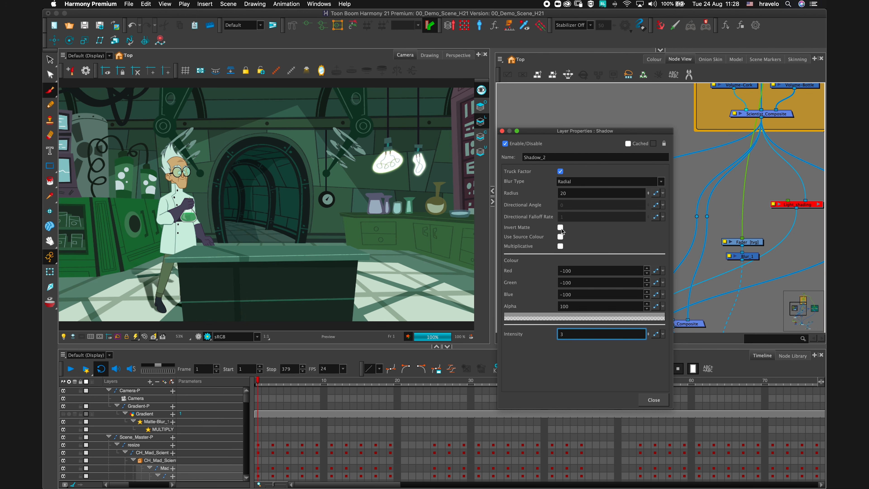
left_click(654, 400)
left_click(163, 337)
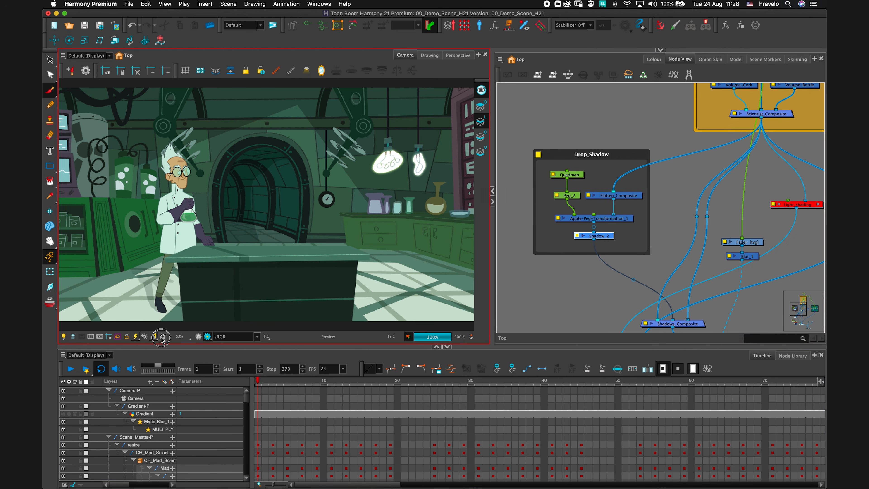
left_click(162, 339)
left_click(162, 338)
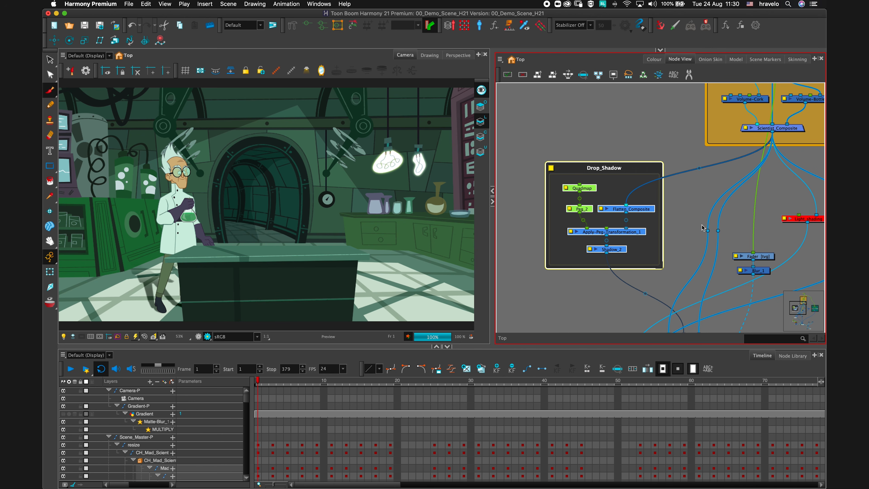
Select the Light_shading node in the top-level network and enable it.
left_click_drag(696, 222, 626, 230)
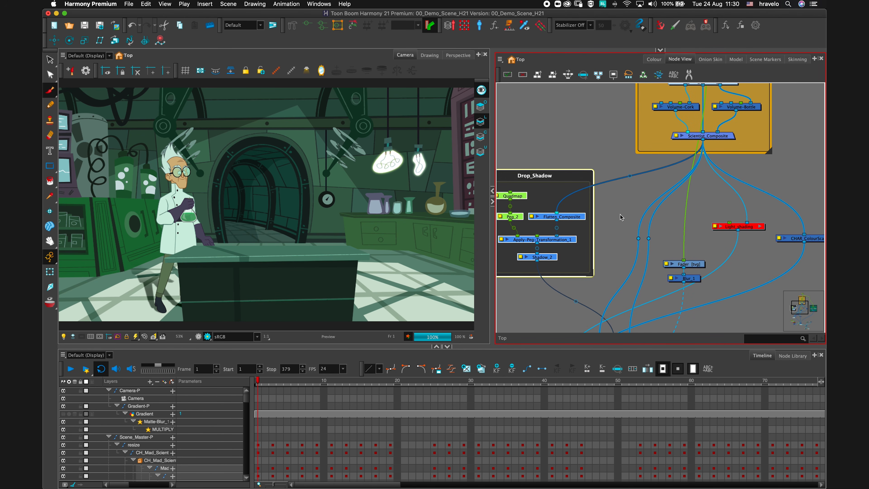
key("d")
left_click_drag(755, 260, 694, 271)
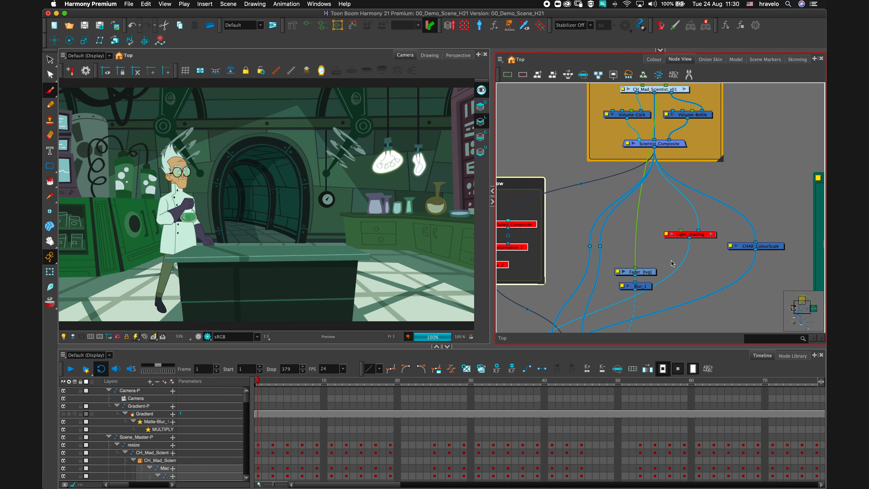
left_click(698, 236)
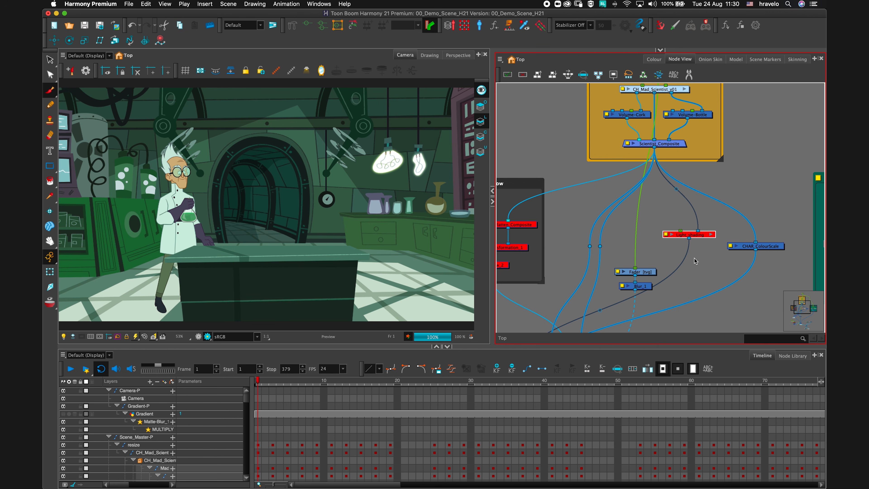
key("d")
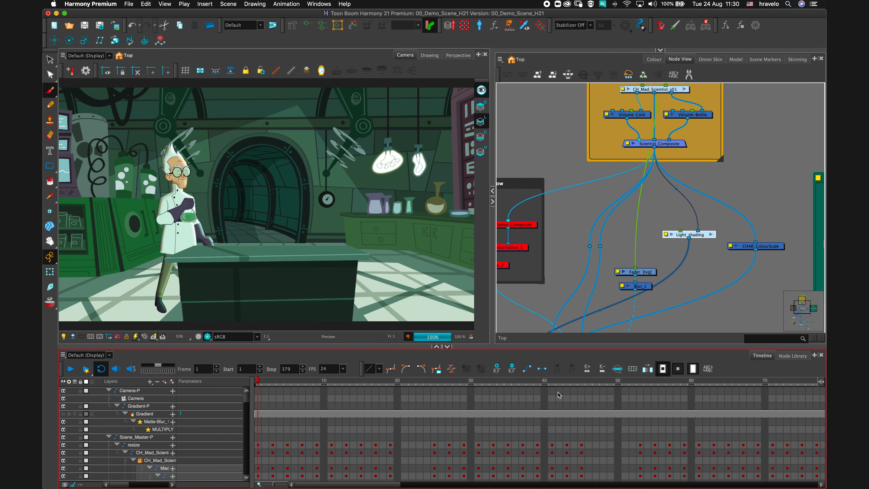
Scrub through the timeline to preview the lit character at different frames.
left_click(618, 381)
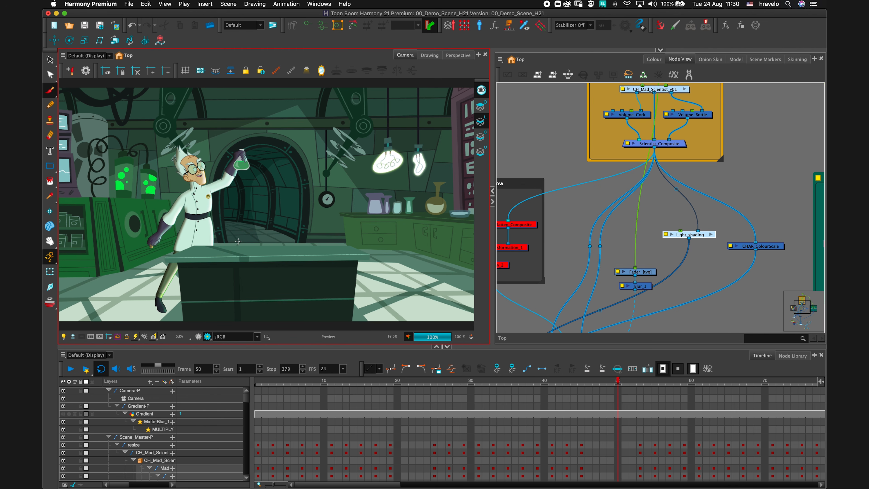
left_click_drag(390, 486, 436, 484)
left_click(554, 381)
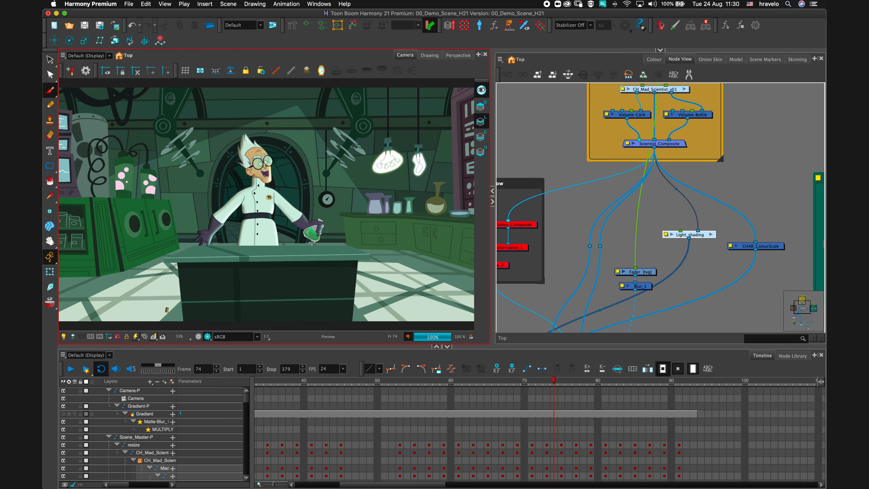
left_click(377, 381)
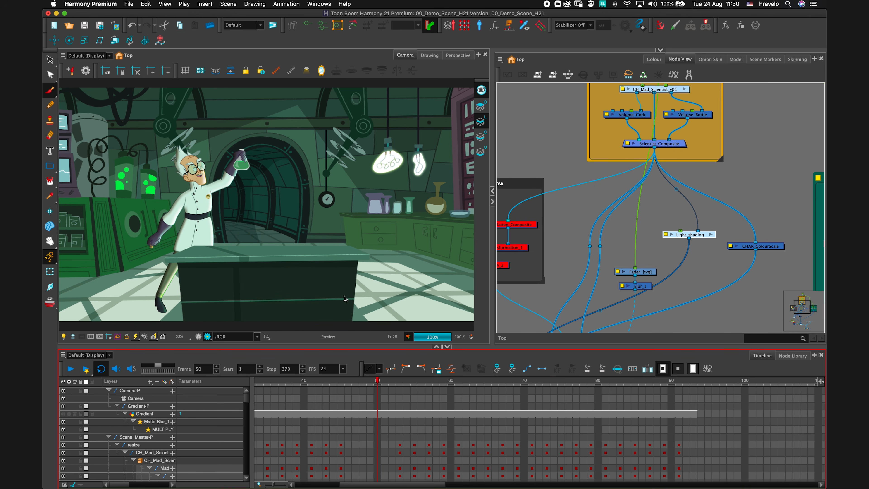
Enter the Light_shading group and move the Light_Position control onto the counter near the flasks.
left_click(711, 236)
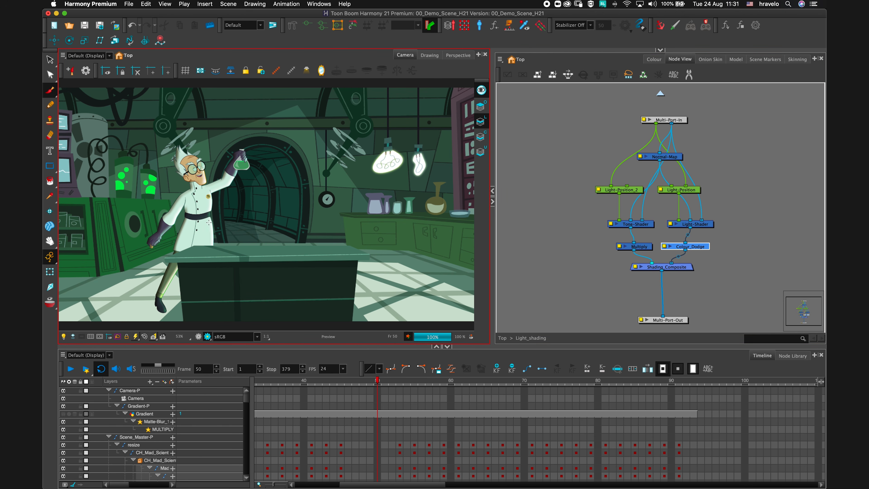
left_click(694, 193)
left_click(275, 73)
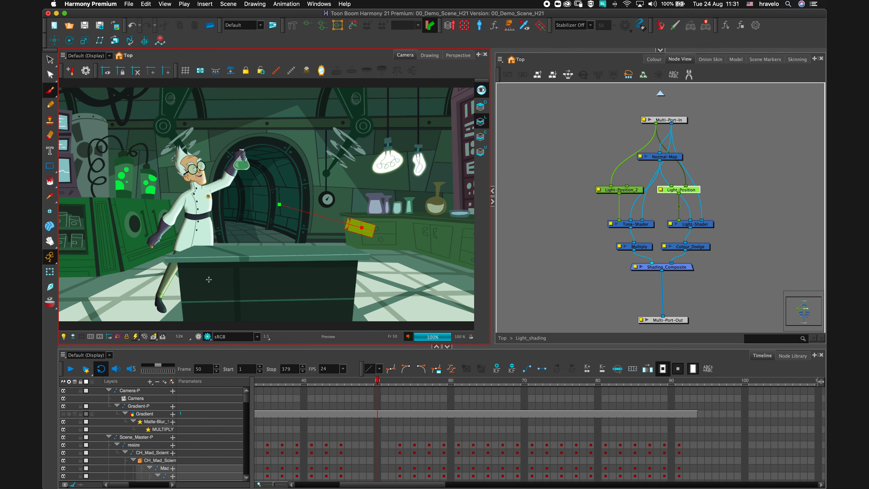
left_click(51, 272)
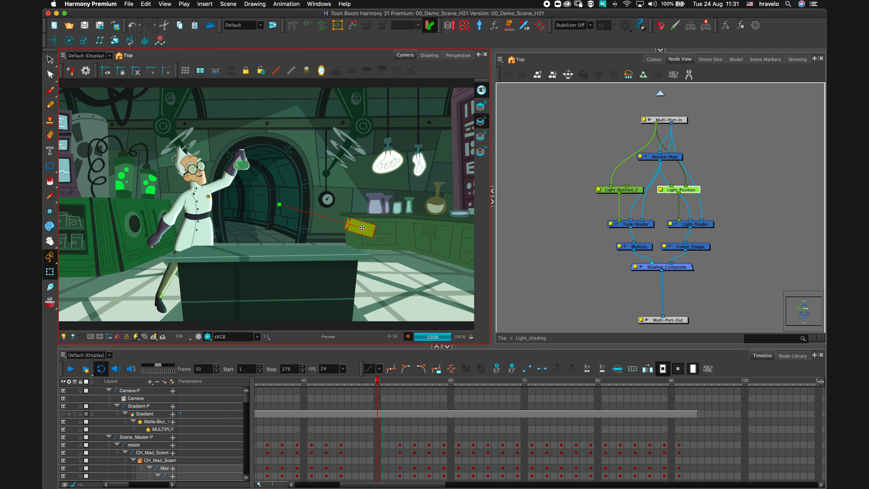
left_click_drag(363, 228, 363, 148)
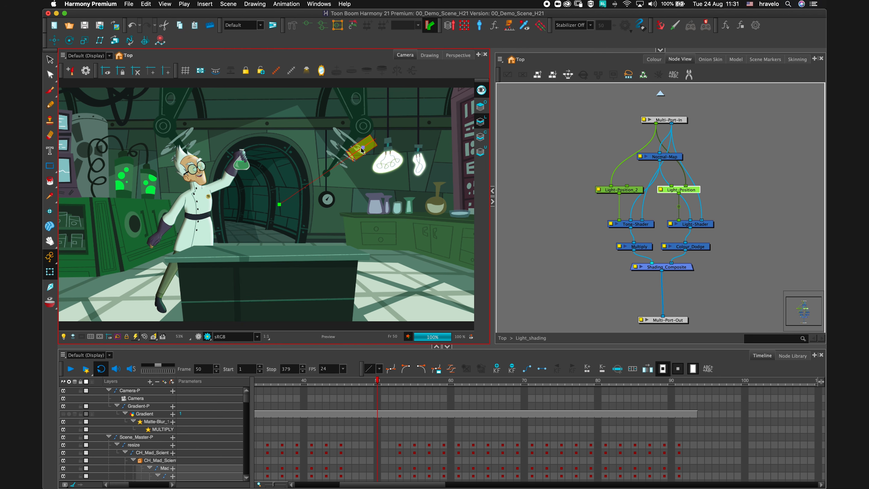
left_click_drag(363, 147, 375, 206)
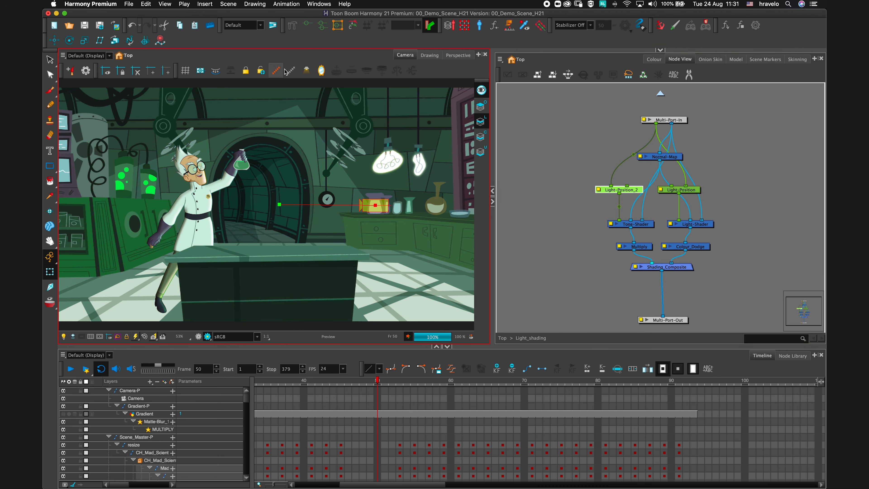
Display the Light_Position_2 control and drag it onto the floor in front of the table.
left_click(276, 70)
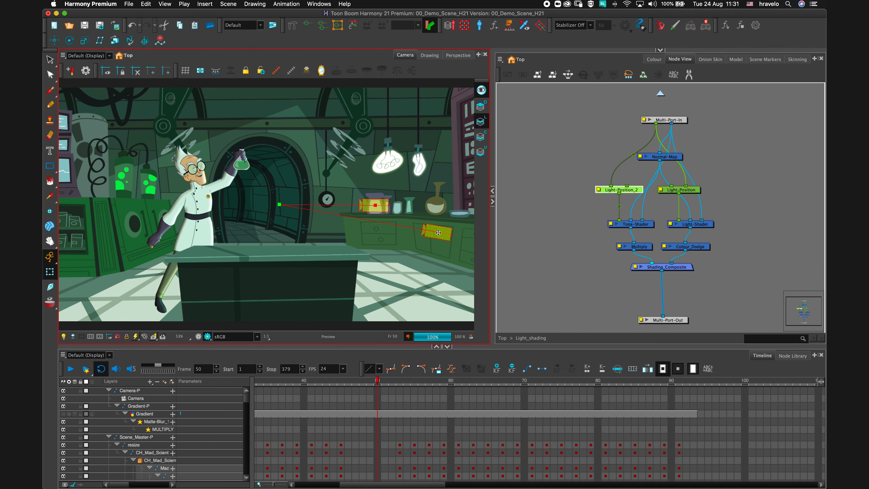
left_click_drag(438, 233, 385, 283)
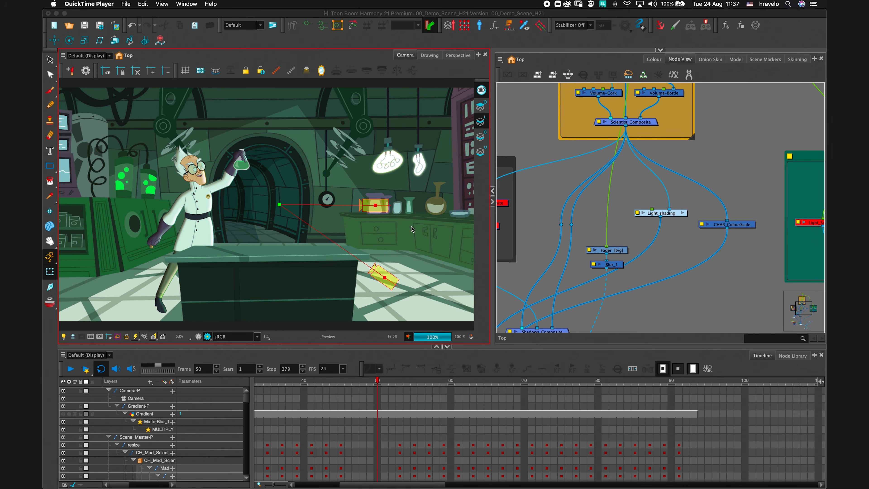
left_click(431, 233)
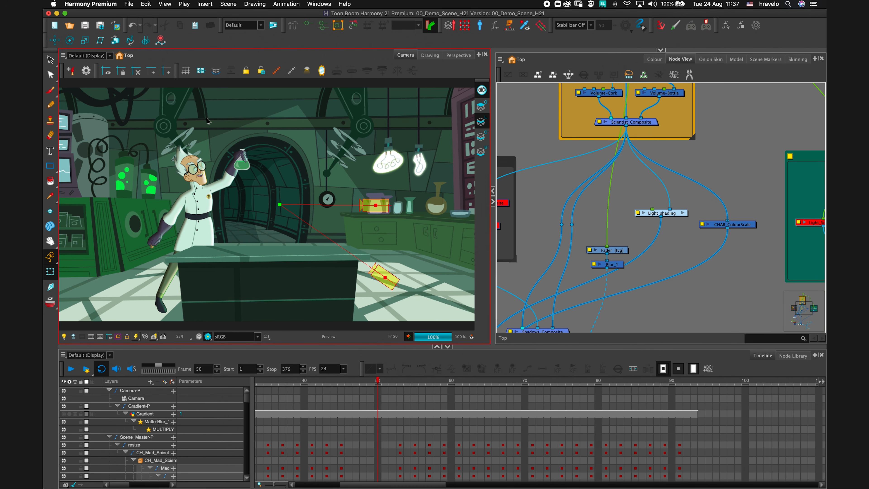
Open the recent scene 3D_COMP_Laboratory_V2.
left_click(128, 4)
mouse_move(161, 30)
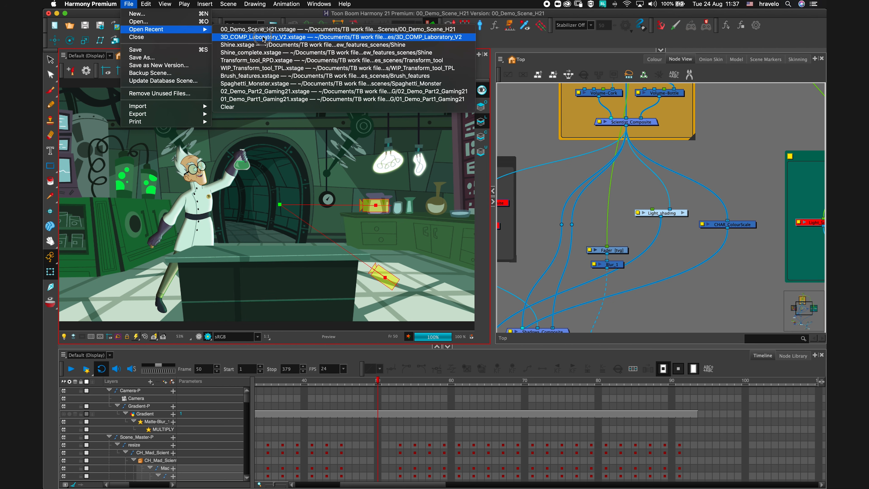
left_click(252, 38)
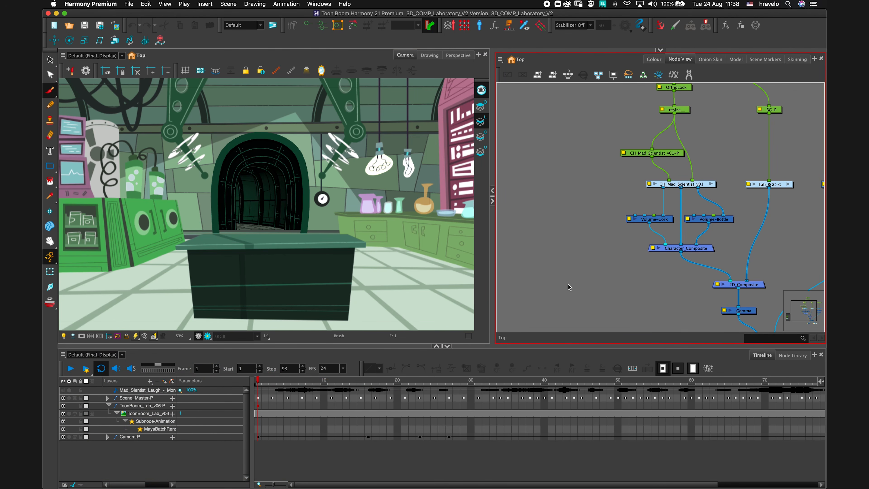
Play the scene and inspect the 3D laboratory model in the Perspective view.
left_click(70, 369)
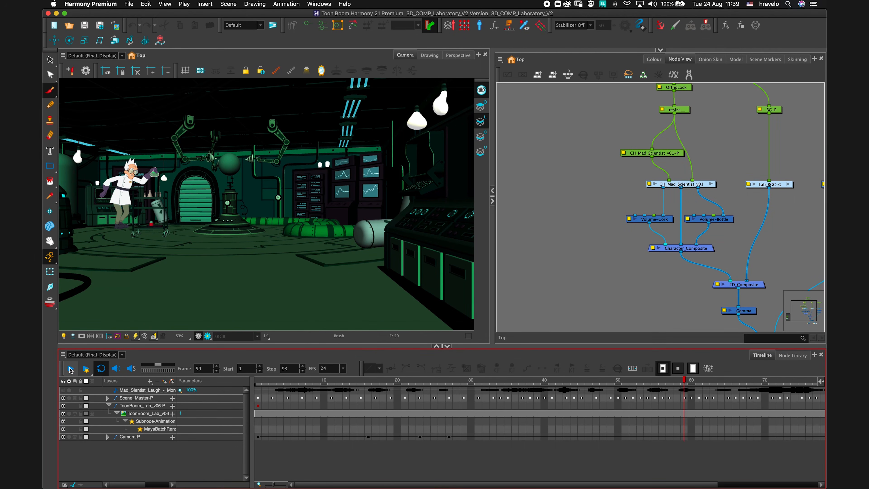
left_click(458, 55)
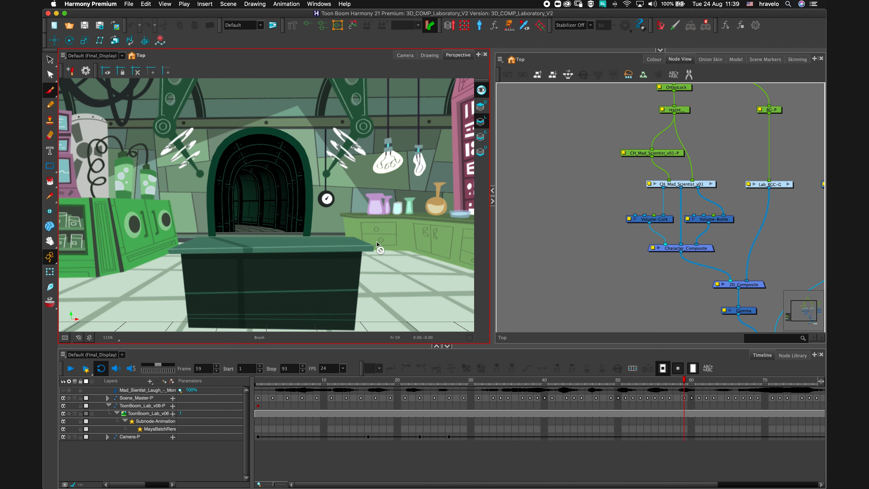
scroll(375, 237, "down", 8)
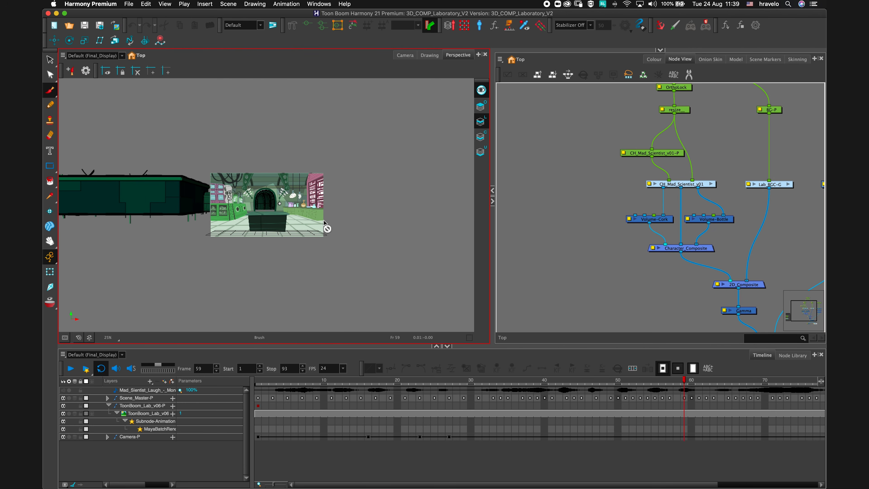
left_click_drag(316, 191, 363, 209)
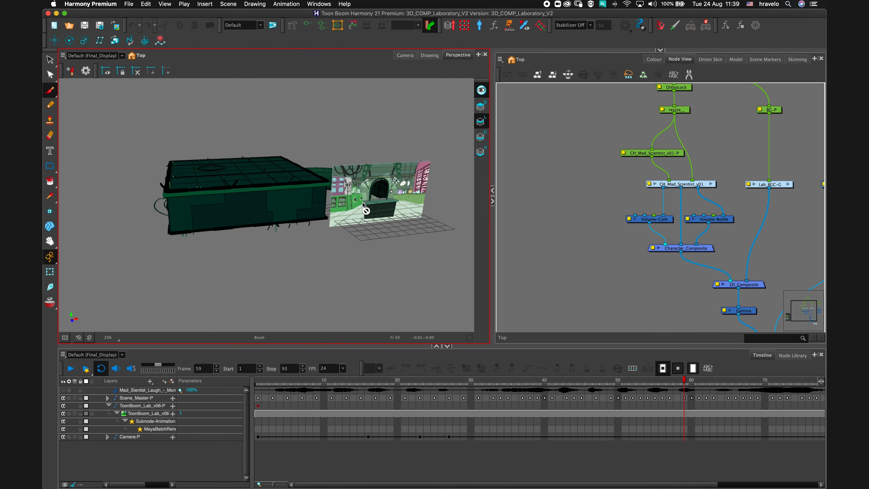
scroll(365, 205, "up", 4)
scroll(365, 206, "up", 3)
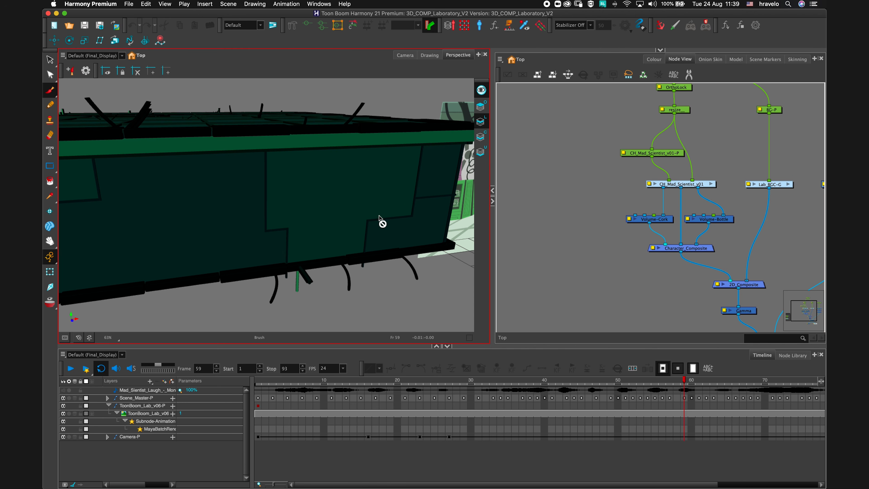
scroll(378, 214, "up", 5)
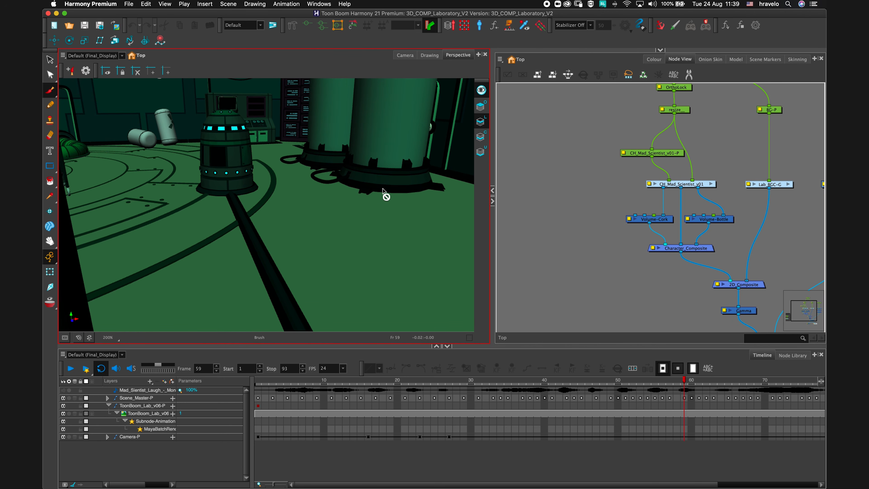
left_click_drag(382, 189, 322, 176)
scroll(356, 199, "up", 2)
scroll(325, 177, "down", 2)
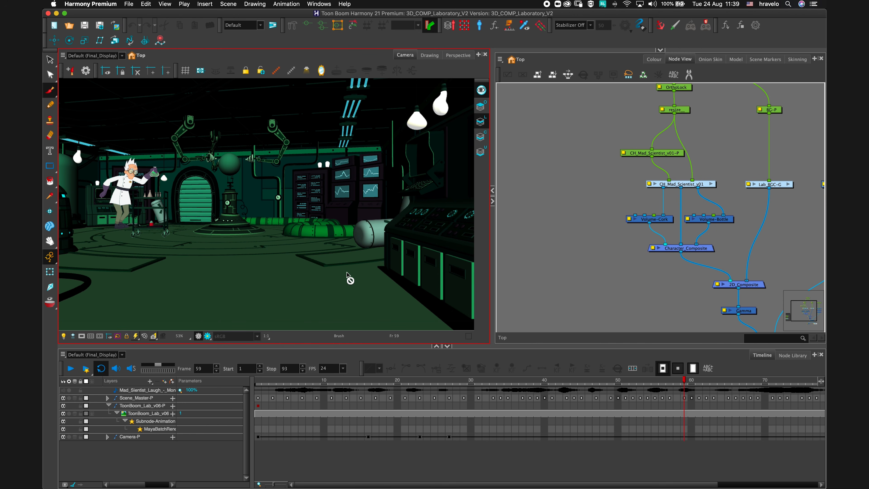
Select the 3D laboratory model in the Camera view with the Transform tool.
left_click(50, 271)
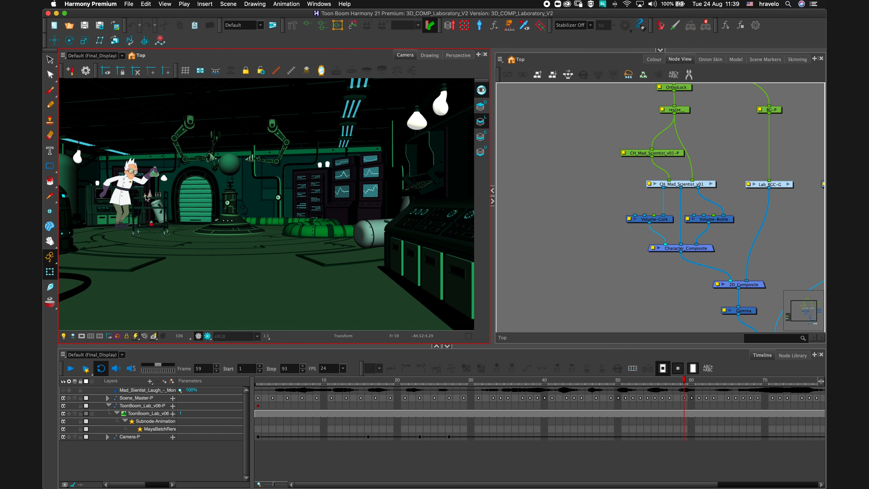
left_click(285, 146)
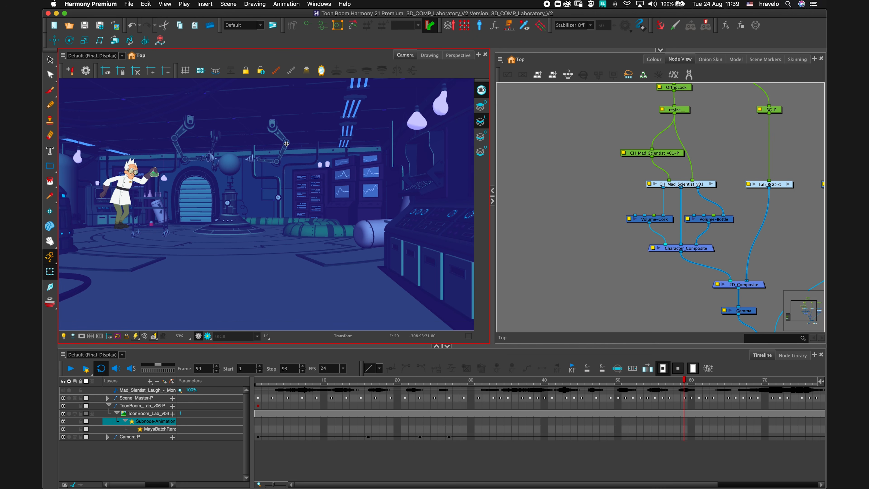
Select the robotic arm in the 3D laboratory model and rotate it into a new pose with the Transform tool.
left_click(286, 144)
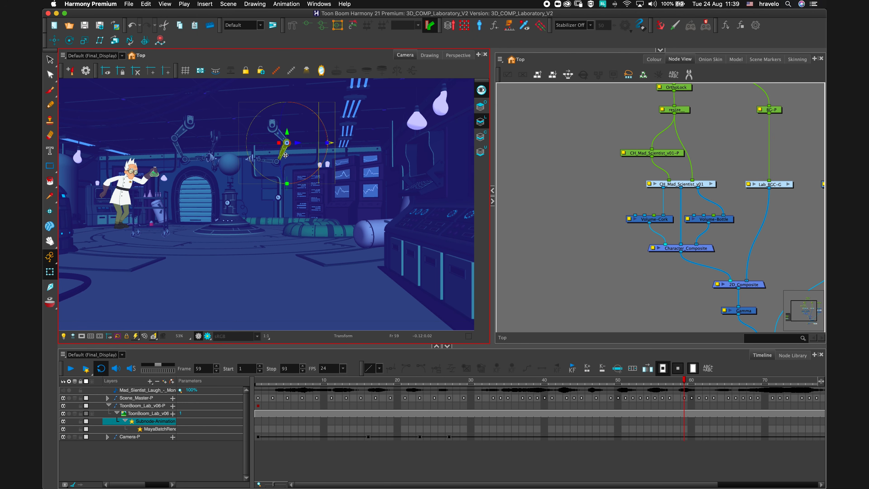
left_click(276, 163)
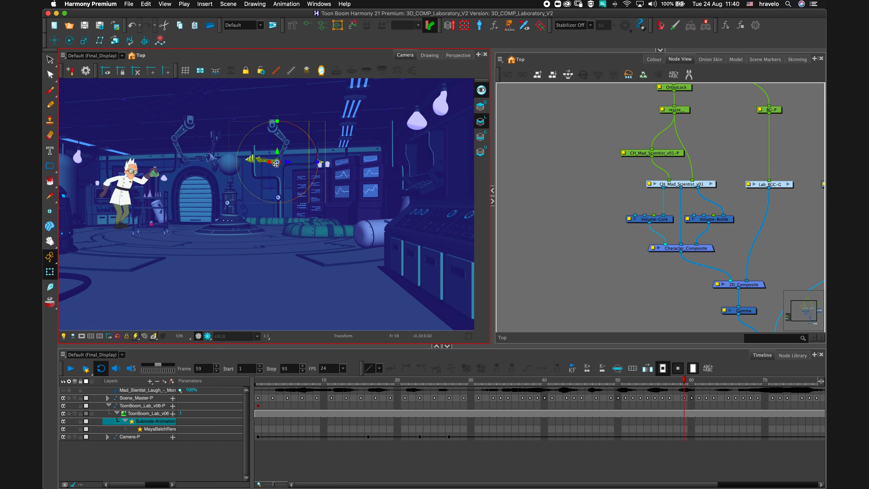
key("2")
key("2")
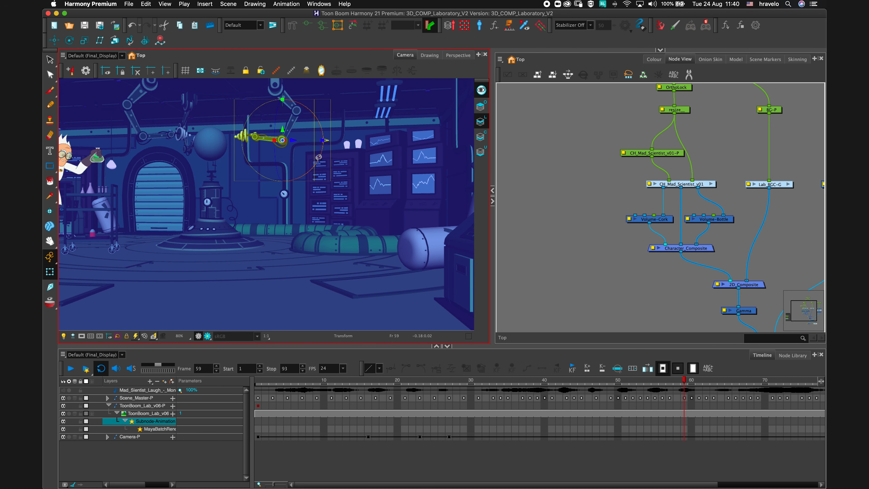
left_click_drag(319, 159, 300, 170)
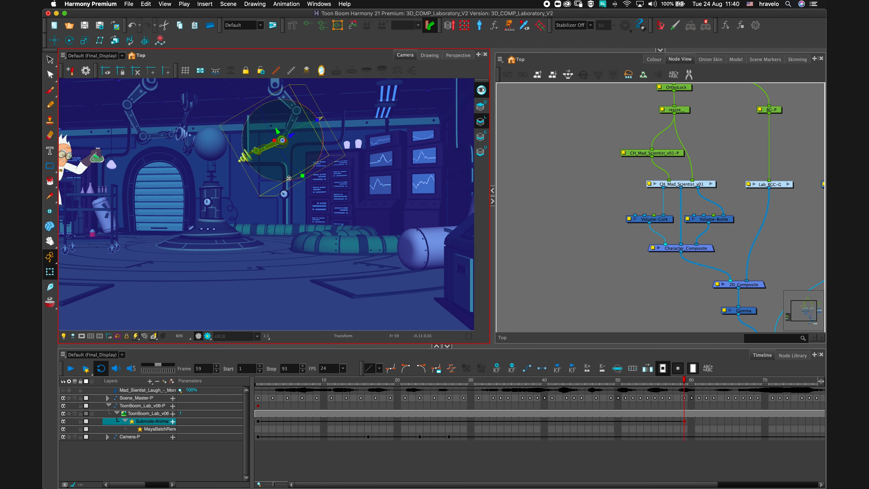
key("2")
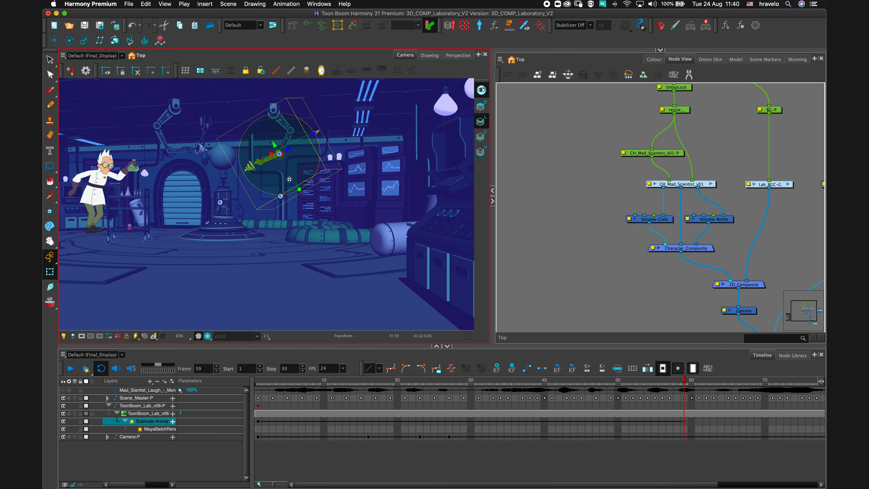
key("2")
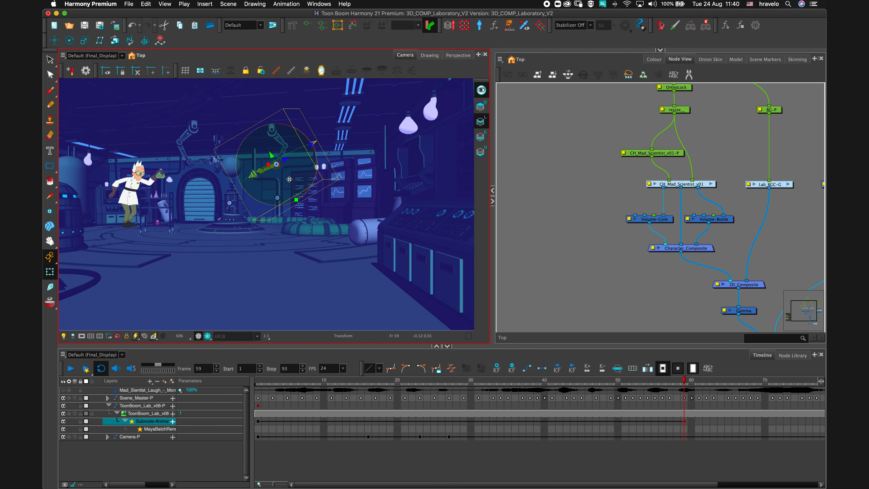
key("Escape")
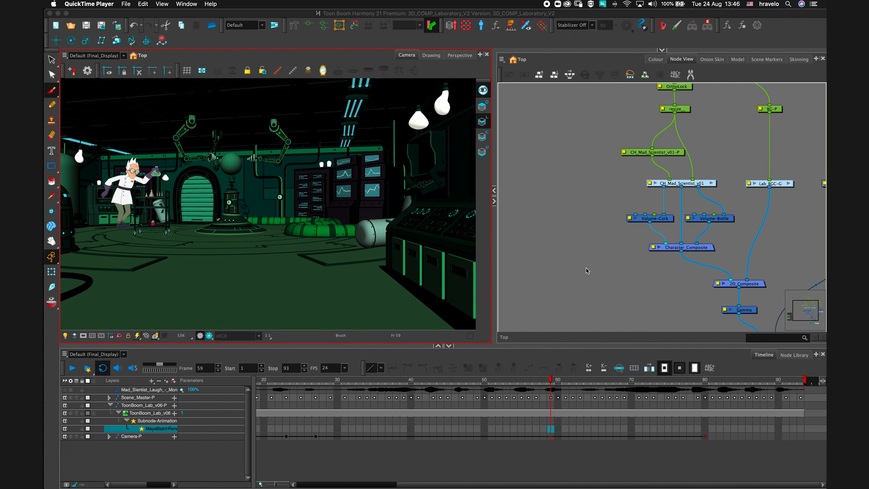
Turn on the render preview in the Camera view.
left_click(595, 268)
left_click_drag(661, 291, 496, 271)
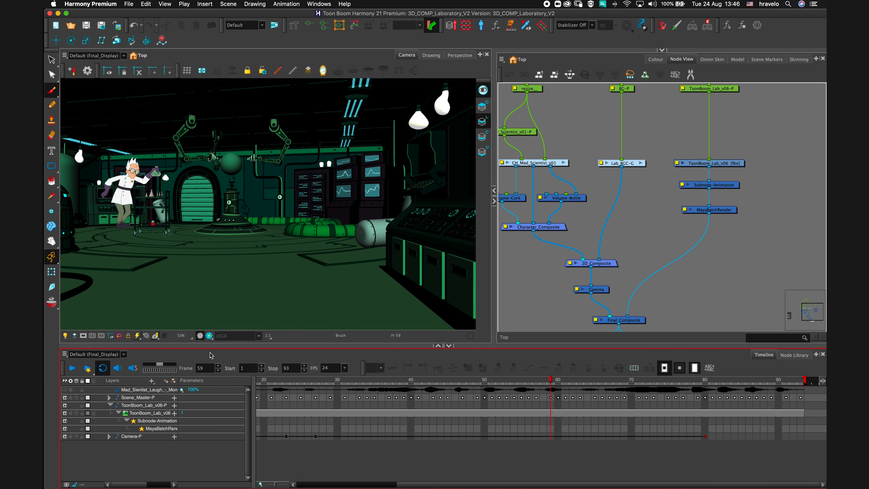
left_click(209, 338)
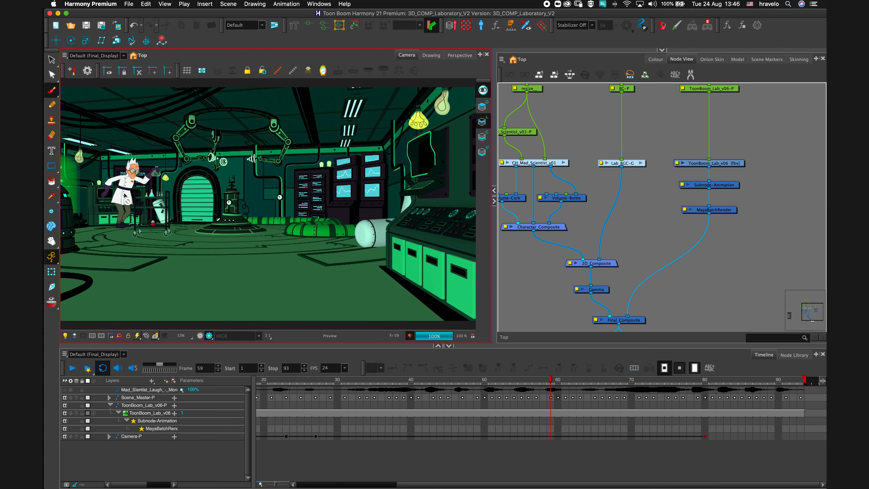
Browse the File export options and inspect the Write and Final_Display nodes at the end of the node graph.
left_click(128, 4)
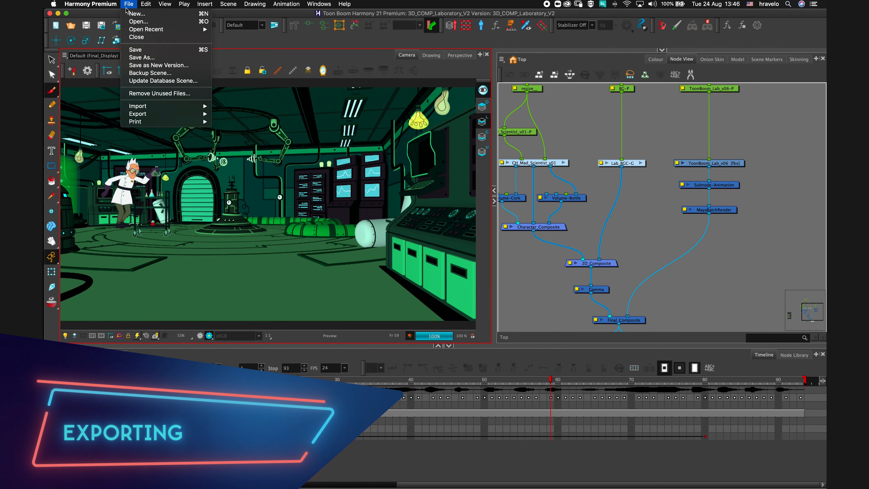
mouse_move(163, 116)
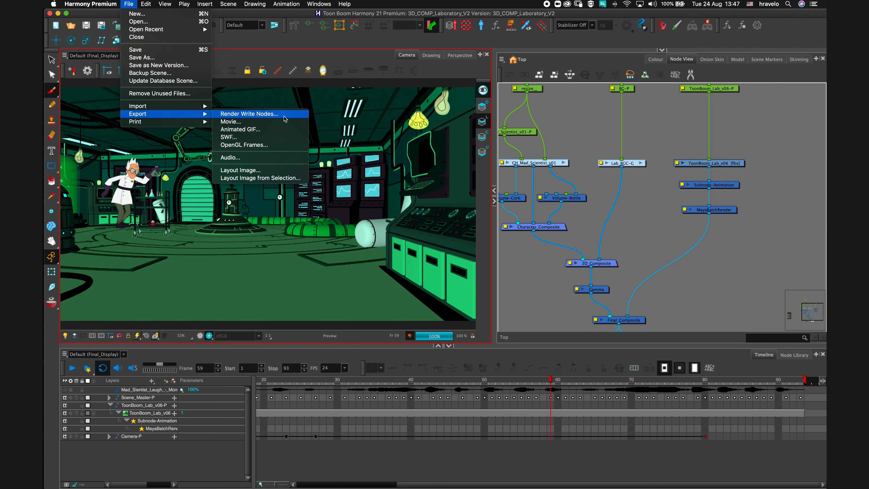
left_click(700, 306)
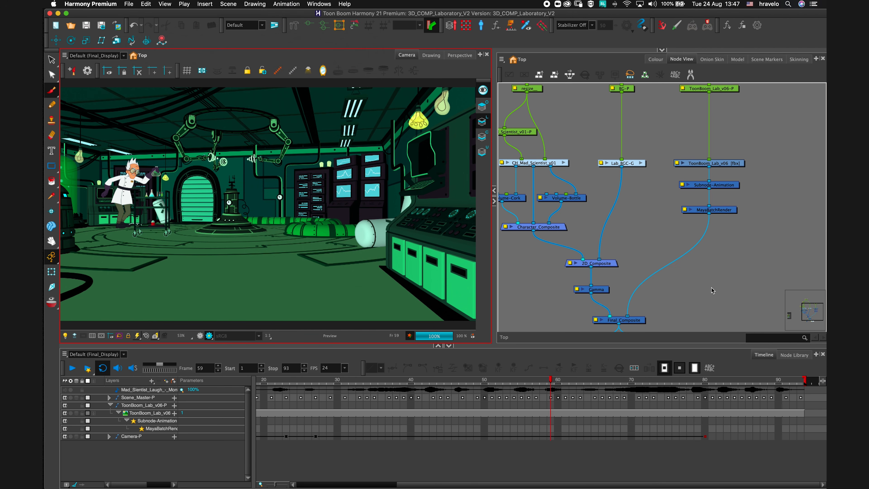
left_click_drag(700, 306, 713, 221)
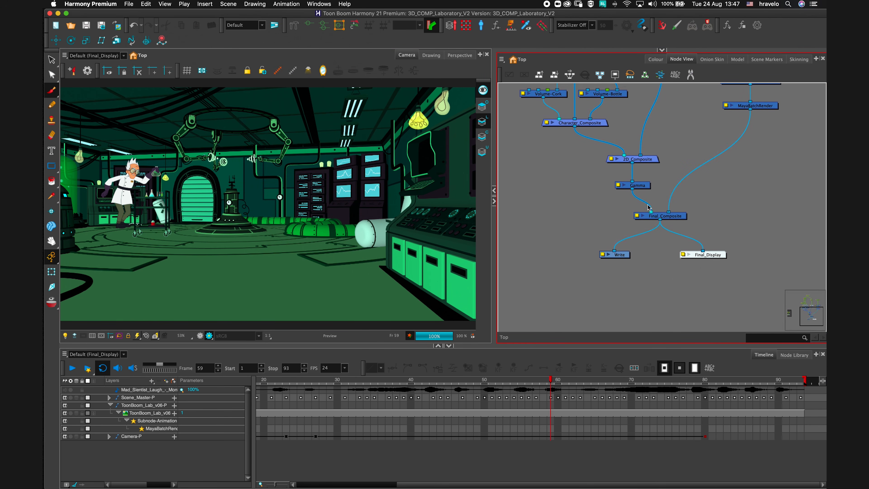
scroll(718, 233, "up", 2)
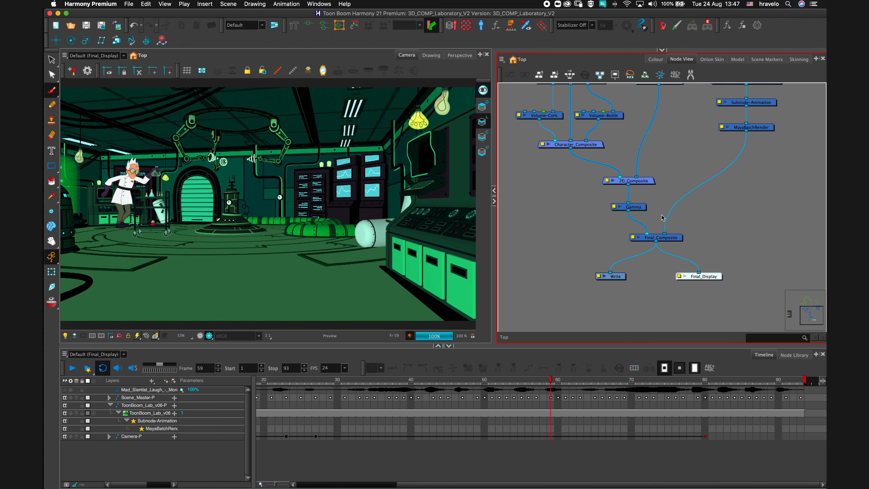
scroll(757, 218, "up", 2)
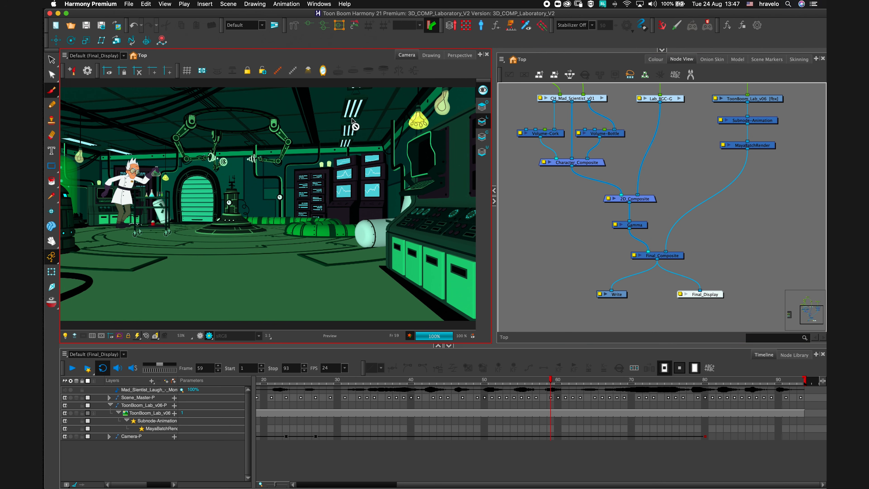
left_click(513, 184)
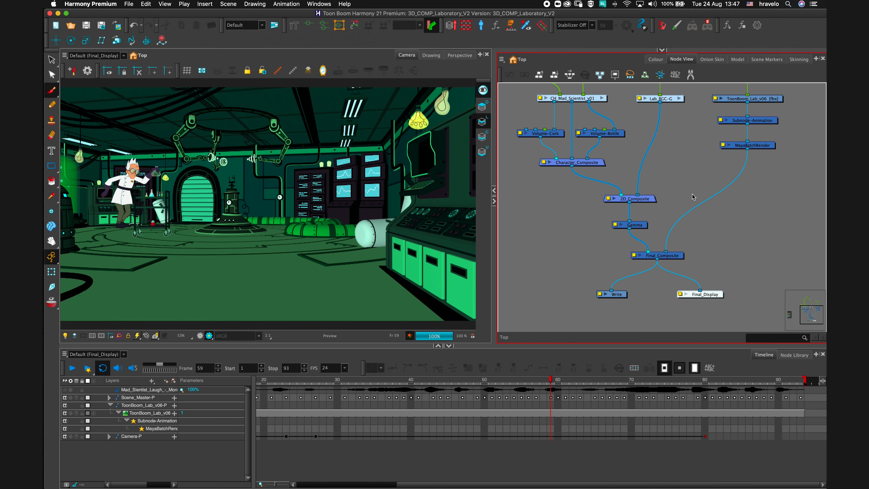
Open the Export to Video dialog to review the movie export settings, then cancel it.
left_click(282, 147)
left_click(128, 3)
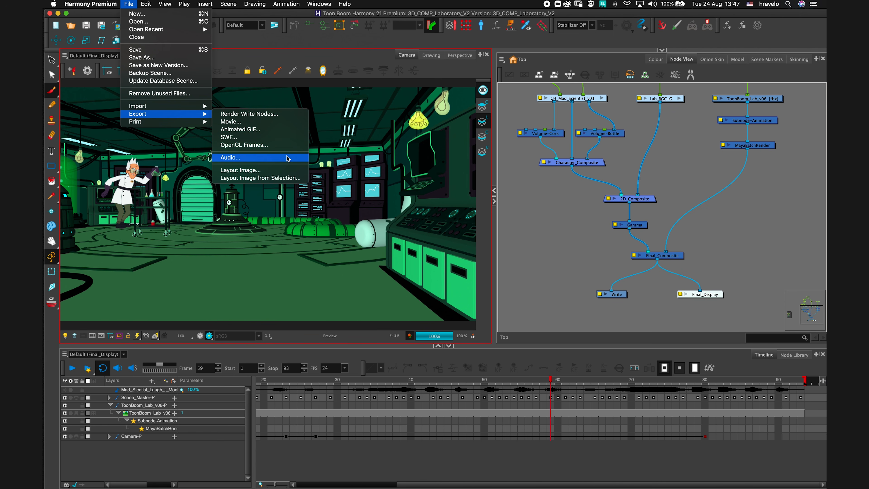
left_click(278, 123)
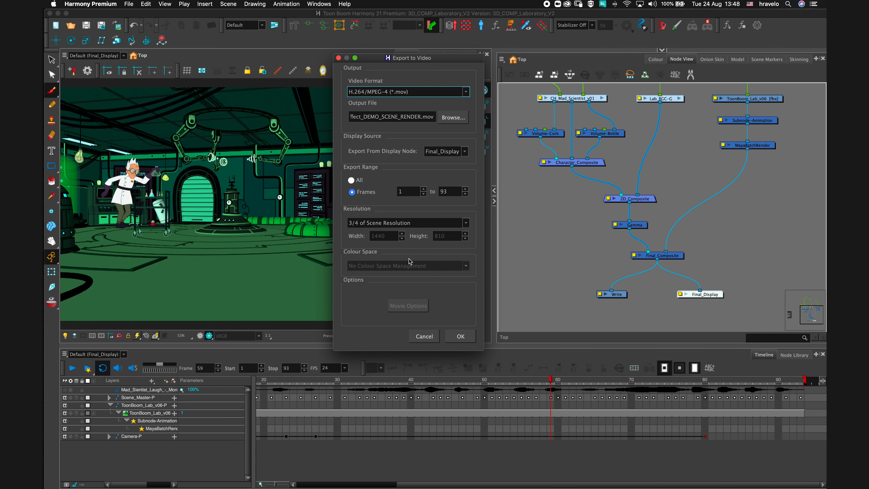
left_click(425, 336)
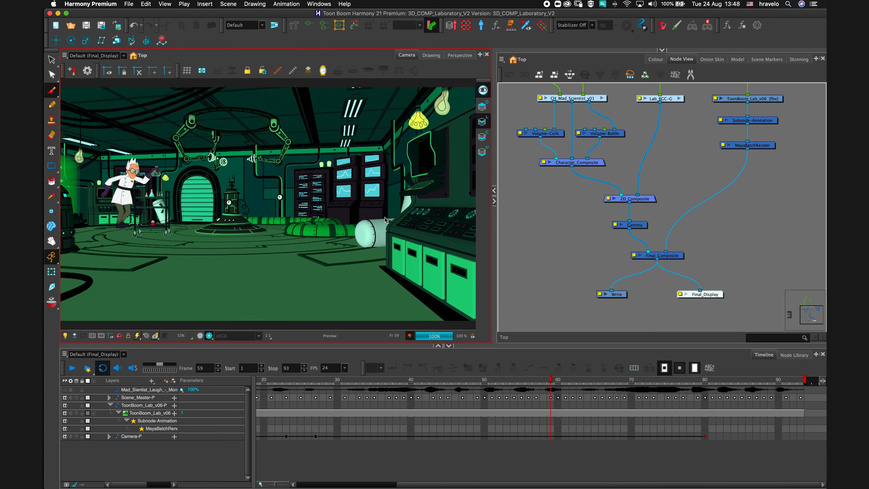